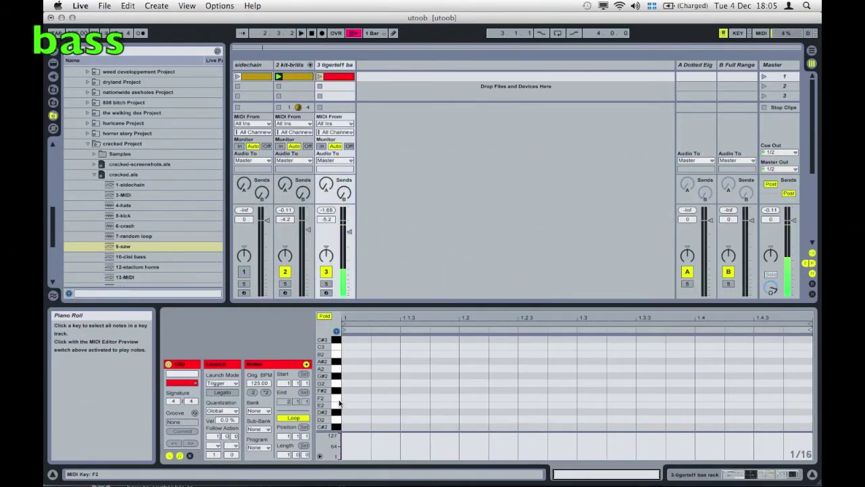
Step: Add sixteenth-length D#0 notes to the bass clip at 1.1.1, 1.1.4, 1.2.3, 1.3.2, 1.4.1 and 1.4.3
scroll(340, 403, down, 8)
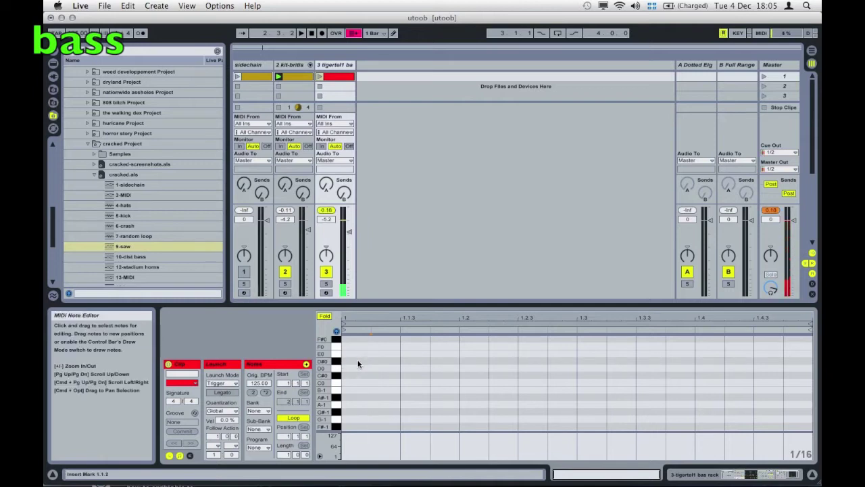
double_click(356, 361)
double_click(443, 361)
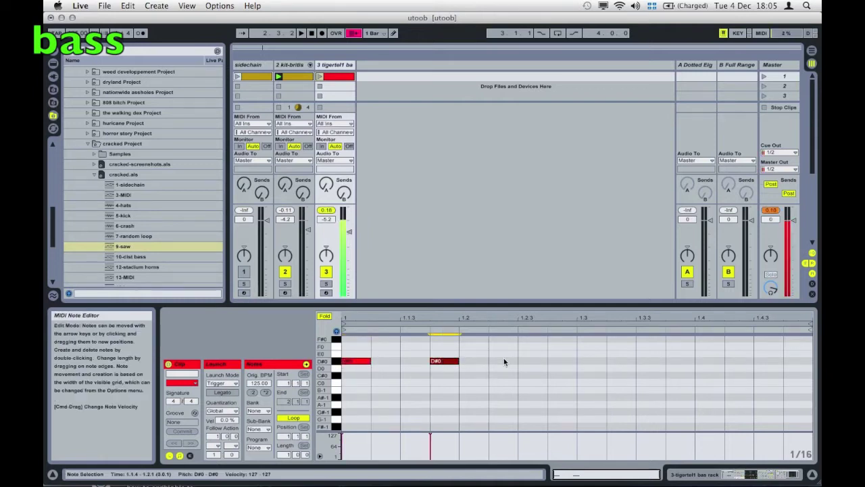
double_click(532, 361)
double_click(611, 361)
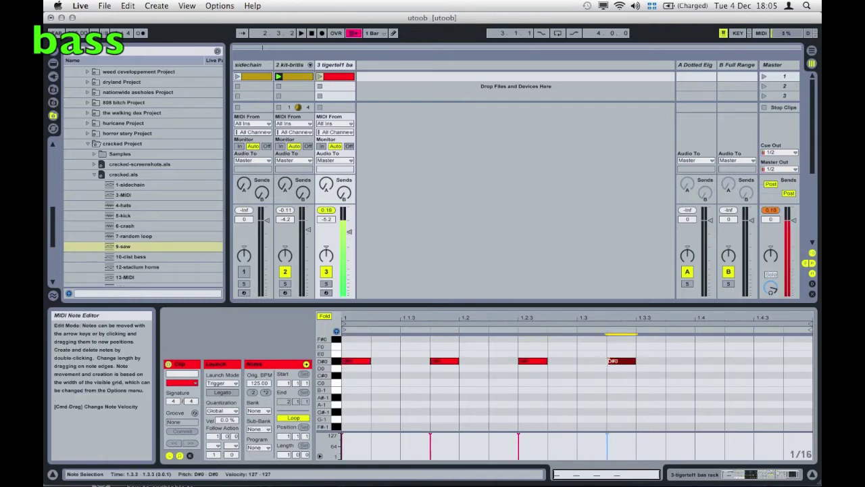
double_click(703, 361)
double_click(771, 360)
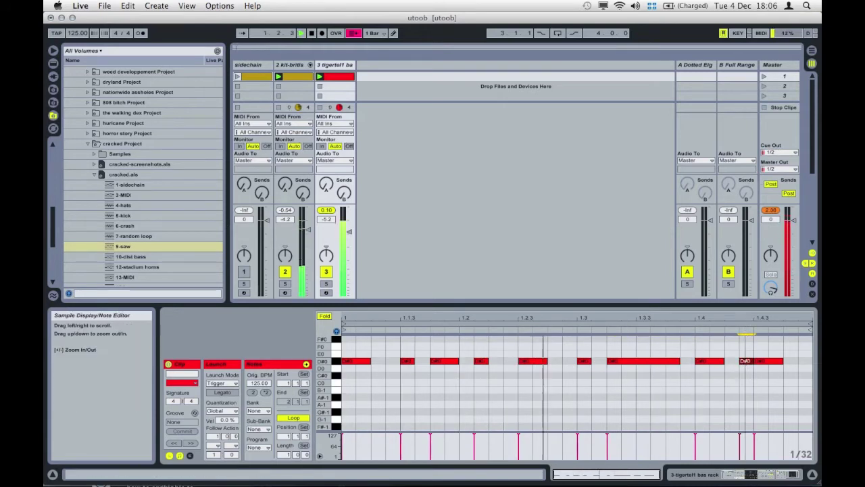
Step: Shorten the D#0 note just before 1.4.3 to leave a small gap before the following note
drag(745, 315, 746, 319)
click(760, 362)
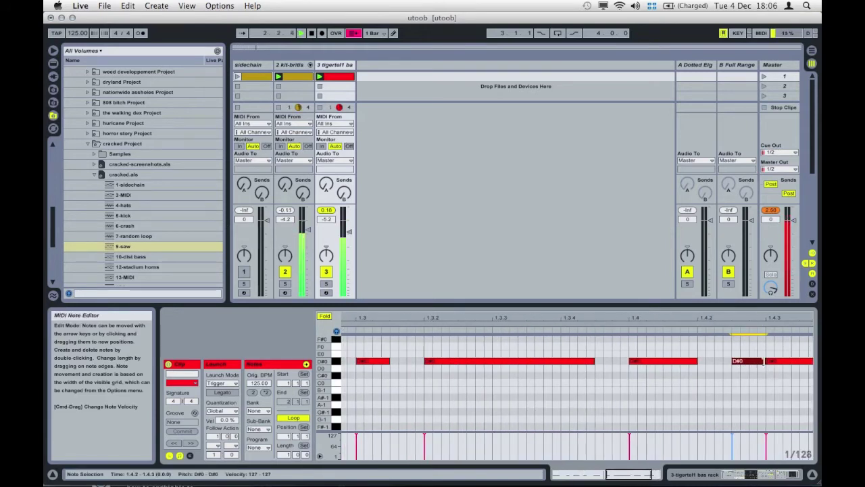
drag(764, 362, 761, 364)
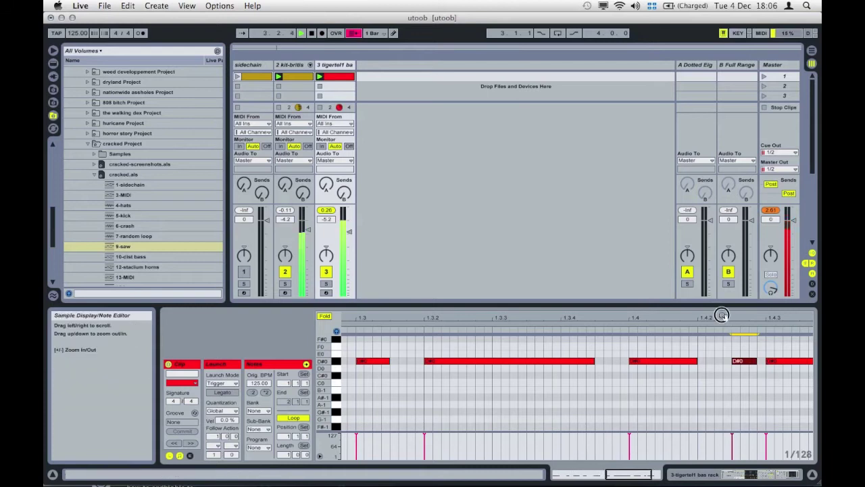
drag(721, 315, 720, 308)
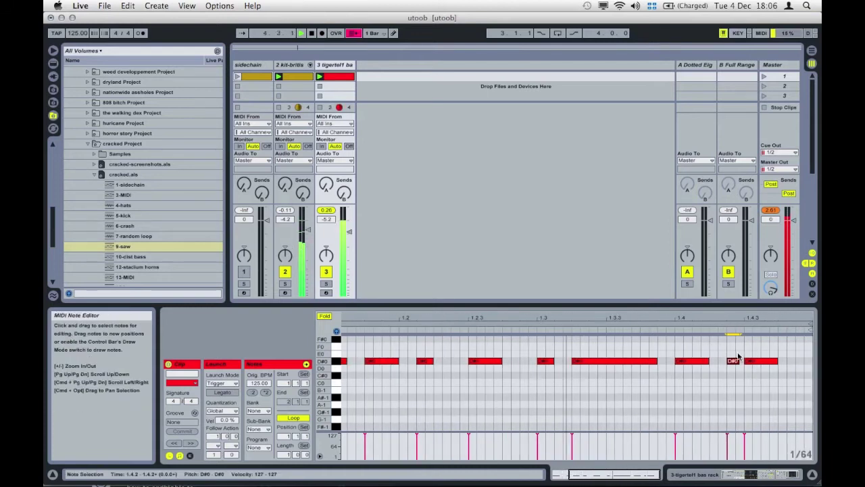
drag(733, 362, 805, 361)
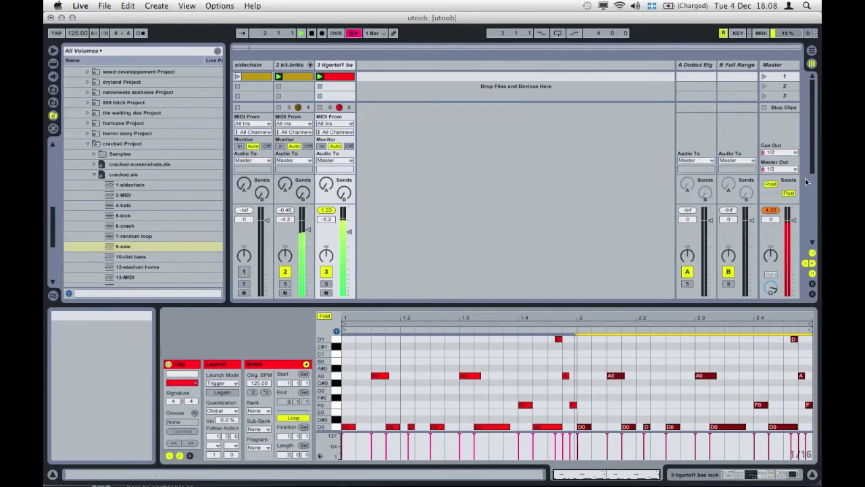
Step: Lower the kit and bass tracks together to -7.8 dB and -8.8 dB, and launch the sidechain clip
click(348, 66)
shift+click(297, 66)
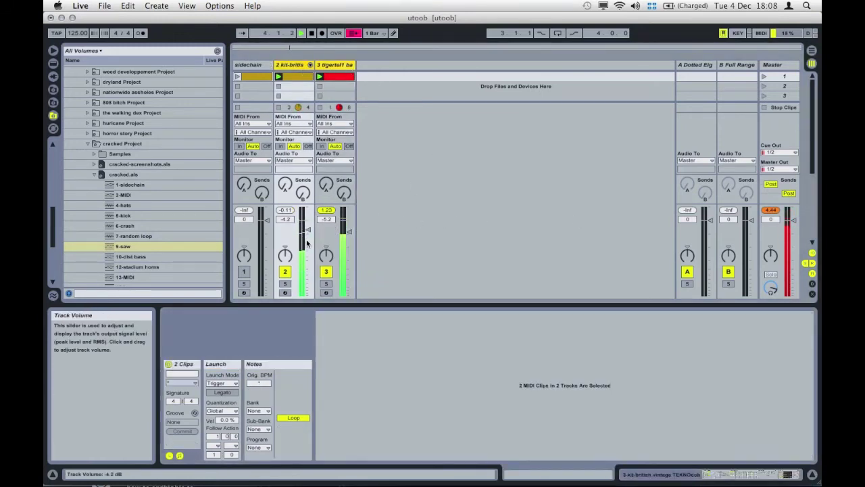
drag(308, 231, 308, 234)
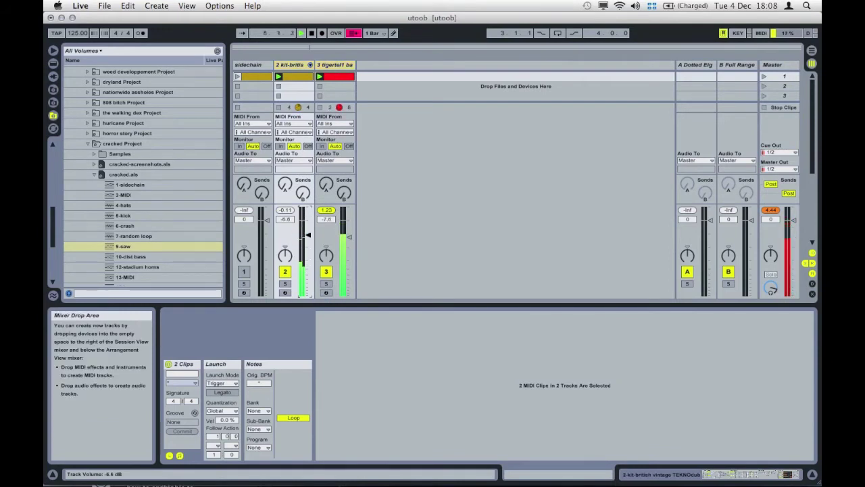
click(777, 212)
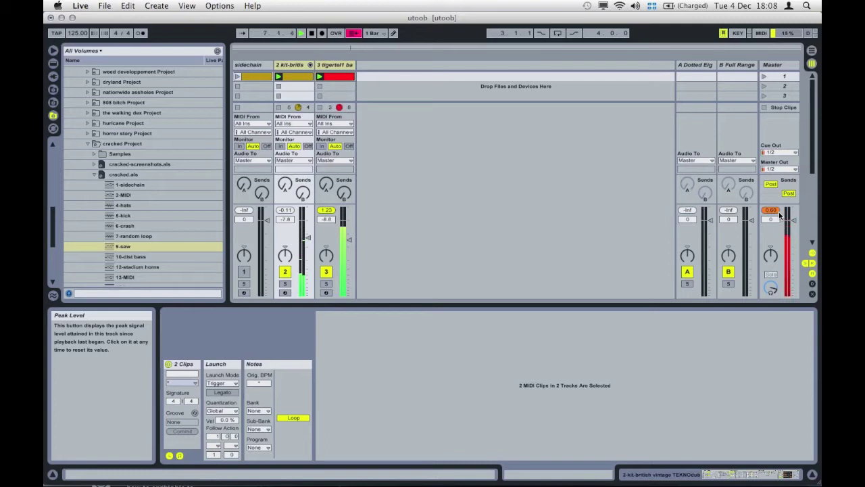
click(240, 79)
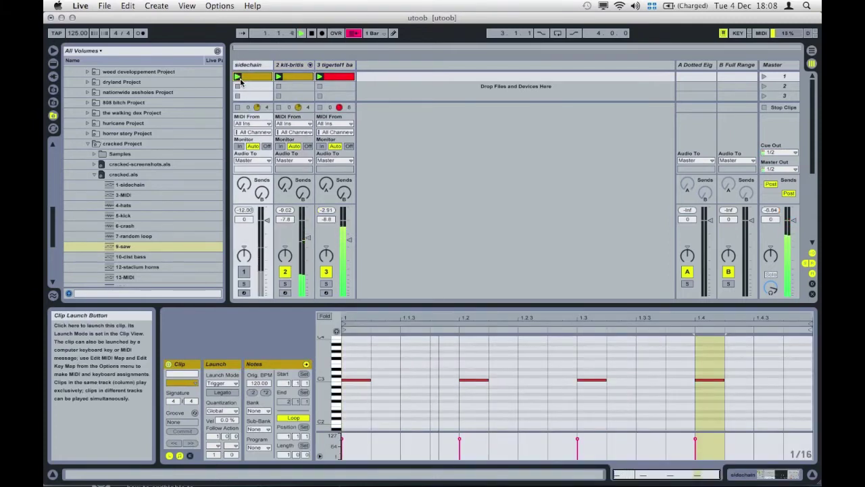
Step: In the bass clip, raise the A0 note at 2.3 by an octave and extend the D0 note at 2.2.3 to 2.3.2
click(338, 76)
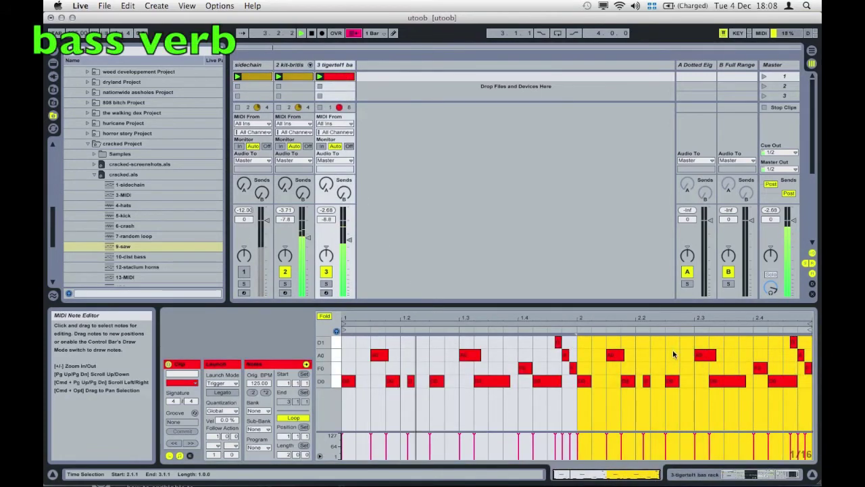
click(698, 354)
key(shift+Up)
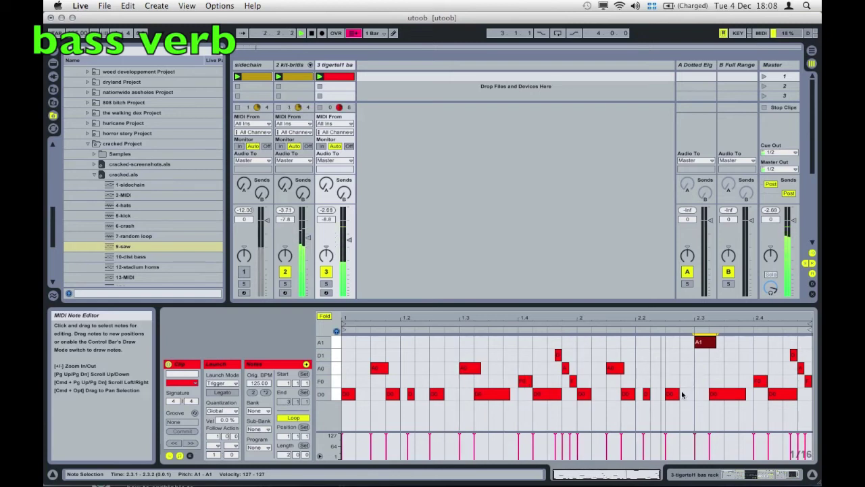
drag(677, 394, 702, 395)
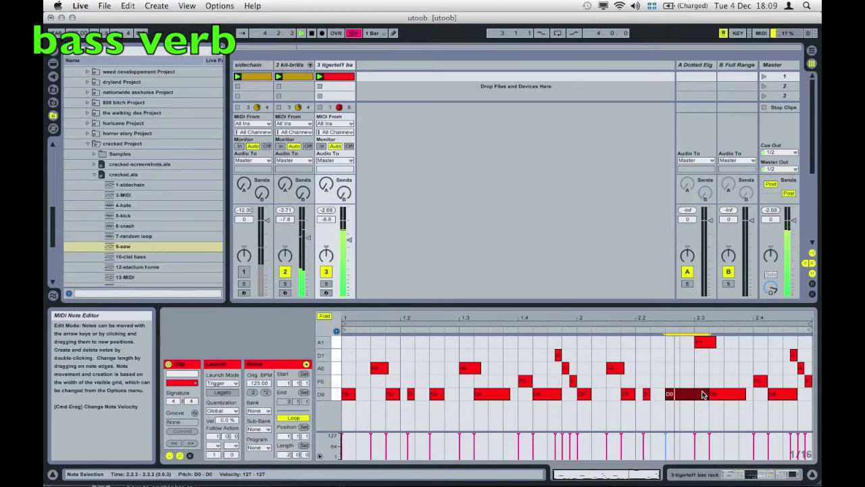
Step: Set the low crossover frequency of the EQ Three in the bass track's device chain to 50 Hz
double_click(341, 65)
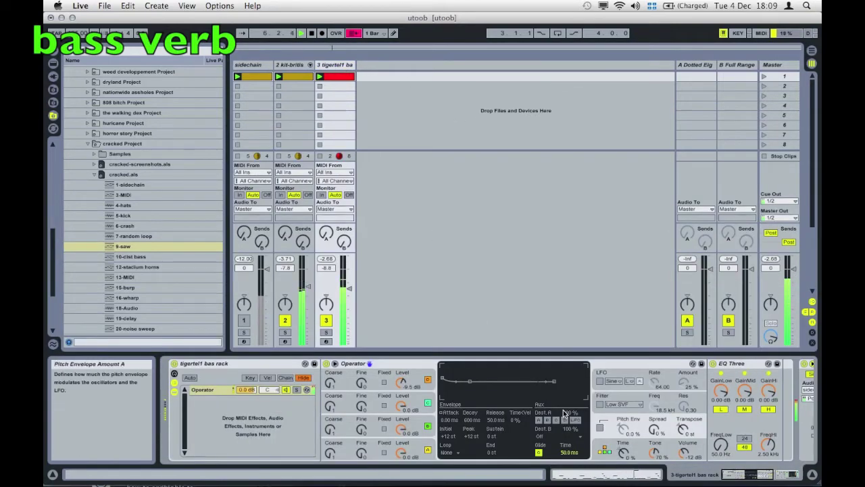
scroll(564, 413, right, 5)
drag(615, 412, 615, 400)
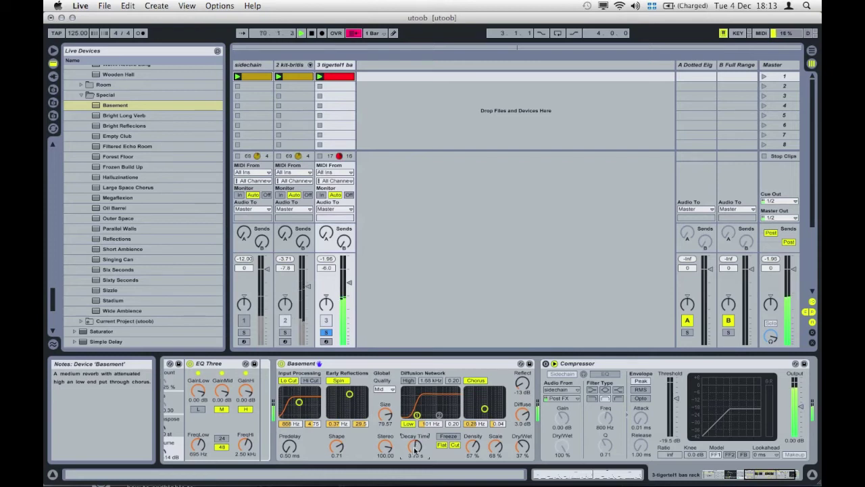
drag(198, 448, 198, 434)
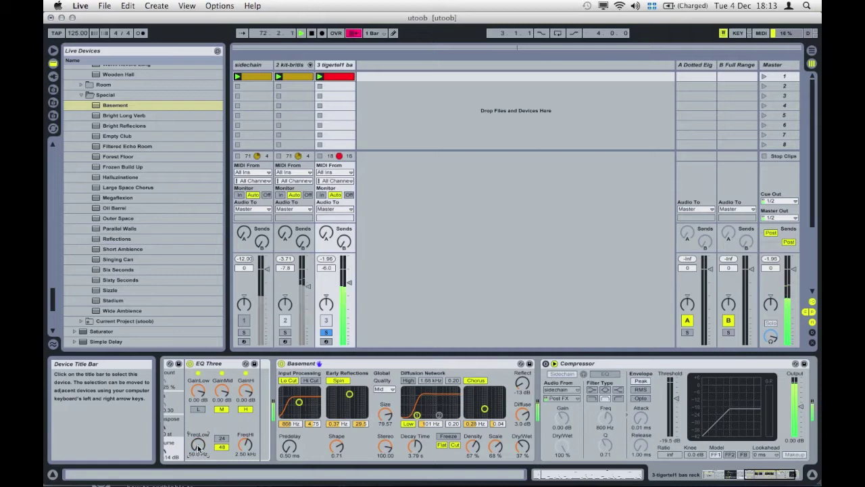
Step: Activate the sidechained Compressor after the Basement reverb and take the bass track out of solo
click(546, 363)
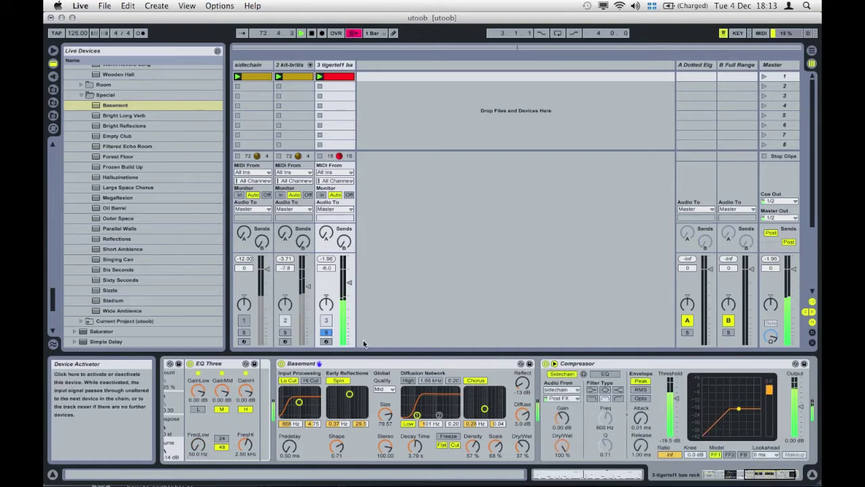
click(326, 331)
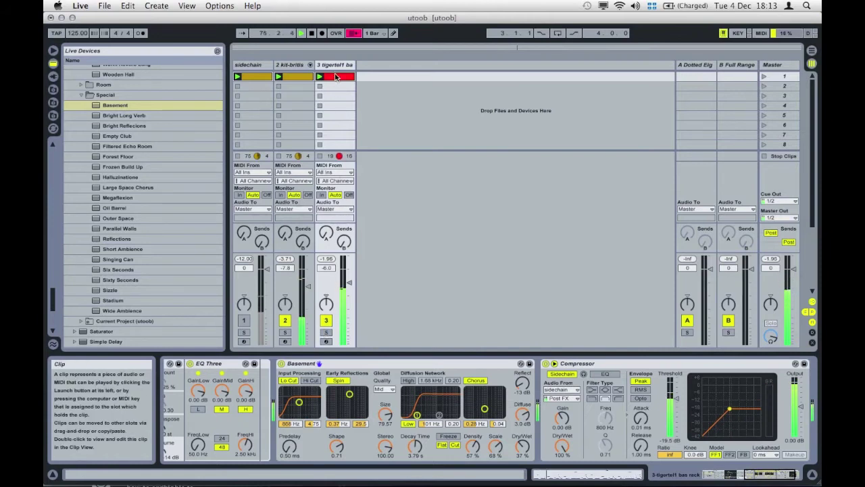
Step: In the kit clip, add Snare Rim hits at 1.3, 1.3.2 and 1.4, and set the 1.2.4 and 1.3.2 hits to velocity 84
click(307, 71)
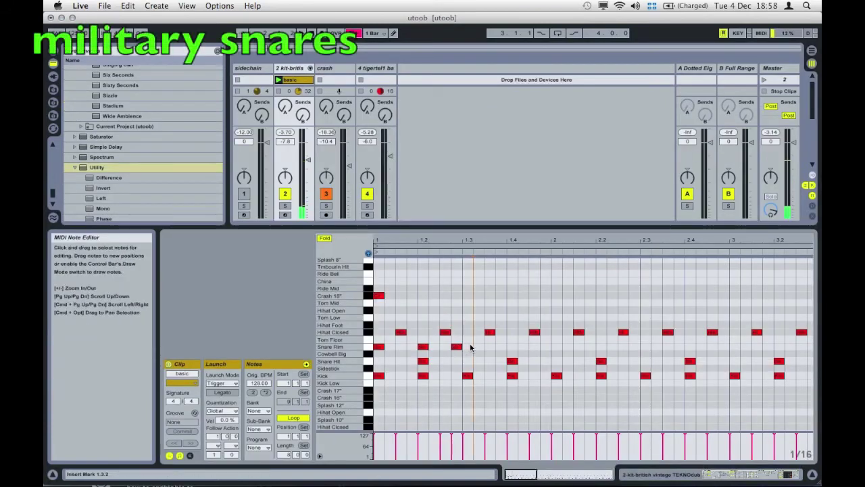
double_click(477, 347)
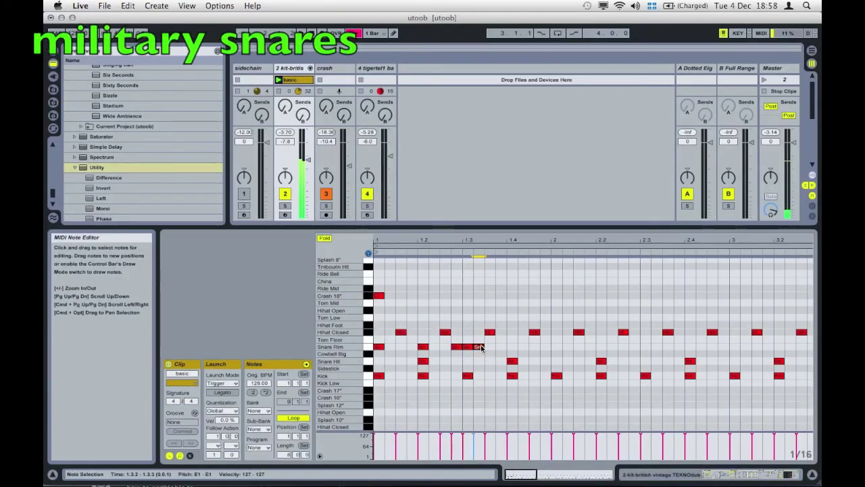
drag(457, 347, 457, 375)
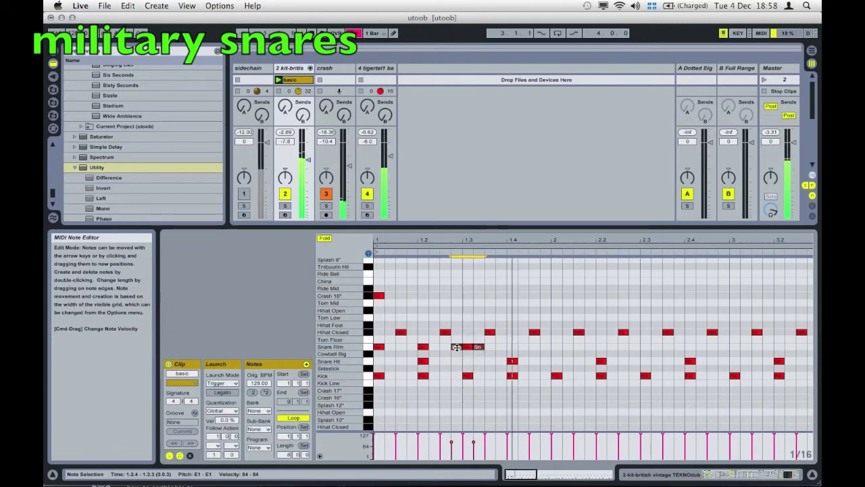
double_click(511, 346)
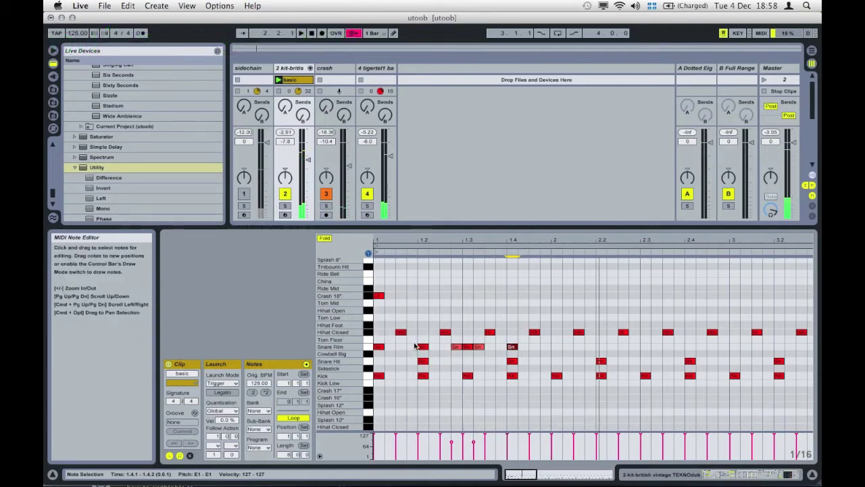
Step: Place soft Snare Rim hits with velocity 58 at 1.1.2 and 1.1.4, and mute the bass track
drag(451, 350, 388, 350)
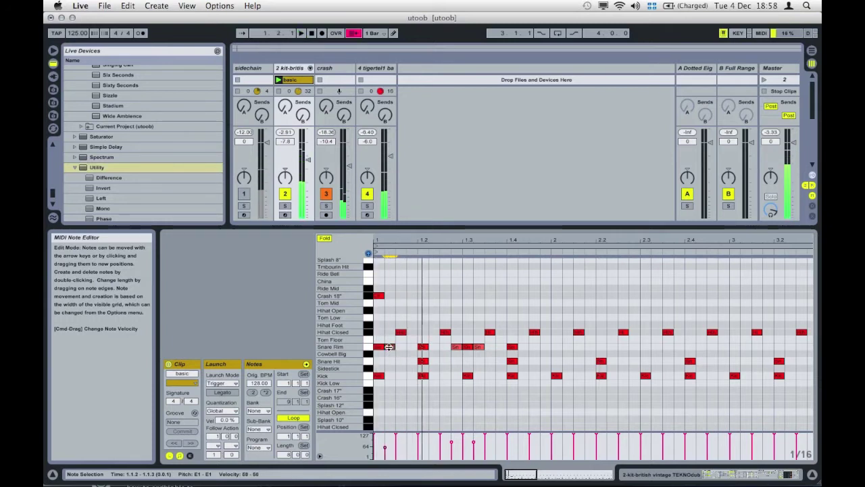
drag(390, 349, 411, 350)
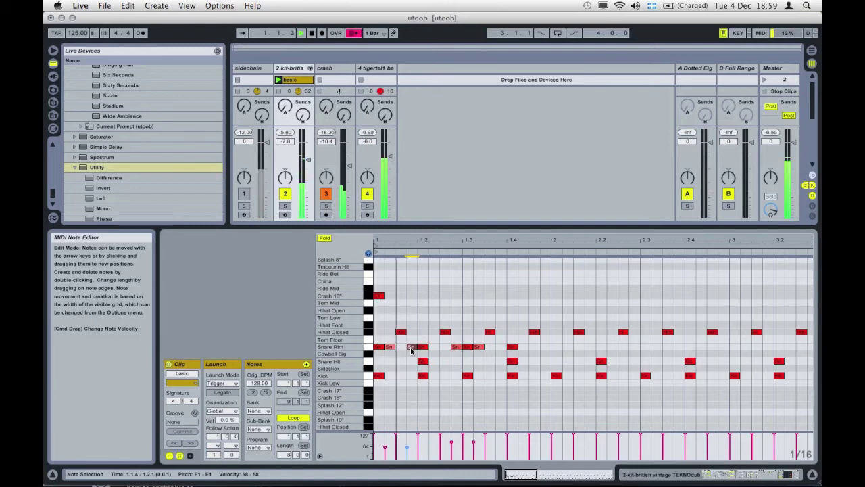
click(368, 194)
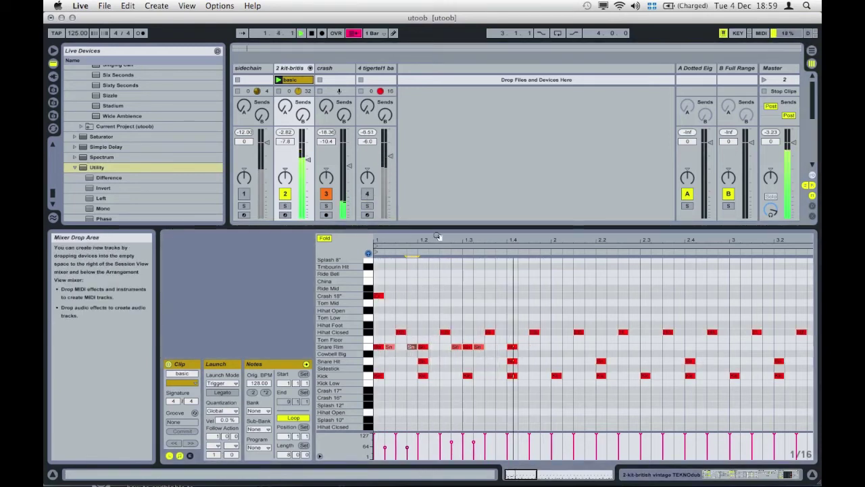
Step: Repeat the first bar's Snare Rim pattern across all eight bars of the kit clip
drag(527, 346, 349, 348)
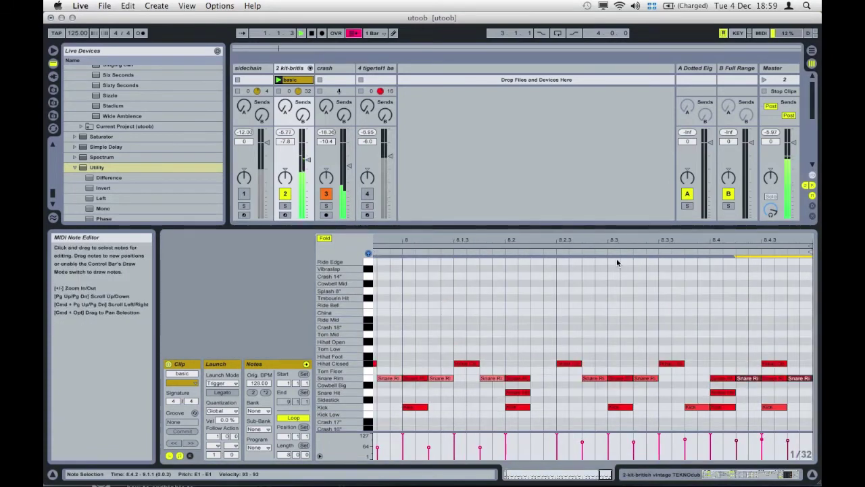
drag(600, 243, 601, 200)
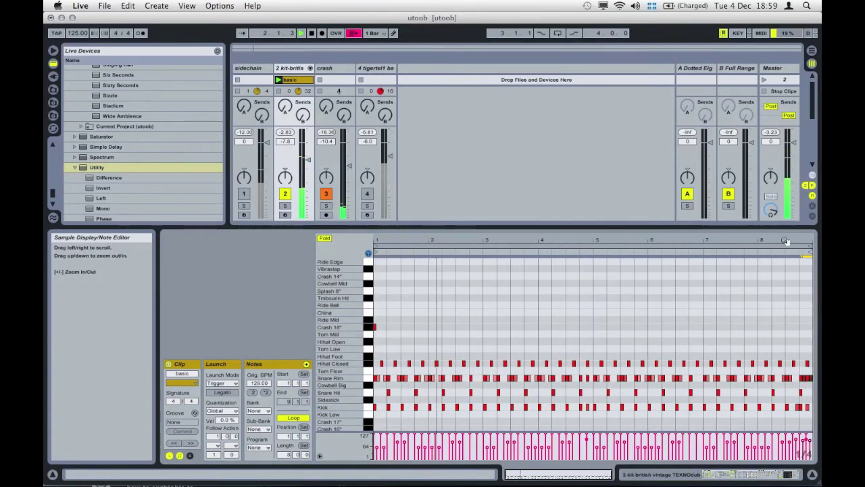
Step: Lower the volume of the Snare Rim chain inside the kit's Snare rack to -6.8 dB
double_click(294, 68)
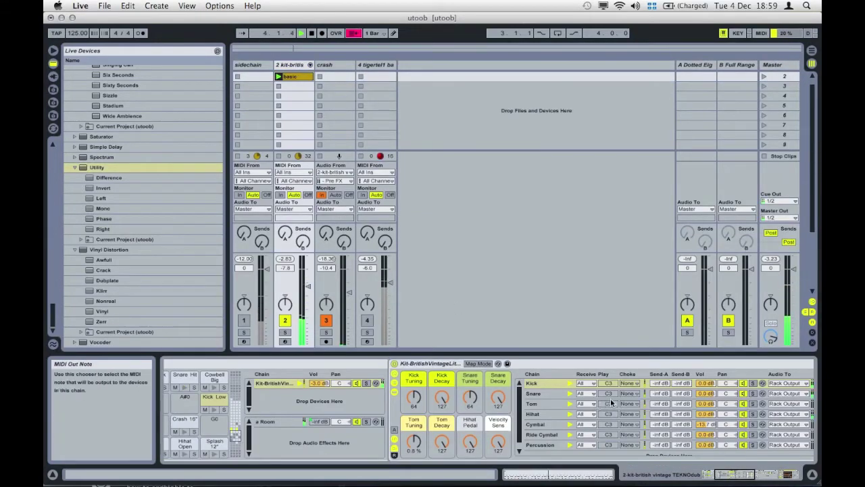
scroll(611, 399, right, 4)
click(416, 391)
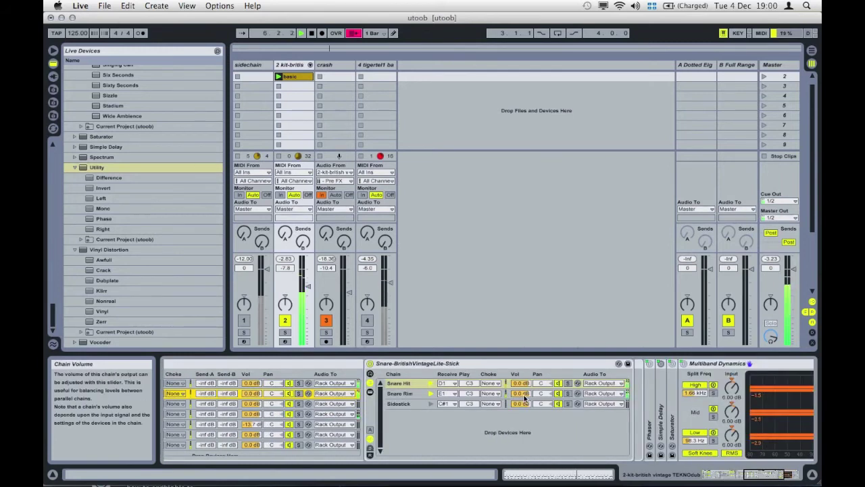
drag(525, 397, 524, 415)
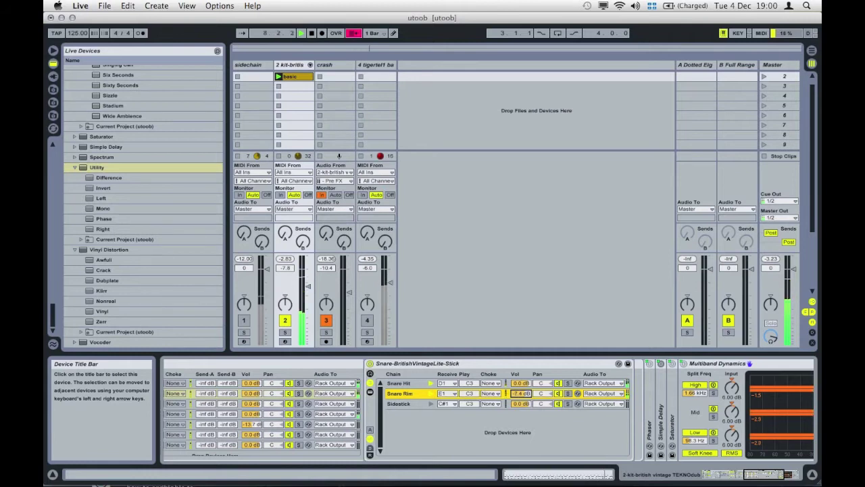
scroll(525, 396, left, 15)
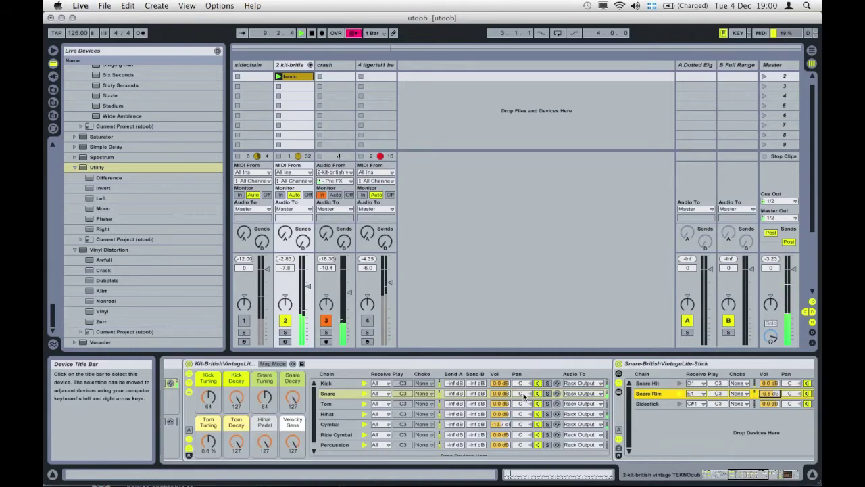
drag(277, 440, 278, 445)
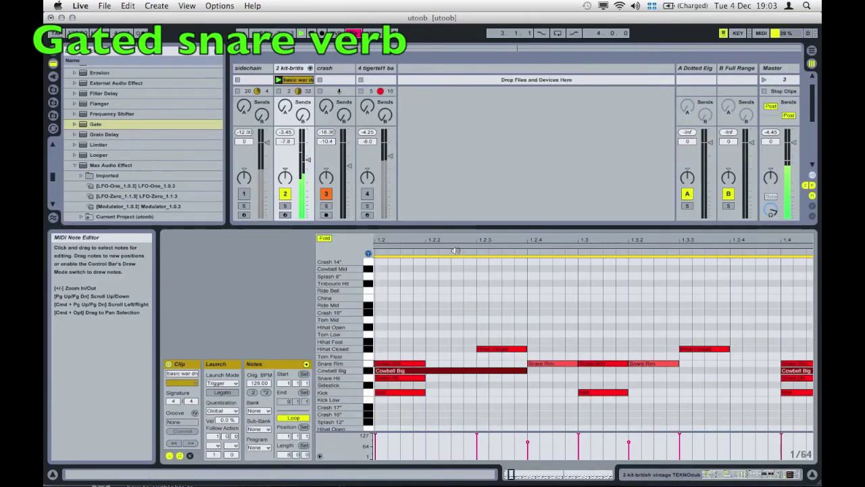
Step: Fit the whole eight-bar kit clip in the note editor to examine its Cowbell Big pattern
double_click(453, 240)
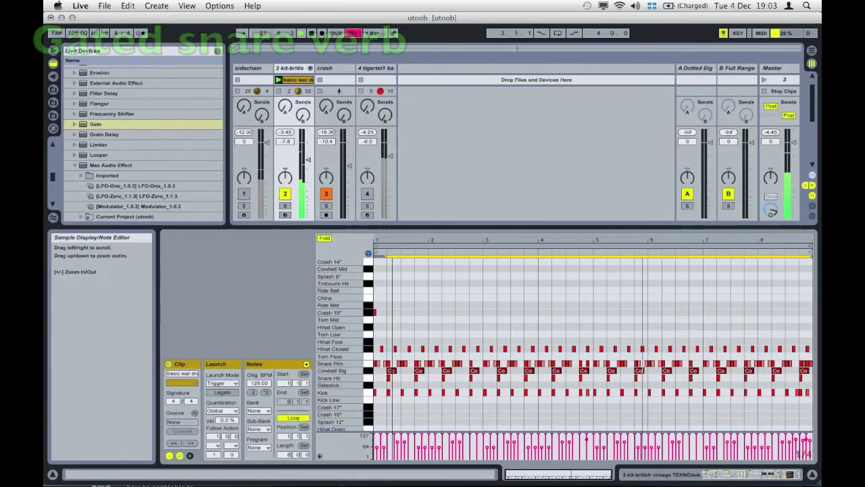
Step: Add short Cowbell Big notes alongside the Snare Rim hits around beat 1.3 of the kit clip
click(400, 388)
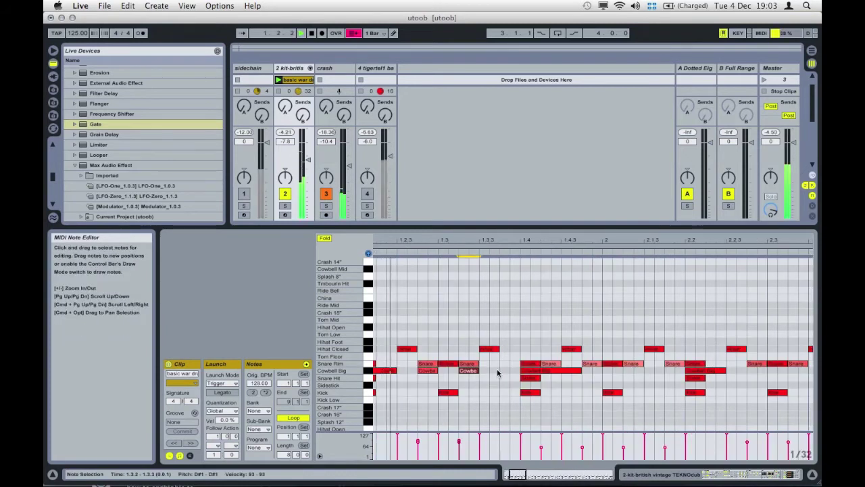
drag(497, 369, 447, 370)
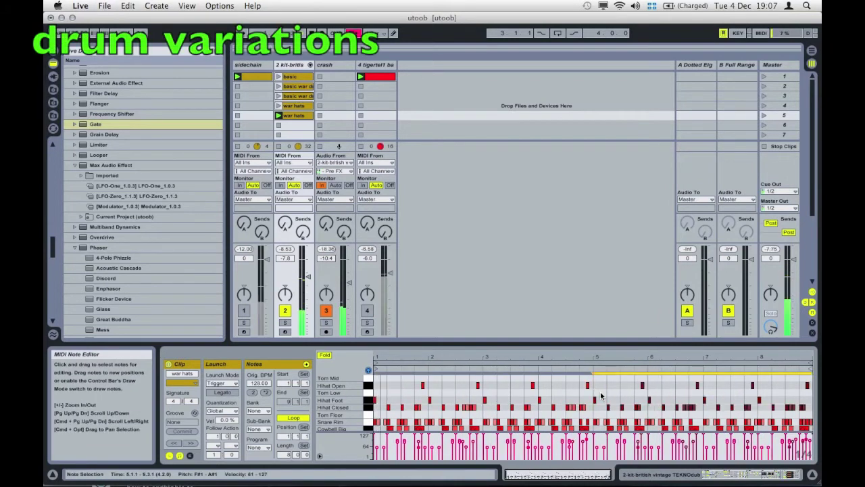
Step: Check the Hihat Closed fill around 8.3 in the war hats clip and rename the clip war hats-2
scroll(598, 393, up, 2)
scroll(654, 400, down, 2)
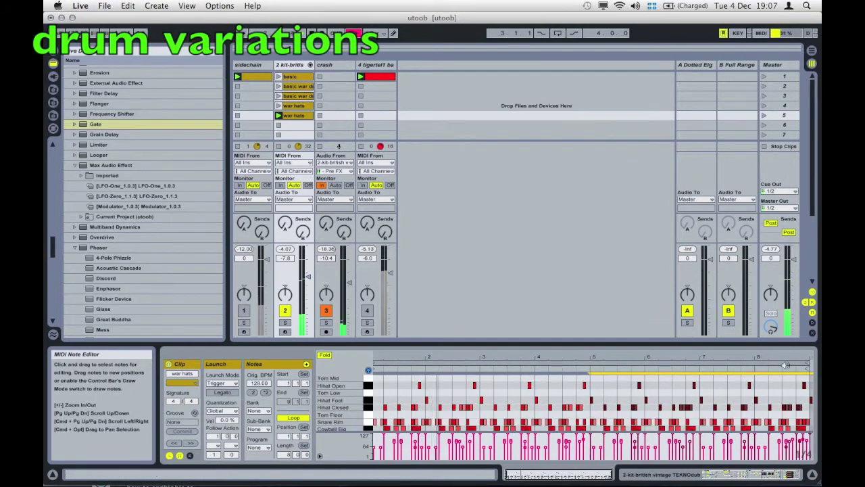
drag(792, 360, 748, 407)
click(780, 407)
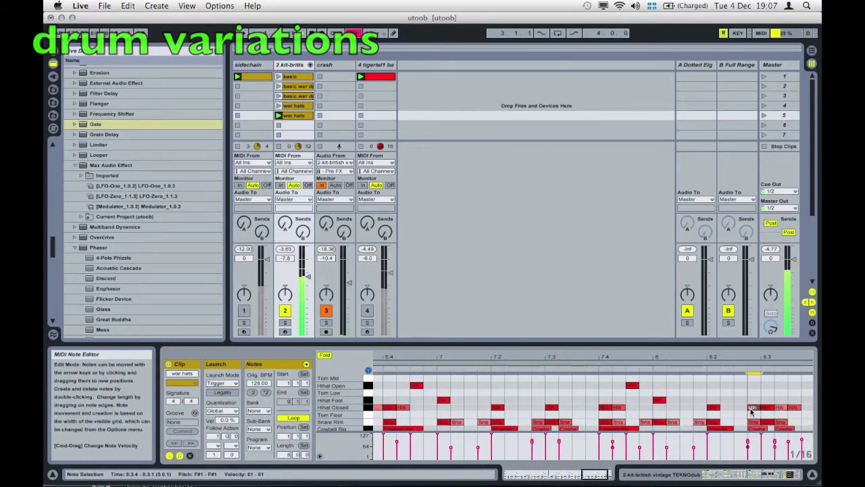
drag(668, 358, 668, 330)
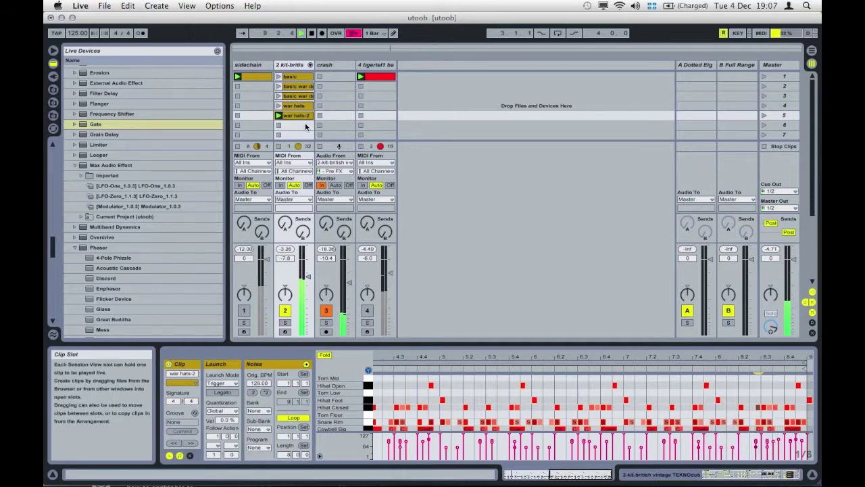
Step: In the war hats-2 copy in scene 6, delete the Hihat Closed notes at 2.3.4, 4.3.3, 6.3.3 and 8.3.3
click(304, 120)
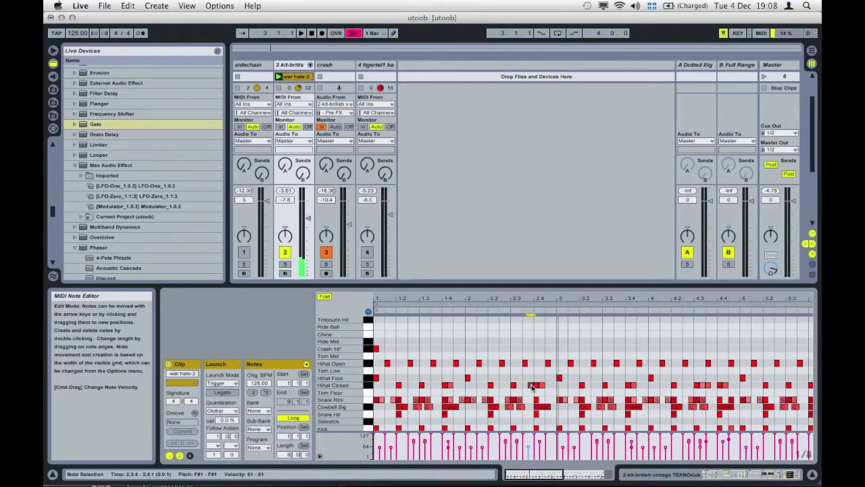
click(531, 387)
key(space)
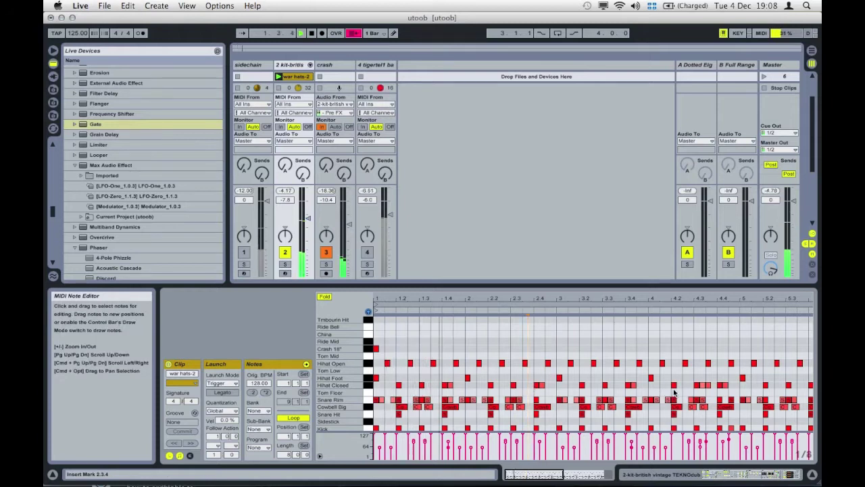
click(710, 387)
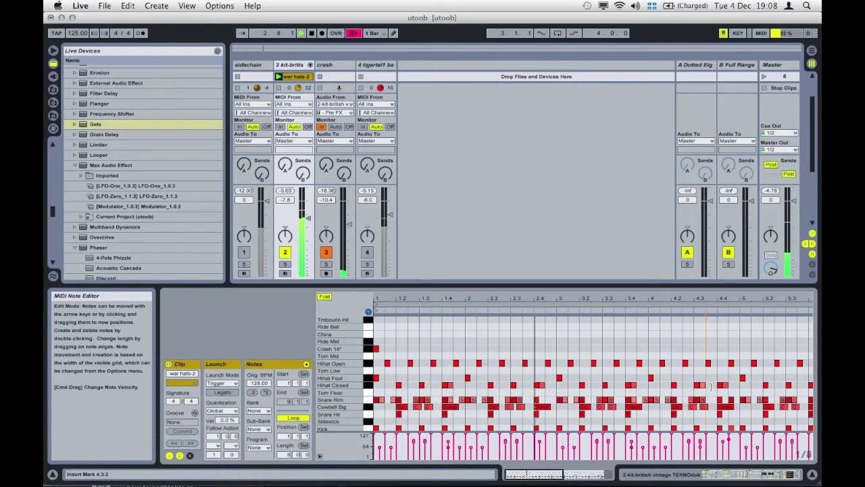
scroll(686, 388, right, 4)
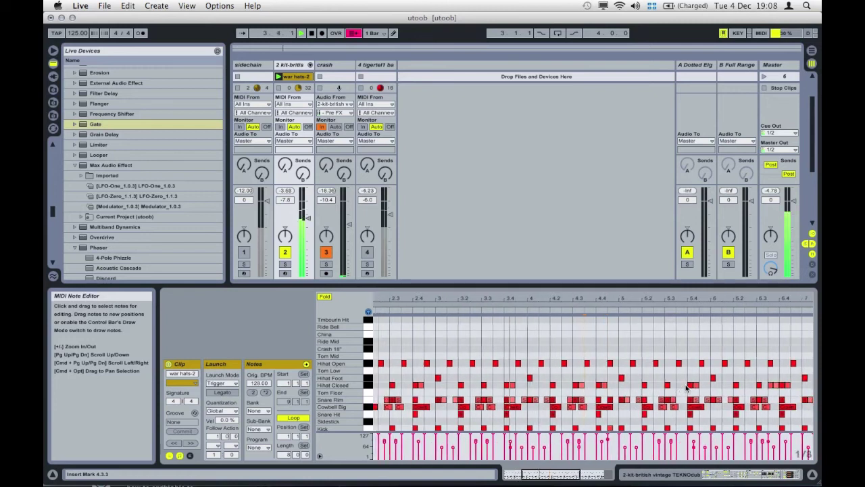
click(744, 385)
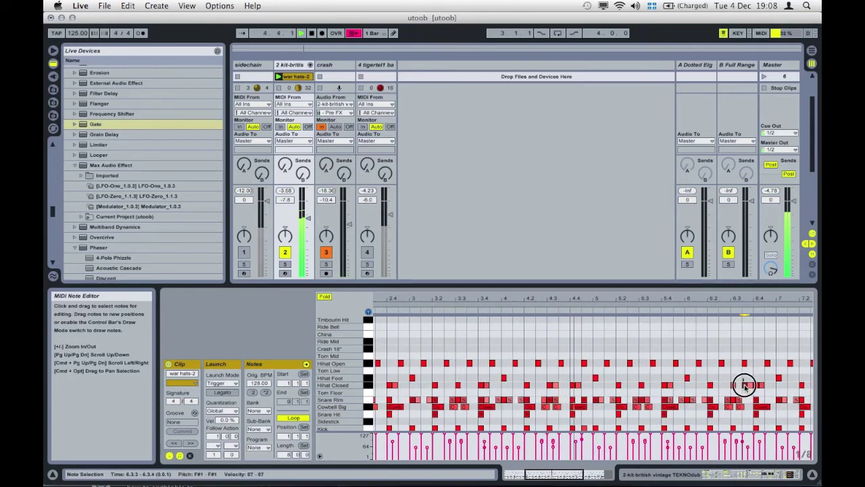
click(744, 386)
scroll(736, 387, right, 3)
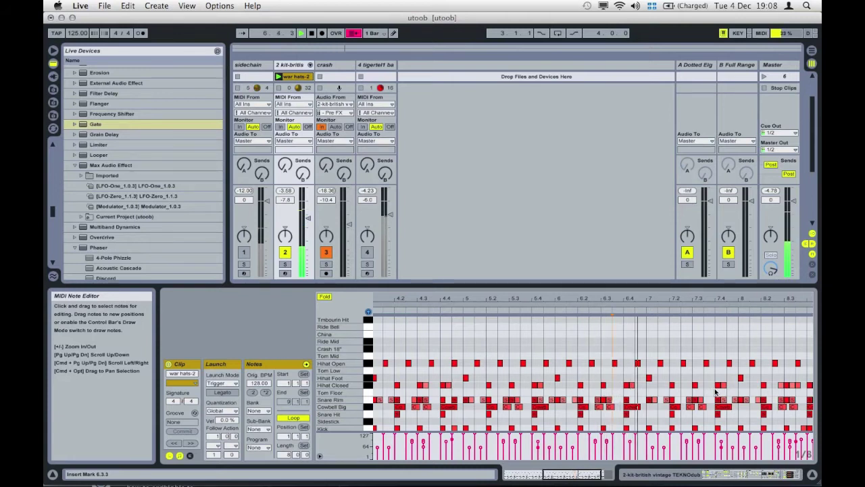
scroll(716, 391, right, 2)
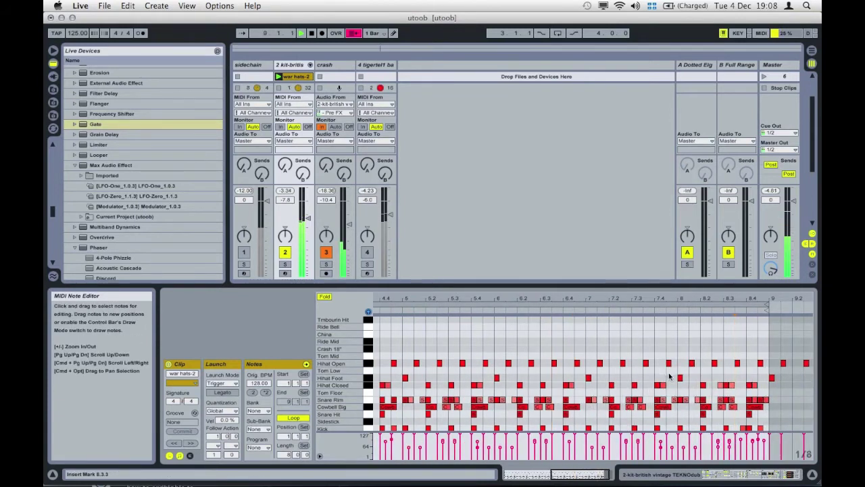
Step: Build a war hats-full variation in scene 7 with added Hihat Foot notes and launch it
drag(624, 299, 697, 300)
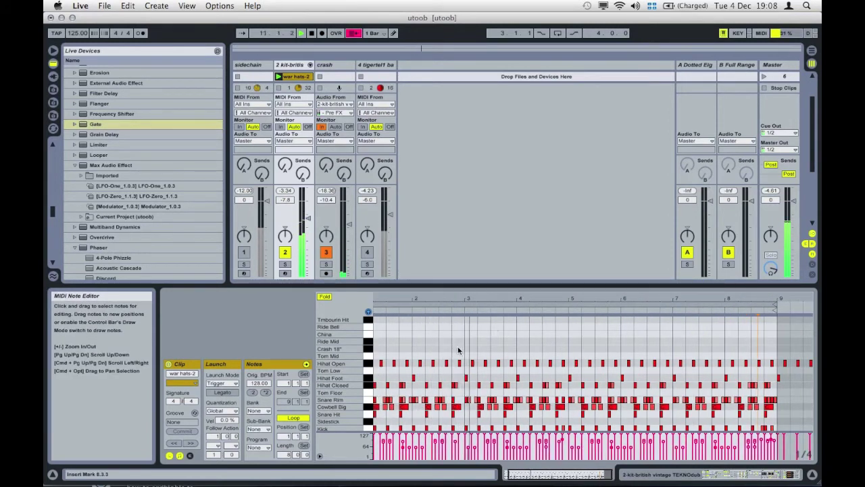
drag(394, 299, 420, 334)
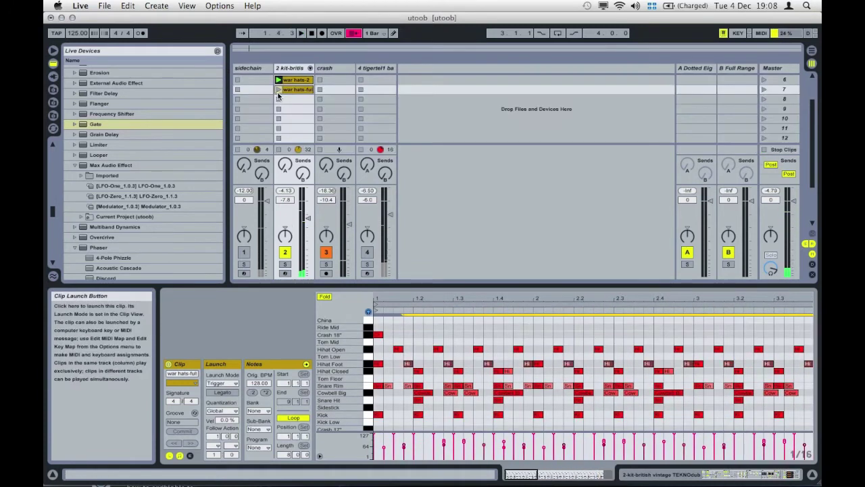
click(277, 93)
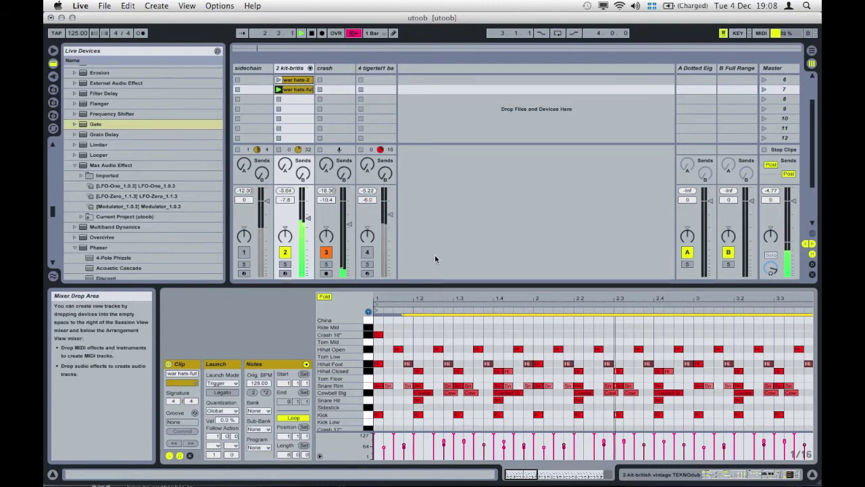
drag(399, 299, 399, 246)
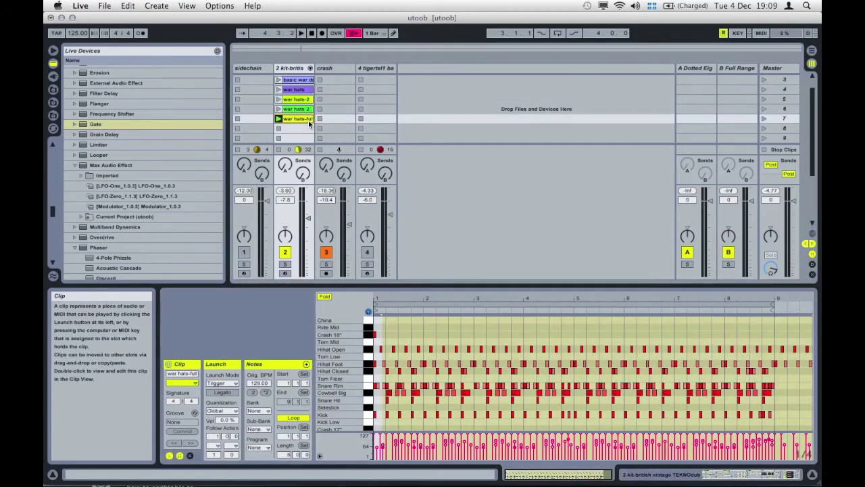
scroll(309, 123, up, 5)
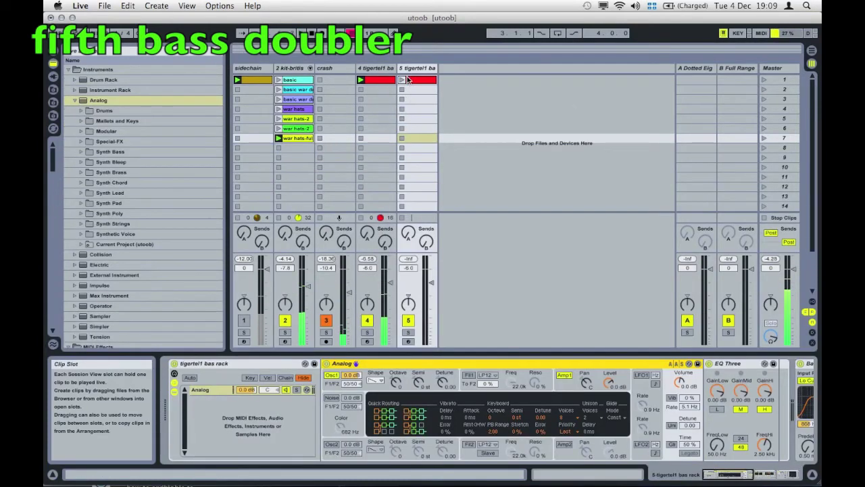
Step: Launch and solo the duplicated bass on track 5, with its Basement reverb and Compressor deactivated
click(402, 80)
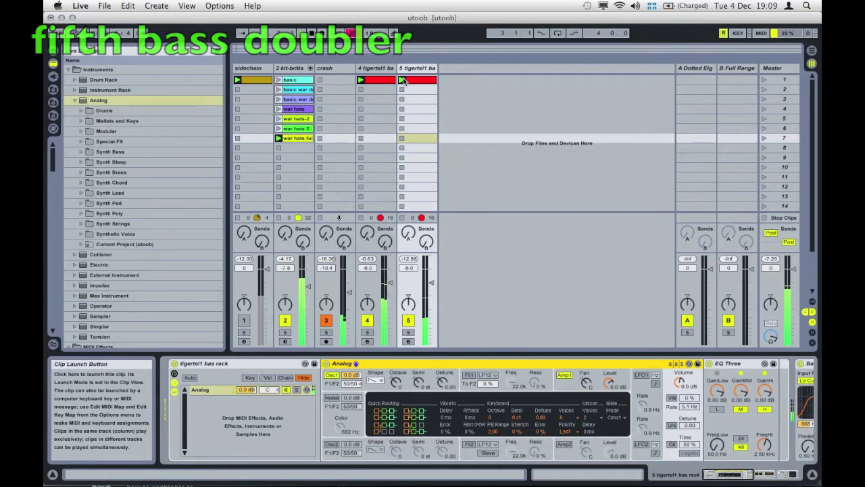
click(408, 332)
scroll(422, 380, right, 3)
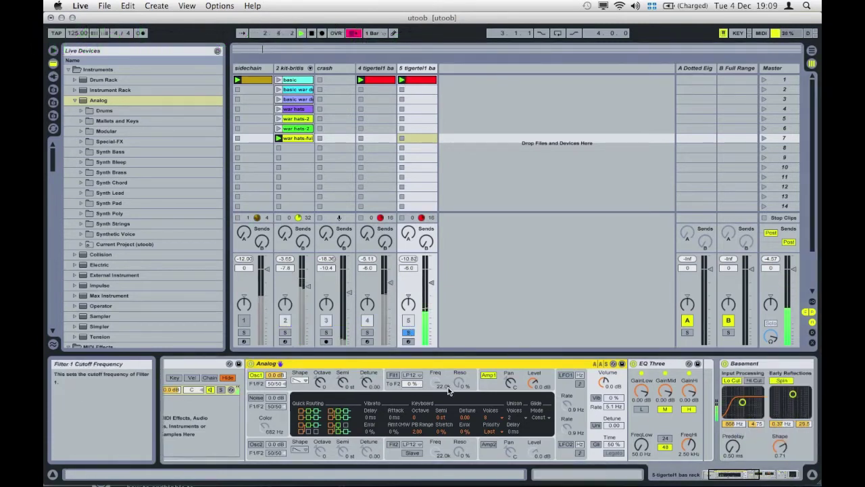
scroll(448, 391, right, 3)
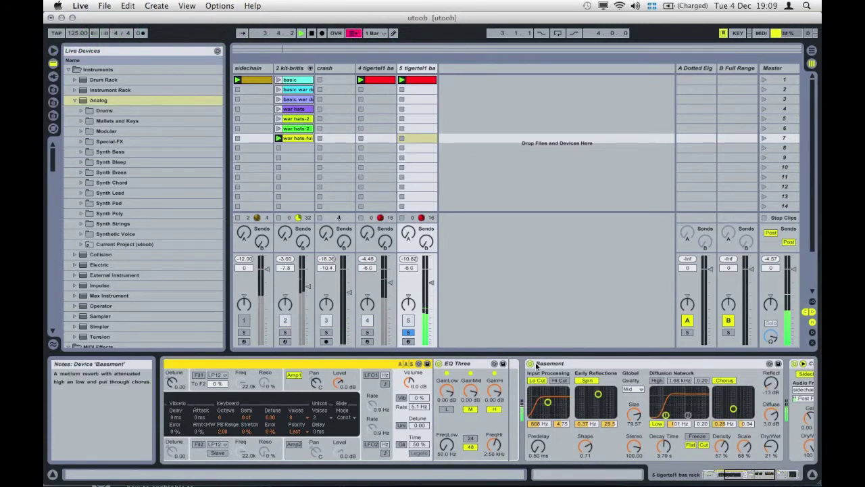
scroll(642, 378, right, 2)
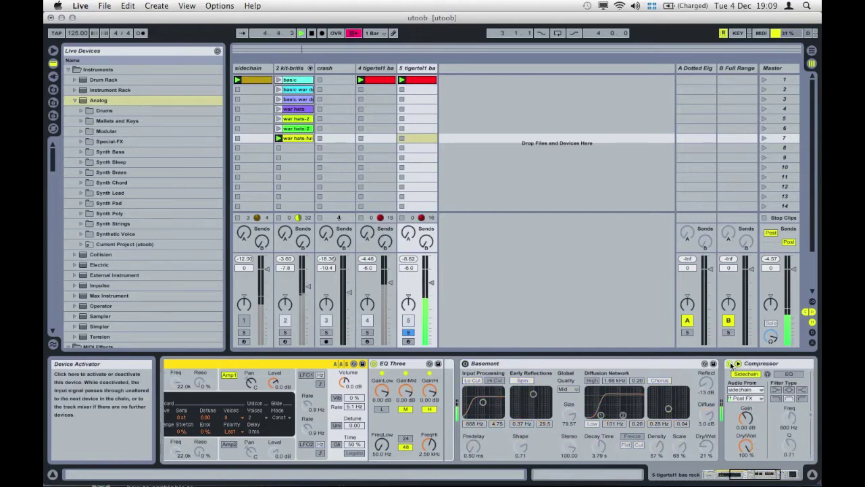
scroll(473, 406, left, 4)
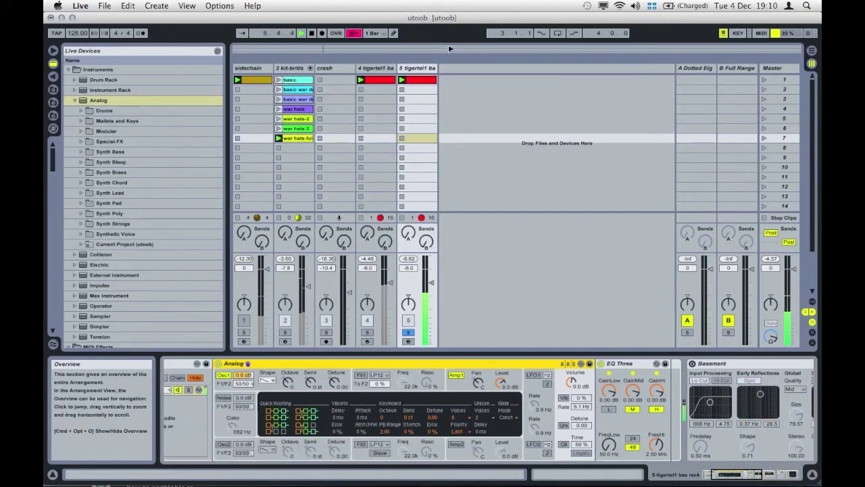
Step: Transpose all notes of the track 5 bass clip up one octave
double_click(417, 80)
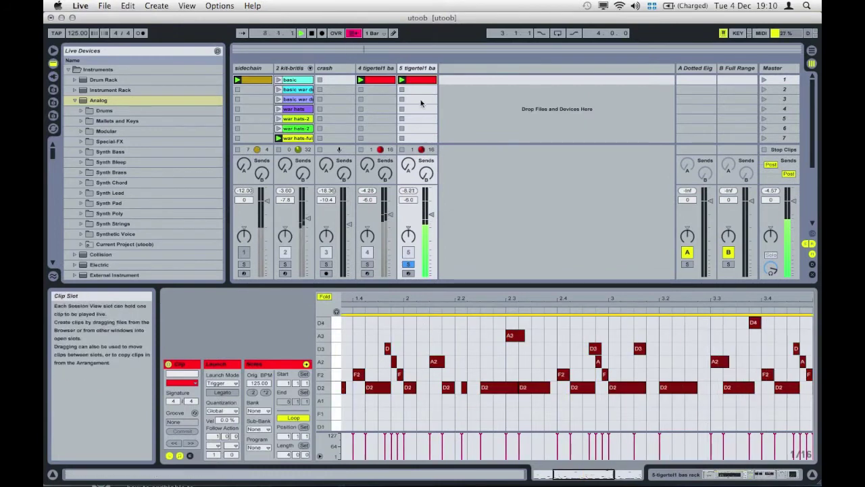
Step: Set track 5's Analog amp 1 envelope to decay 469 ms, sustain 1.00 and release 5 ms
click(419, 69)
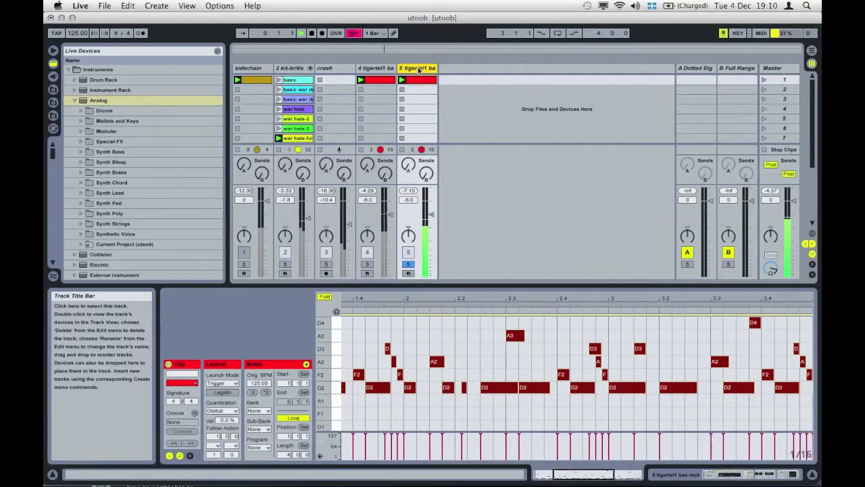
double_click(419, 69)
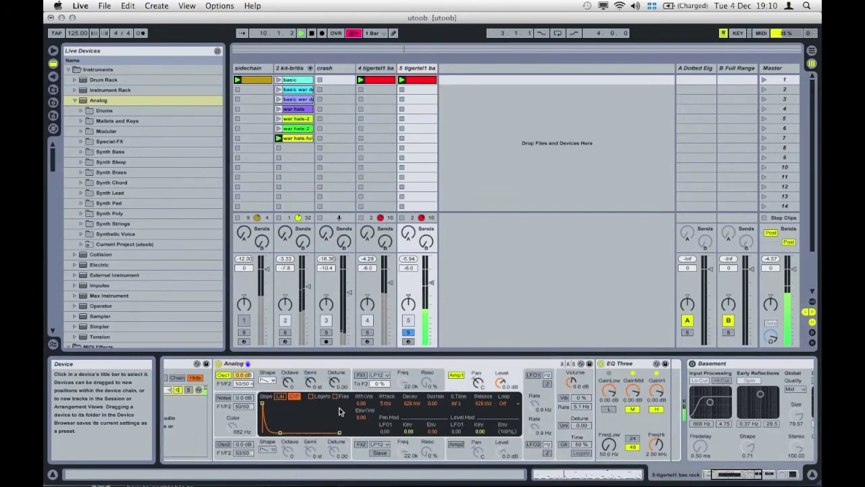
drag(279, 411, 279, 403)
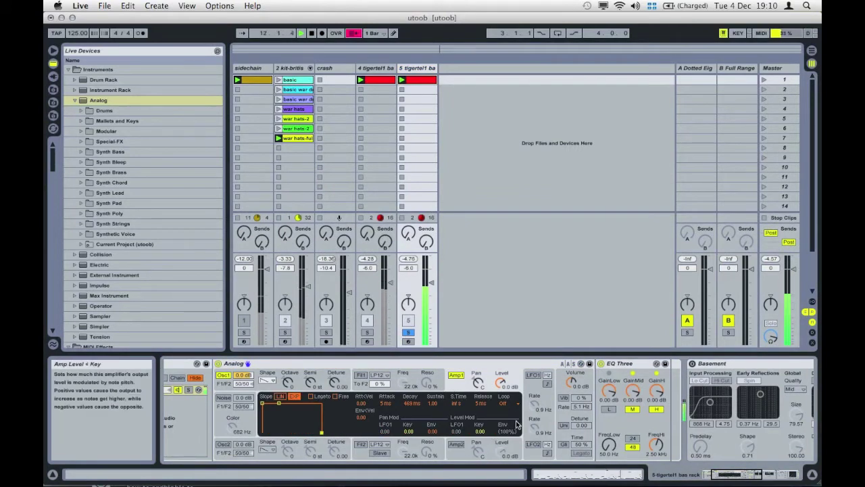
click(562, 438)
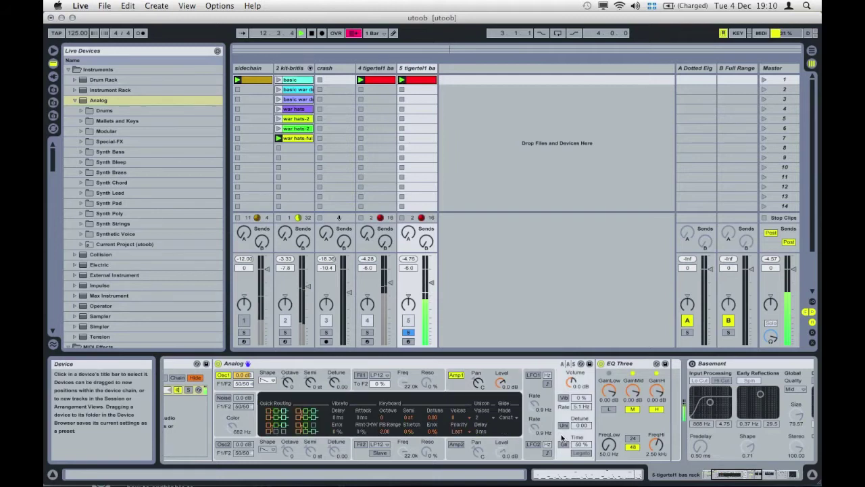
Step: Set track 5's Analog to Mono voices and enable glide with a time of 32% and Legato
click(453, 417)
click(465, 337)
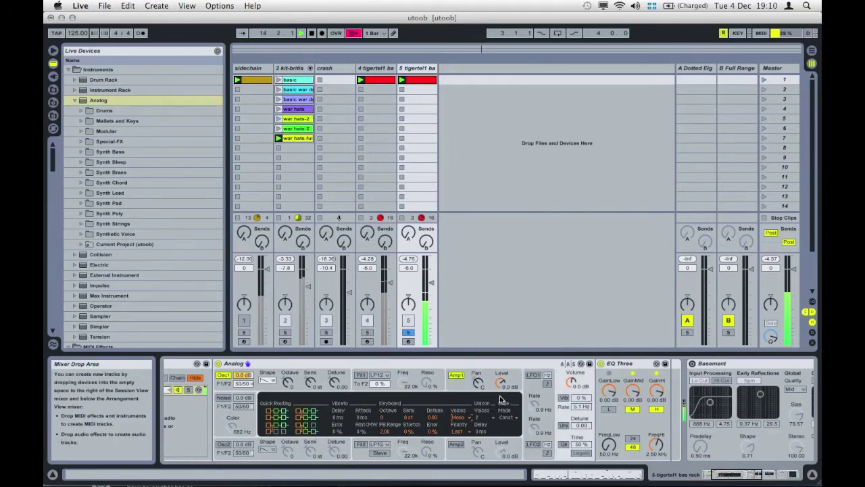
click(567, 444)
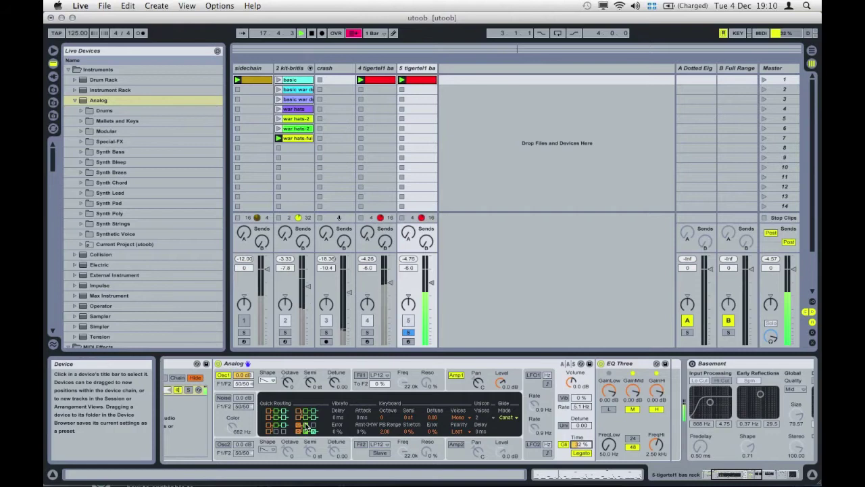
Step: Enable Analog's oscillator 2 at -5.4 dB, with octave -1 and semi 7 st, for the fifth
click(225, 446)
click(310, 450)
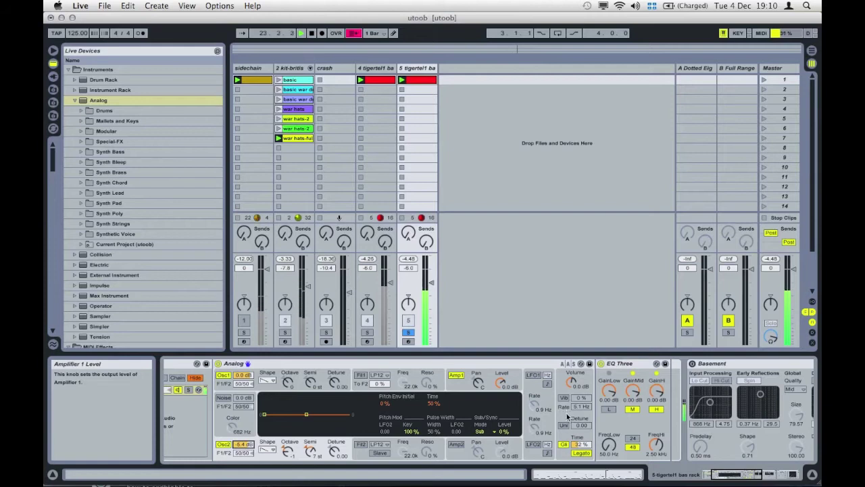
click(562, 425)
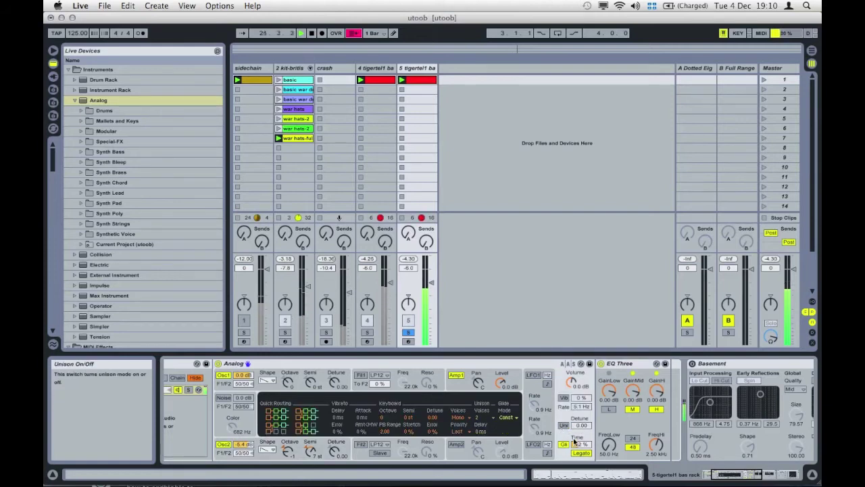
Step: Unsolo track 5, reactivate its sidechained Compressor and lower the threshold to -29.3 dB with an infinite ratio
click(408, 332)
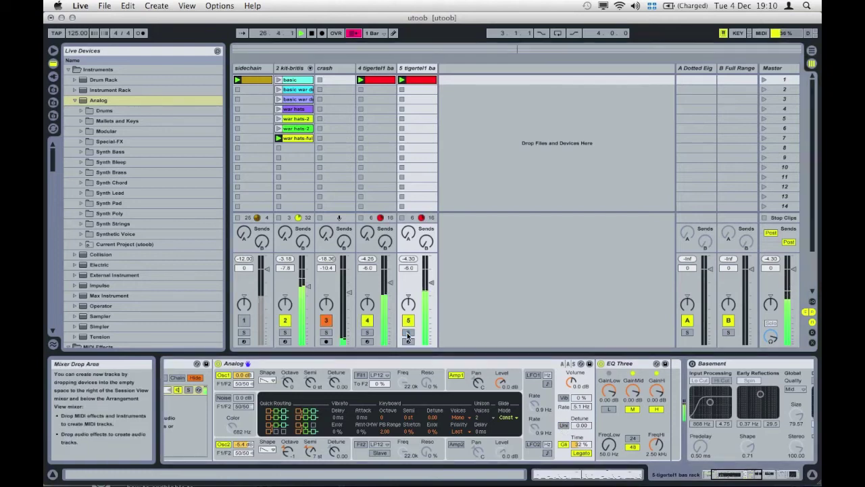
click(757, 364)
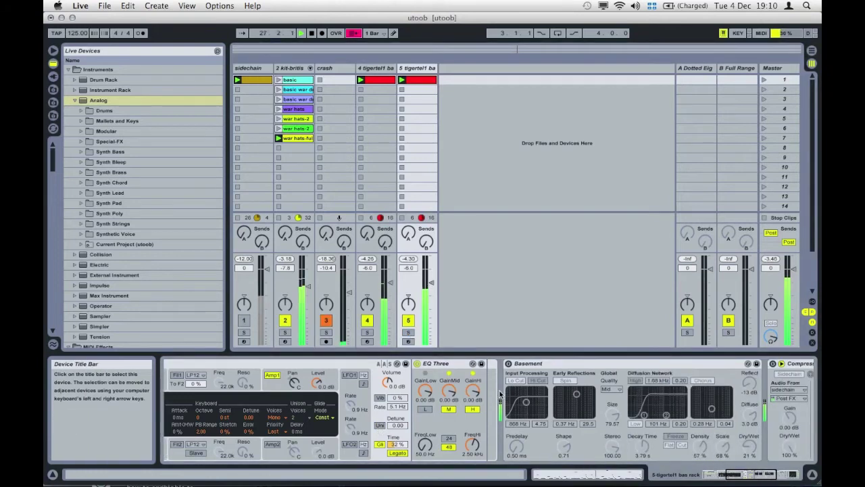
click(770, 364)
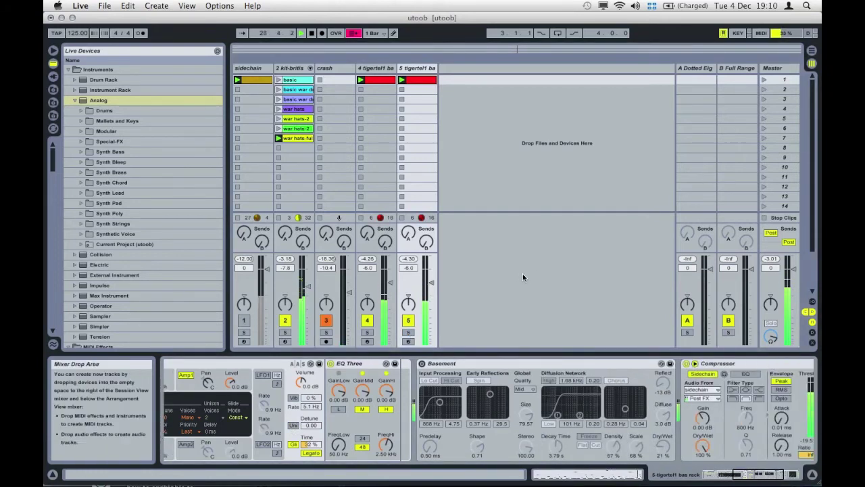
scroll(671, 398, right, 5)
drag(623, 407, 623, 419)
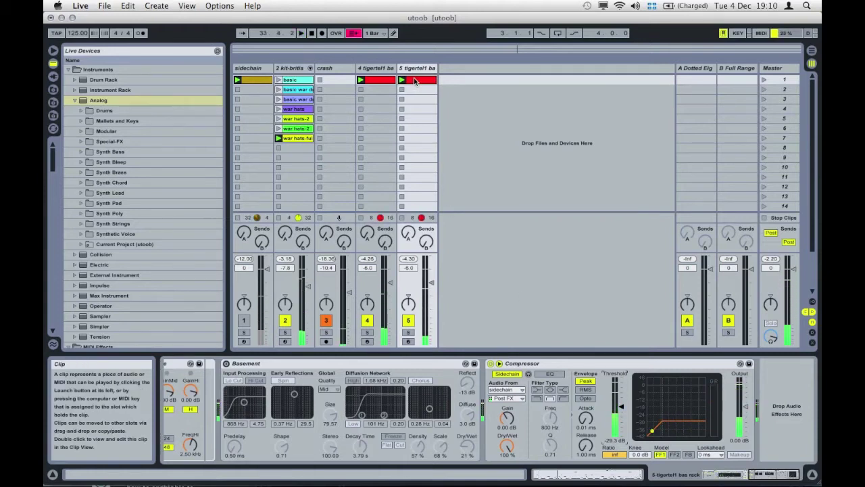
Step: Duplicate track 5's clip into scene 2 and try its notes at 1.2 and 3.2 in different octaves during playback
drag(415, 81, 414, 89)
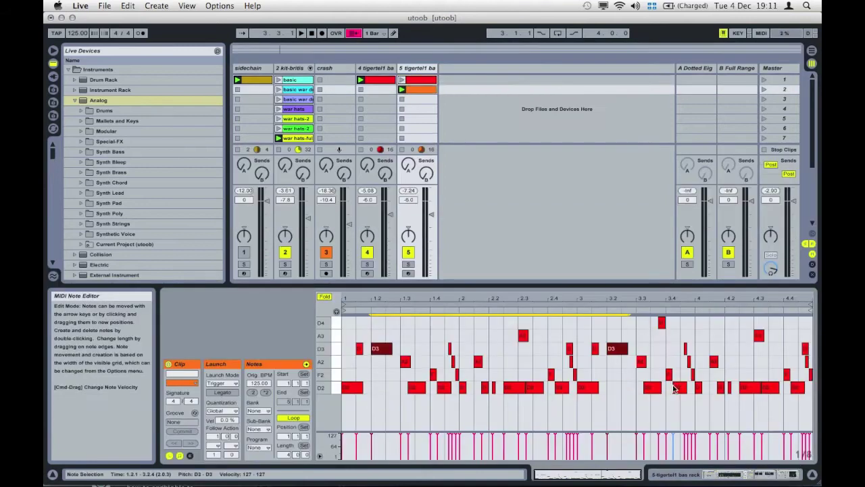
key(space)
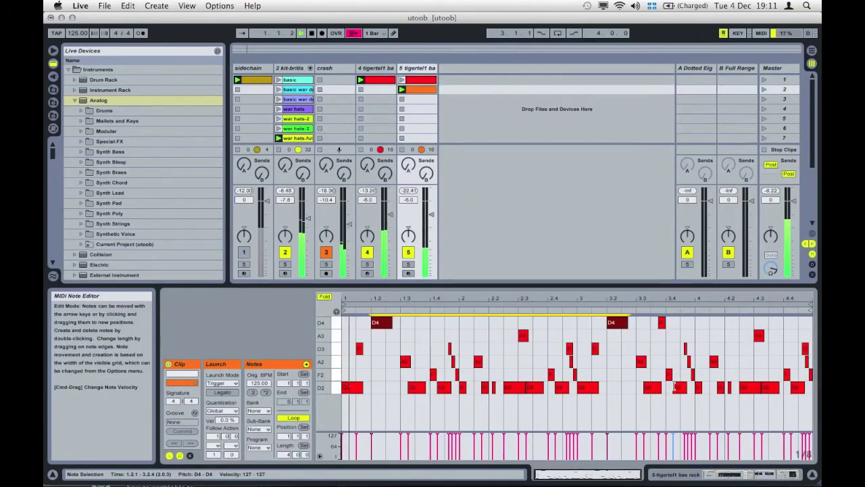
key(shift+Down)
key(shift+Down)
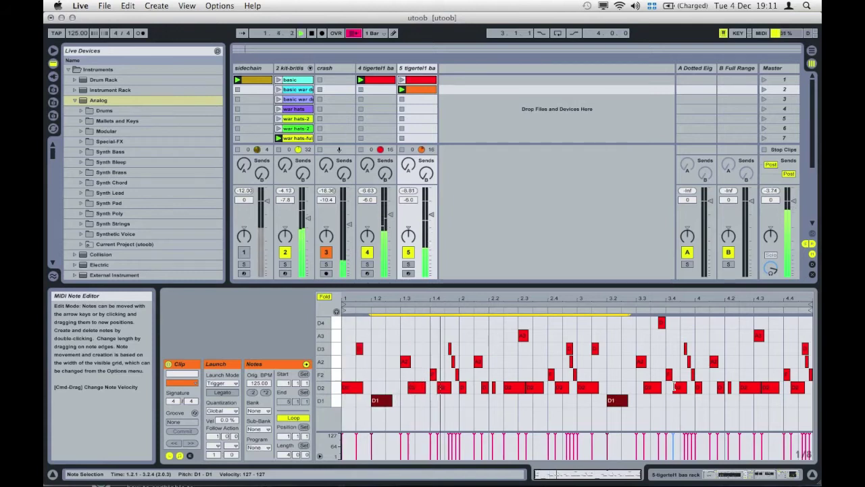
key(shift+Up)
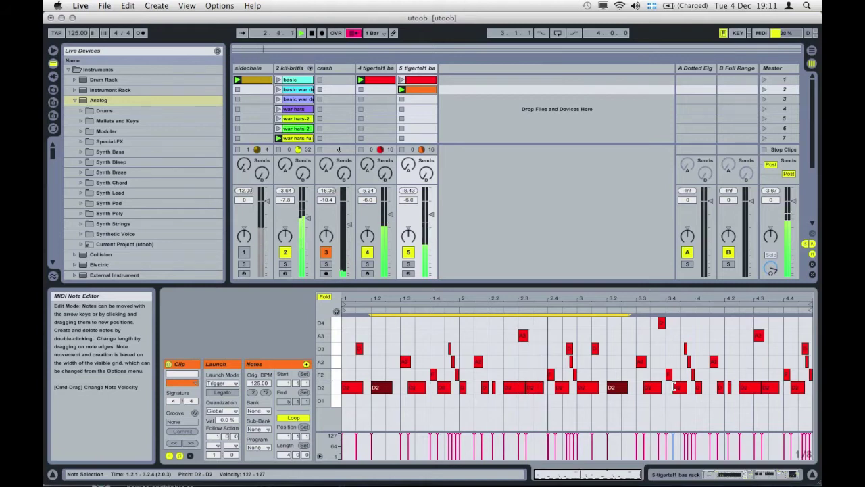
key(shift+Up)
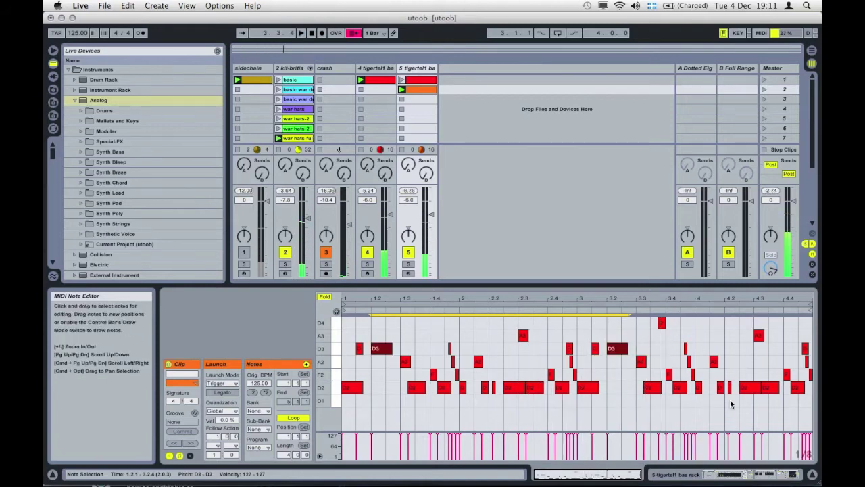
Step: Lower the selected notes at 1.2 and 3.2 of the duplicated clip to A2
key(Down)
key(Down)
key(Down)
key(Down)
key(Down)
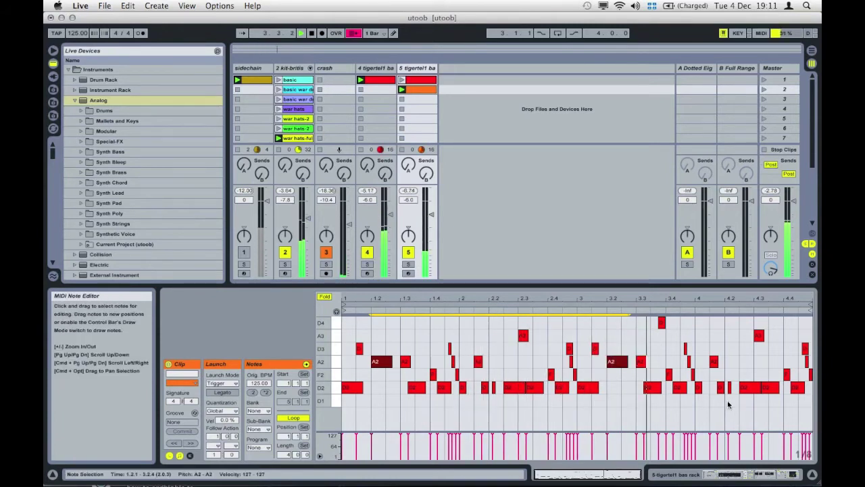
Step: Delete track 5's redundant clip and launch the 8-bar clip in scene 1
click(430, 82)
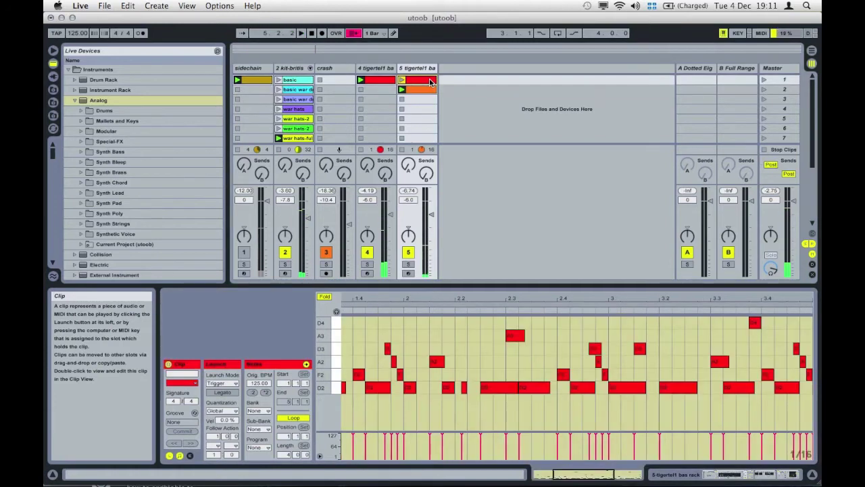
key(Delete)
click(402, 80)
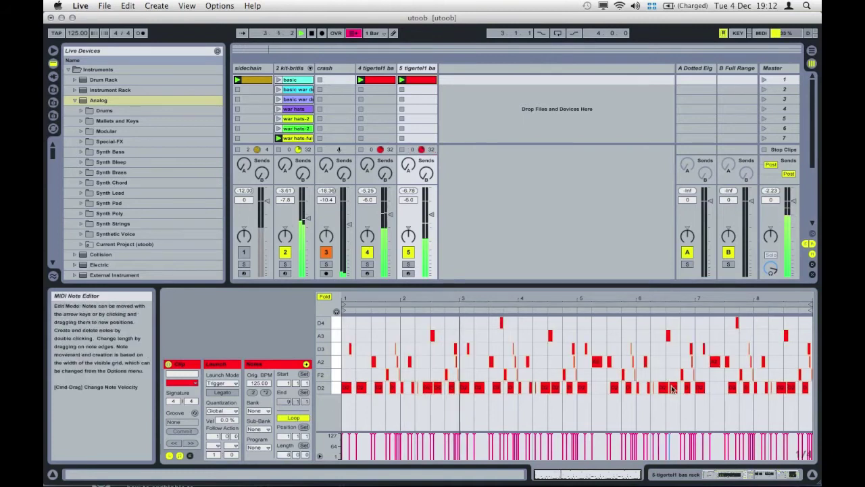
Step: Raise the D0 notes at 5.2 and 7.2 in track 4's bass clip to A0
click(378, 79)
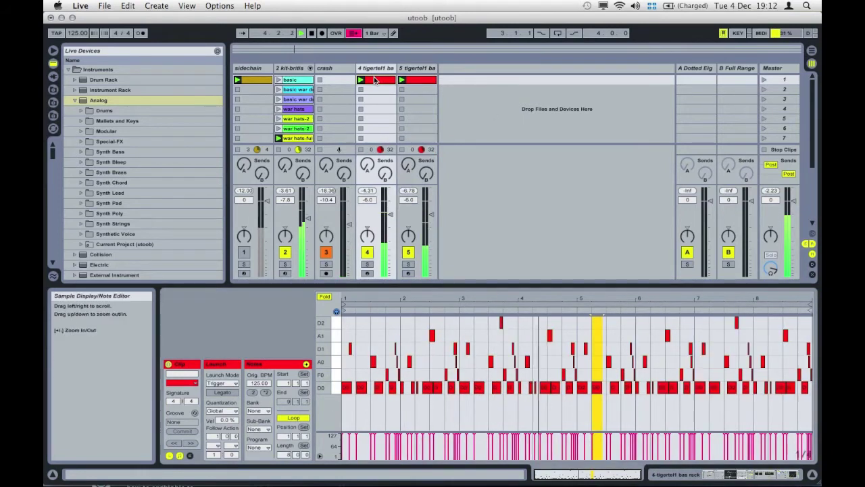
click(598, 388)
shift+click(714, 388)
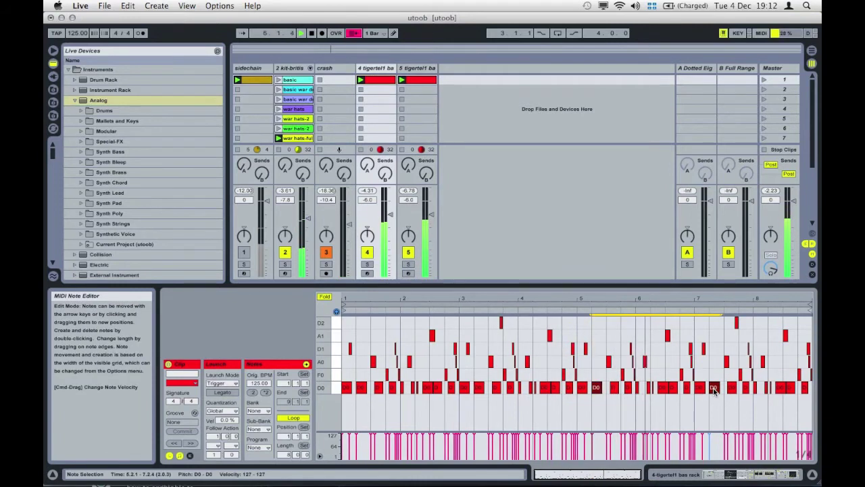
key(Up)
key(Up)
key(Up)
key(Up)
key(Up)
key(Up)
key(Up)
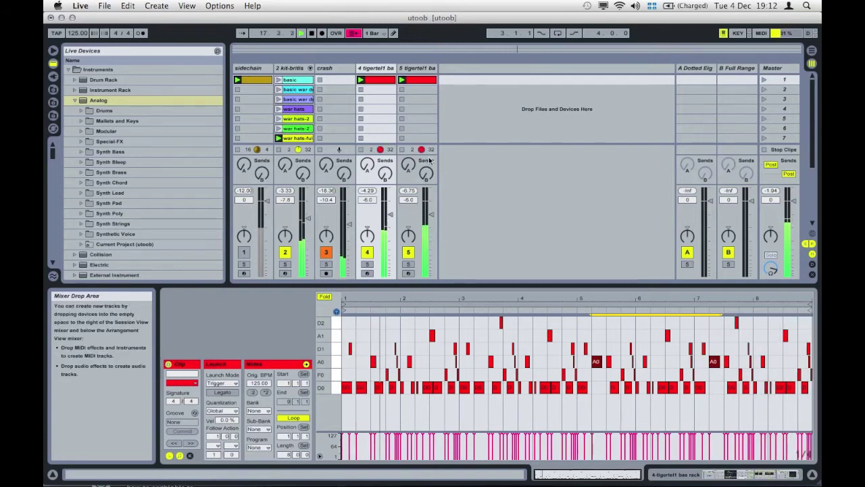
Step: Lower track 5's volume to -8.0 dB and group bass tracks 4 and 5
mouse_move(430, 215)
mouse_down()
mouse_move(431, 230)
mouse_move(430, 218)
mouse_up()
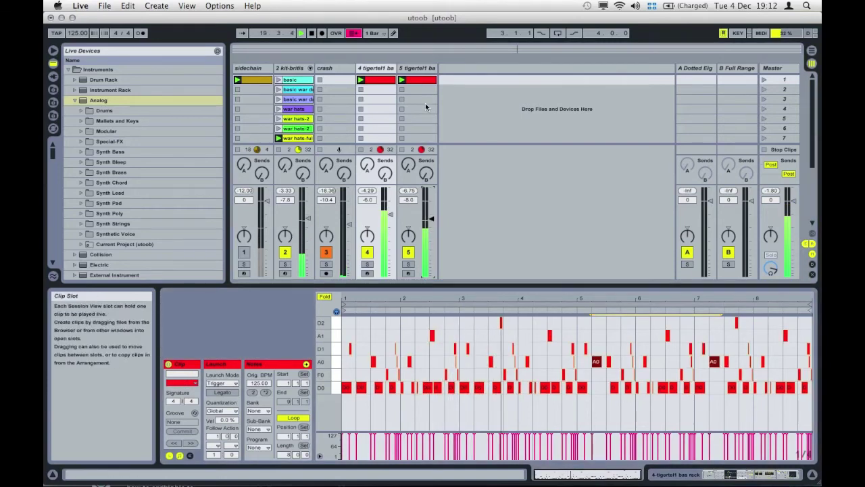
double_click(422, 69)
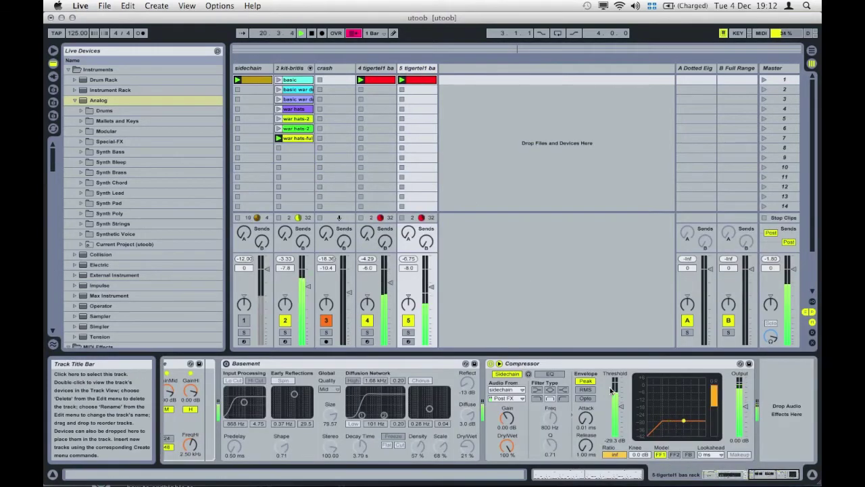
click(383, 70)
key(super+g)
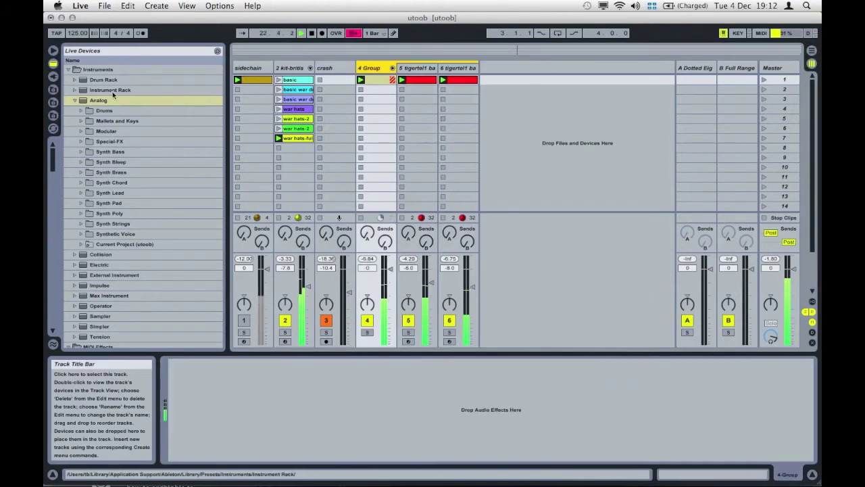
Step: Add Cytomic's The Glue to the bass group, lower its threshold and raise its makeup gain slightly
click(53, 79)
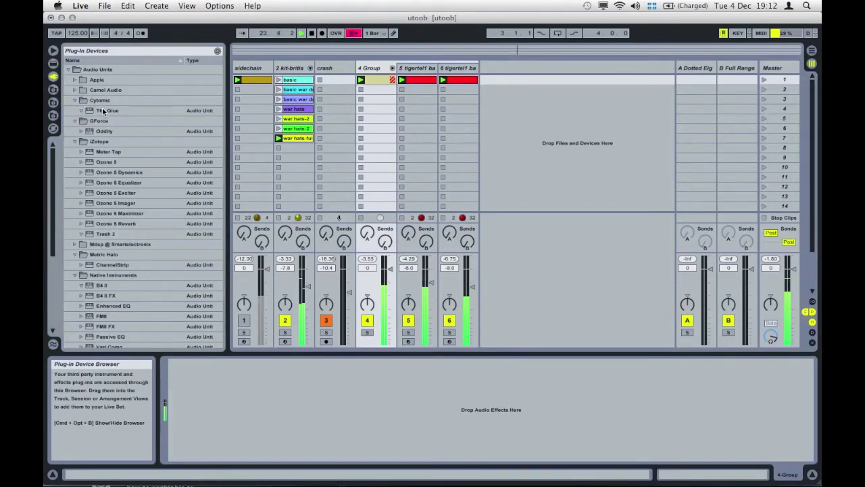
drag(104, 112, 374, 135)
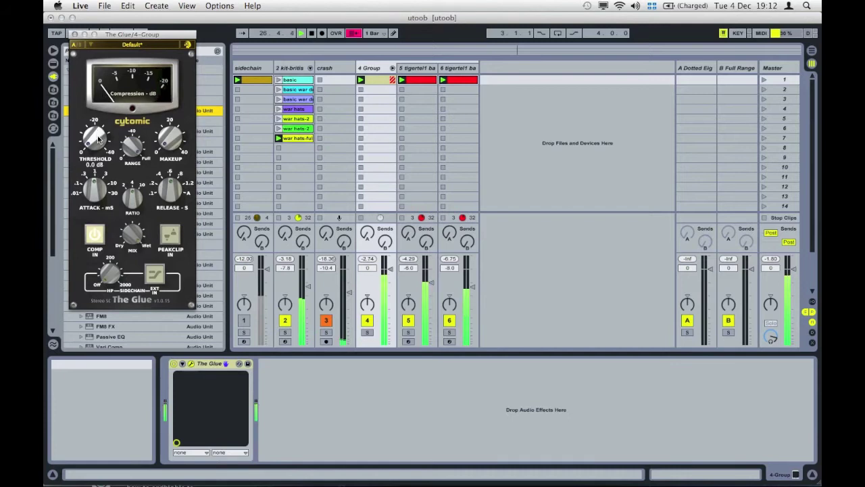
drag(98, 139, 72, 94)
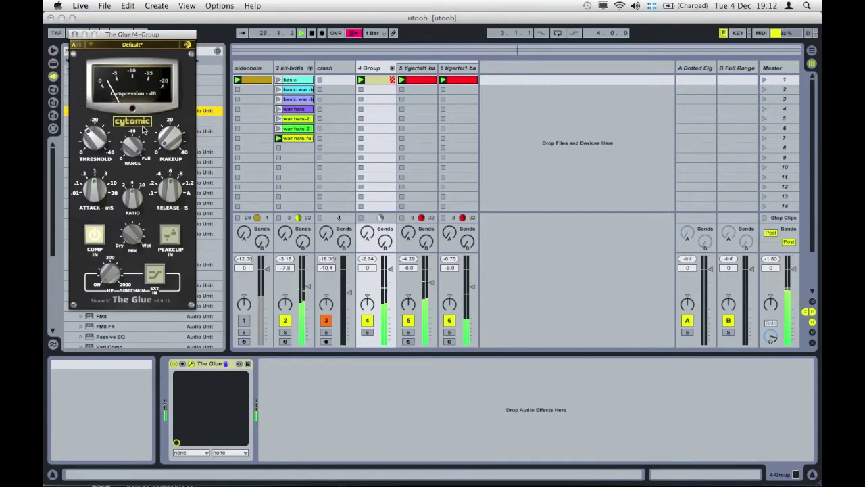
drag(169, 143, 159, 139)
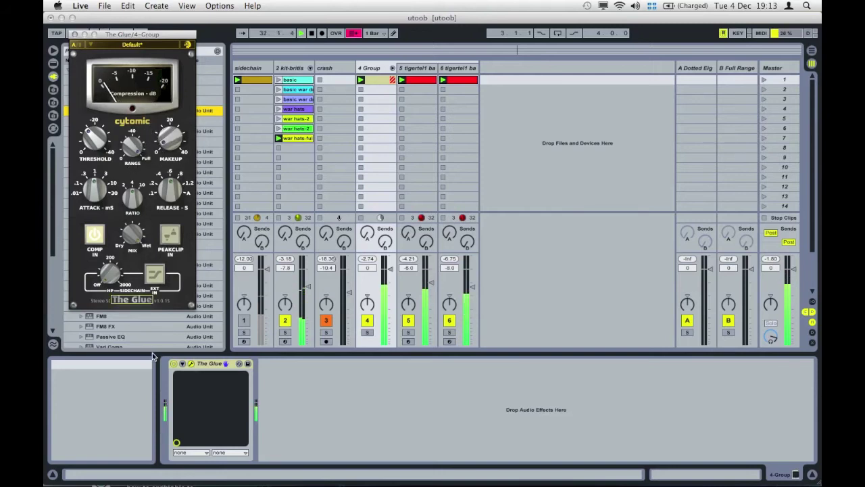
Step: Bypass The Glue on the bass group for comparison, reactivate it and close its plug-in window
click(174, 364)
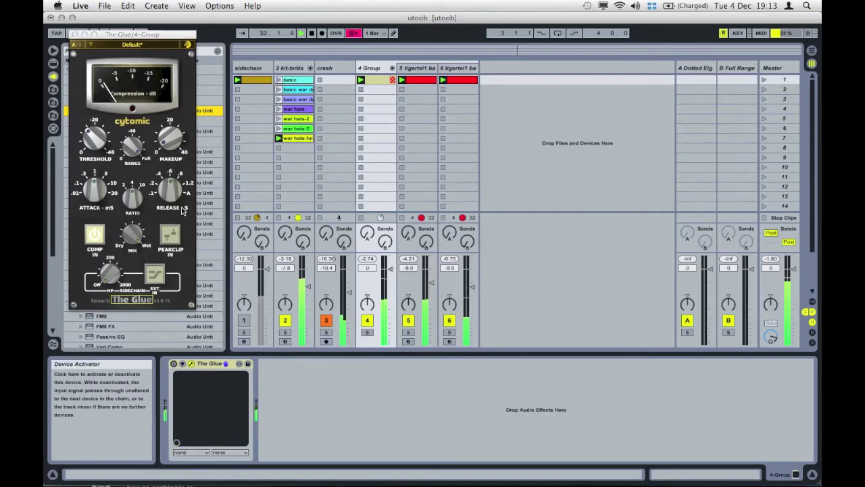
click(169, 136)
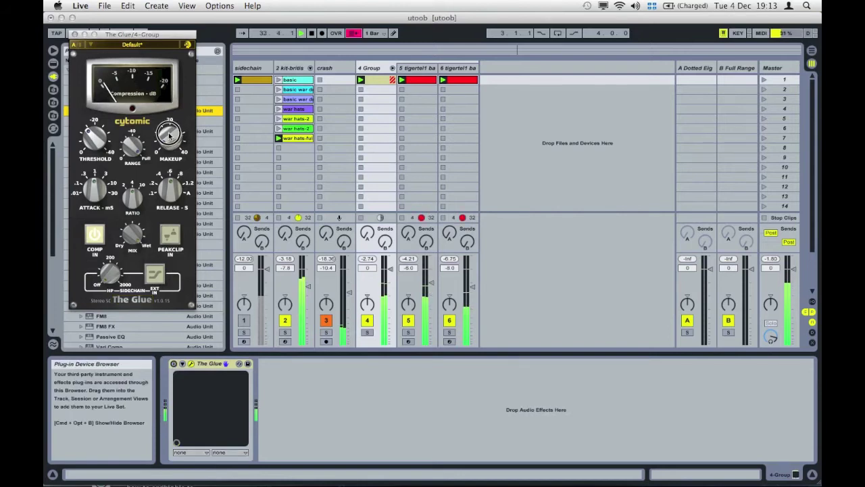
click(174, 364)
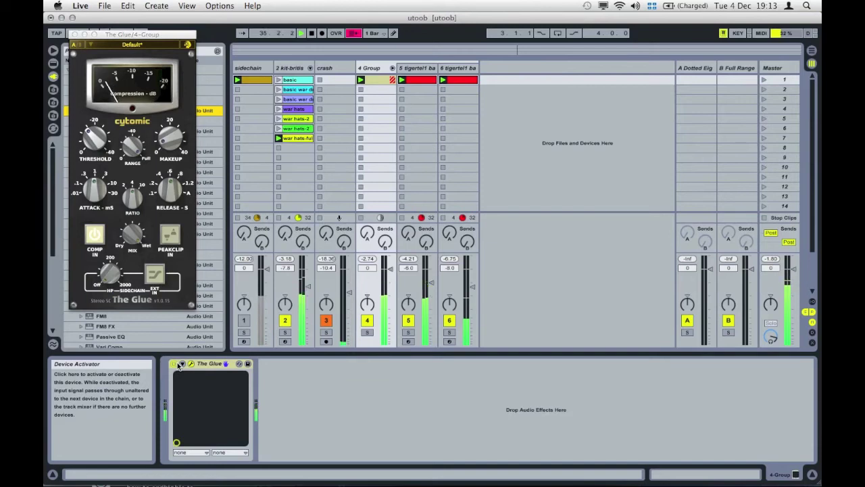
click(74, 34)
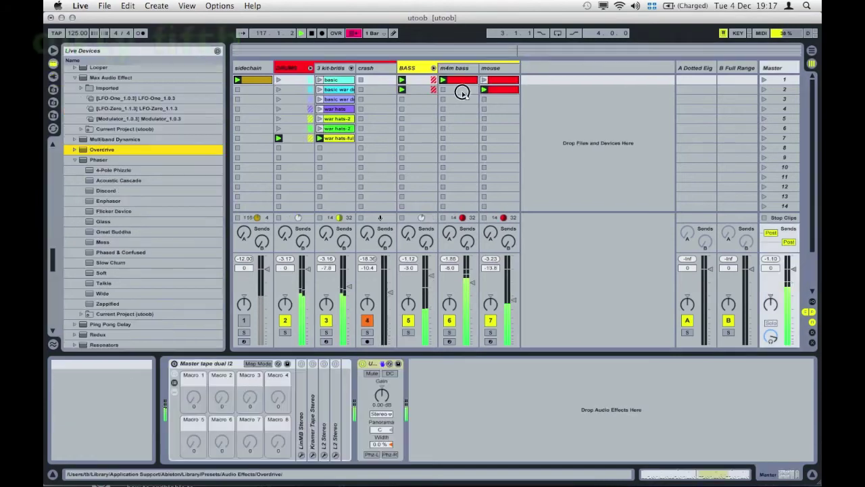
Step: Solo the mouse track and set its Overdrive to 4.10 kHz, bandwidth 7.41, drive 93%, dynamics 42% and dry/wet 100%
click(493, 69)
drag(495, 69, 496, 71)
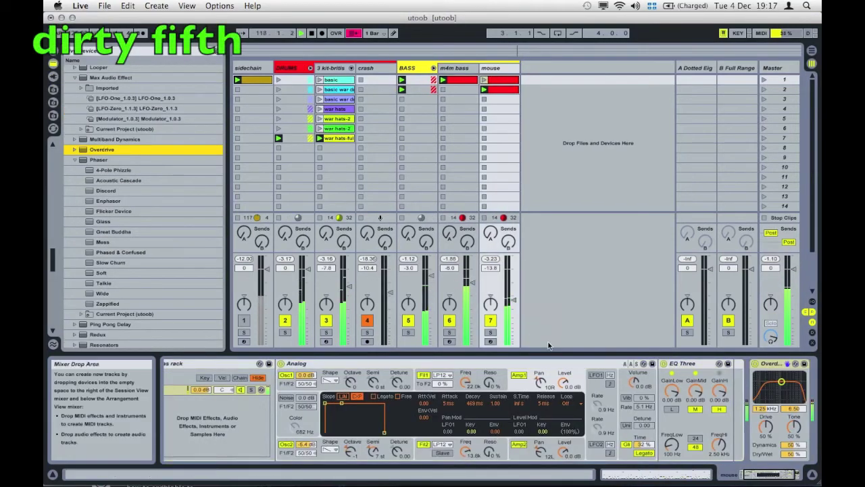
click(772, 364)
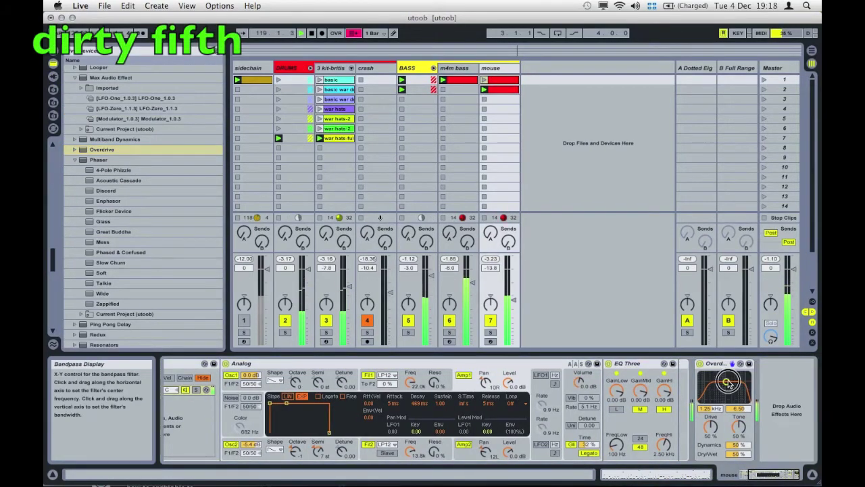
drag(727, 383, 736, 379)
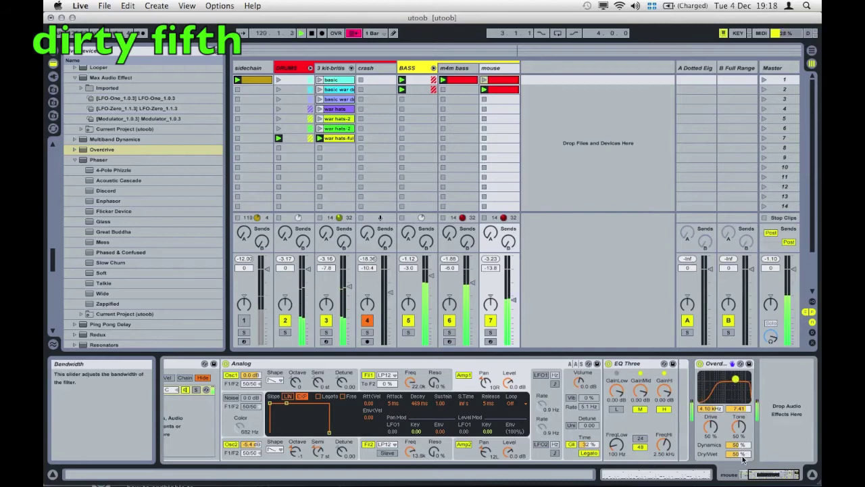
click(491, 332)
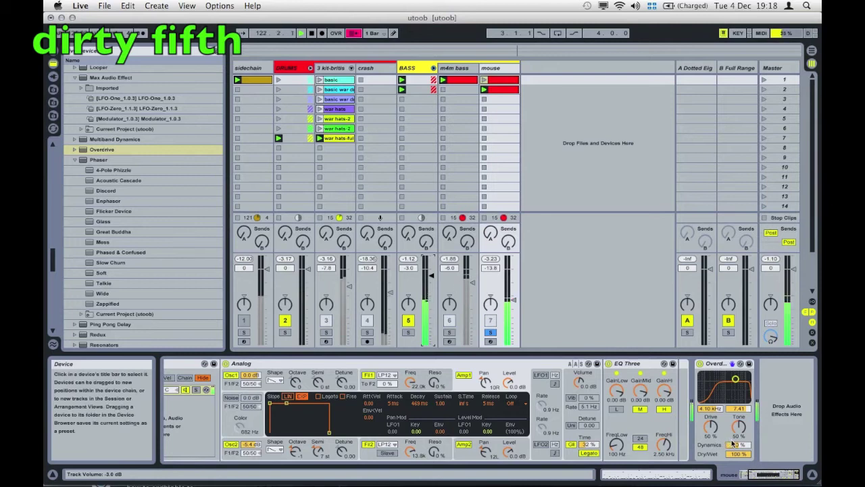
drag(737, 444, 736, 446)
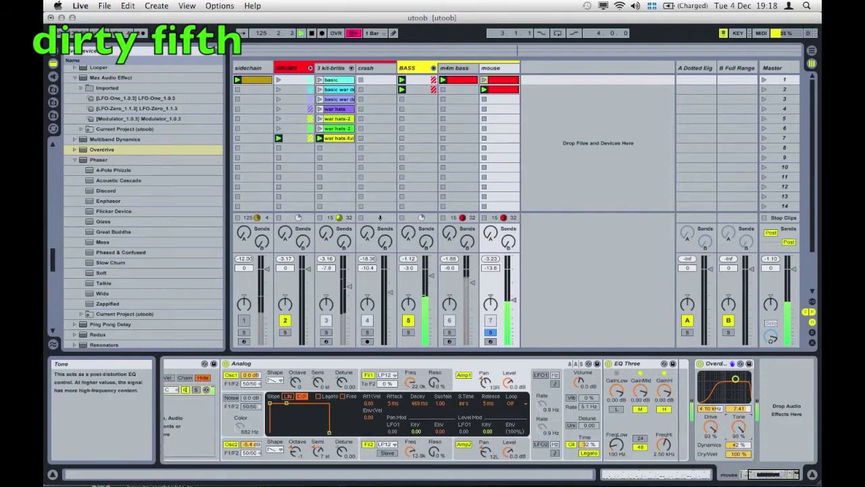
Step: Set the Overdrive filter to 6.20 kHz with bandwidth 7.76 and tone 92%, and unsolo the mouse track at 100% dry/wet
drag(736, 380, 740, 378)
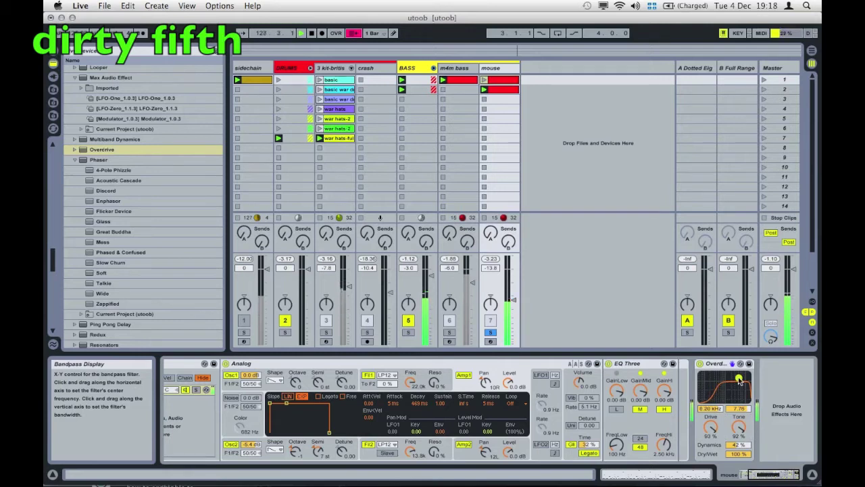
click(493, 332)
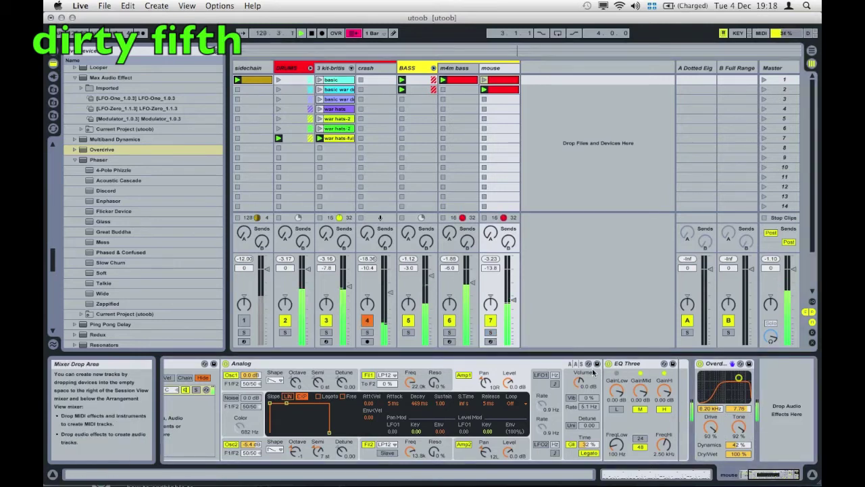
drag(740, 453, 741, 455)
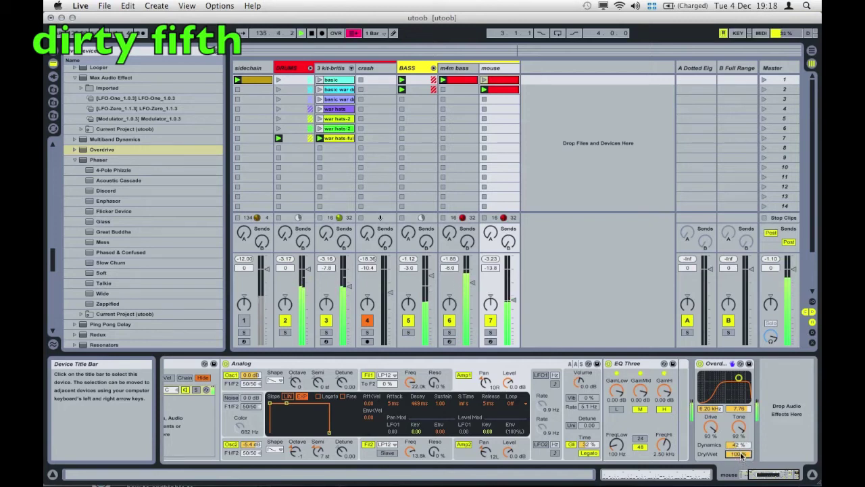
Step: Move Overdrive into the tigertel1 bas rack after EQ Three and map its Dry/Wet to Macro 1
drag(734, 360, 678, 369)
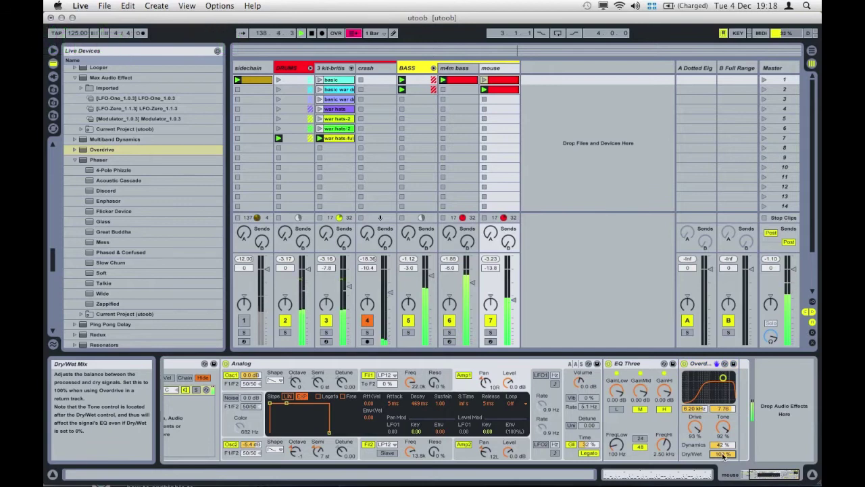
right_click(723, 457)
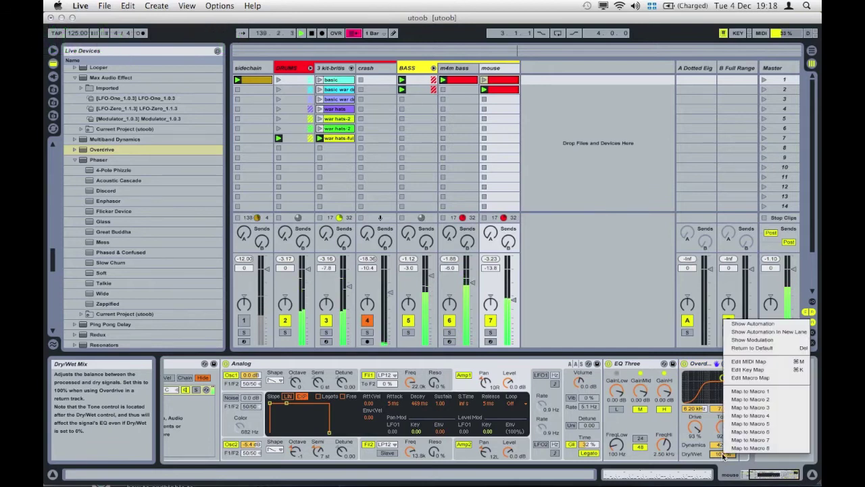
click(751, 396)
Step: Turn the rack's Dry/Wet macro down to 0%
scroll(751, 396, left, 5)
scroll(406, 371, left, 4)
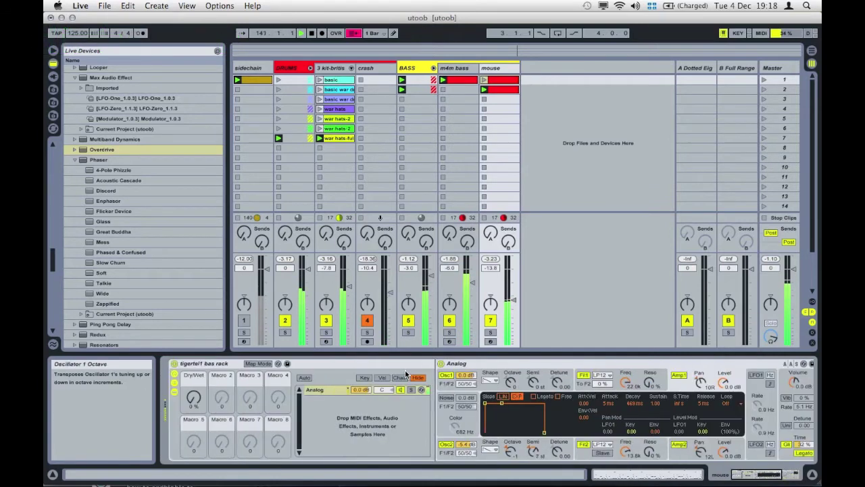
mouse_move(193, 397)
mouse_down()
mouse_move(193, 382)
mouse_move(195, 396)
mouse_up()
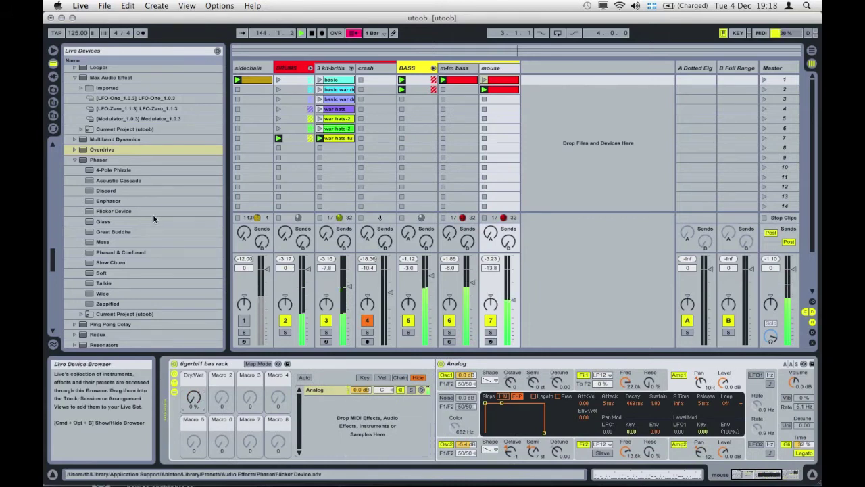
Step: Insert a Saturator between EQ Three and Overdrive in the tigertel1 bas rack
scroll(153, 214, down, 4)
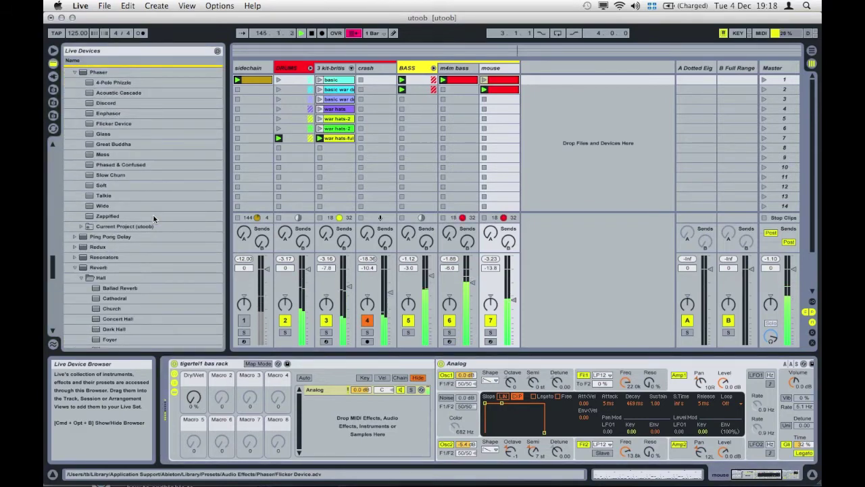
scroll(153, 214, down, 12)
scroll(153, 214, down, 10)
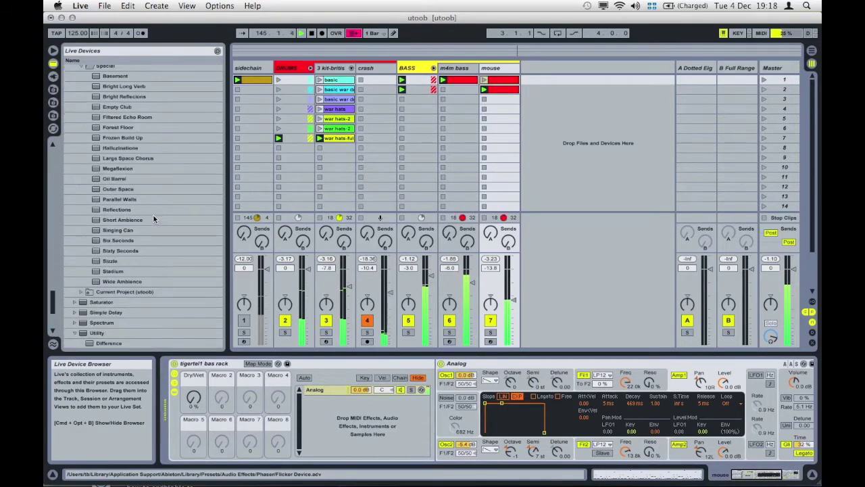
scroll(254, 376, right, 2)
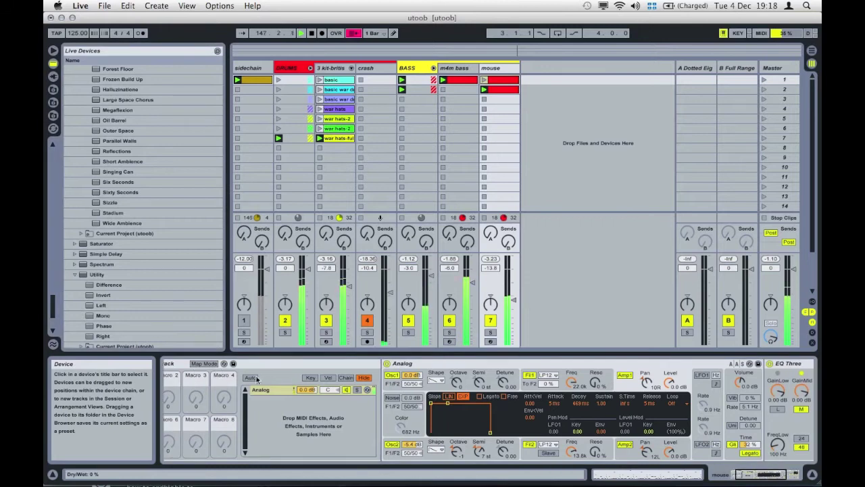
scroll(273, 375, right, 6)
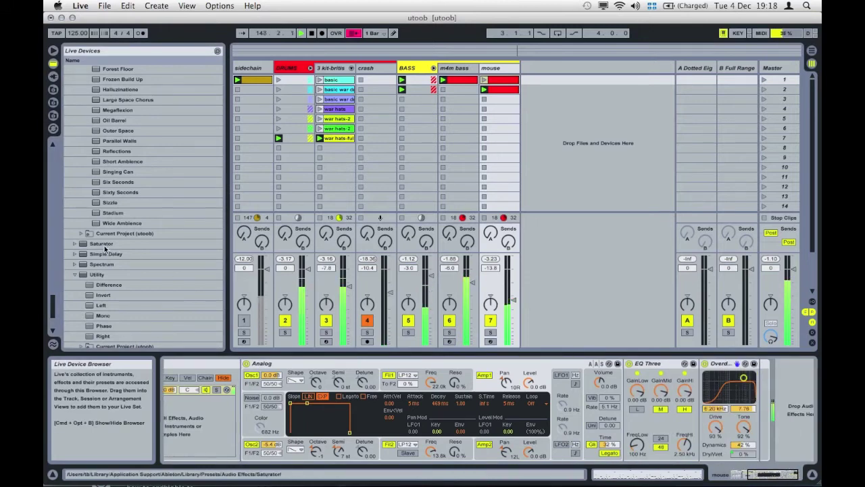
drag(104, 246, 697, 403)
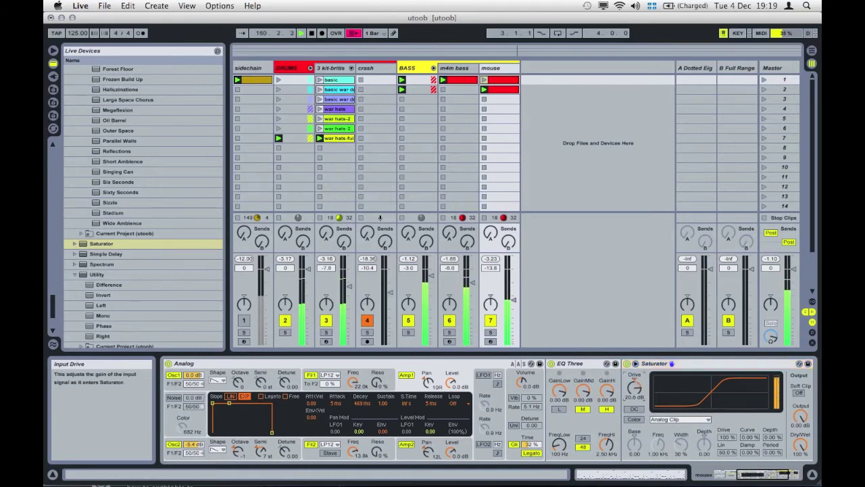
Step: Solo the mouse track and set Saturator's drive to 22.3 dB and output to -8.86 dB
scroll(635, 385, right, 5)
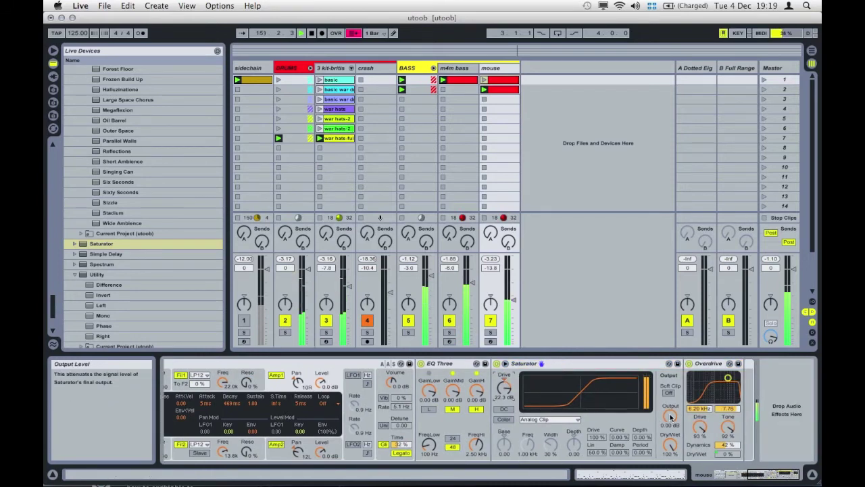
drag(670, 428, 670, 460)
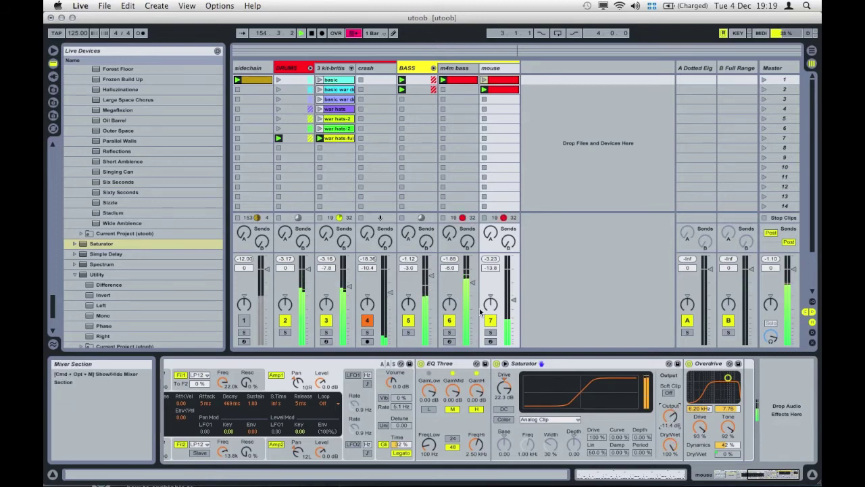
click(489, 332)
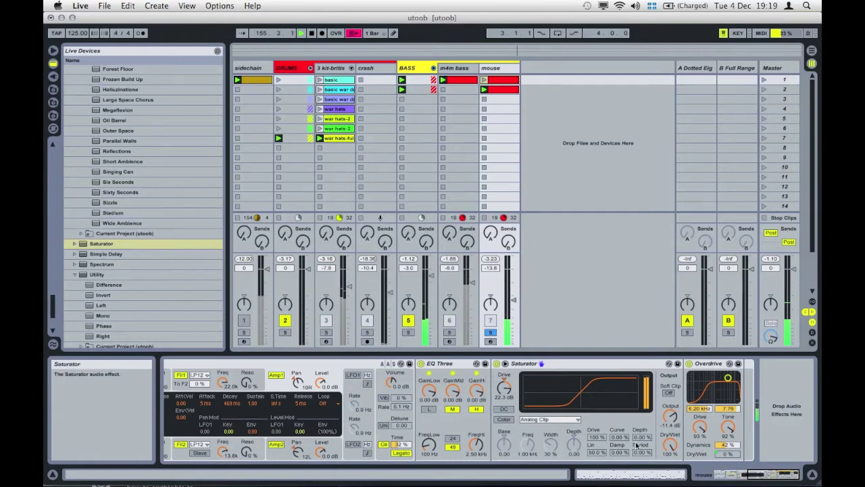
drag(668, 443, 668, 475)
drag(669, 416, 669, 413)
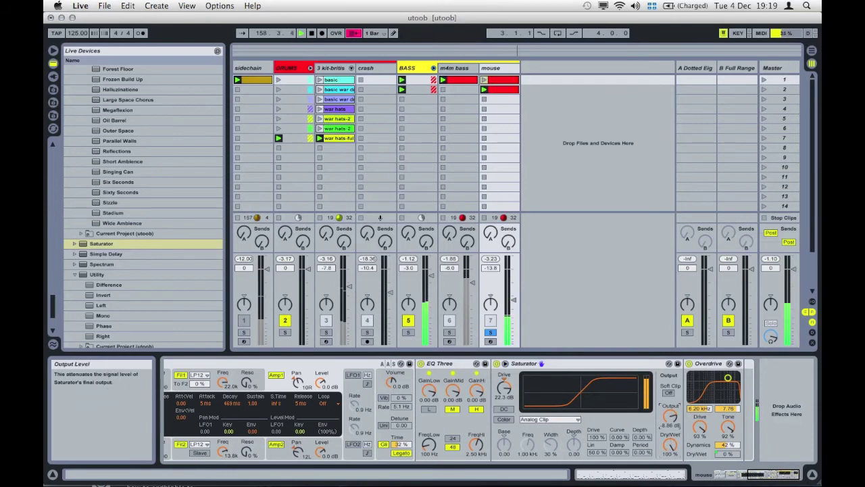
Step: Map Saturator's Dry/Wet to Macro 1 and turn that macro up until both effects are at 100%
right_click(670, 446)
click(688, 381)
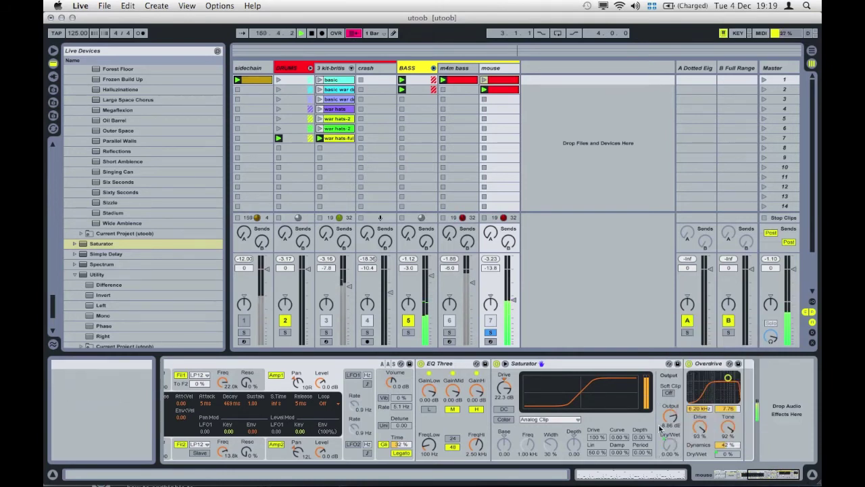
scroll(642, 422, left, 10)
click(195, 398)
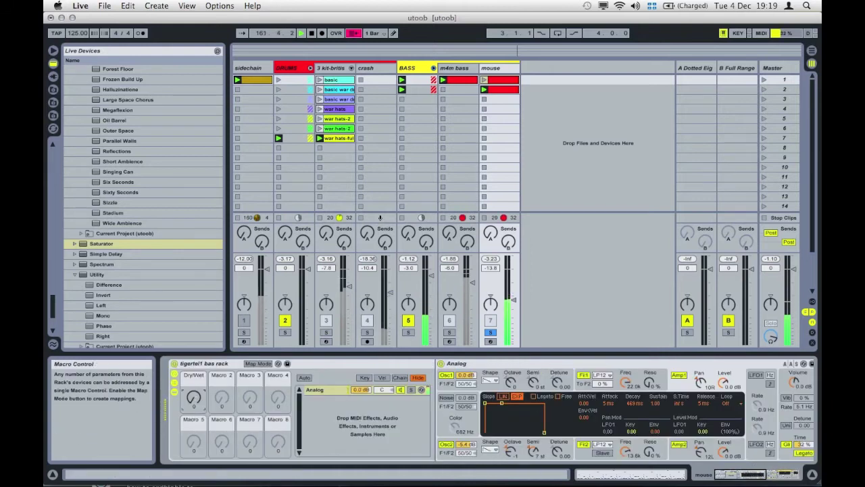
Step: Move Overdrive ahead of Saturator in the rack, directly after EQ Three
scroll(351, 427, right, 10)
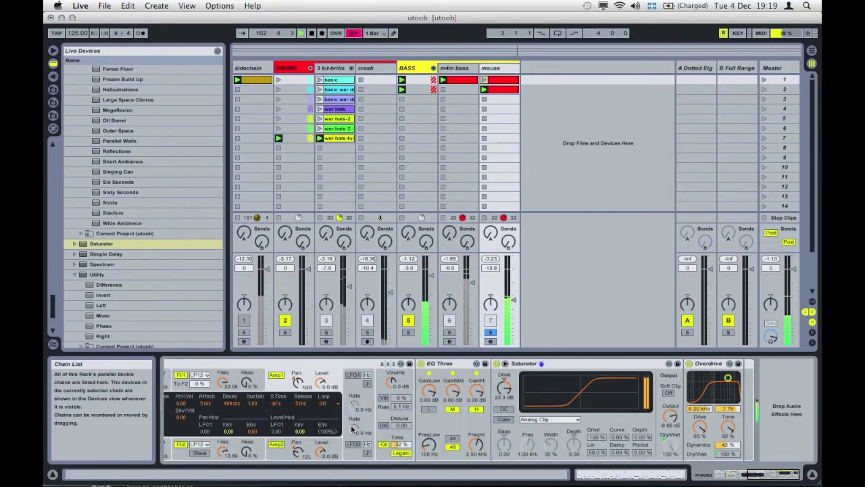
drag(704, 363, 548, 370)
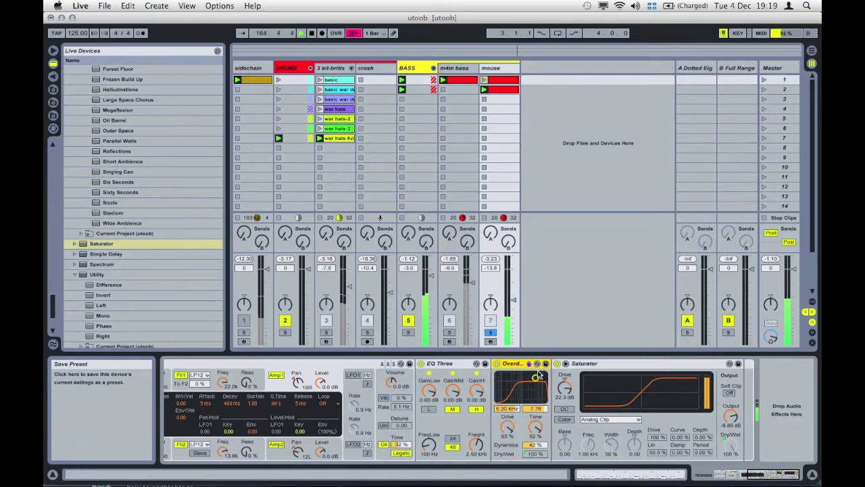
scroll(503, 402, left, 10)
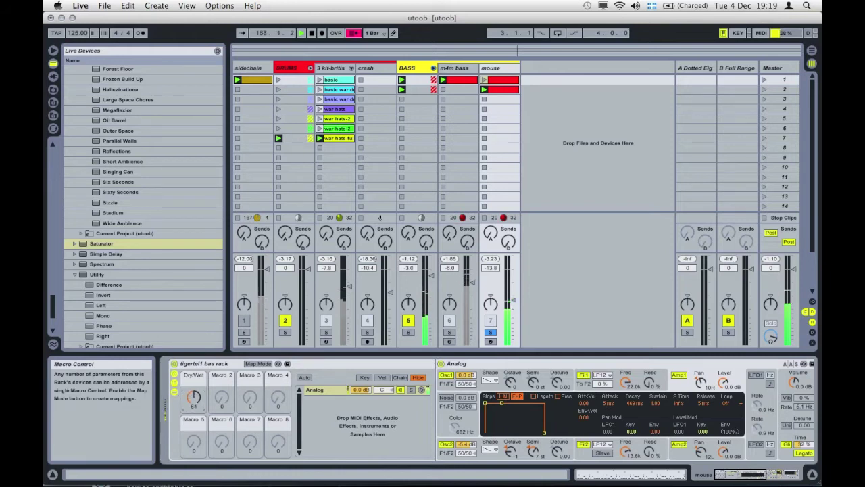
Step: Unsolo the mouse track and turn the rack's Dry/Wet macro down to 0, comparing it soloed and in the mix
click(490, 334)
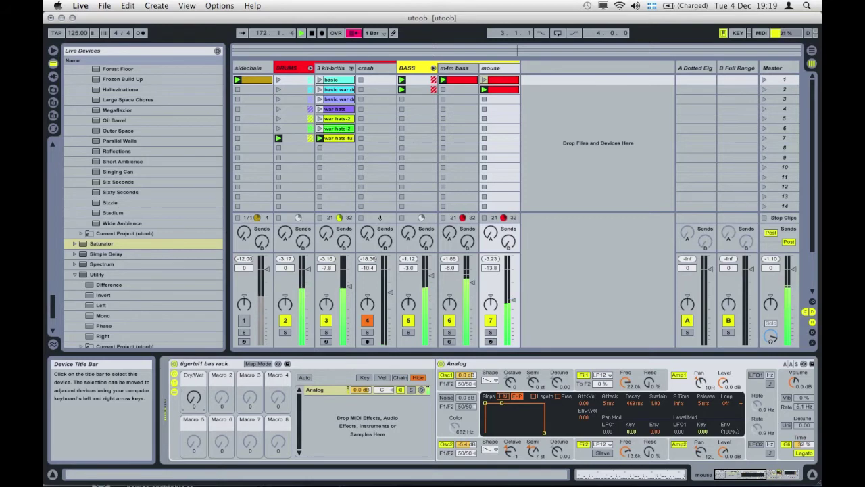
click(196, 398)
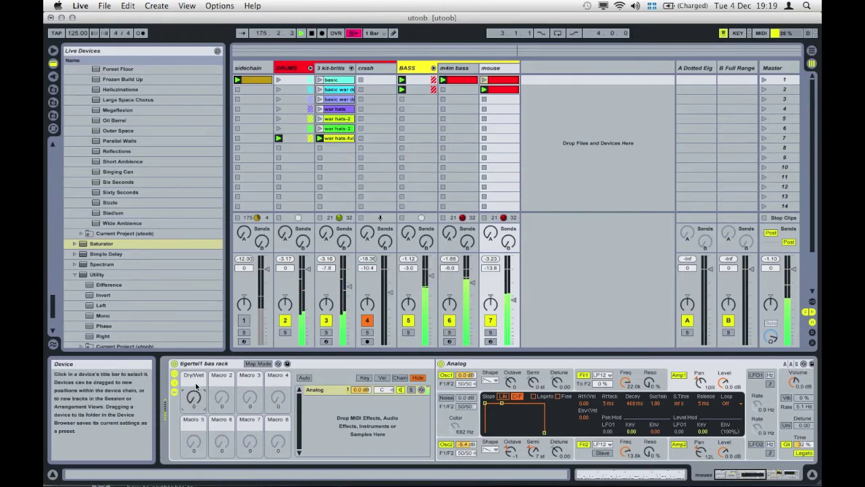
right_click(196, 377)
click(203, 377)
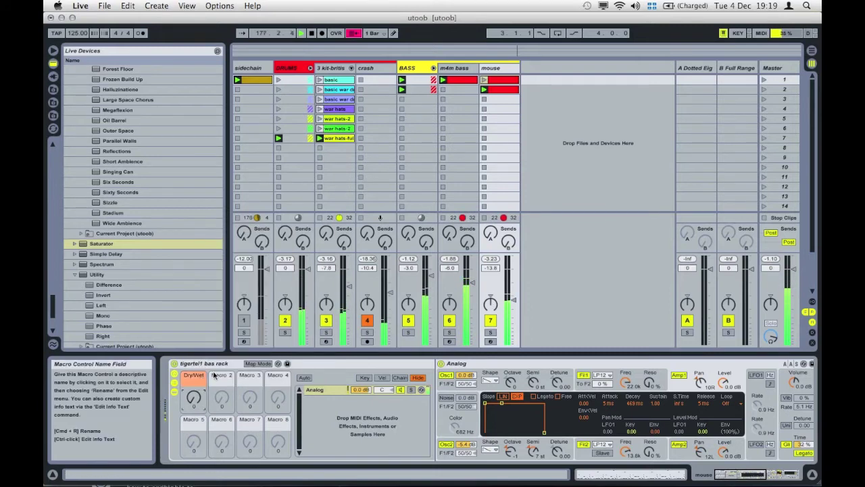
click(492, 332)
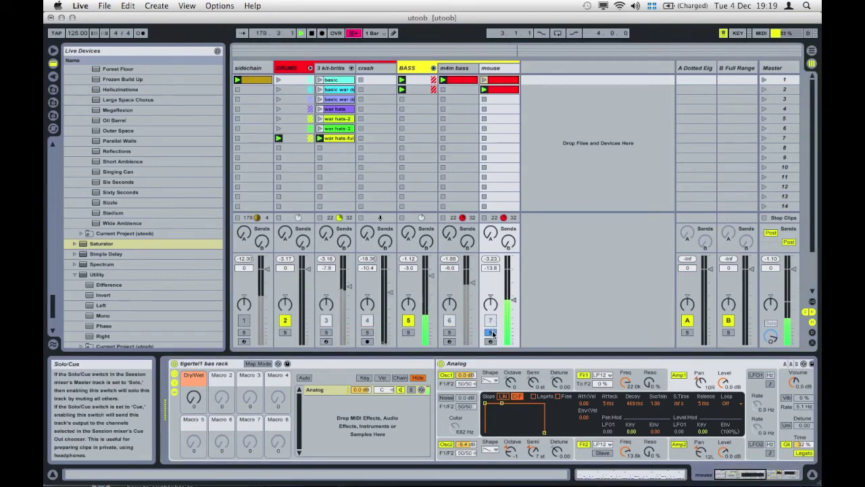
click(492, 332)
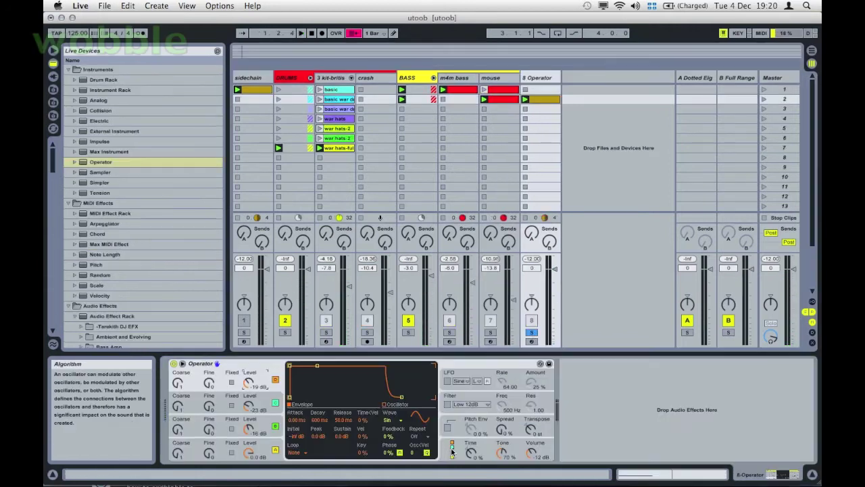
Step: Try several Operator algorithms and choose the one where oscillators B, C and D all modulate A in parallel
click(452, 450)
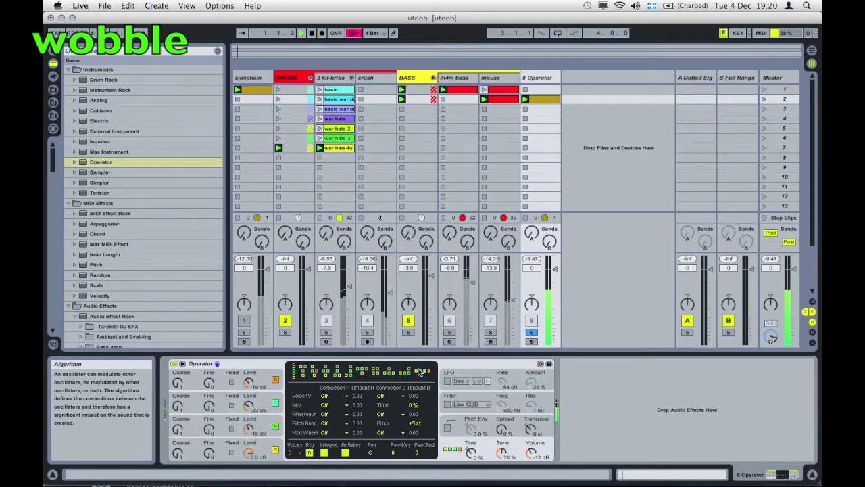
click(389, 372)
click(377, 372)
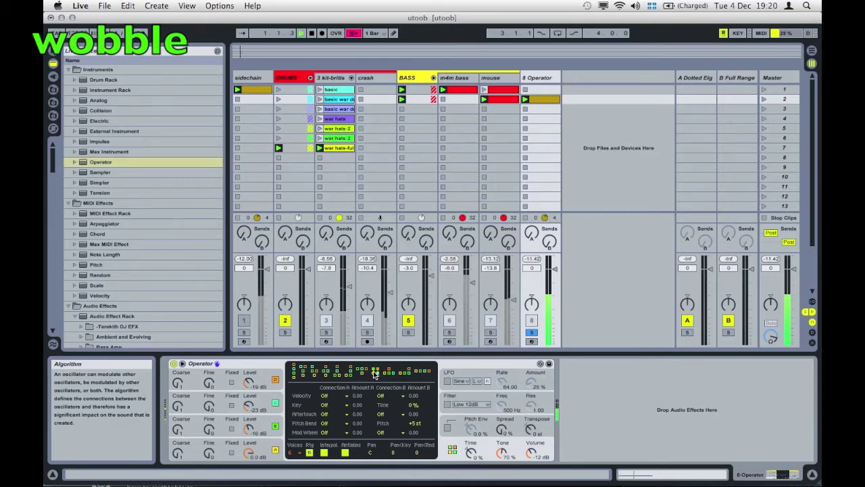
click(363, 372)
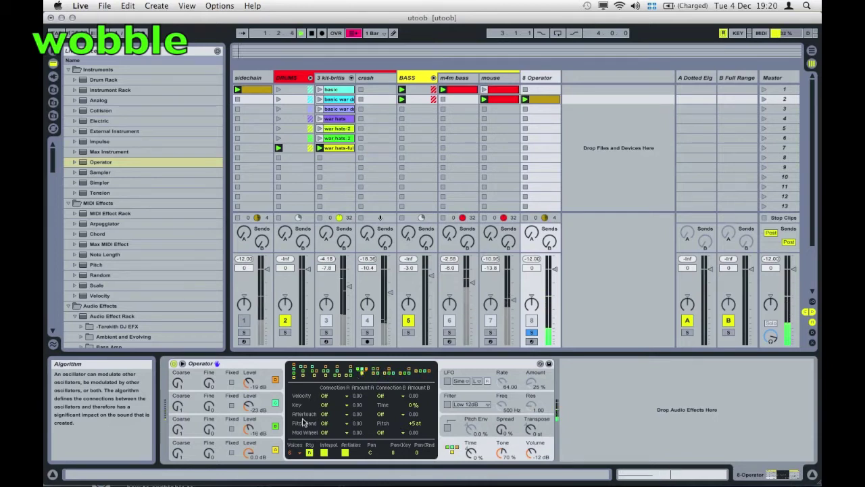
Step: Set oscillator C to coarse 0.5 and level -10 dB, with attack 1.05 s, decay 1.10 s and sustain -27 dB
click(177, 407)
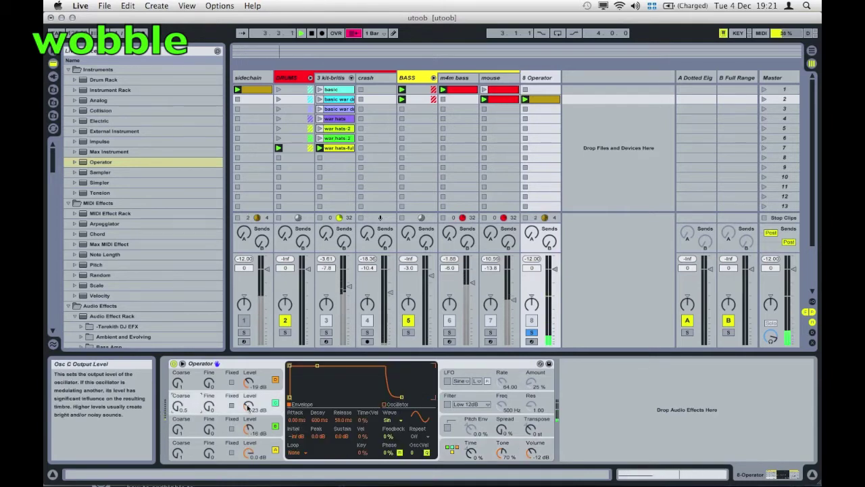
drag(290, 365, 311, 366)
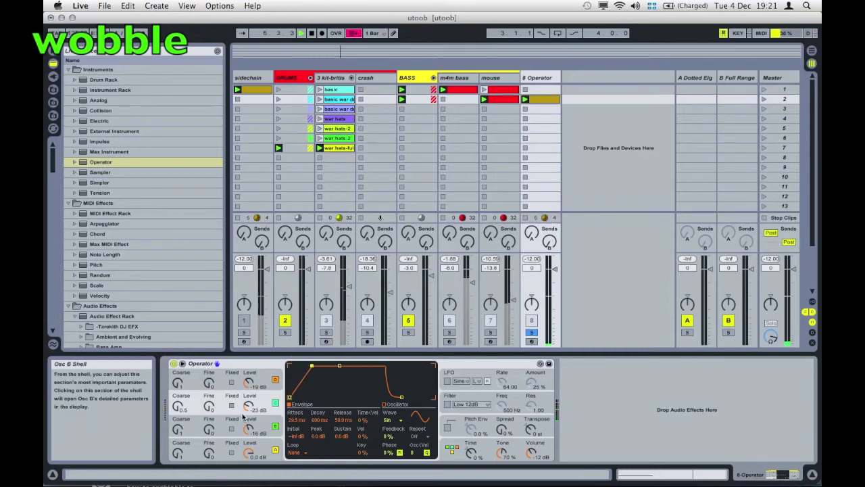
drag(248, 407, 248, 398)
drag(313, 366, 356, 386)
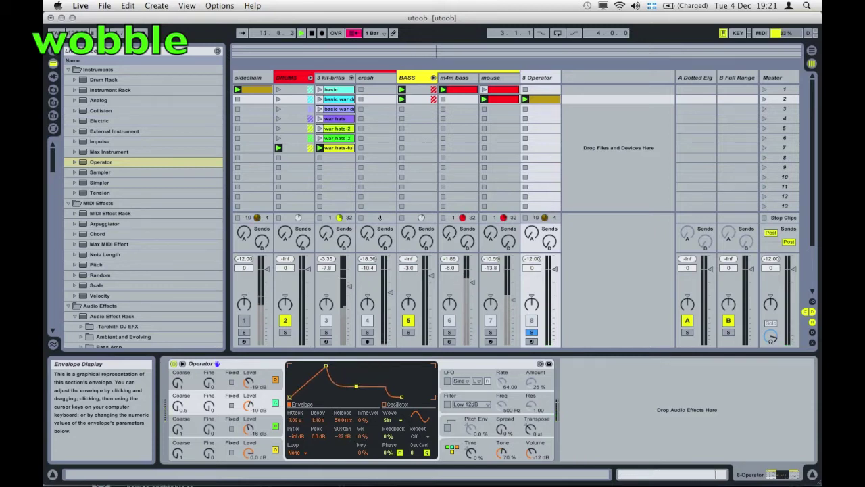
Step: Set oscillator D to the Sine 4 Bit waveform at -18 dB with an envelope attack of 411 ms
click(250, 382)
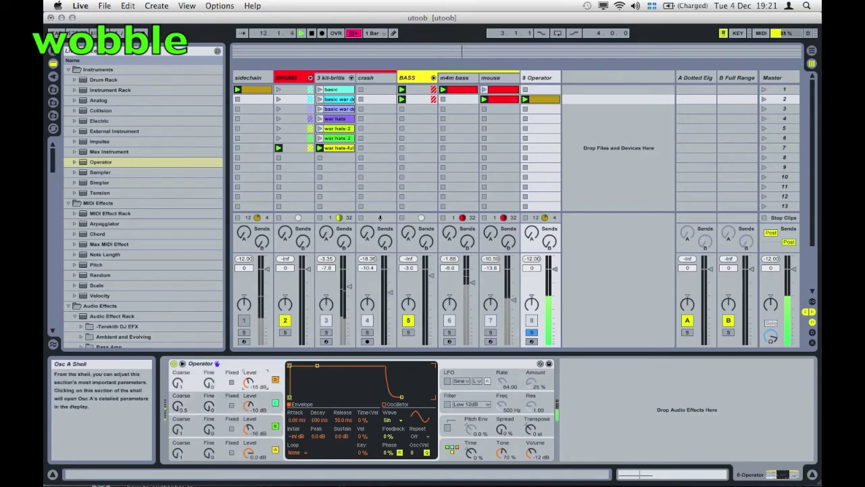
click(394, 420)
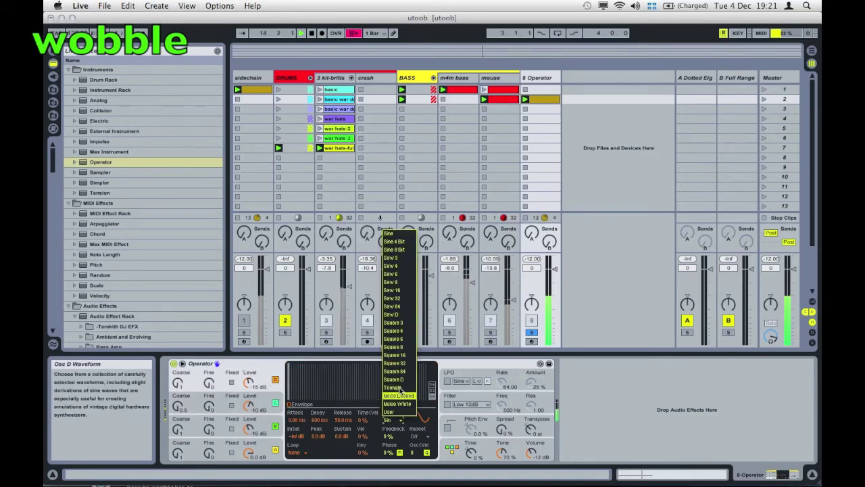
click(399, 242)
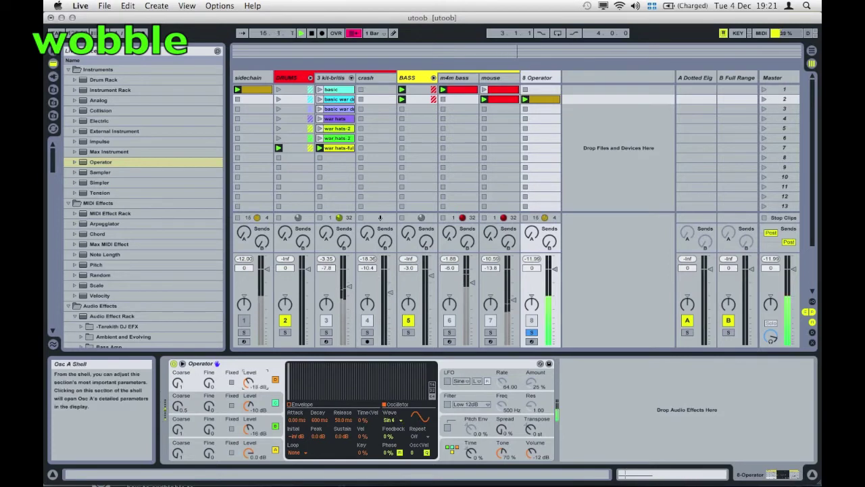
click(290, 405)
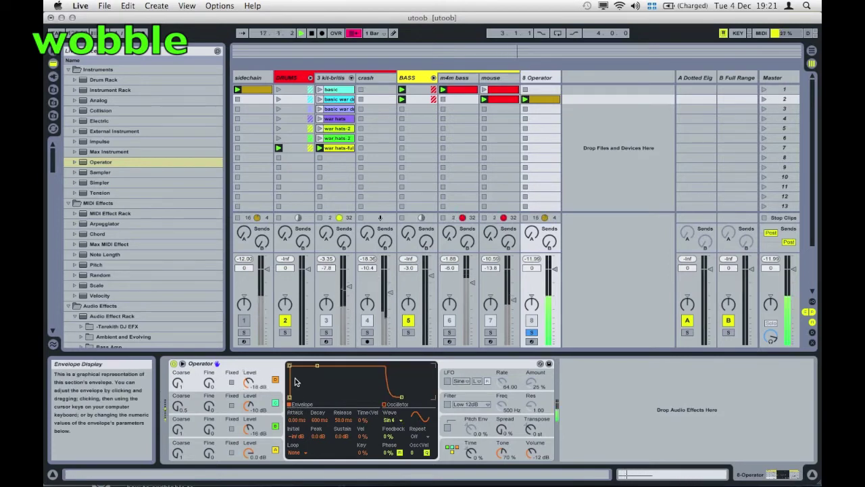
drag(289, 365, 322, 366)
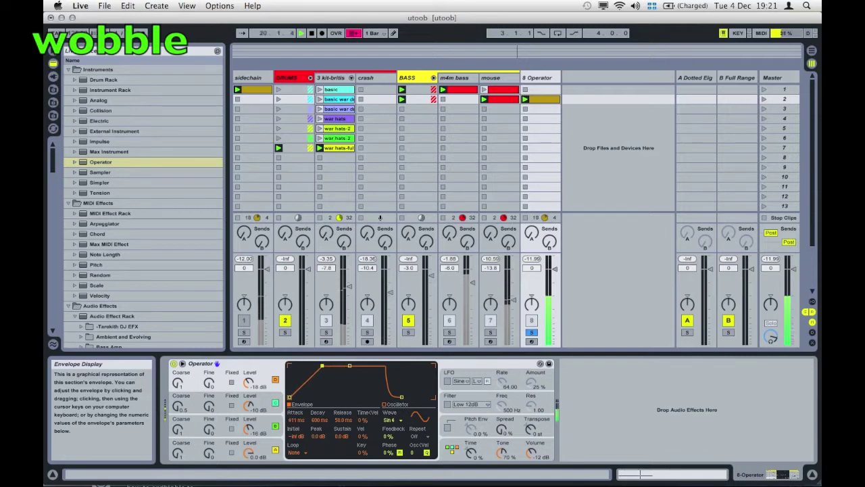
Step: Enable Operator's filter, set its type to Low 24dB and its frequency to 914 Hz
click(446, 405)
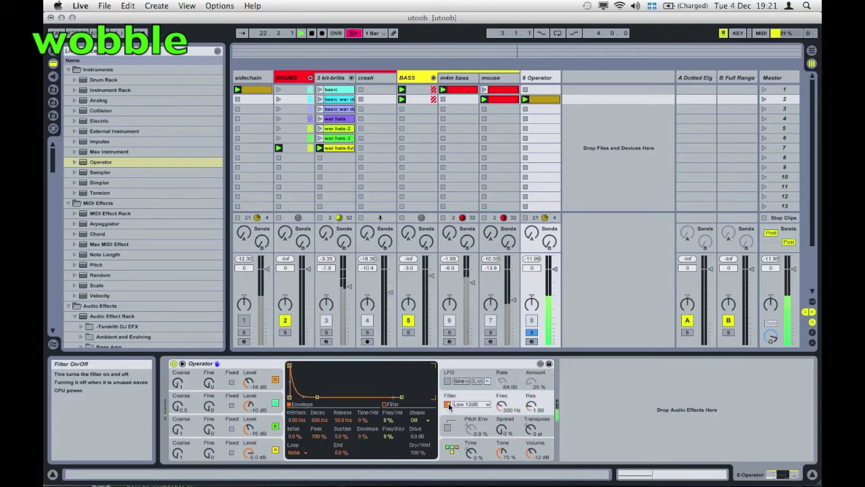
click(465, 404)
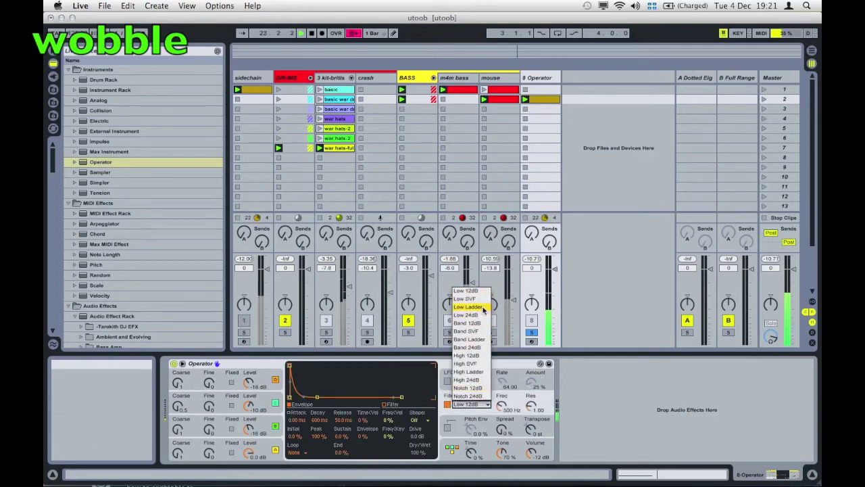
click(480, 324)
click(471, 404)
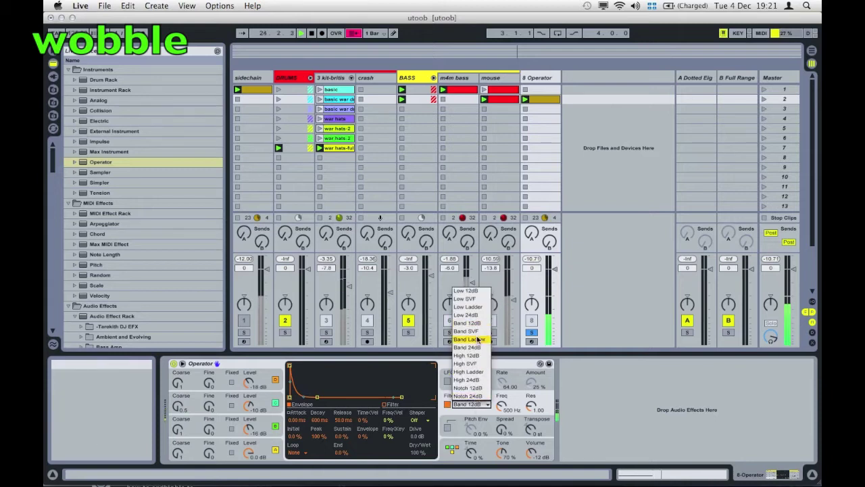
click(468, 314)
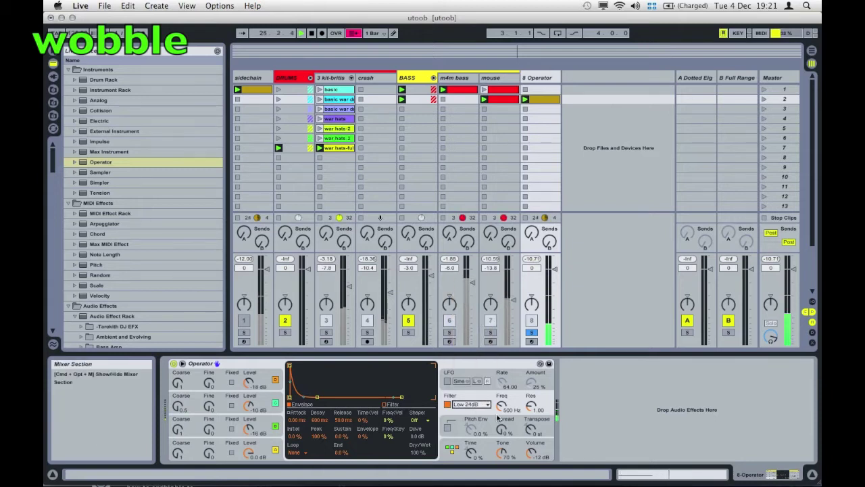
mouse_move(504, 408)
mouse_down()
mouse_move(504, 395)
mouse_move(501, 407)
mouse_up()
Step: Enable Operator's LFO, sync its rate at 1/16 and limit Destination A to the filter, excluding oscillators A to D
click(447, 381)
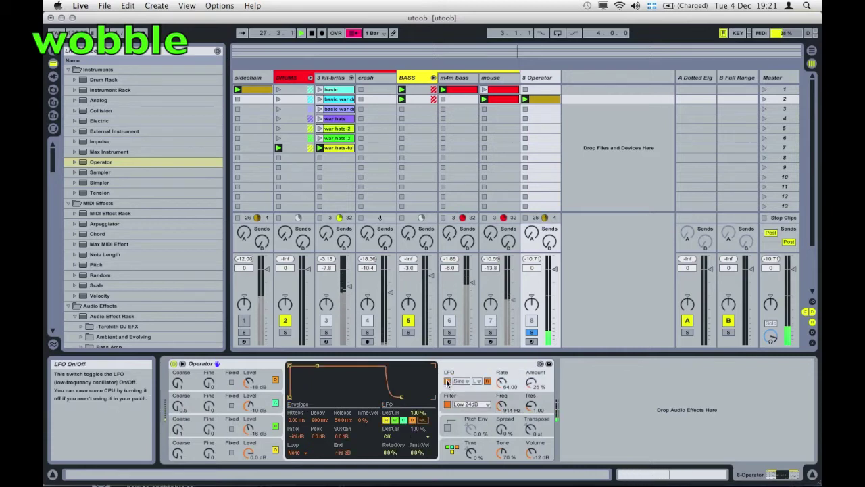
click(478, 381)
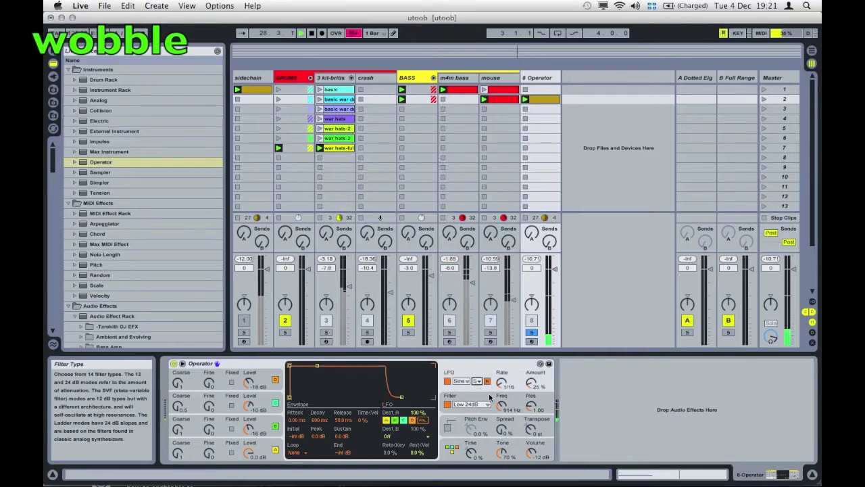
click(395, 420)
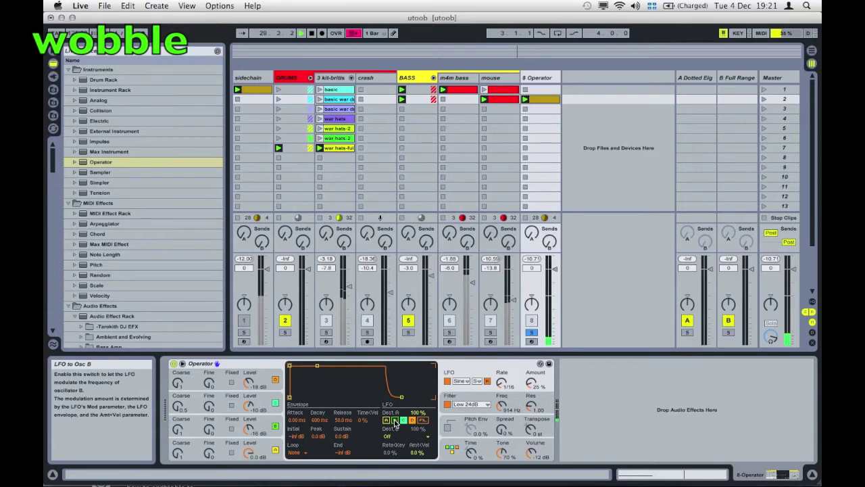
click(412, 421)
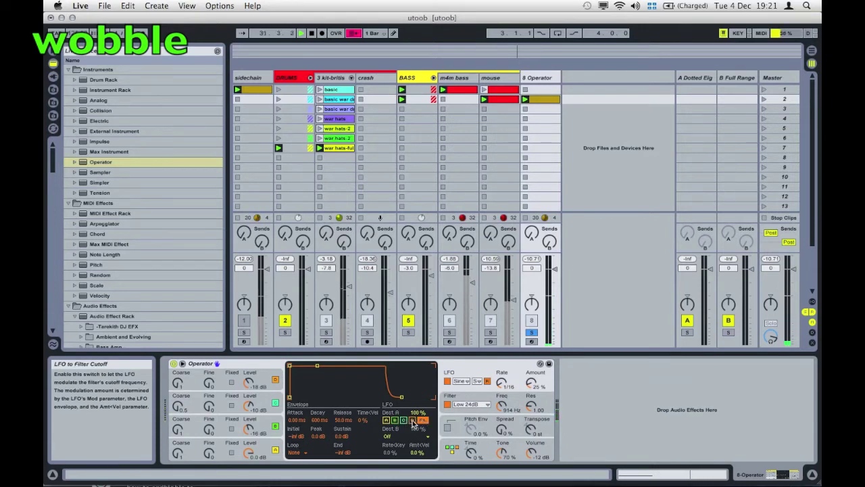
click(396, 420)
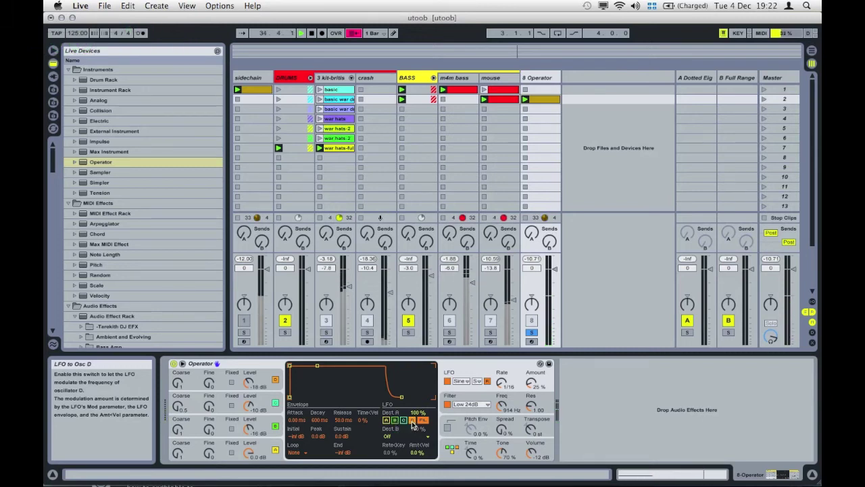
click(412, 421)
click(386, 420)
click(387, 421)
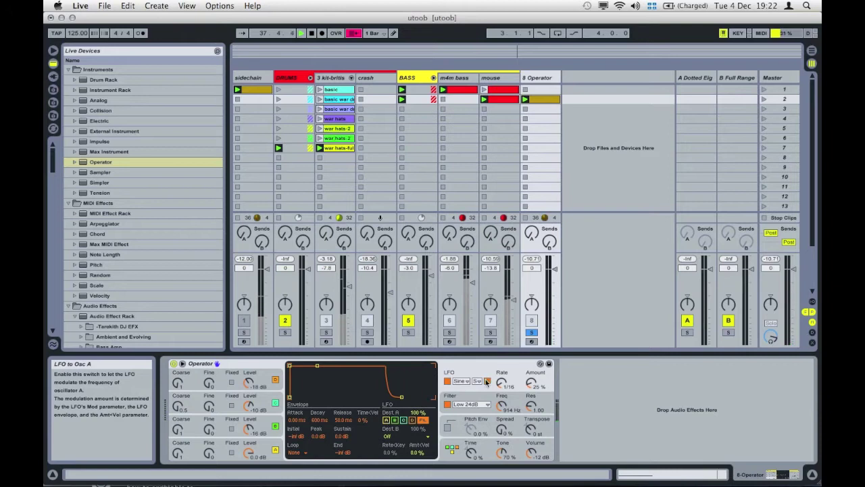
Step: Set the LFO amount to 98 % and the LFO envelope's attack to 301 ms
drag(531, 382, 531, 340)
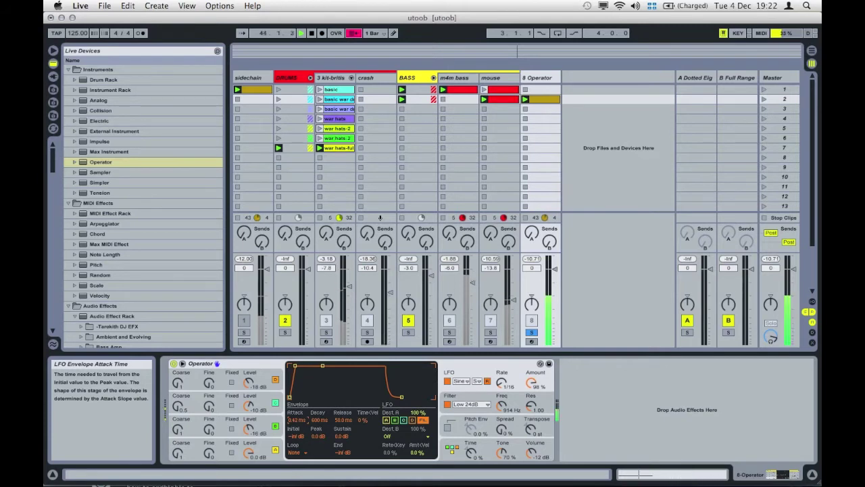
drag(296, 420, 297, 402)
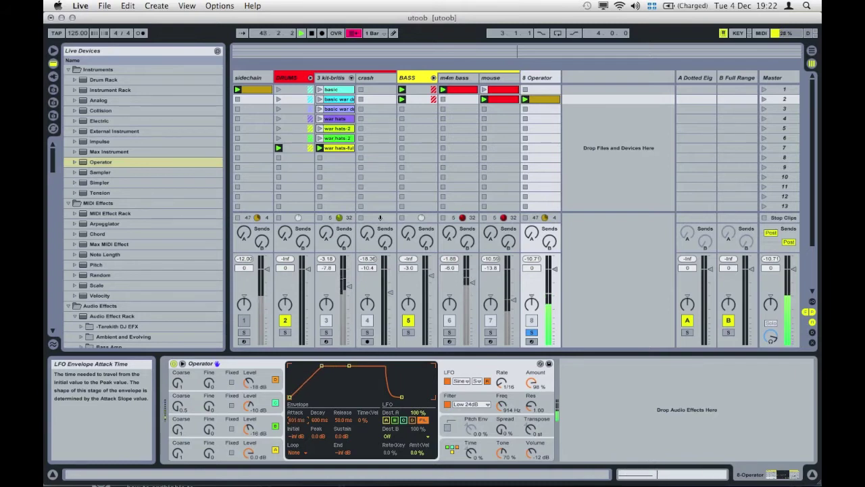
drag(296, 419, 297, 421)
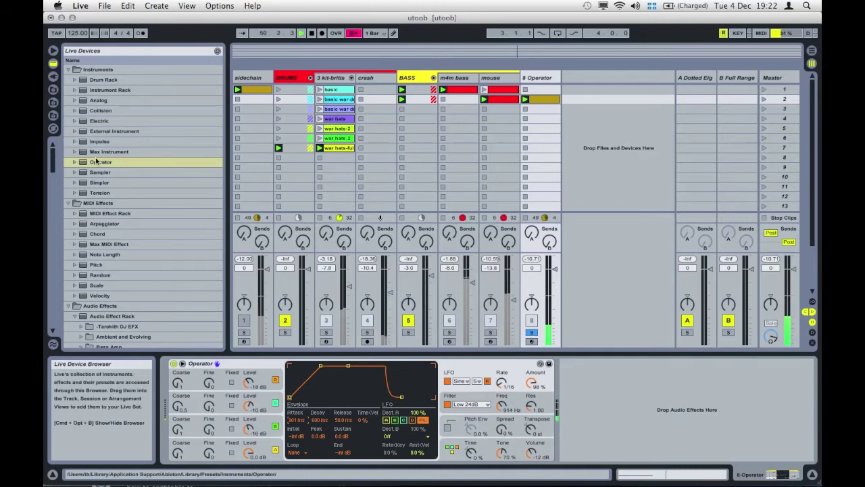
Step: Add Auto Filter after Operator with cutoff 2.47 kHz, Q 1.14, LFO amount 28.1 and a tempo-synced LFO rate
scroll(97, 161, down, 15)
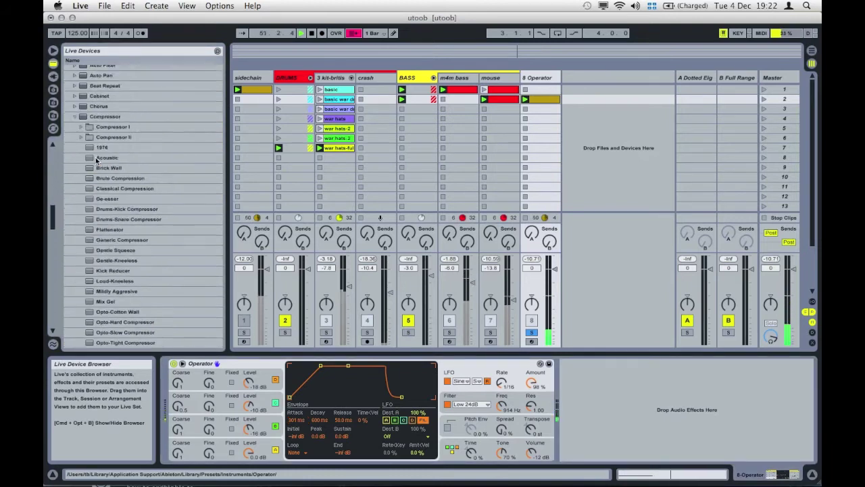
scroll(97, 160, up, 3)
mouse_move(105, 125)
mouse_down()
mouse_move(266, 194)
mouse_move(616, 377)
mouse_up()
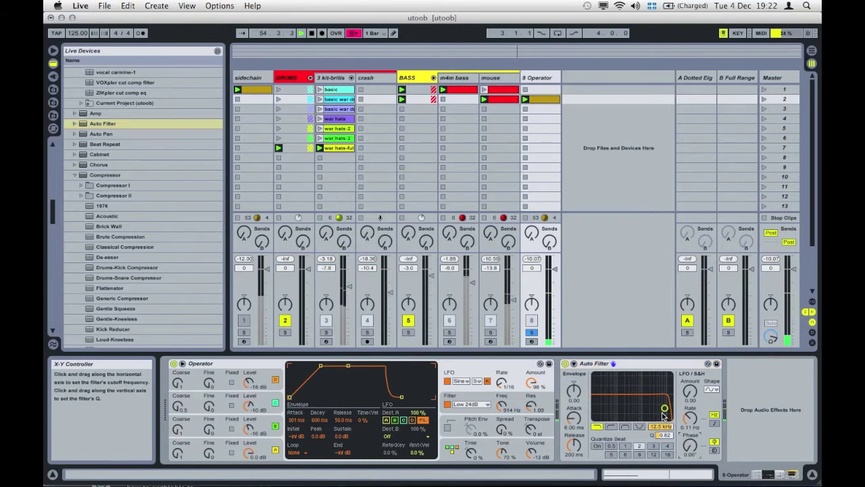
drag(665, 408, 692, 393)
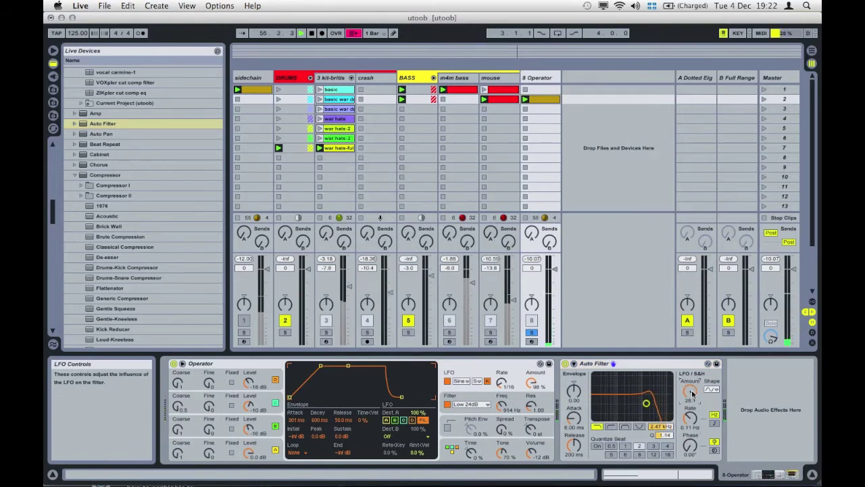
click(713, 423)
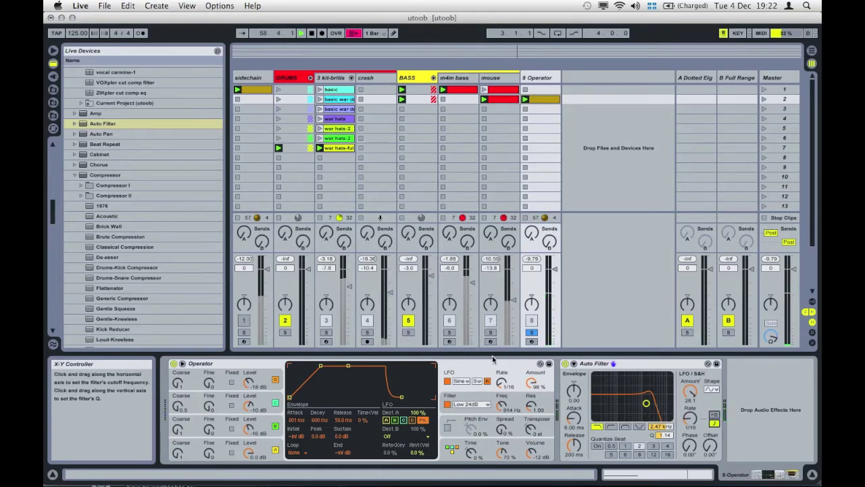
Step: Insert a Saturator between Operator and Auto Filter with its drive set to 36 dB
scroll(103, 165, down, 20)
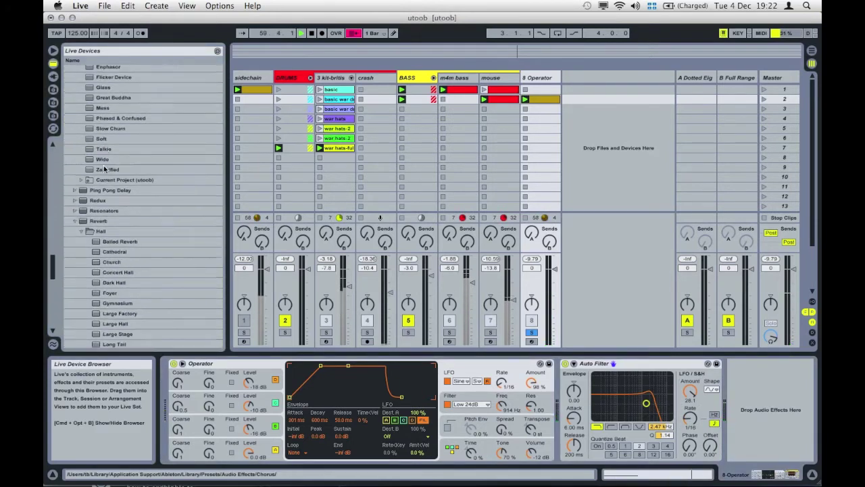
scroll(103, 165, down, 1)
scroll(104, 184, down, 15)
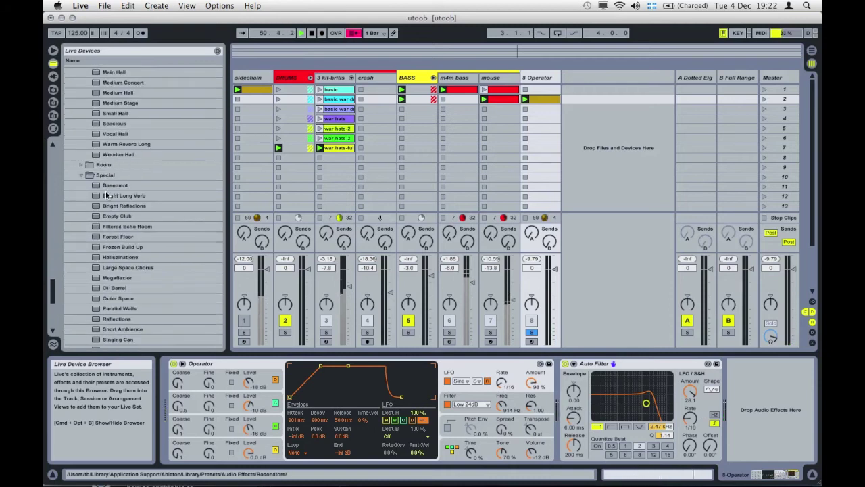
scroll(105, 192, down, 5)
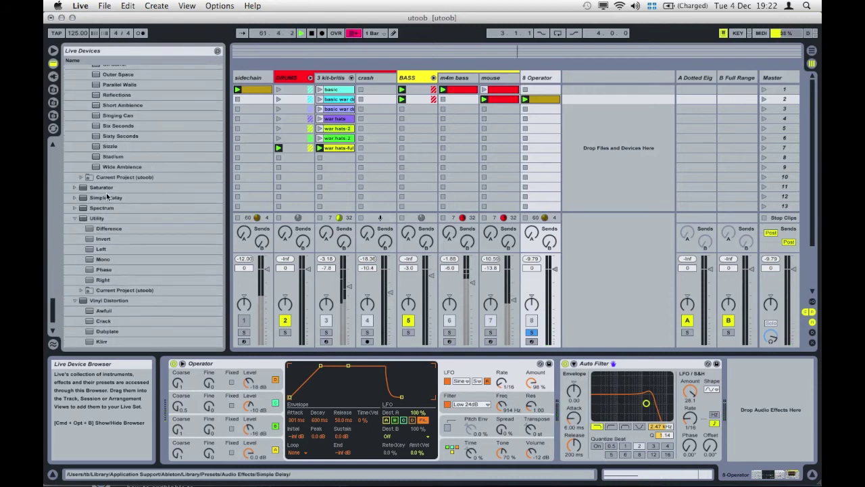
drag(106, 188, 573, 325)
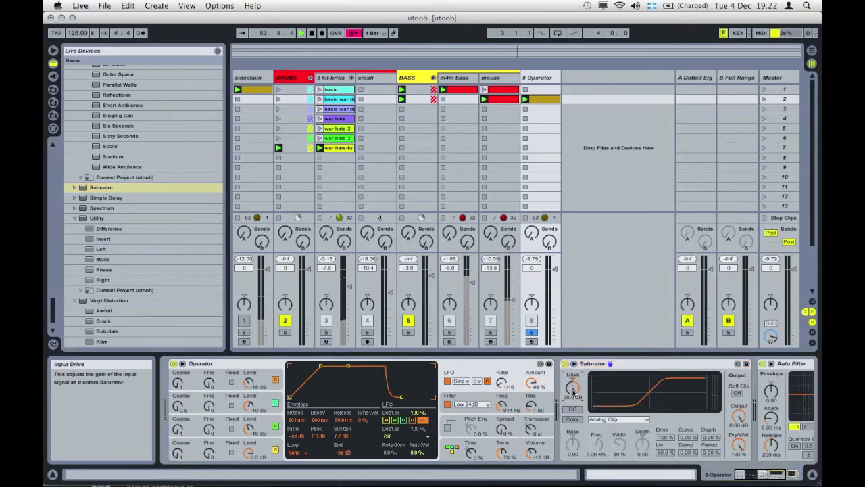
Step: Set the Saturator's output level to -20.3 dB and its dry/wet mix to 63.5 %
scroll(609, 410, right, 4)
drag(610, 410, 611, 442)
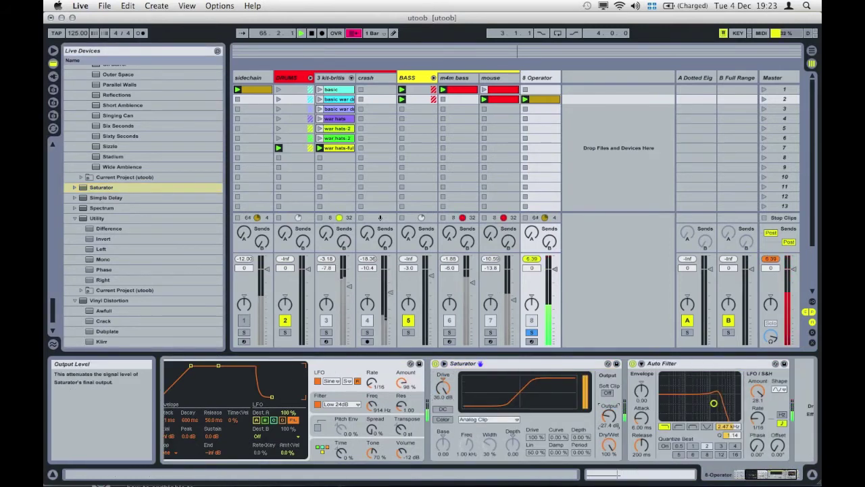
click(610, 442)
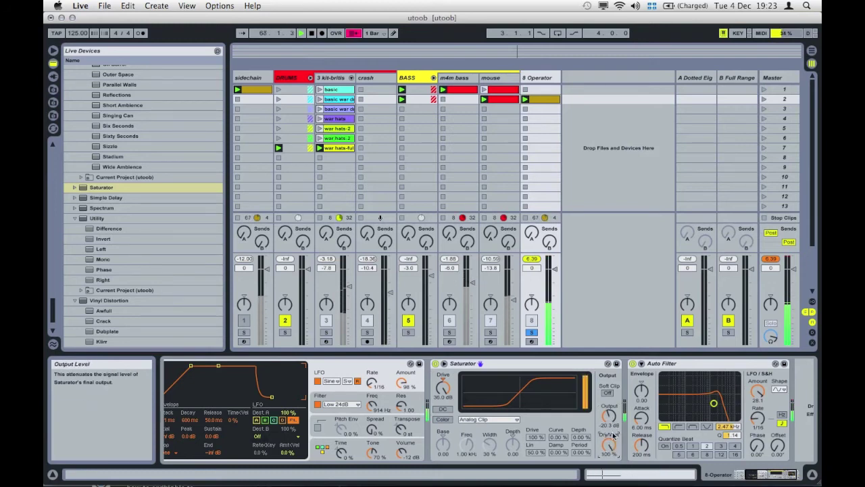
drag(611, 431, 612, 467)
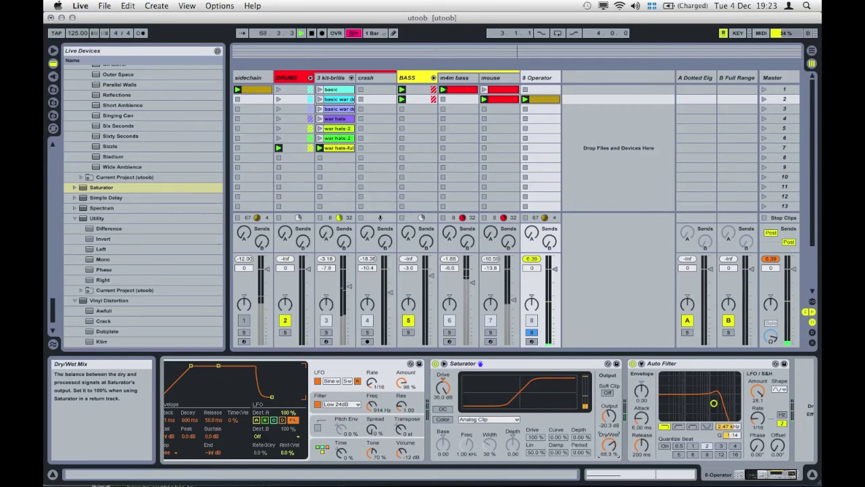
Step: Switch the Saturator to the Waveshaper curve type and set Curve to 33.6 %
click(500, 419)
click(503, 475)
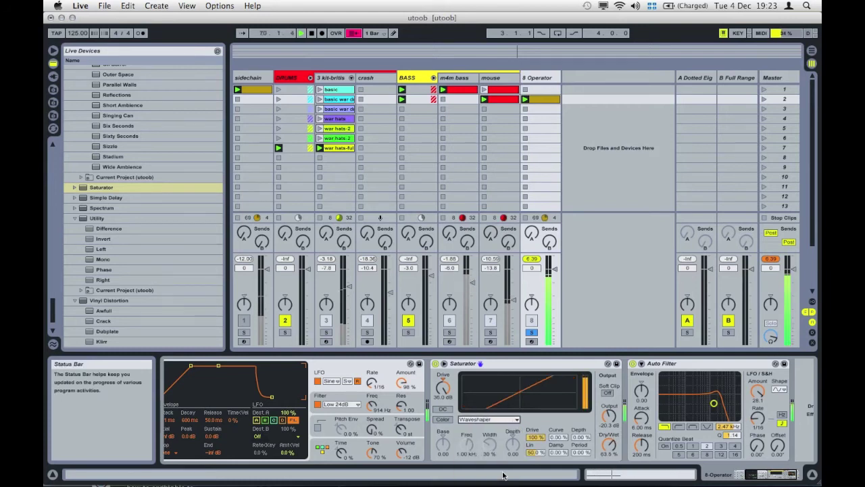
drag(557, 438, 601, 418)
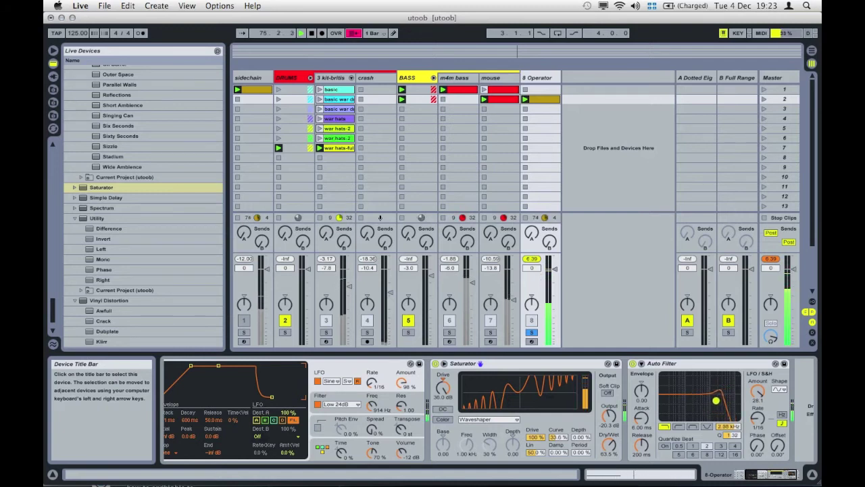
Step: Bypass Auto Filter and Saturator on the Operator track to compare the sound, and reactivate both devices
drag(778, 444, 777, 430)
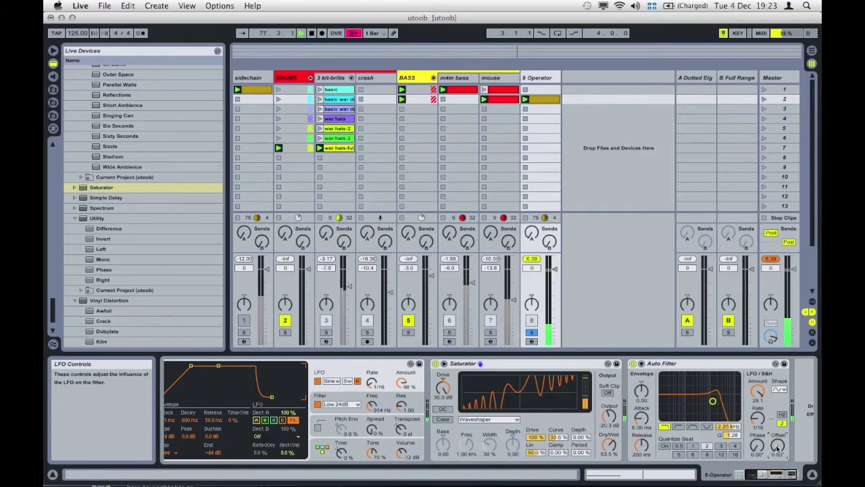
click(634, 364)
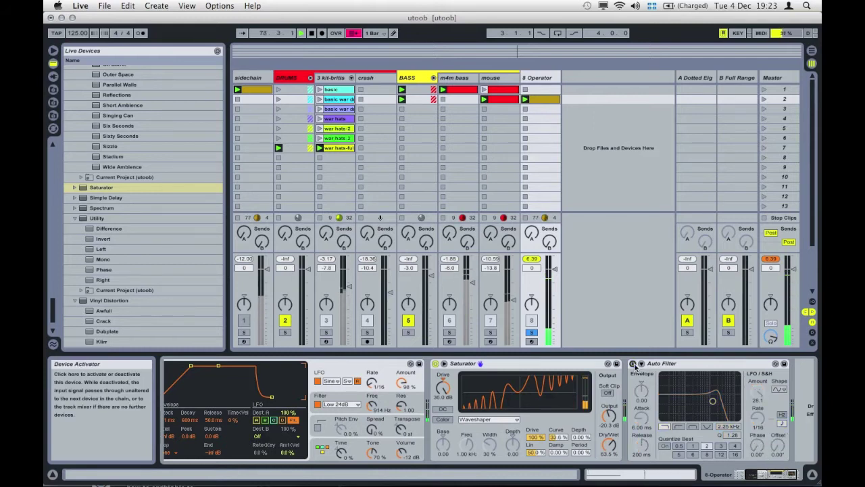
click(435, 364)
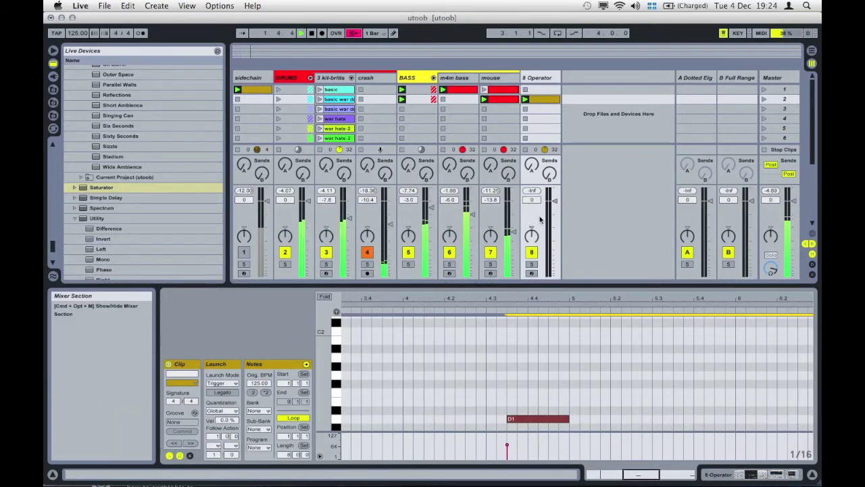
click(538, 77)
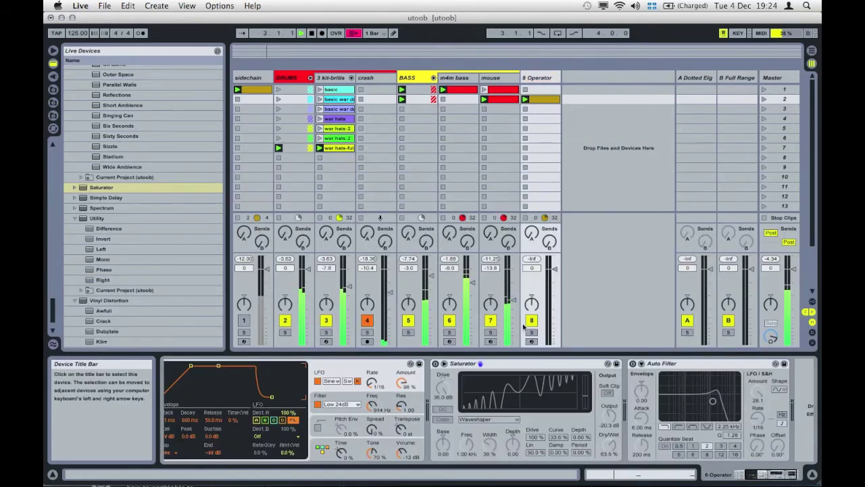
click(435, 363)
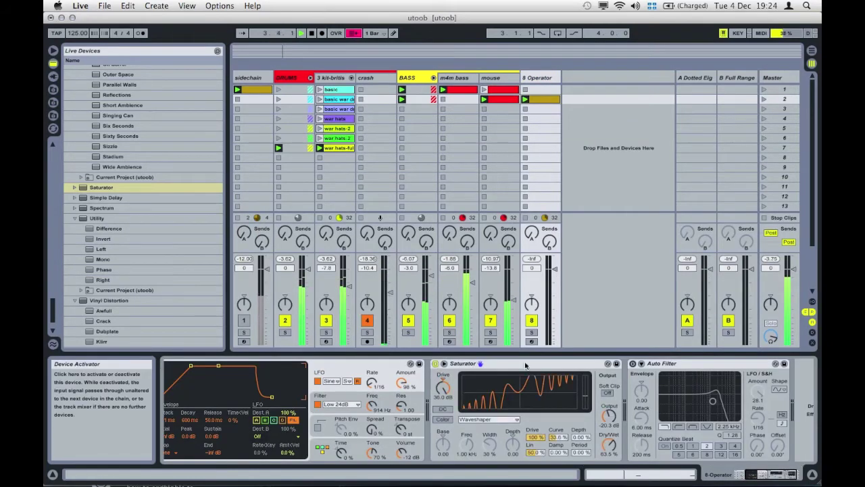
click(632, 364)
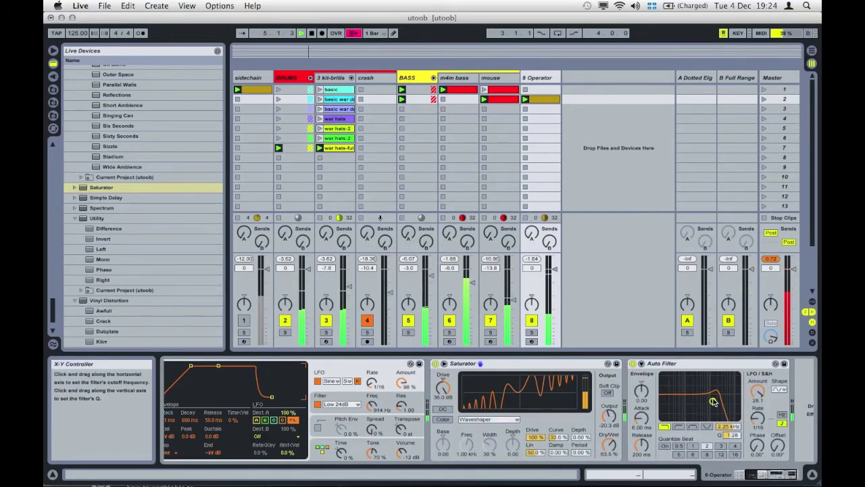
Step: Set Auto Filter's cutoff to 7.01 kHz with Q 1.08, and lower the Operator track's volume to -9.7 dB
drag(712, 401, 721, 403)
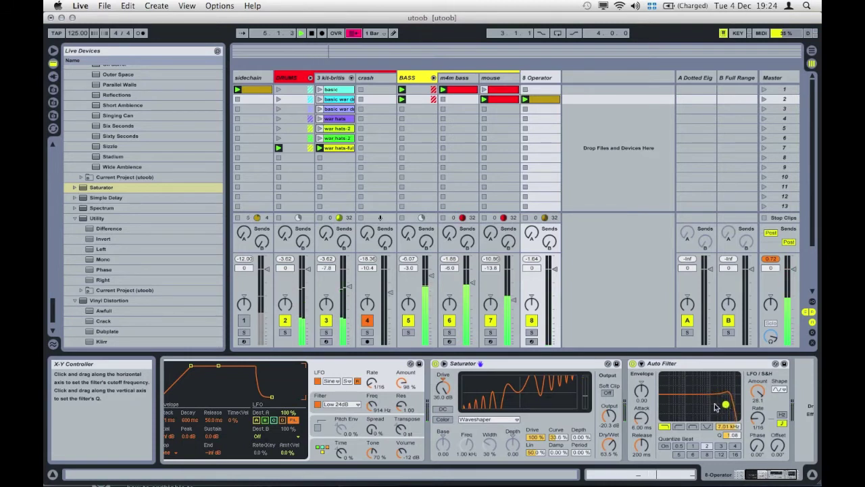
drag(554, 267, 554, 279)
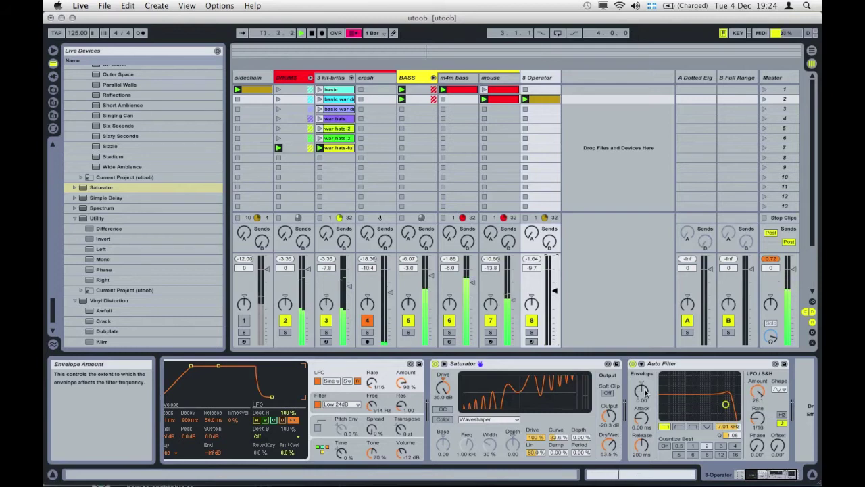
Step: Set Auto Filter's envelope amount to 70.6 and its attack time to 12.4 ms
drag(645, 392, 646, 427)
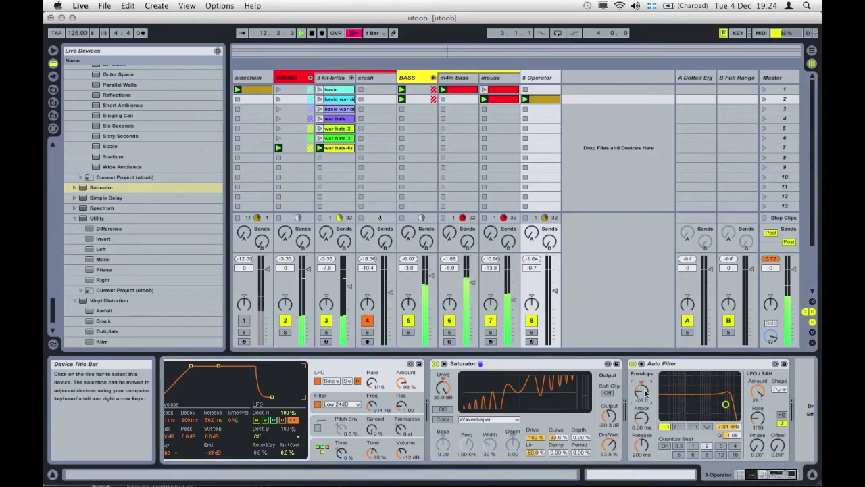
drag(645, 392, 645, 325)
drag(642, 391, 641, 394)
click(641, 417)
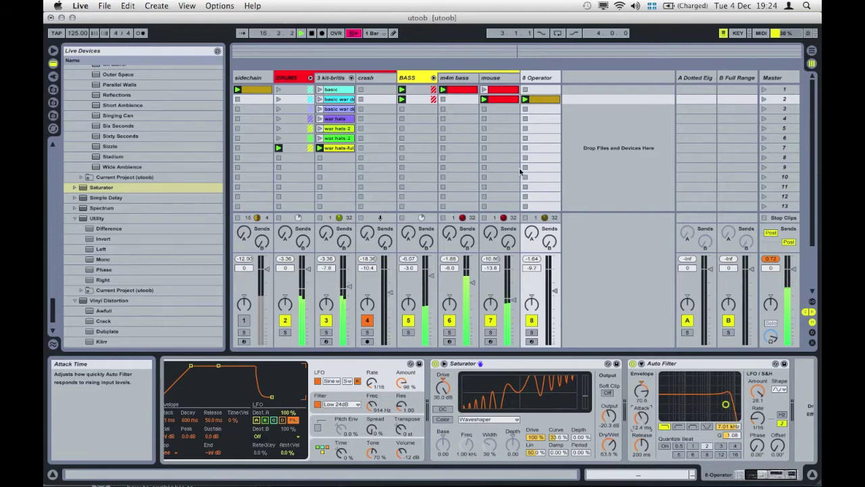
Step: Open the Operator track's clip and set the velocity of the selected D1 notes to 127
double_click(544, 100)
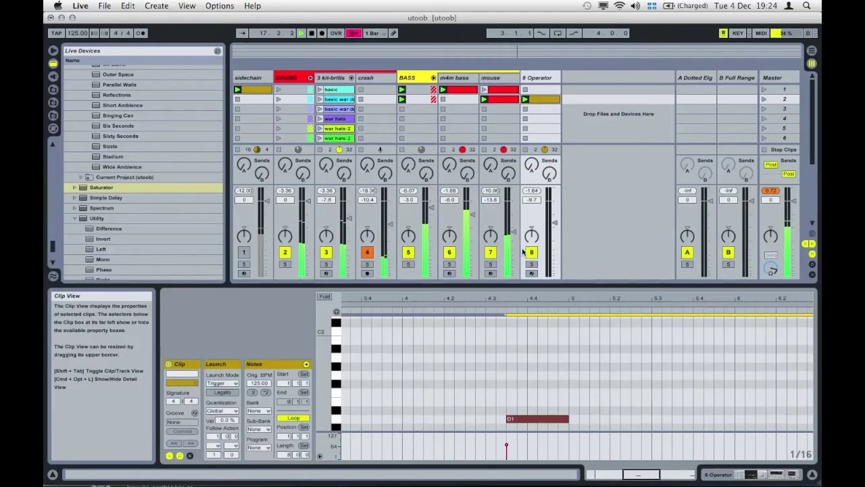
click(509, 418)
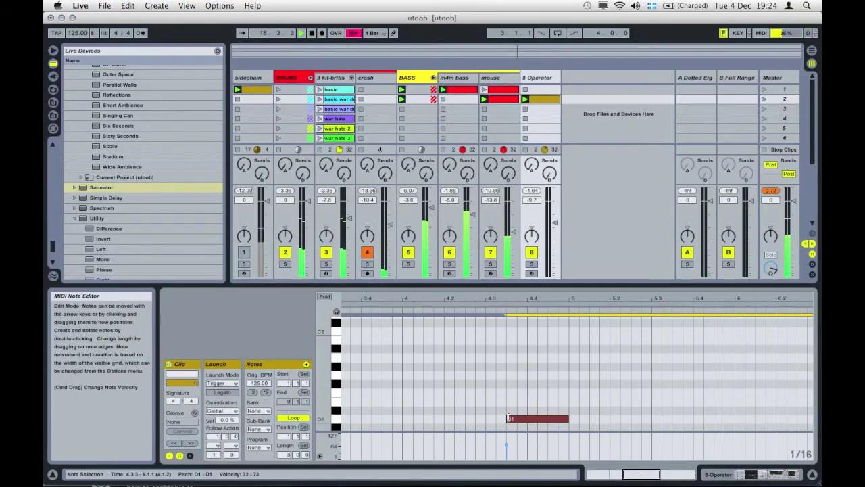
drag(509, 417, 509, 381)
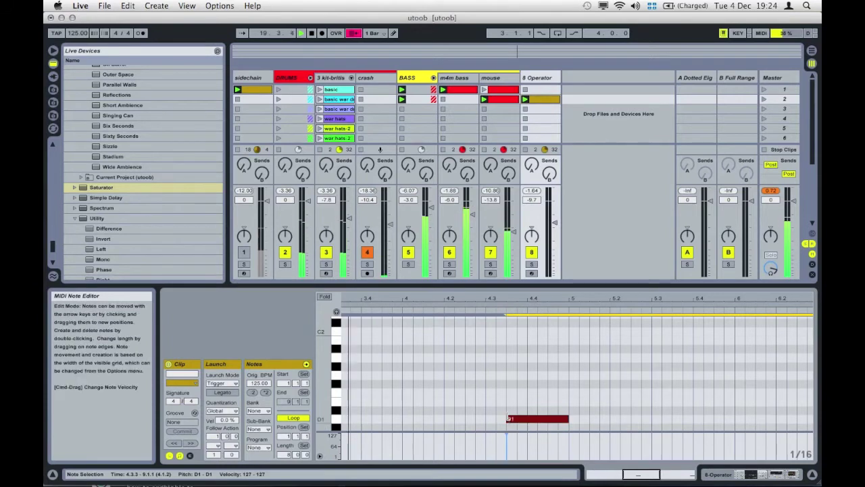
Step: Trim the start of the D1 note before bar 5 to 4.4.1, and transpose that note up an octave
drag(508, 418, 528, 418)
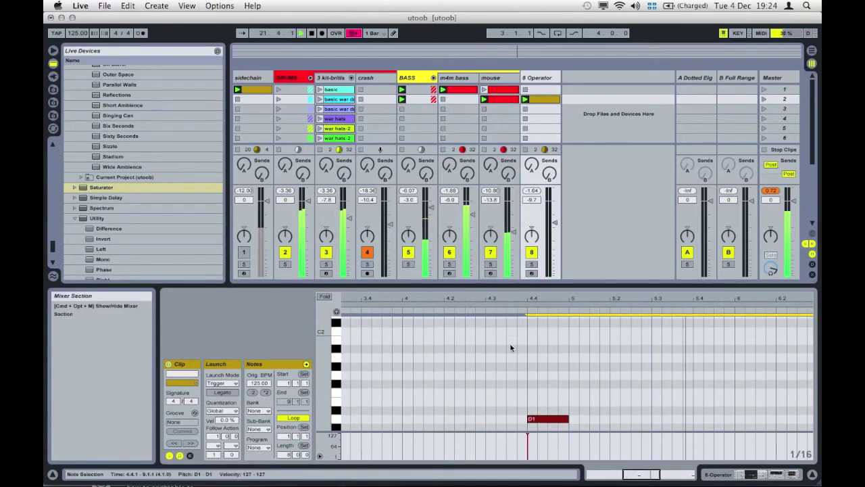
drag(496, 299, 496, 331)
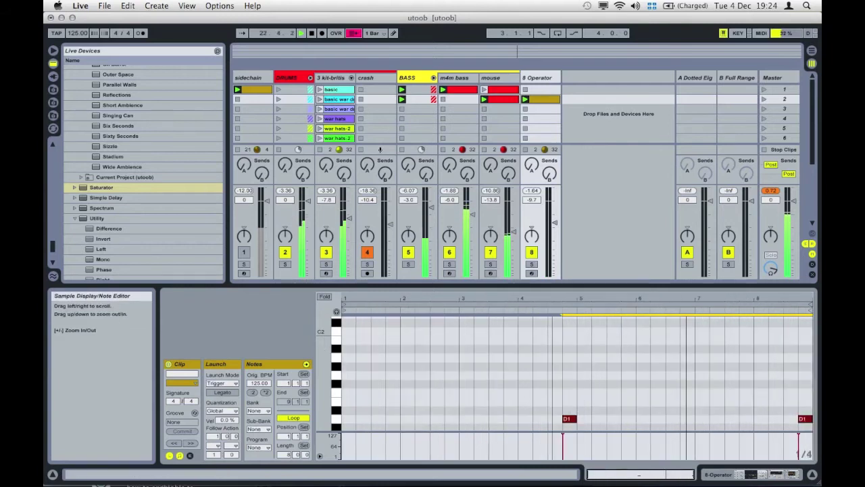
key(space)
click(565, 418)
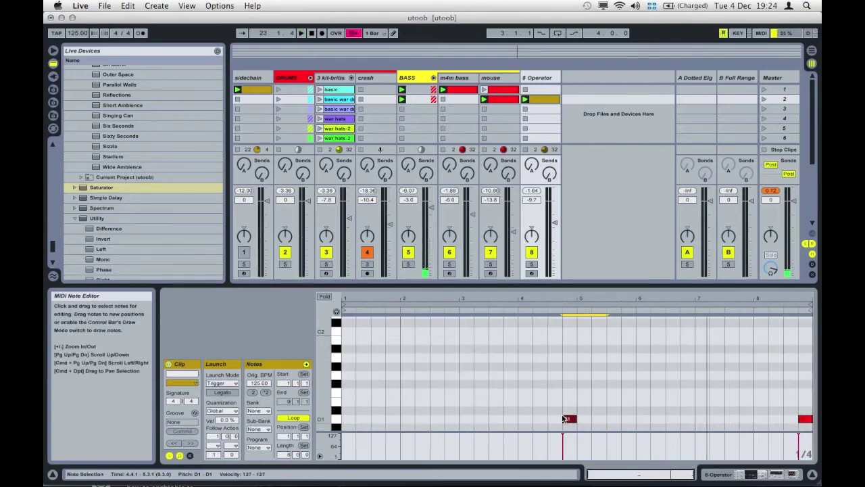
key(shift+Up)
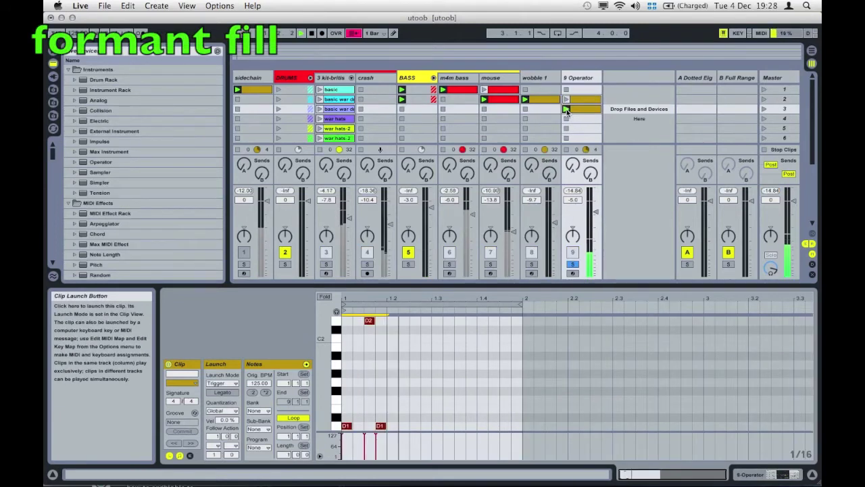
Step: Add a Redux device after Operator on track 9, collapsing the Vinyl Distortion, Utility and Reverb presets in the device browser
click(579, 78)
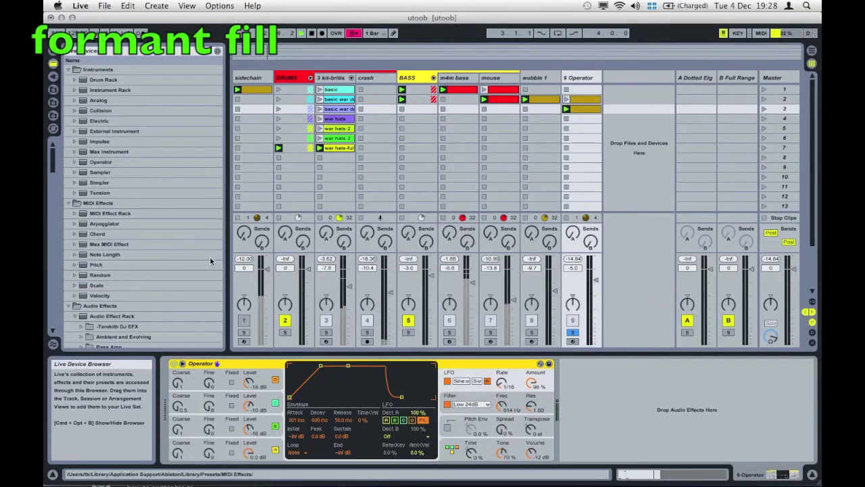
scroll(134, 185, down, 5)
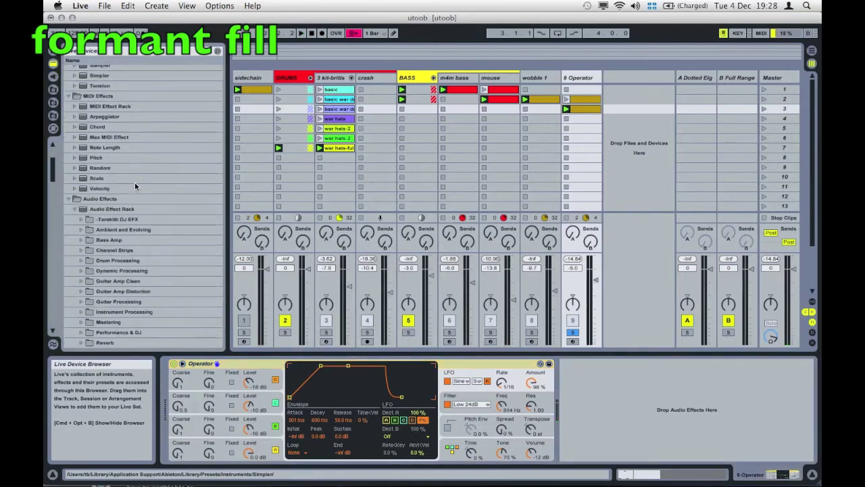
scroll(135, 182, down, 20)
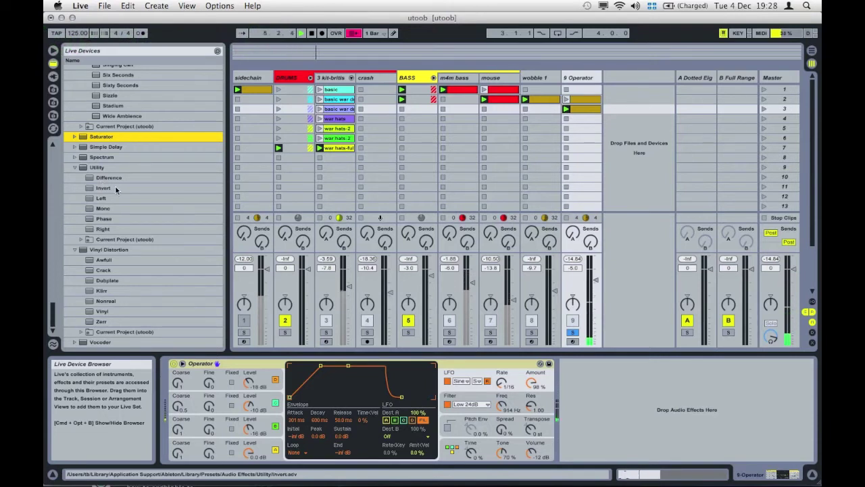
scroll(115, 185, up, 5)
scroll(116, 190, up, 3)
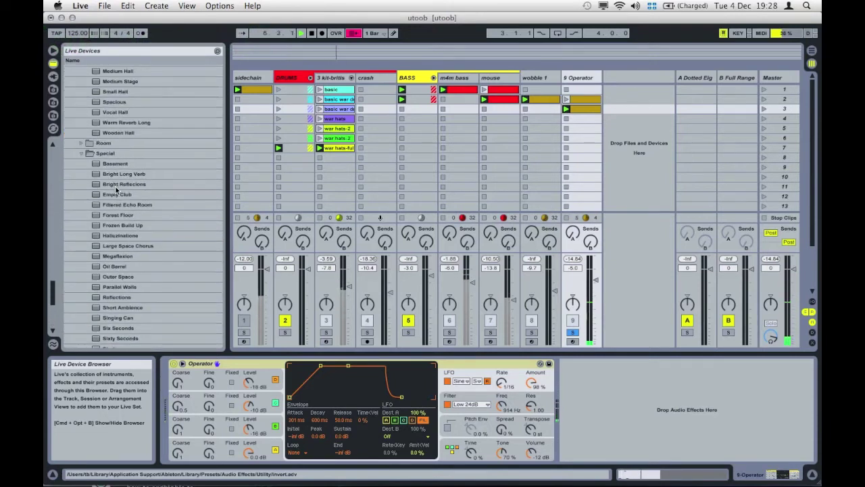
scroll(116, 190, down, 8)
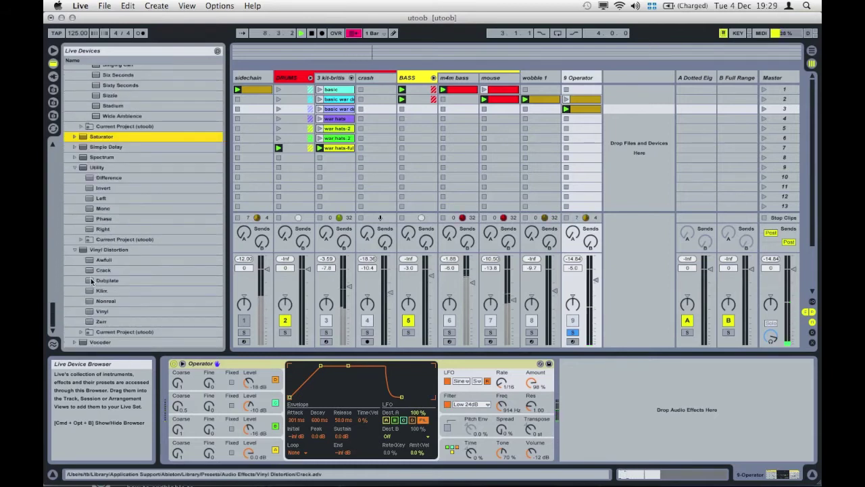
click(75, 249)
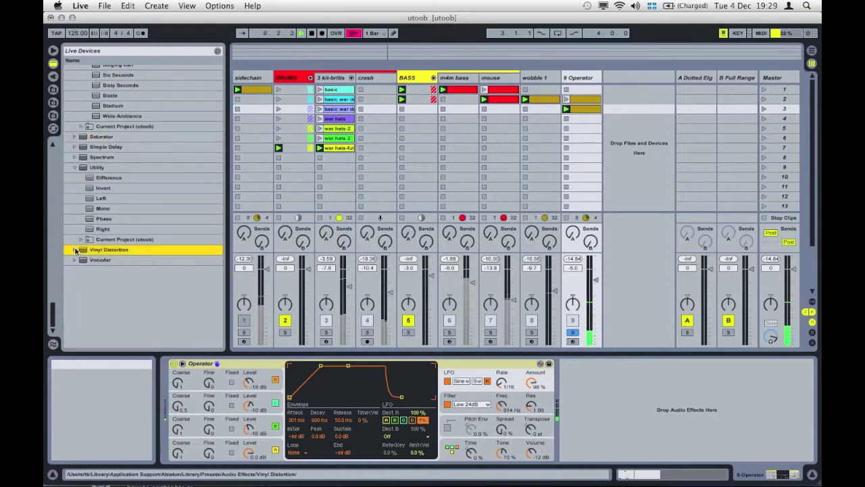
click(75, 166)
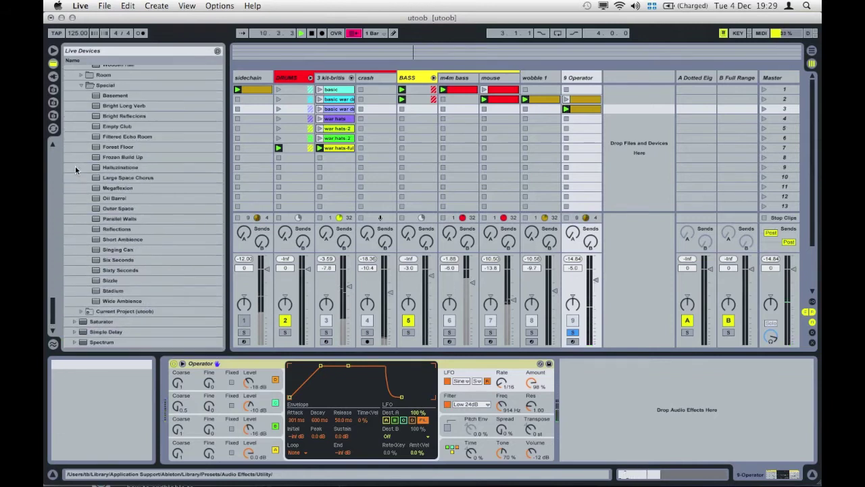
scroll(75, 166, up, 9)
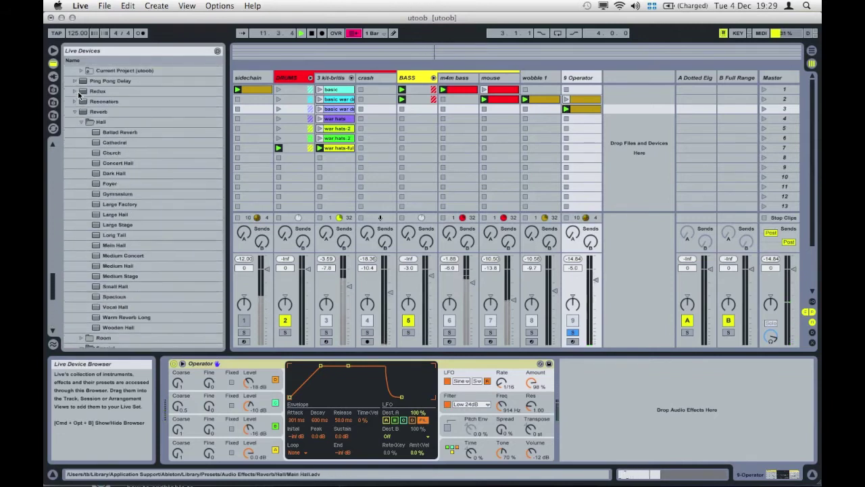
click(86, 111)
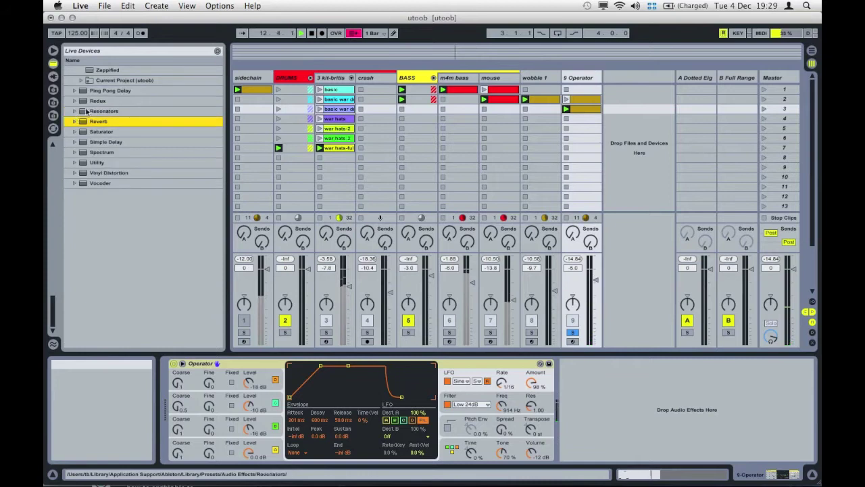
click(99, 102)
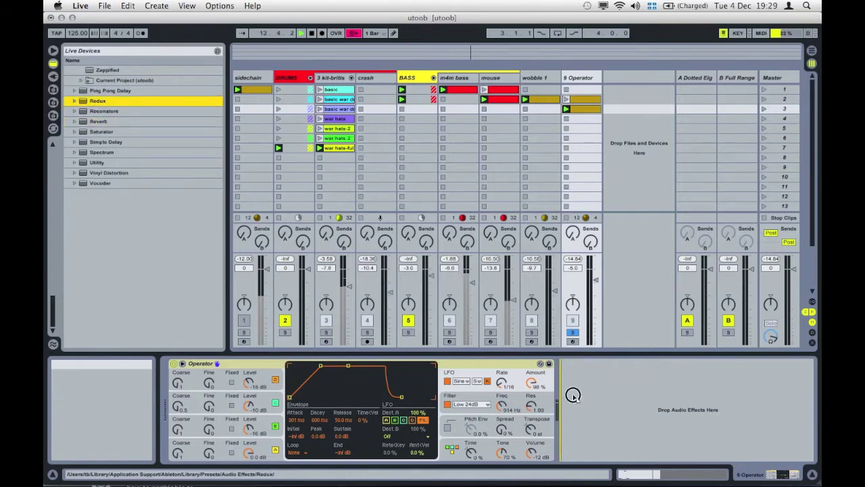
key(Return)
Step: Switch off Operator's filter, and set Redux's downsampling to Soft at 5.98
click(446, 404)
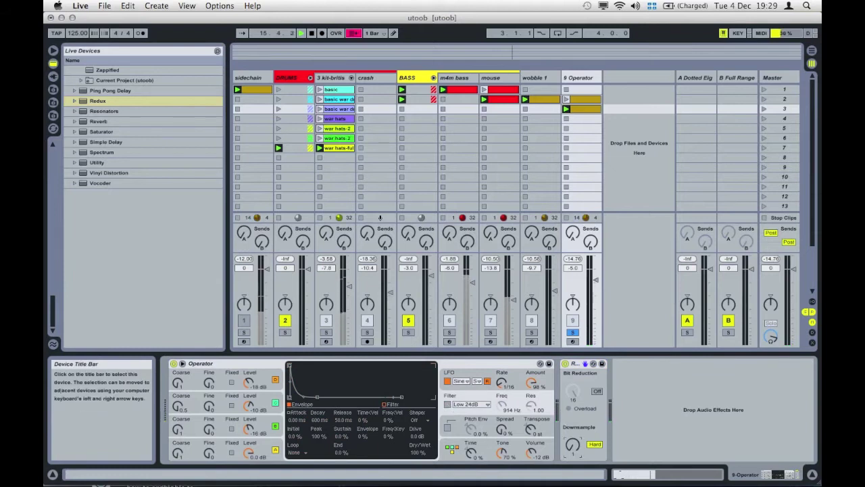
click(589, 446)
drag(573, 445, 573, 421)
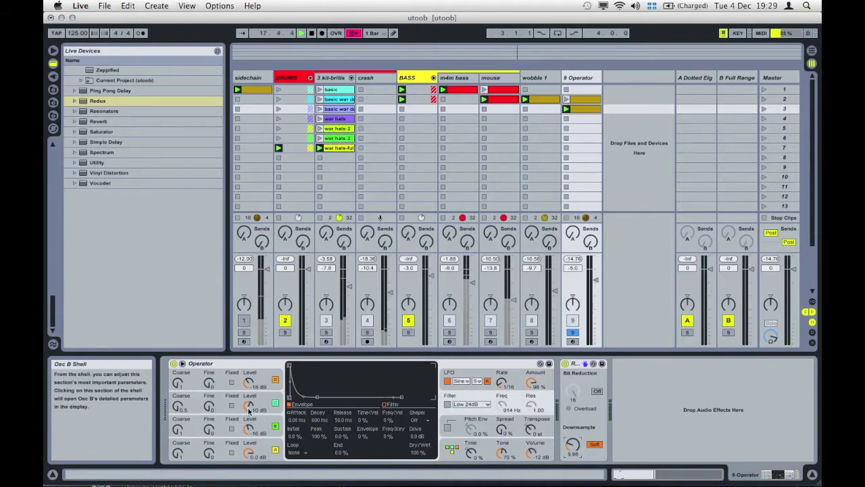
Step: Set Operator's oscillator B level to -9.1 dB with a 49.2 ms attack, and raise Redux's downsampling to 10.3
click(227, 406)
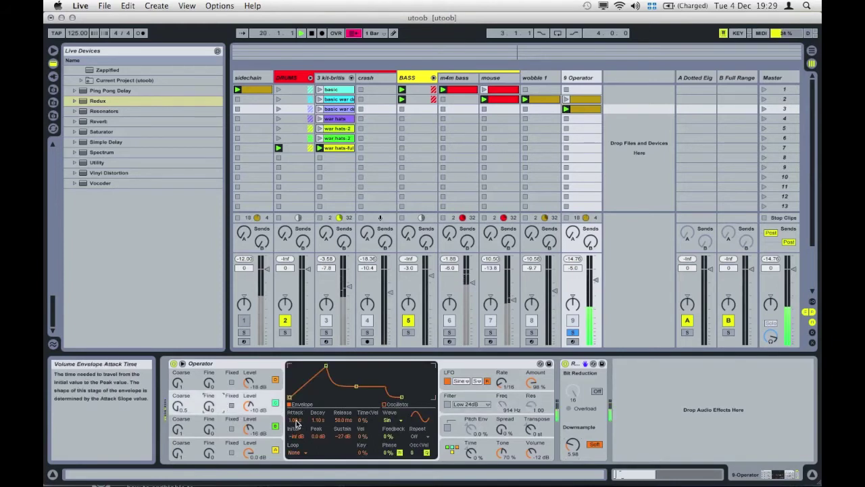
click(219, 424)
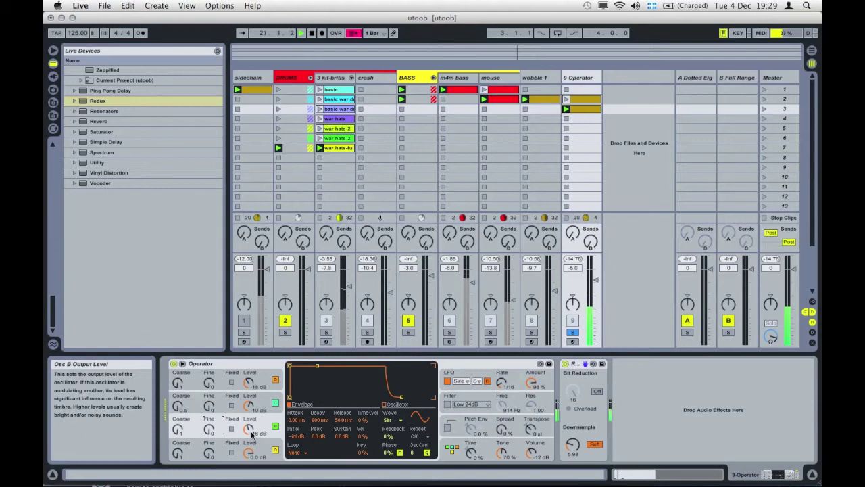
drag(252, 434, 251, 416)
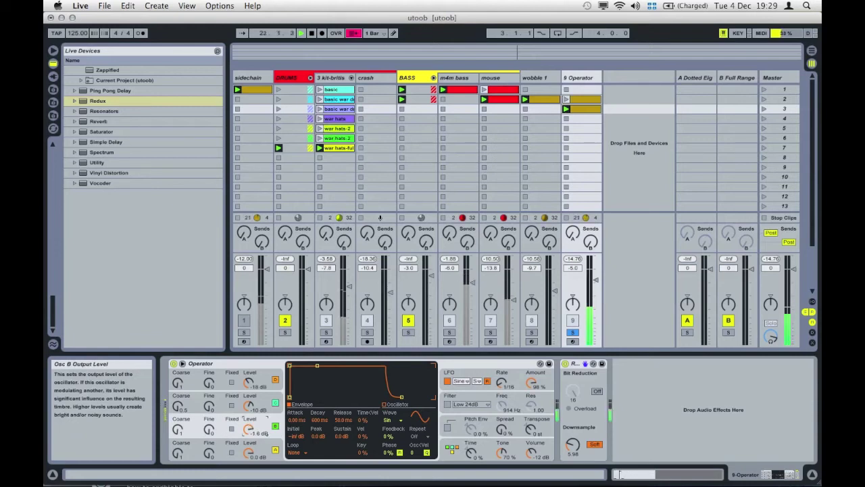
drag(300, 420, 301, 418)
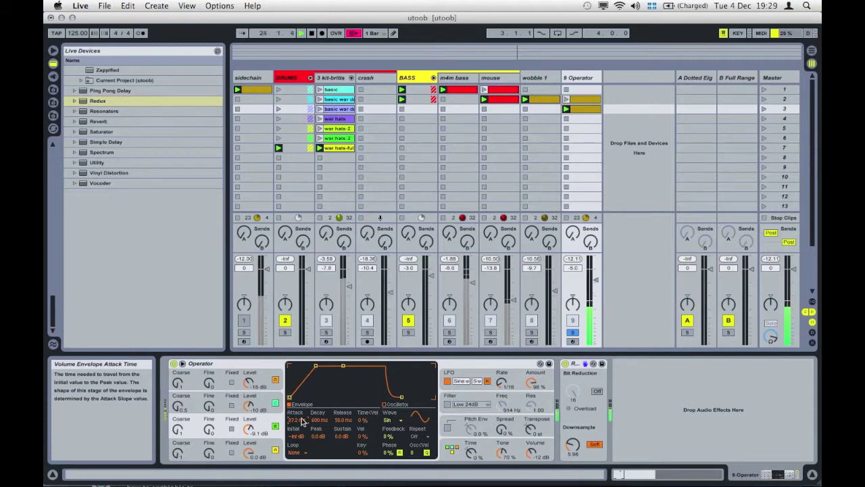
drag(300, 418, 300, 414)
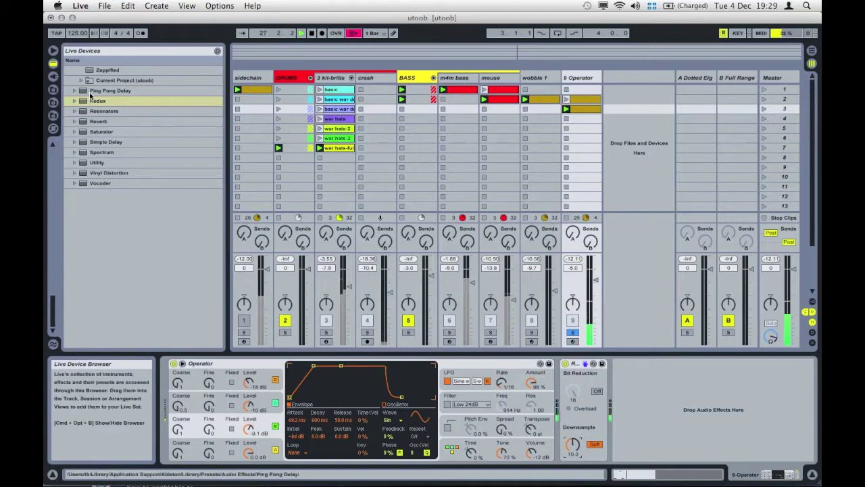
Step: Insert an Overdrive device between Operator and Redux on track 9
scroll(90, 94, up, 10)
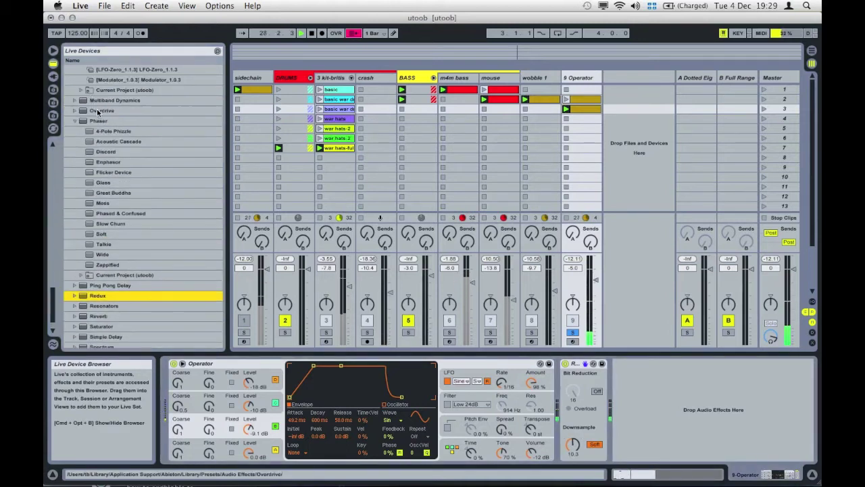
click(98, 110)
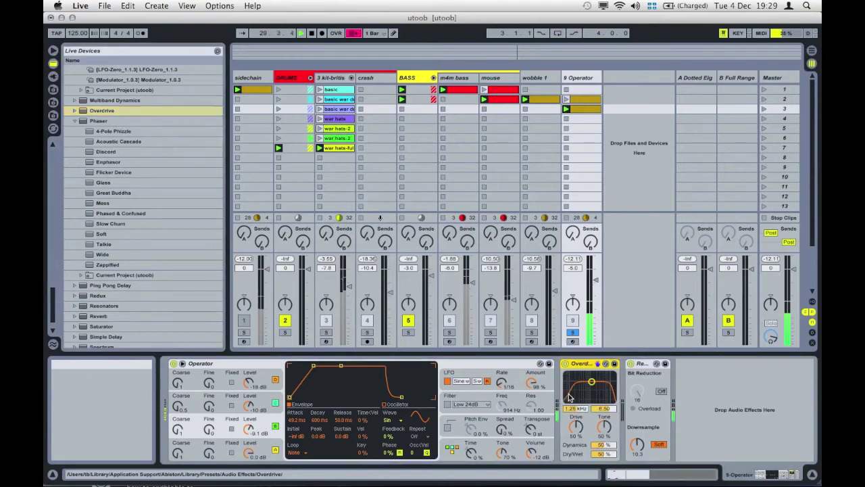
key(Return)
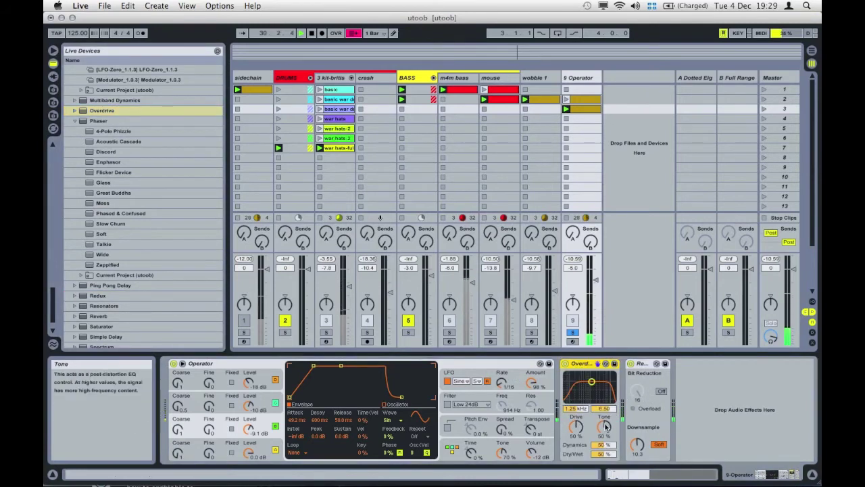
Step: Set Overdrive's dry/wet and drive to 100% with its band at 6.20 kHz and width 5.10, and enable Redux's bit reduction at 4
drag(605, 454, 606, 423)
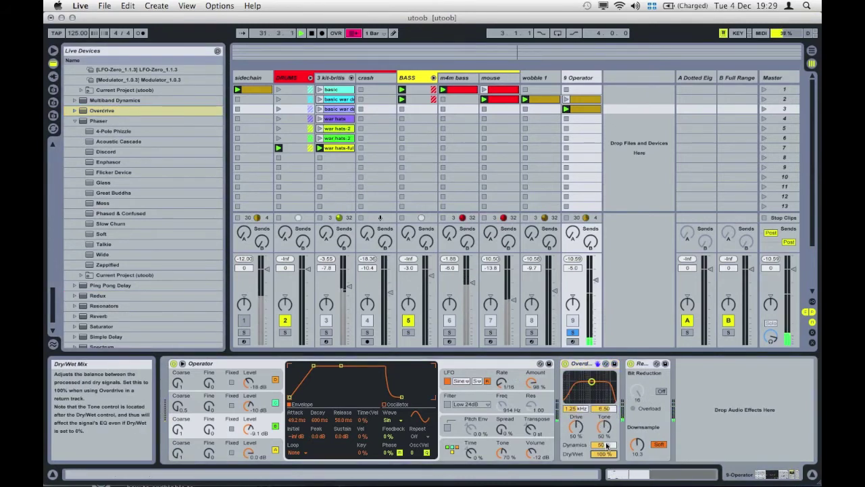
mouse_move(591, 382)
mouse_down()
mouse_move(613, 379)
mouse_move(583, 374)
mouse_up()
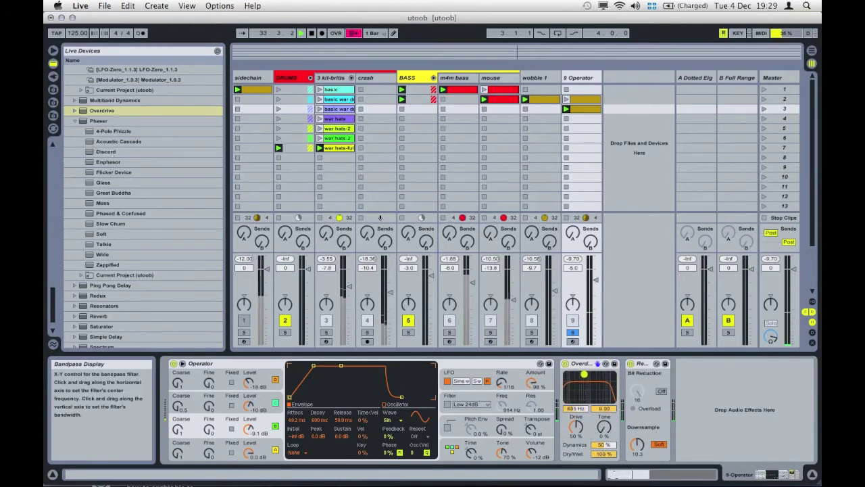
drag(576, 420, 606, 394)
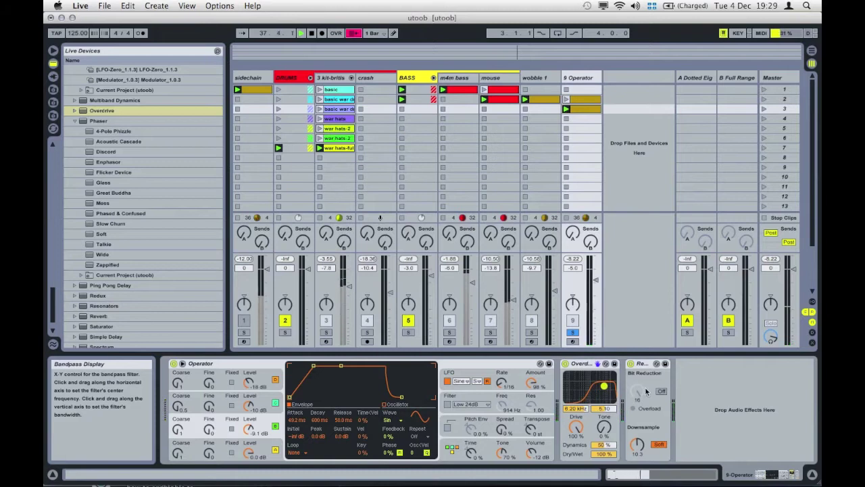
click(660, 391)
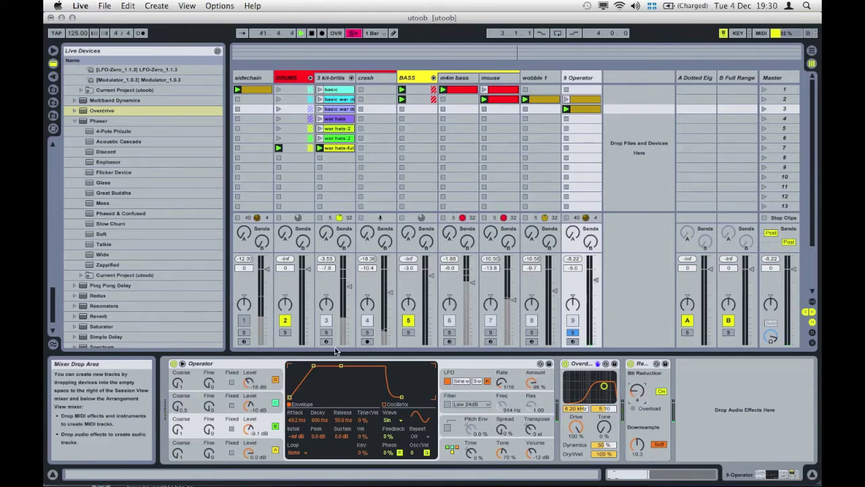
Step: Add a Gate after Redux on track 9 and enable its sidechain
scroll(126, 145, up, 10)
scroll(125, 145, up, 8)
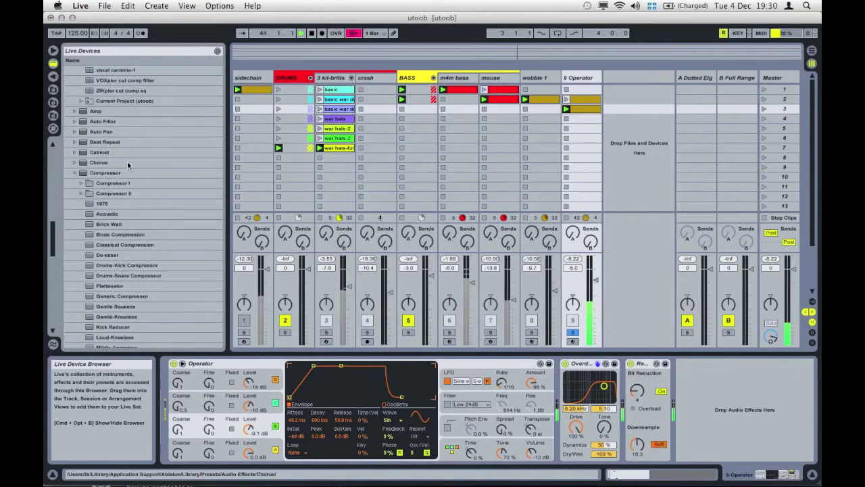
scroll(127, 161, up, 8)
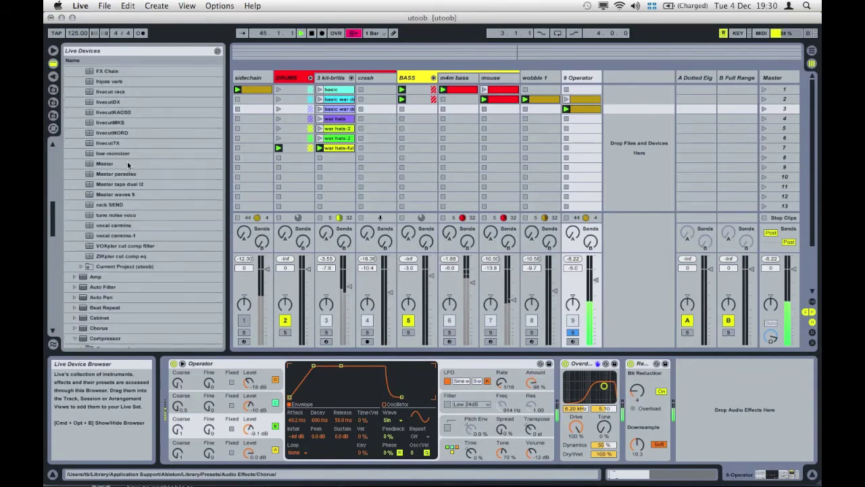
scroll(127, 161, up, 5)
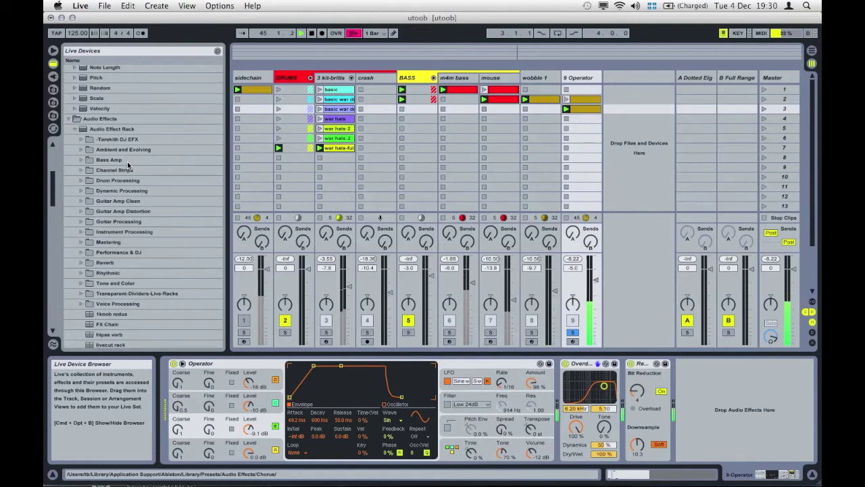
scroll(127, 161, down, 10)
scroll(127, 165, down, 2)
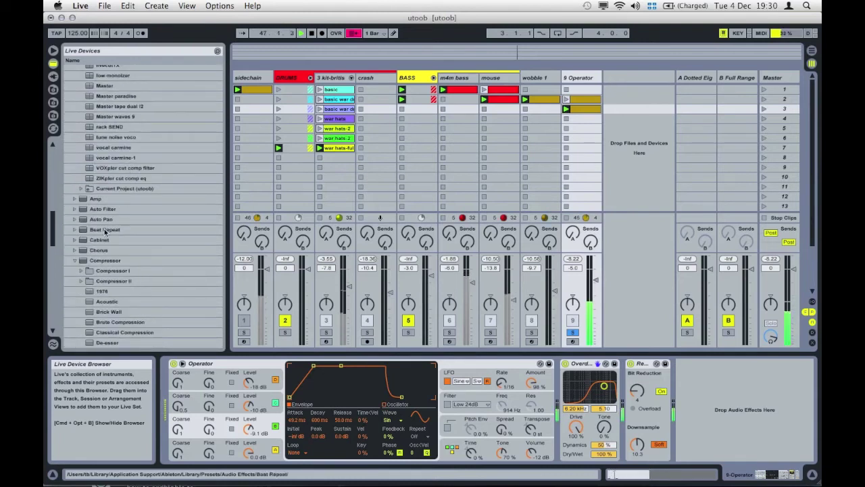
scroll(105, 232, down, 10)
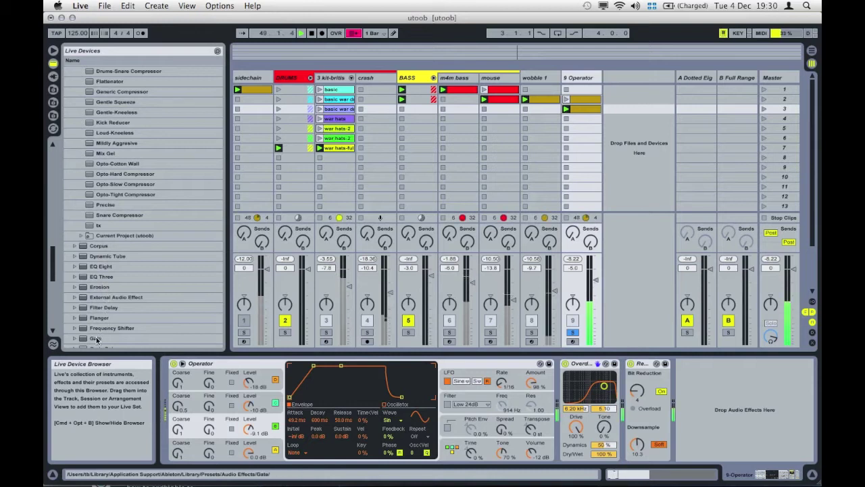
drag(101, 338, 679, 394)
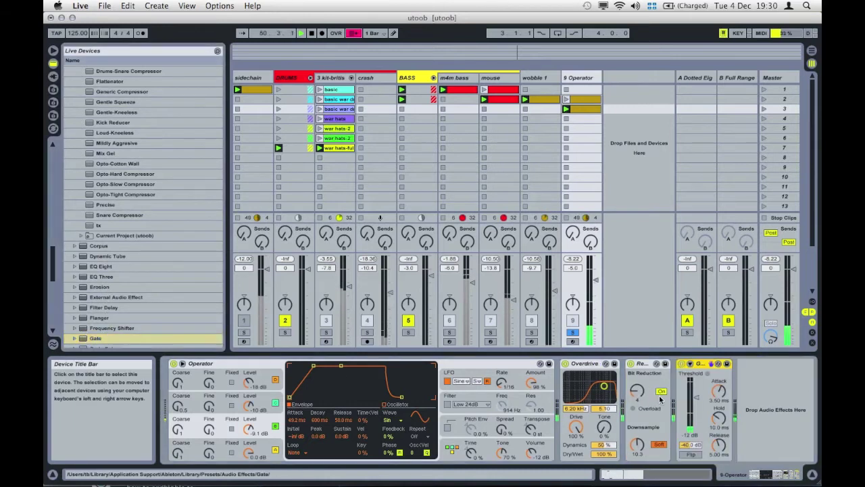
click(690, 364)
click(693, 374)
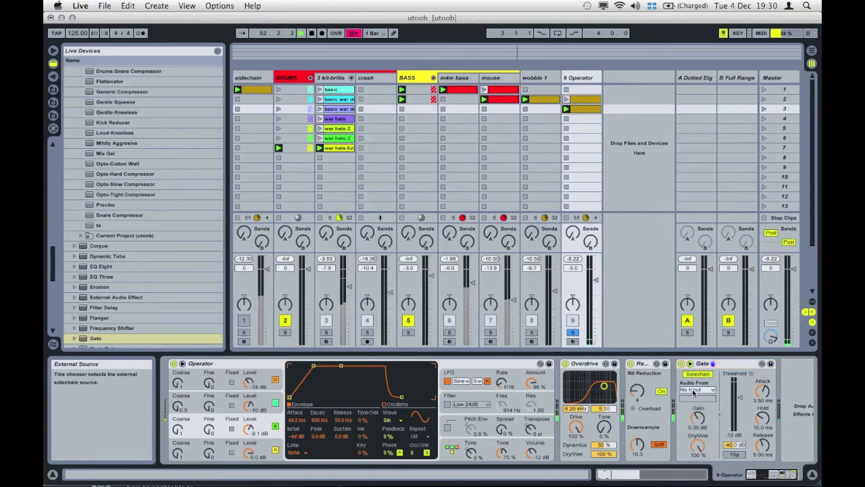
Step: Set the Gate's sidechain source to 9-Operator, threshold to -21 dB, attack to 0.02 ms, hold to 1.50 ms and release to 0.10 ms
click(696, 389)
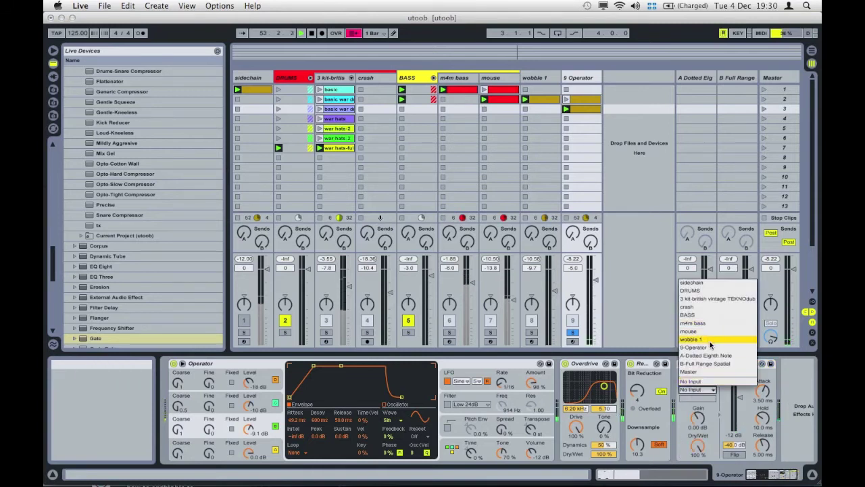
click(711, 350)
click(702, 389)
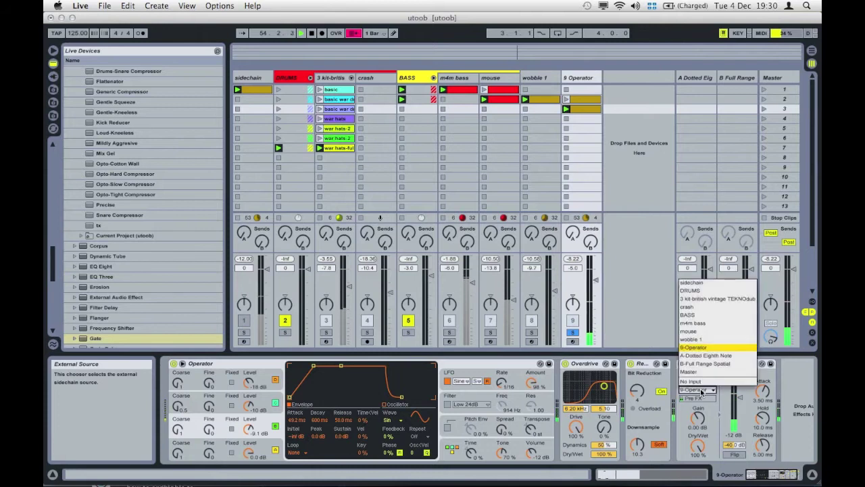
click(702, 391)
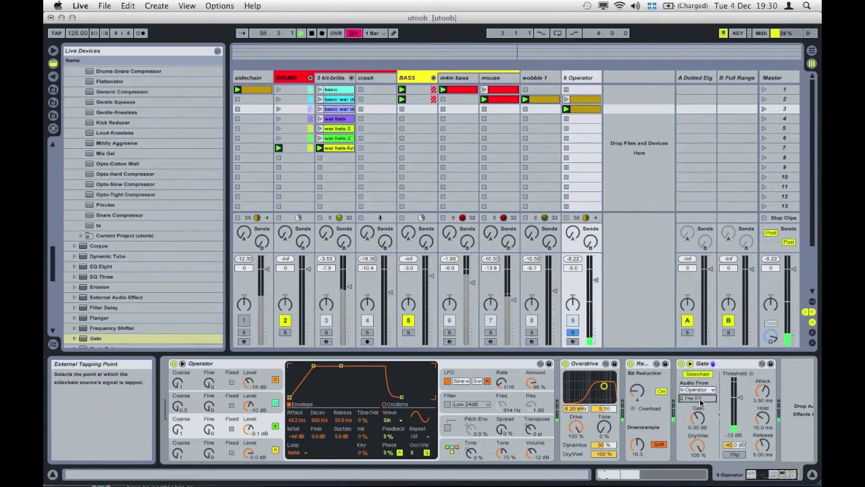
scroll(701, 402, right, 2)
click(718, 398)
drag(718, 398, 718, 410)
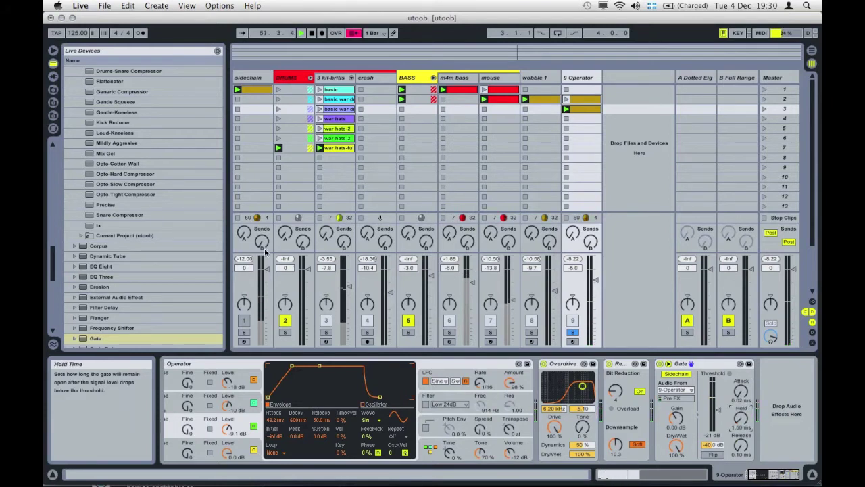
Step: Bypass and re-enable the Gate on track 9 to compare the sound with and without it
click(102, 338)
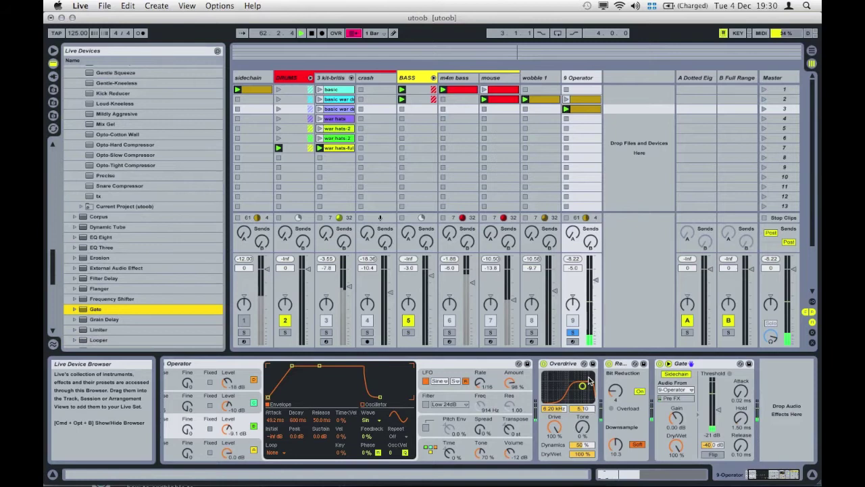
click(660, 363)
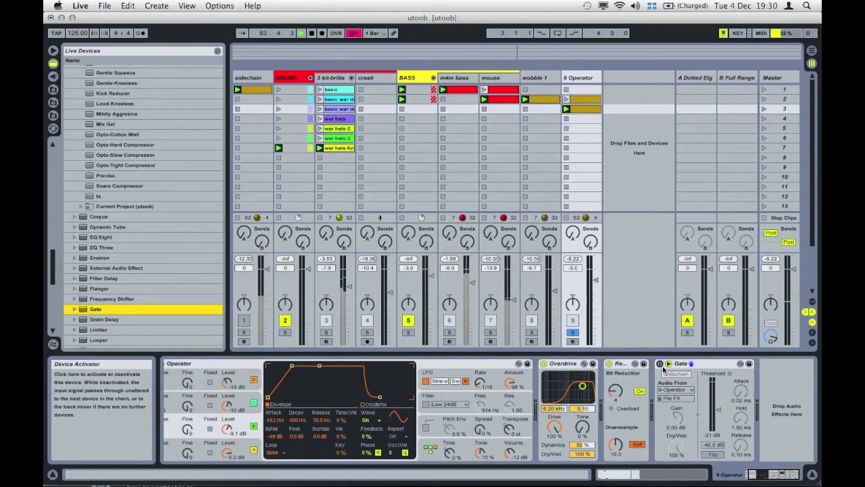
click(661, 364)
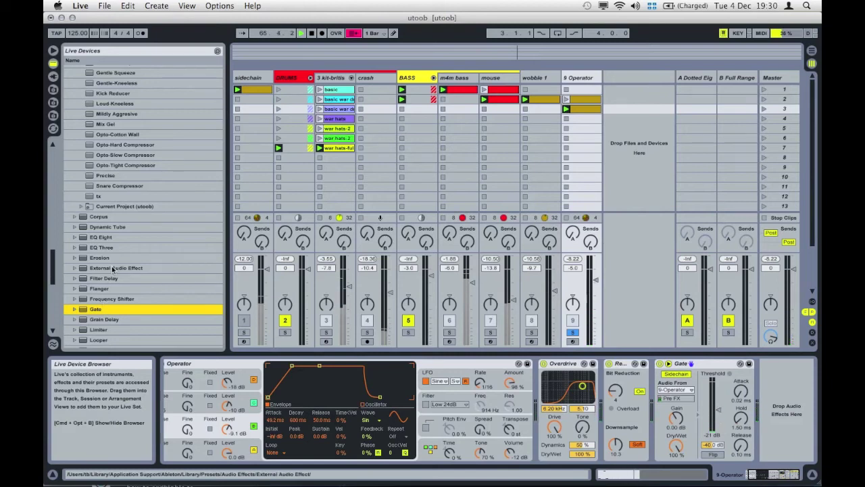
Step: Add an Auto Filter after the Gate with a 1.95 kHz lowpass cutoff, Q 2.19, LFO amount 18.1 and tempo-synced rate 1/3
scroll(113, 268, up, 7)
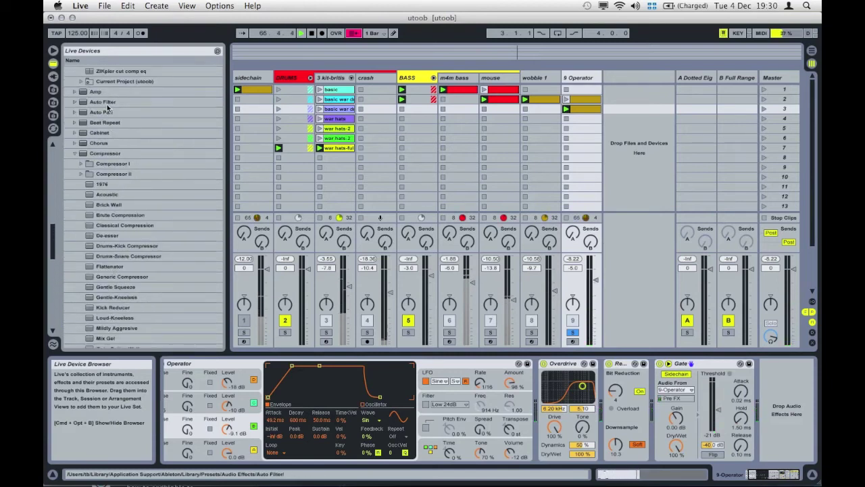
drag(102, 102, 740, 392)
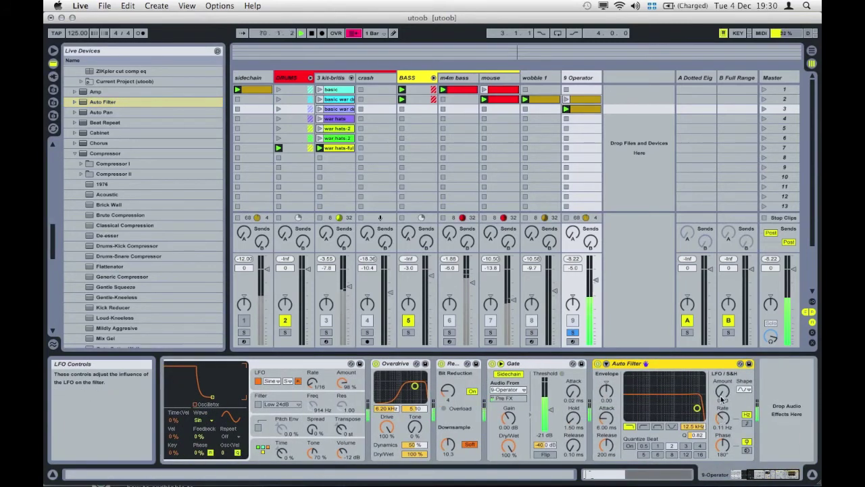
drag(697, 409, 722, 378)
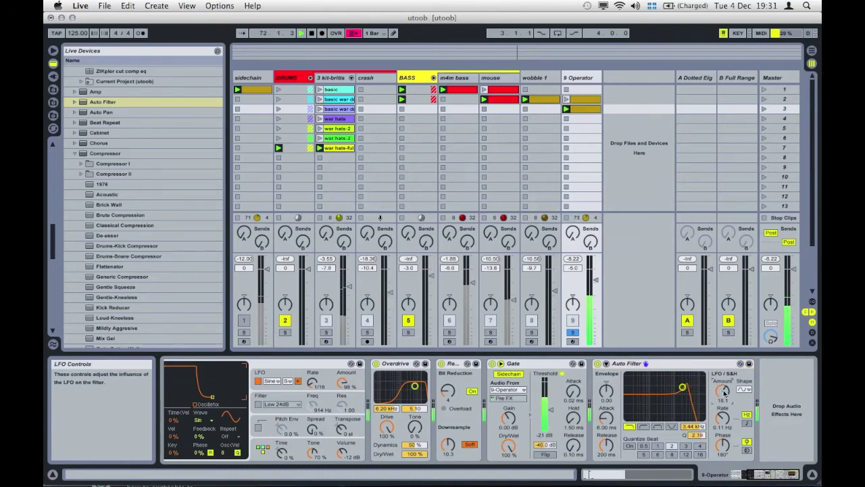
click(746, 423)
drag(723, 418, 722, 406)
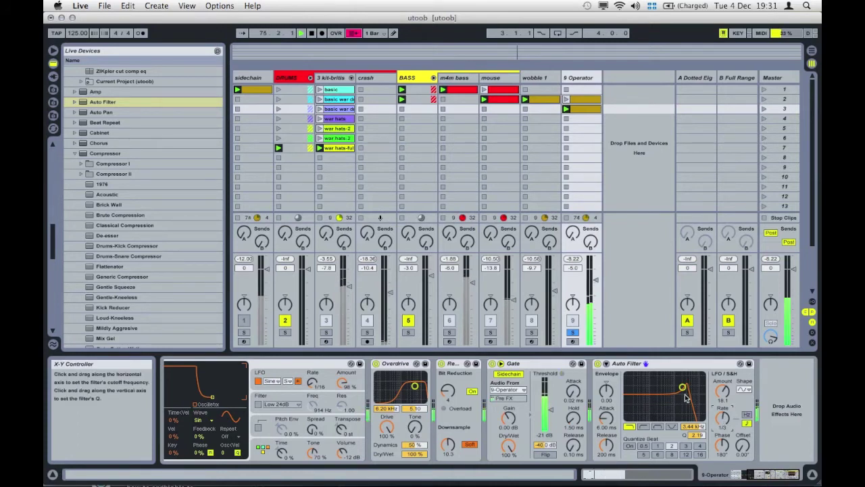
drag(682, 389, 675, 386)
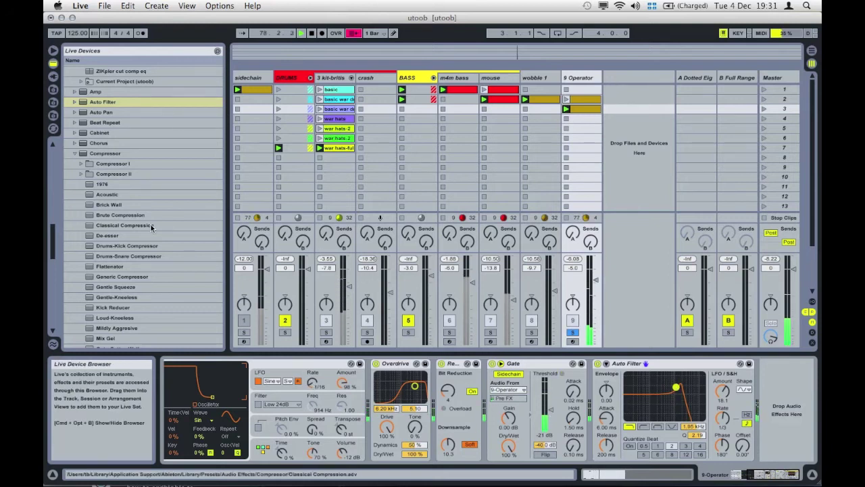
Step: Duplicate the Auto Filter at the end of track 9's device chain
click(104, 102)
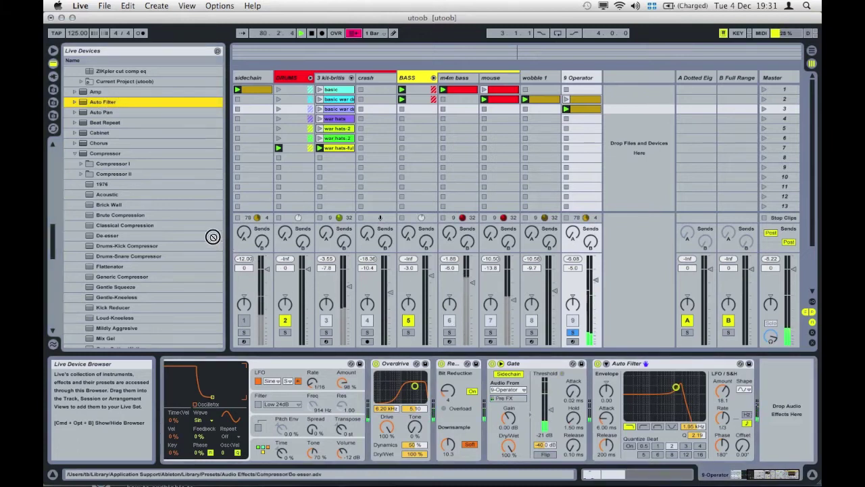
click(686, 365)
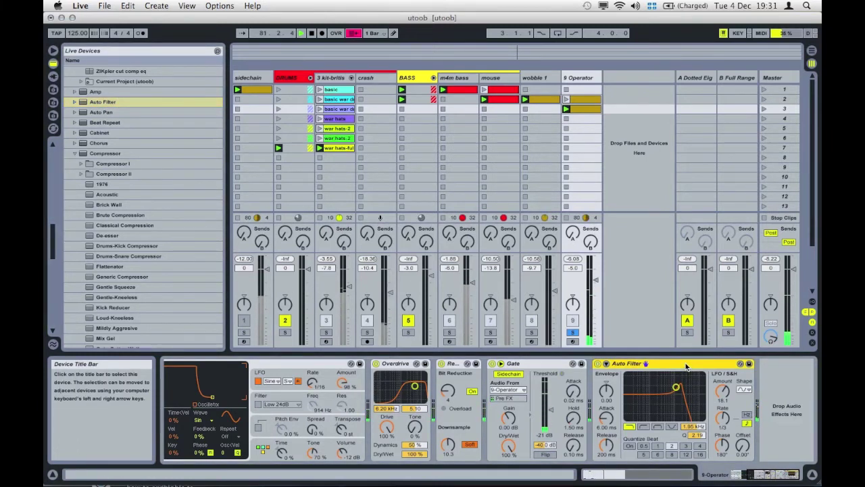
key(super+d)
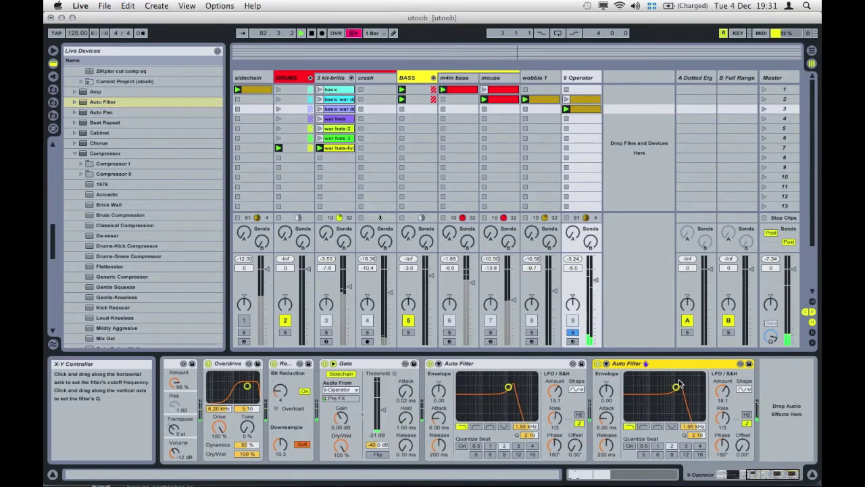
Step: Lower the second Auto Filter's cutoff to 911 Hz and set the LFO phase of both Auto Filters to 0°
drag(675, 388, 668, 386)
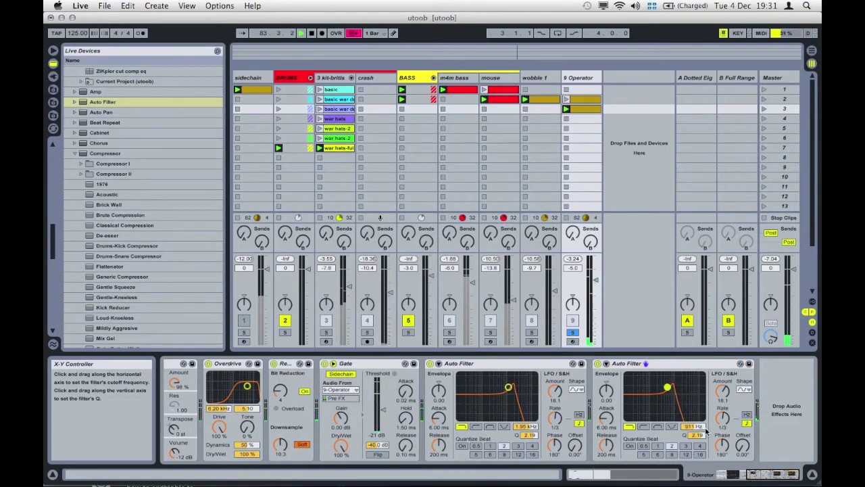
drag(722, 449, 722, 470)
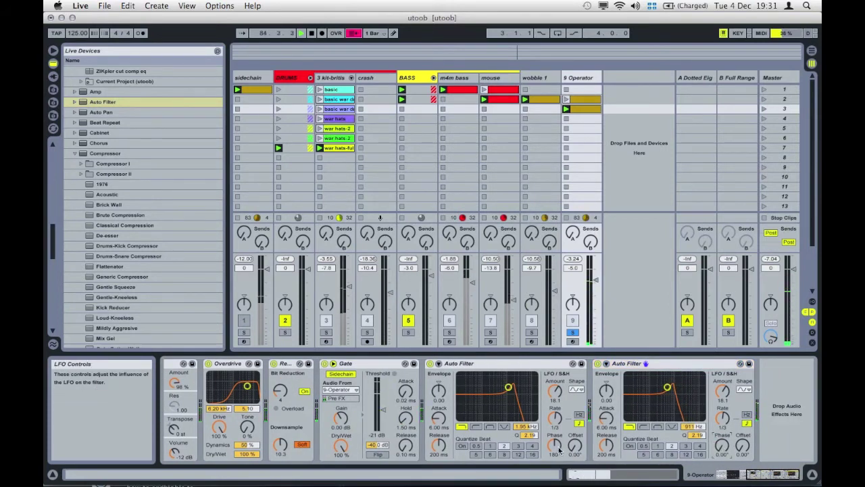
drag(557, 448, 558, 470)
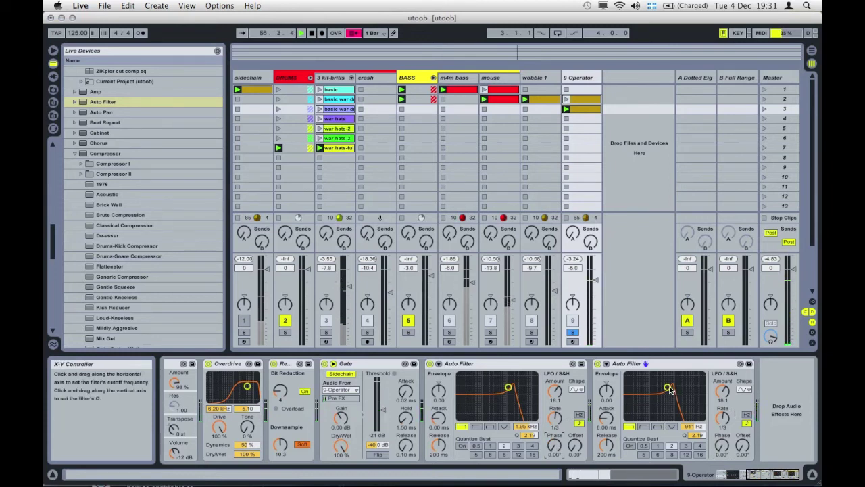
Step: Set the second Auto Filter to 2.25 kHz and Q 2.47, with LFO rate 3/8, LFO amount 21.2 and envelope amount -56.4
mouse_move(669, 390)
mouse_down()
mouse_move(664, 381)
mouse_move(678, 383)
mouse_up()
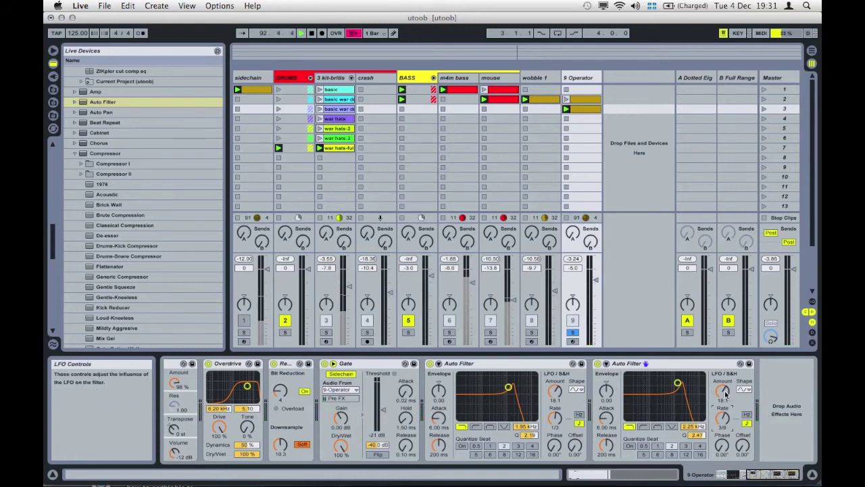
drag(725, 394, 725, 385)
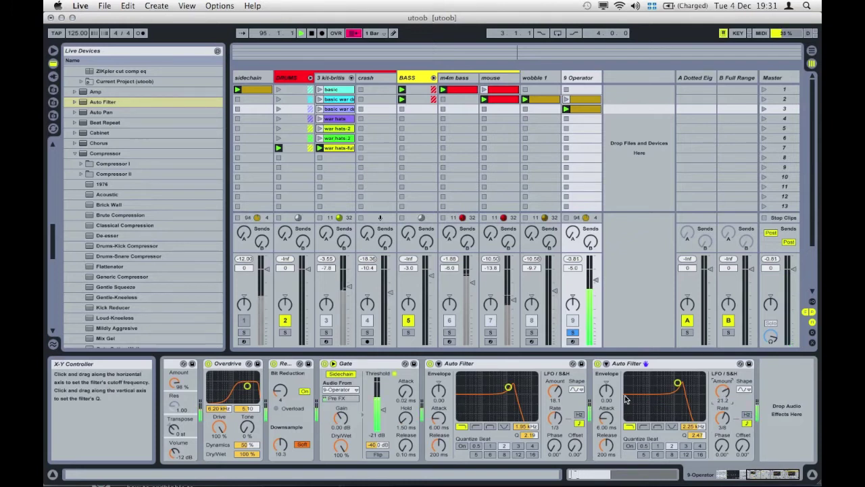
drag(606, 390, 607, 399)
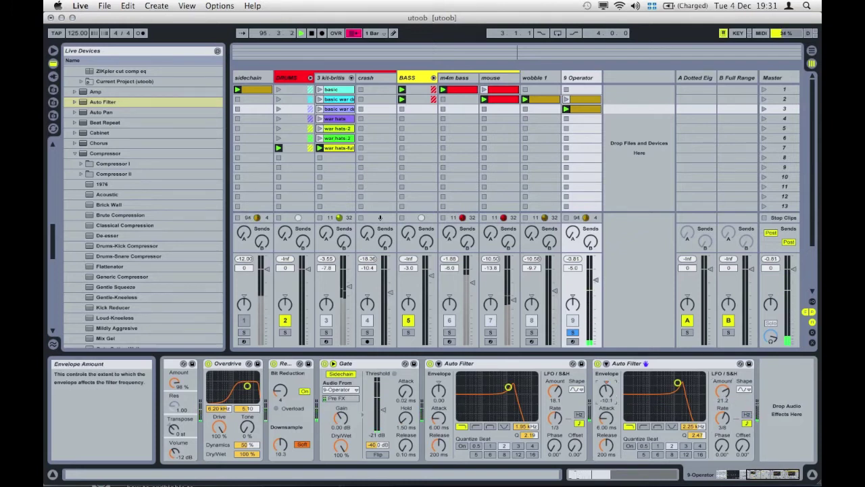
Step: Enable the second Auto Filter's sidechain with 9-Operator as its source, and set the envelope attack to 18.4 ms
click(606, 363)
click(615, 390)
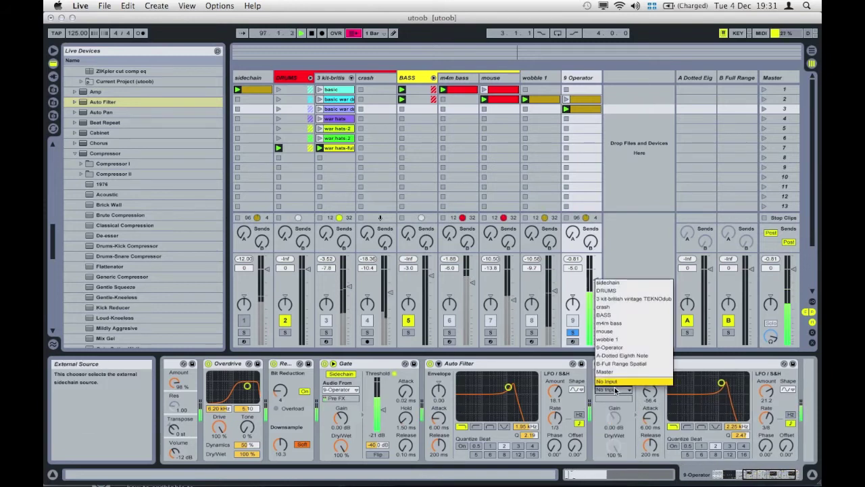
click(621, 348)
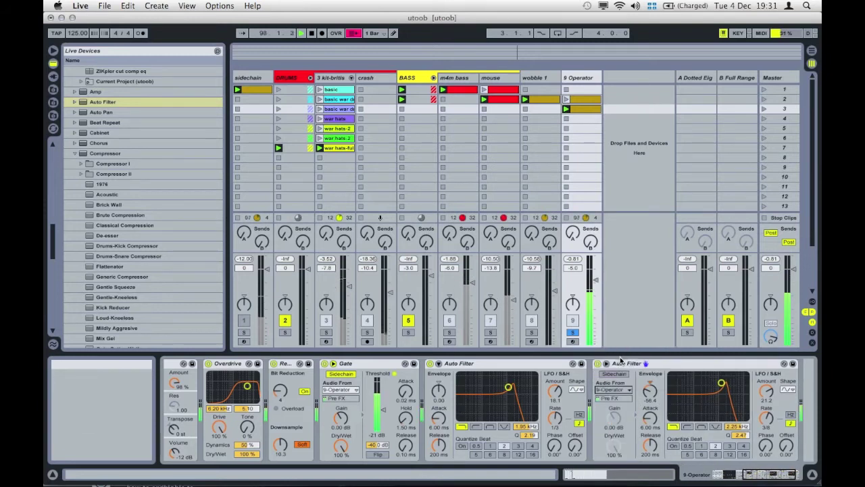
click(620, 373)
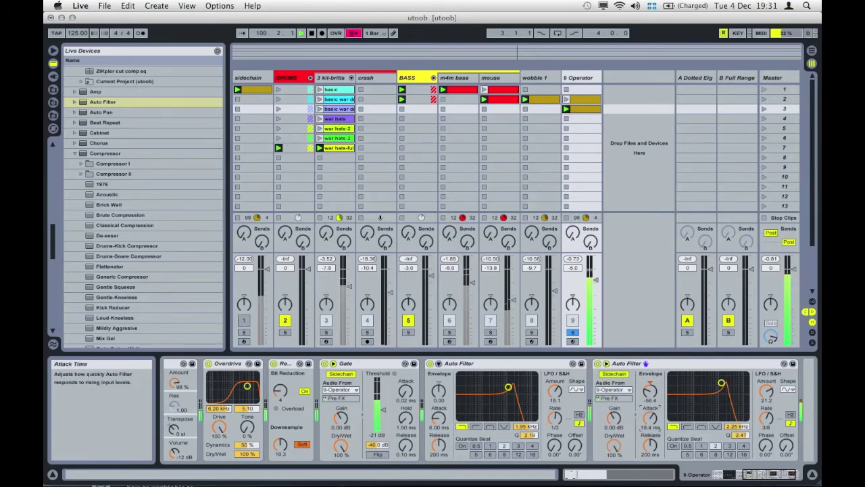
Step: Try highpass, then make the second Auto Filter a bandpass at 407 Hz and Q 1.99, with LFO amount 9.29 and envelope amount 60.5
click(688, 427)
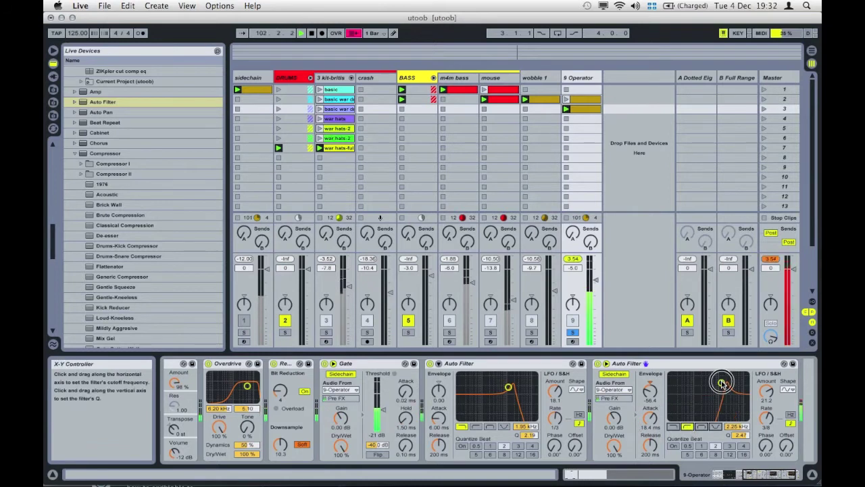
drag(721, 383, 702, 389)
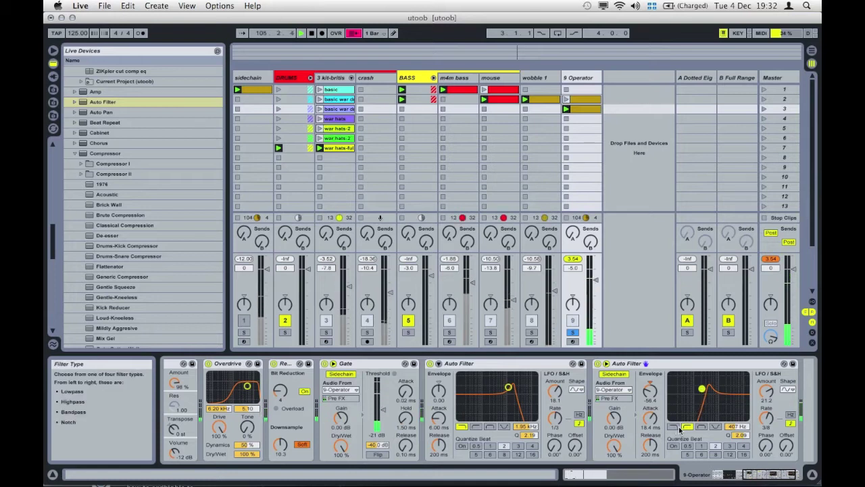
click(704, 426)
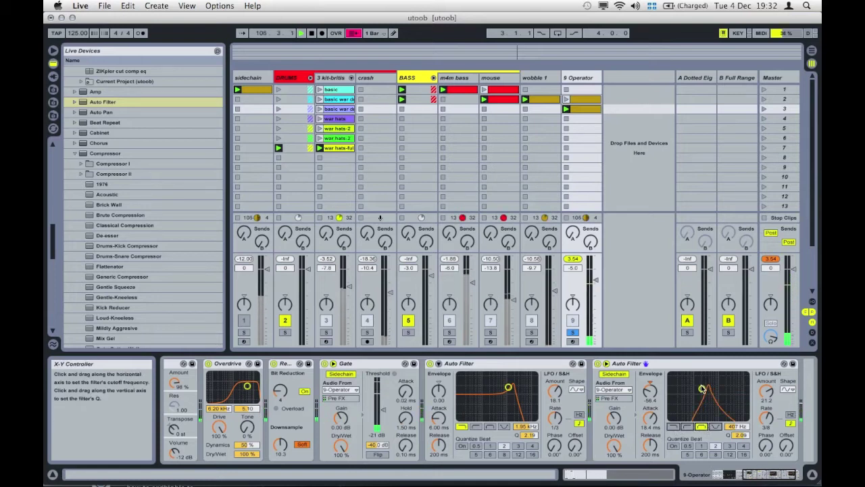
drag(701, 389, 758, 387)
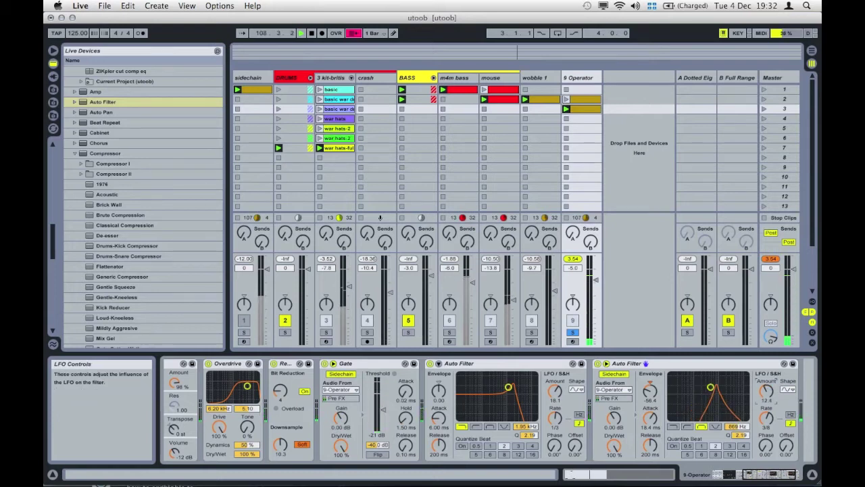
drag(649, 390, 649, 376)
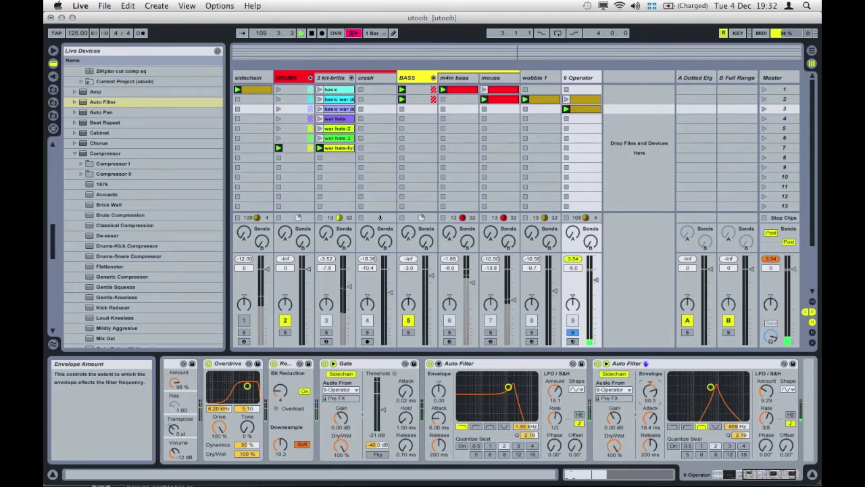
drag(710, 389, 702, 390)
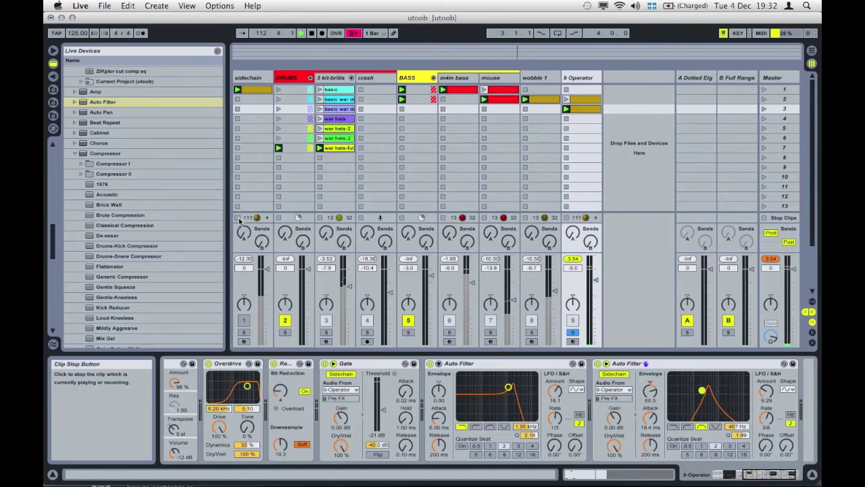
Step: Add an Overdrive after the second Auto Filter, centred at 7.12 kHz, with dry/wet at 100% and dynamics at 98%
scroll(136, 135, down, 5)
scroll(136, 135, down, 4)
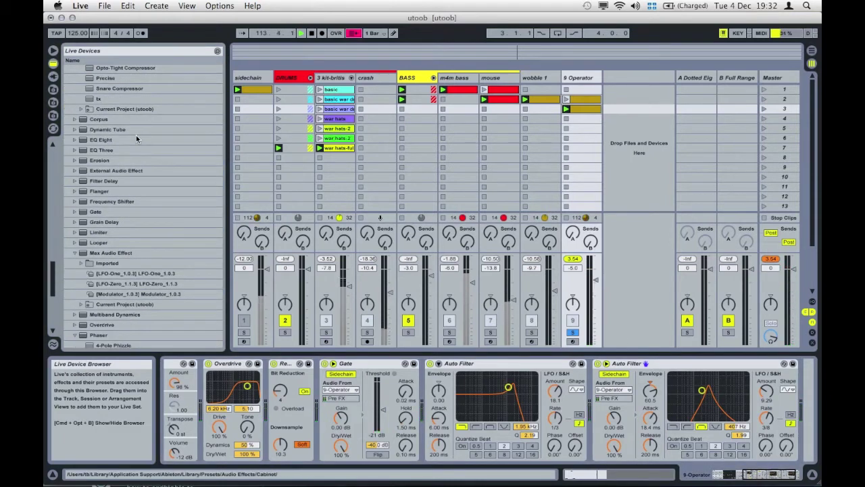
scroll(136, 135, down, 1)
scroll(108, 175, down, 4)
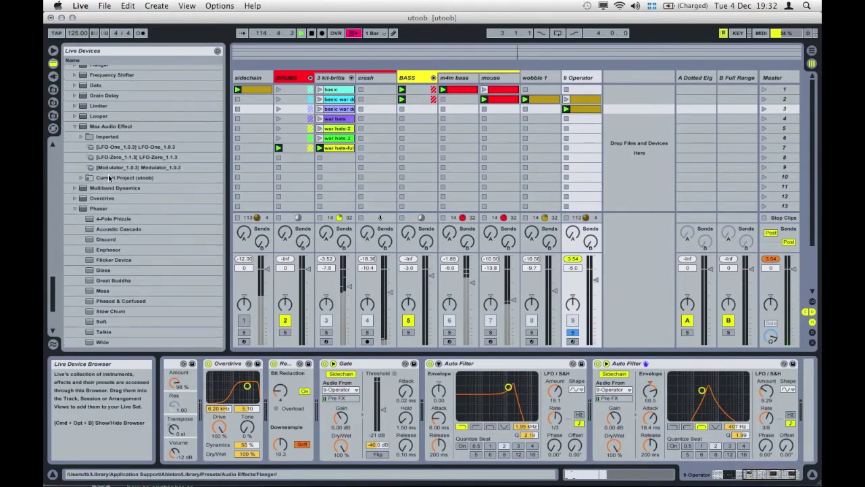
mouse_move(108, 199)
mouse_down()
mouse_move(676, 359)
mouse_move(773, 366)
mouse_move(767, 377)
mouse_move(739, 382)
mouse_up()
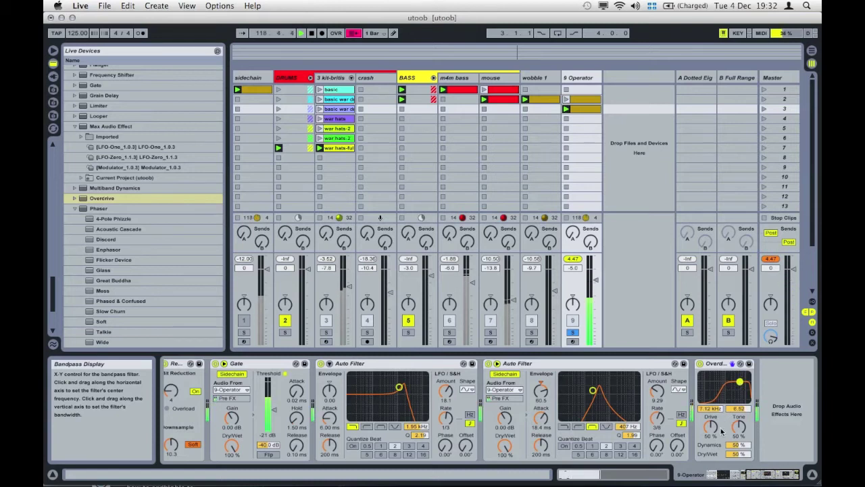
drag(738, 453, 738, 433)
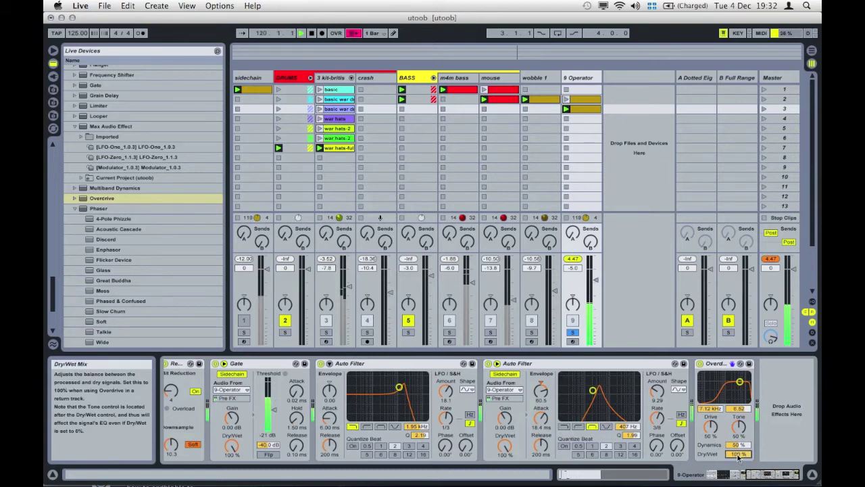
mouse_move(734, 446)
mouse_down()
mouse_move(734, 422)
mouse_move(738, 436)
mouse_up()
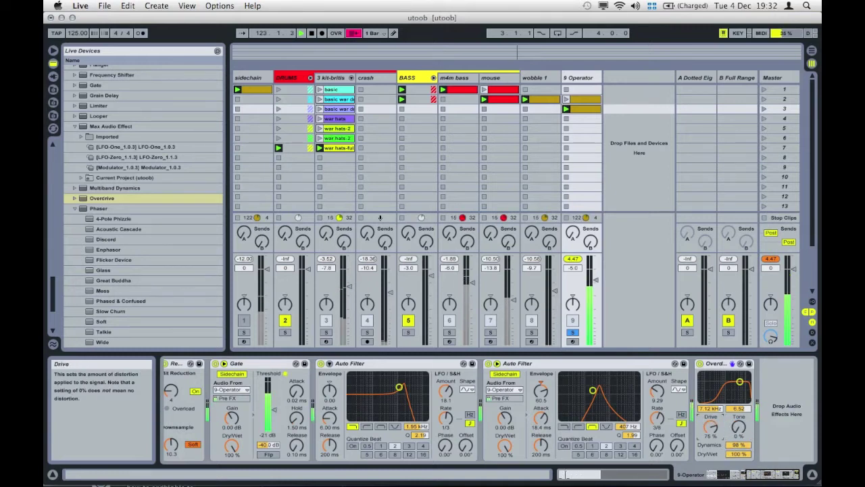
Step: Unsolo 9 Operator, launch its clip in scene 2 and lower the track's volume to -11.9 dB
click(573, 332)
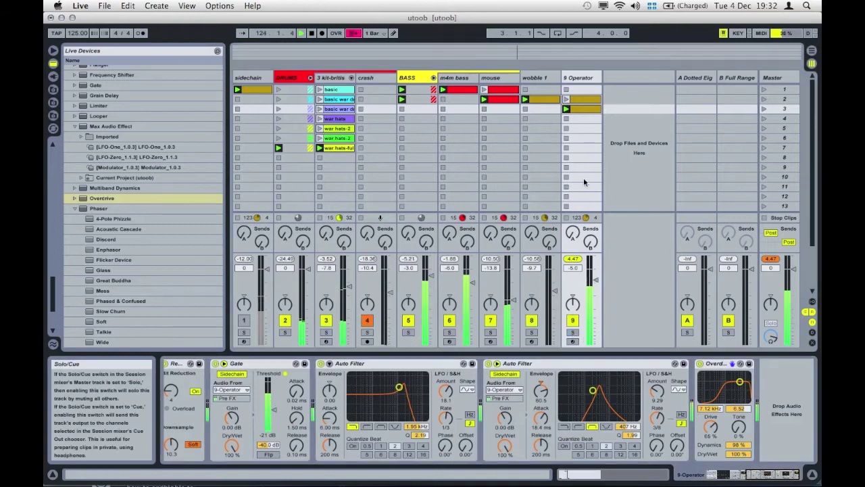
click(568, 100)
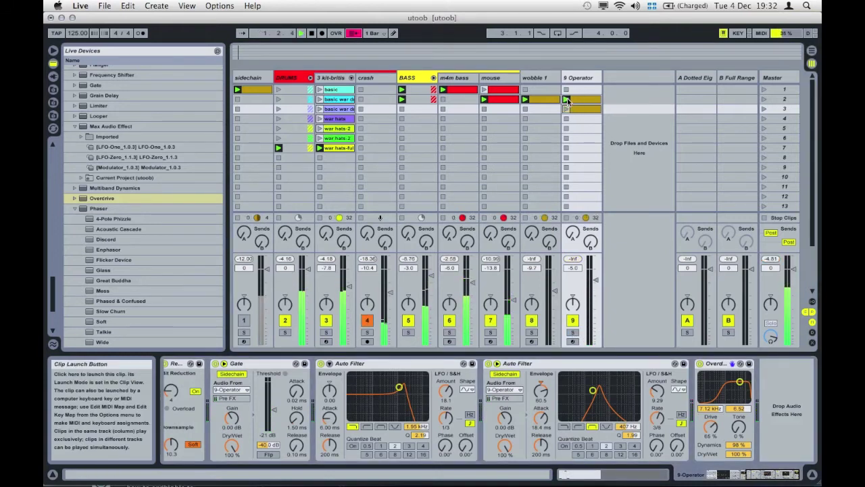
drag(595, 279, 594, 298)
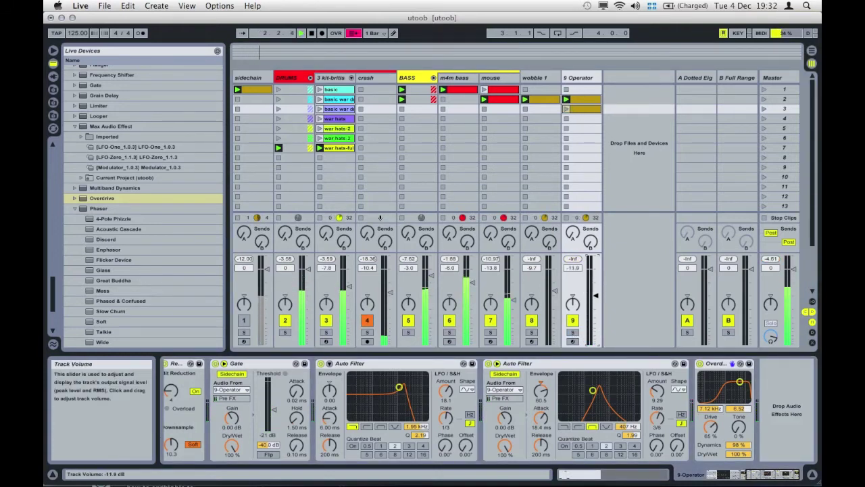
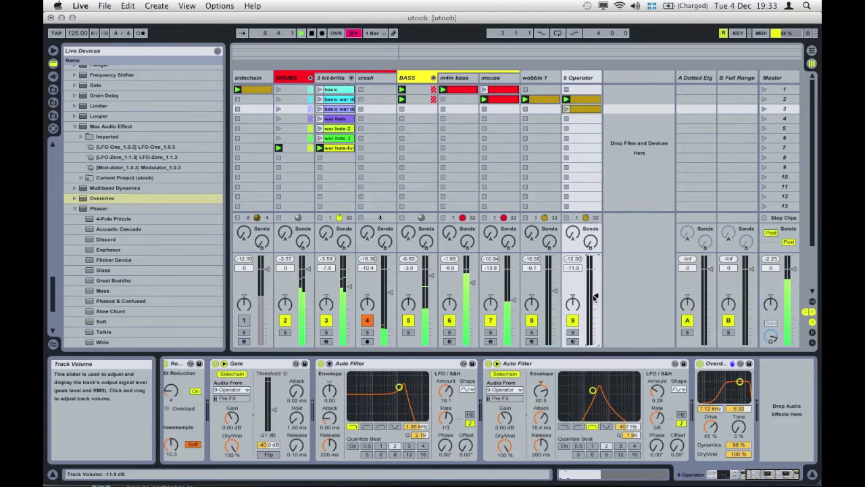
Step: Examine the notes of the m4m bass clip and of the 9 Operator clip in scene 2
click(465, 92)
double_click(465, 91)
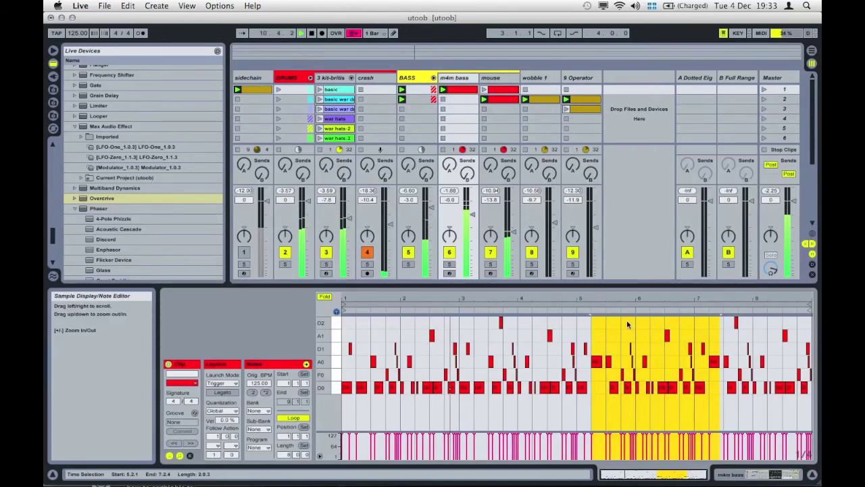
click(804, 334)
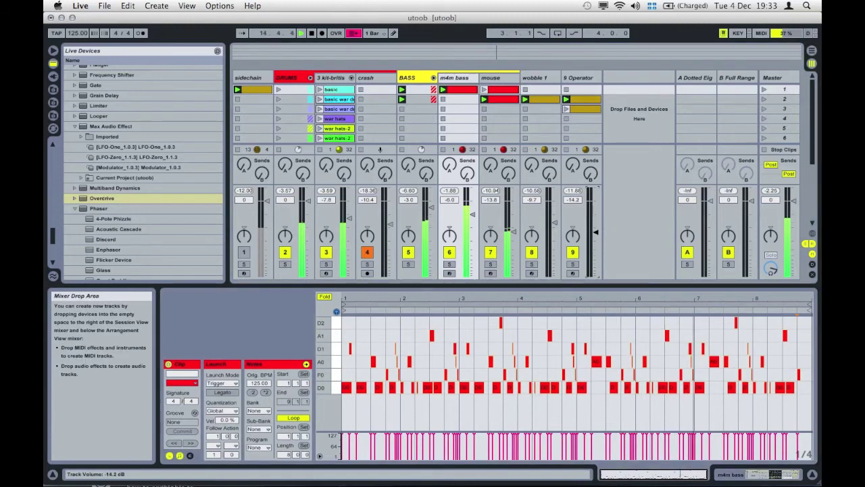
click(587, 104)
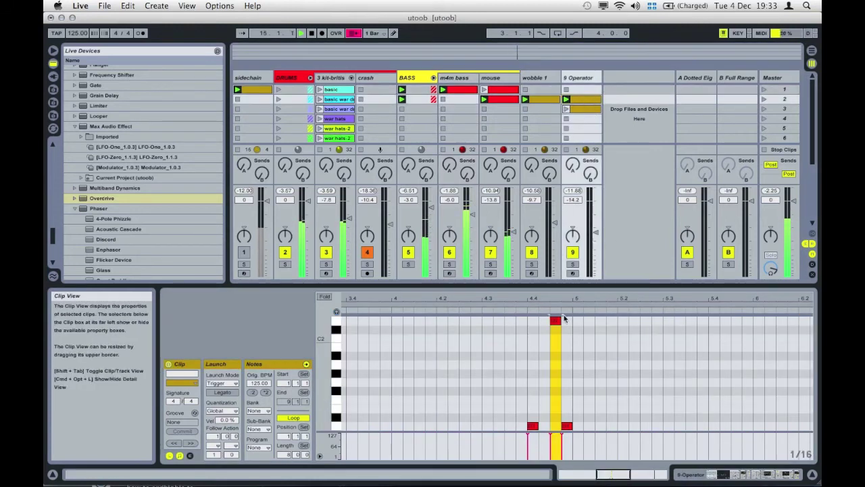
drag(561, 294, 567, 264)
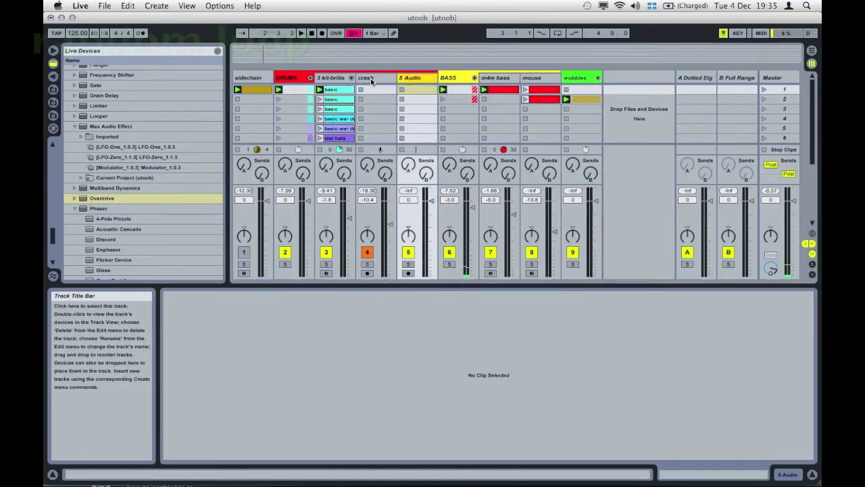
Step: Switch to Finder and audition cw_amen_comp.wav from the amen_breaks folder
key(super+Tab)
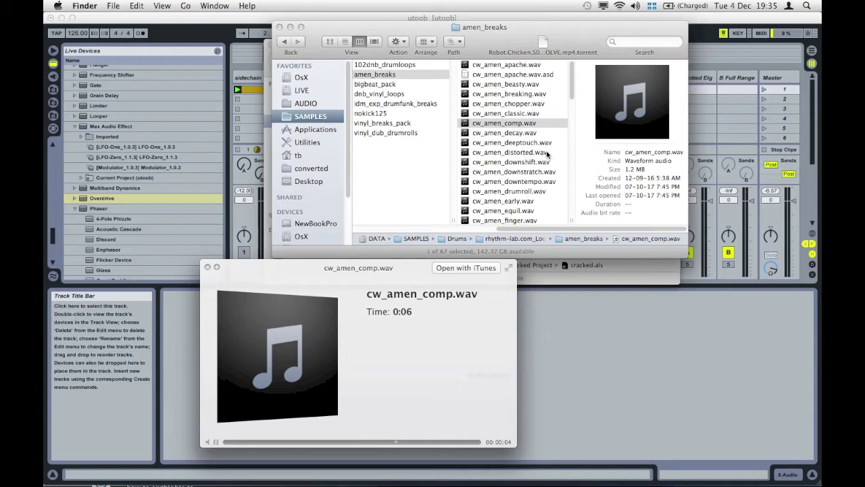
key(space)
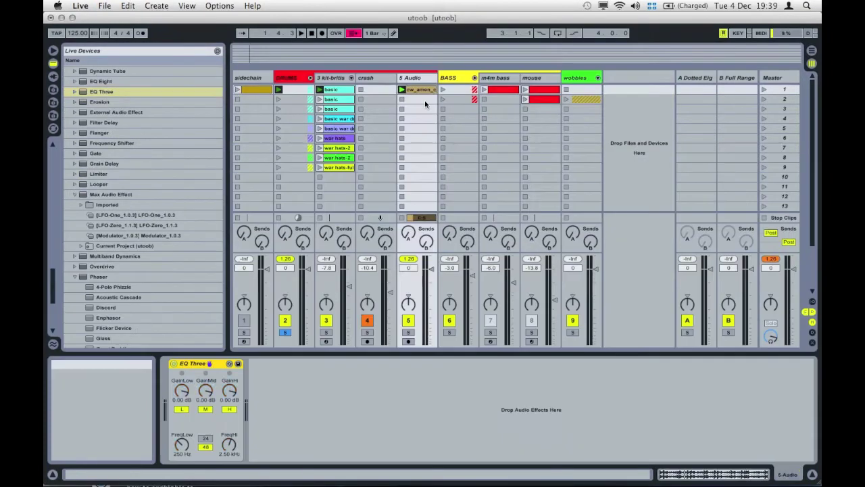
Step: On 5 Audio, turn off the EQ Three's low band, set the volume to -12.8 dB and enable looping for the cw_amen_comp clip
click(182, 409)
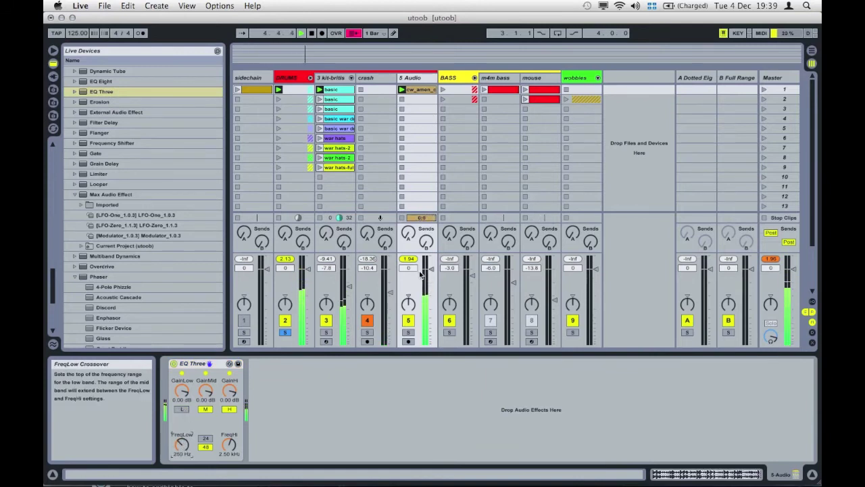
drag(431, 273, 433, 291)
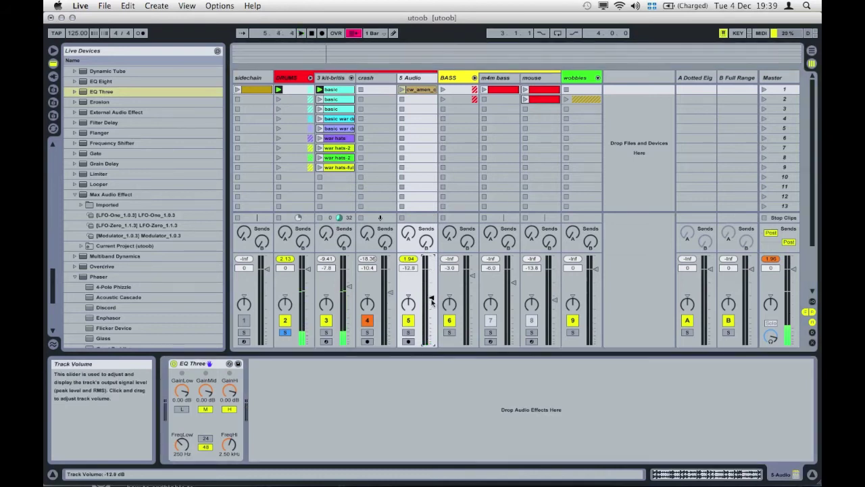
double_click(424, 91)
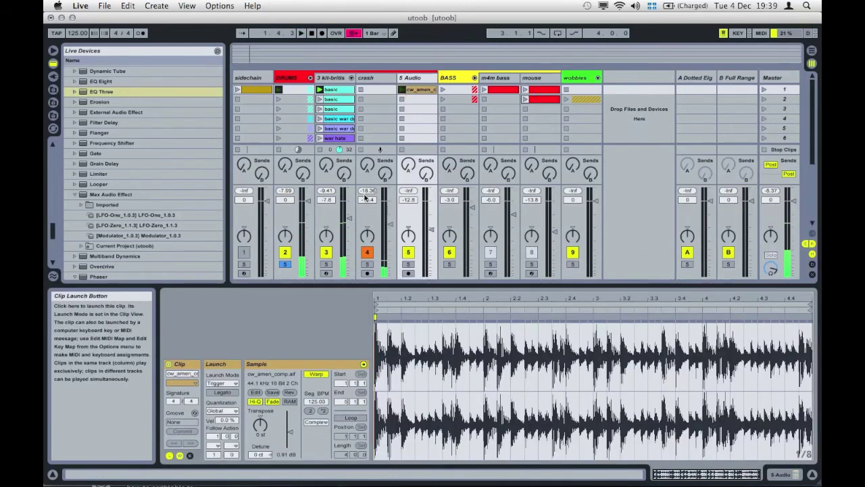
click(343, 418)
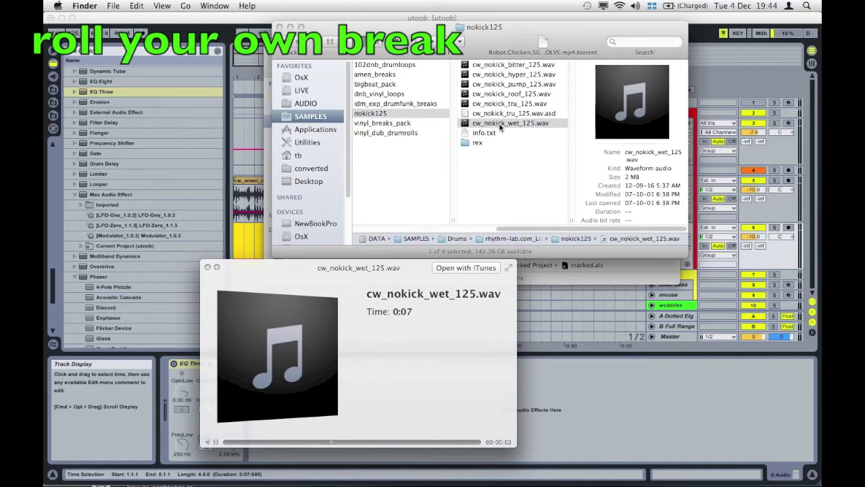
Step: Add cw_nokick_wet_125.wav from the nokick125 folder at the start of 6 Audio and set that track's volume to -8.9 dB
key(space)
drag(498, 125, 236, 248)
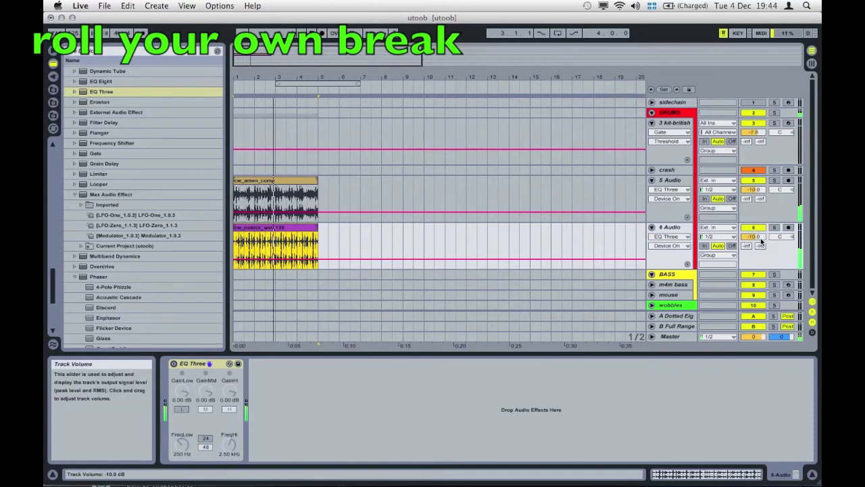
drag(757, 238, 756, 221)
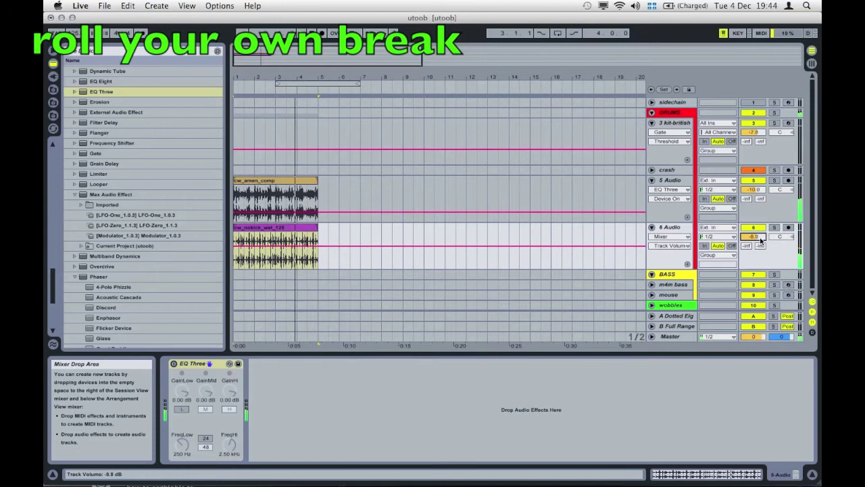
Step: Activate the EQ Three on both 5 Audio and 6 Audio, and adjust the low crossover frequency on 6 Audio
click(676, 181)
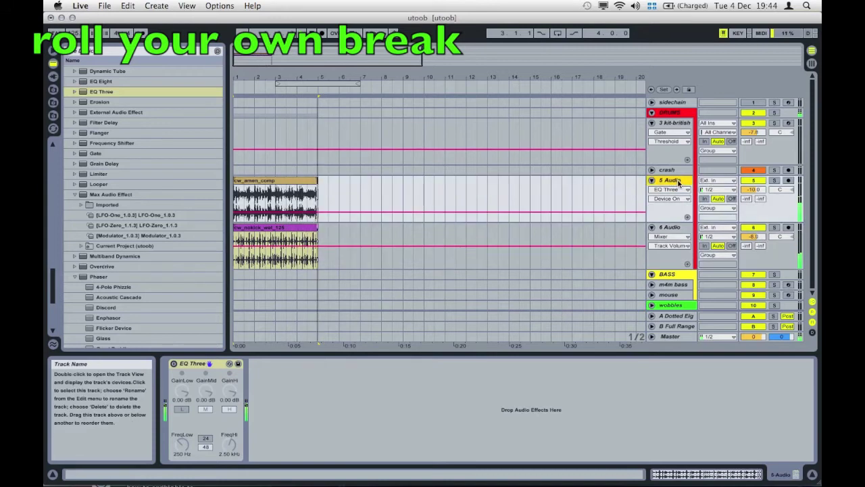
click(174, 364)
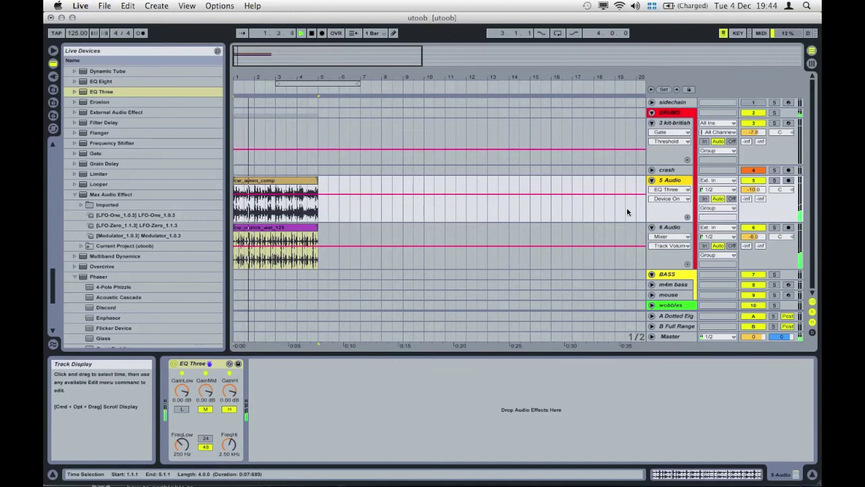
drag(240, 75, 240, 79)
click(679, 227)
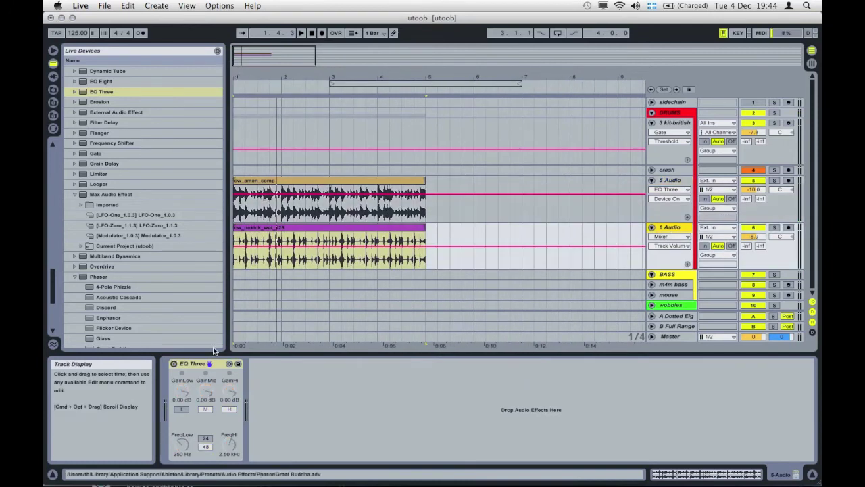
click(174, 365)
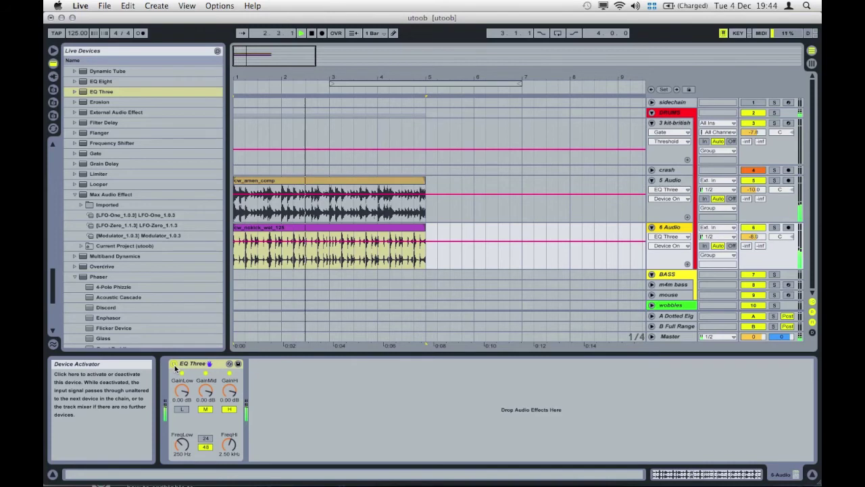
drag(182, 438, 181, 437)
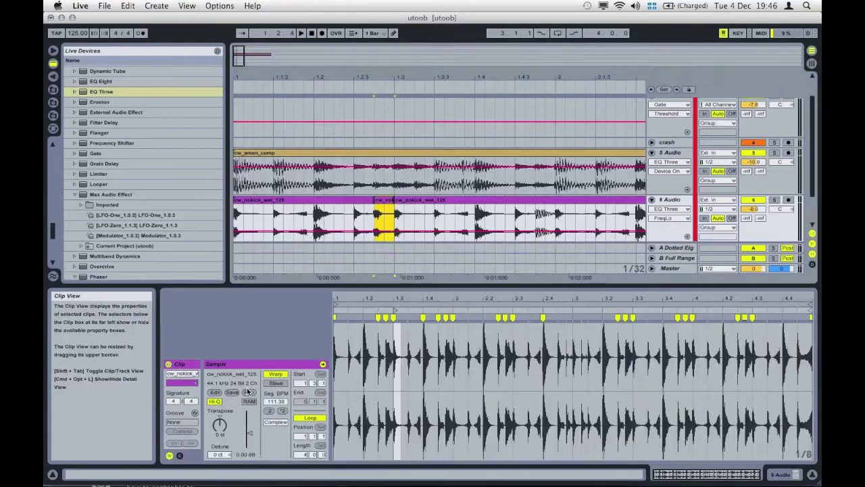
Step: Reverse the short cw_nokick_wet_125 slice from 1.2.4 to 1.3.1 on 6 Audio
key(space)
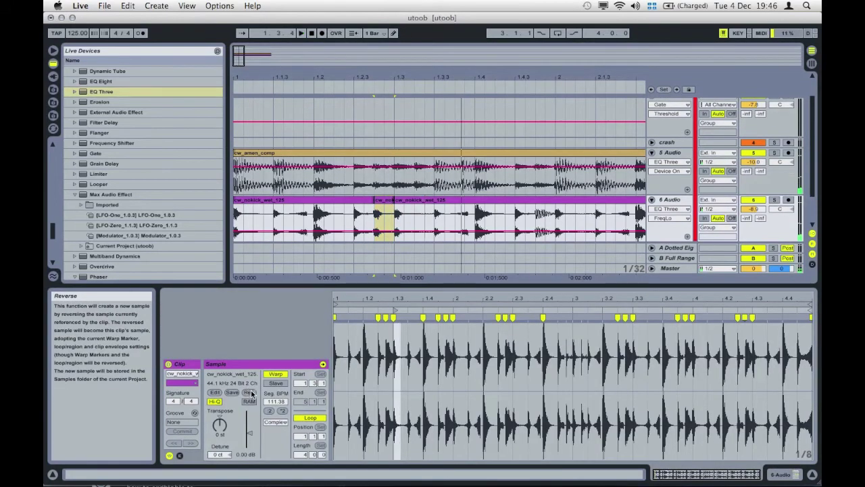
click(251, 394)
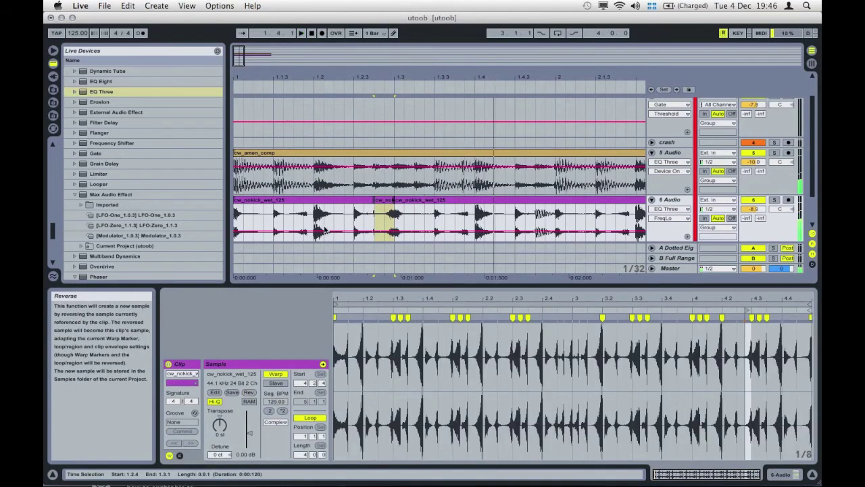
click(303, 223)
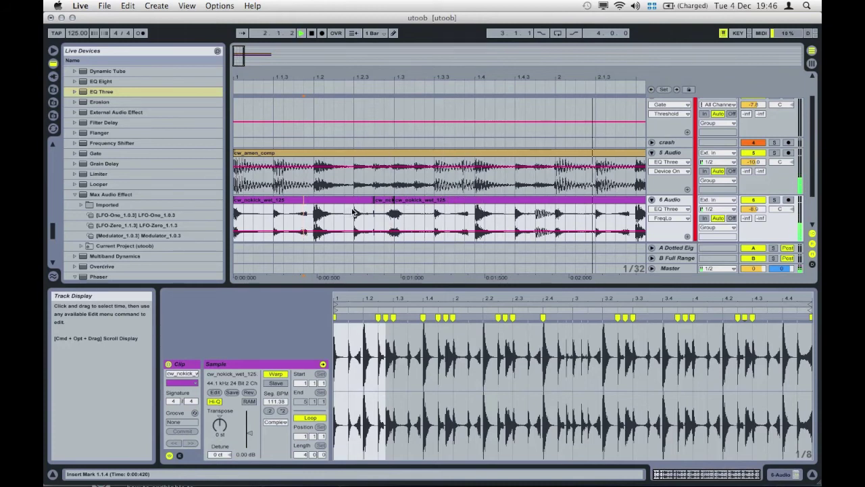
Step: Copy the reversed no-kick slice to 1.4.4, and again another two beats further along 6 Audio
drag(384, 201, 546, 207)
key(space)
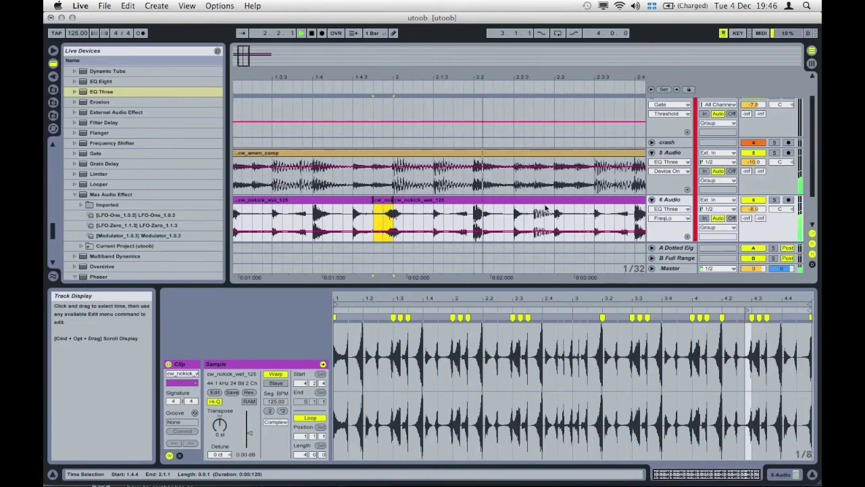
drag(382, 204, 542, 217)
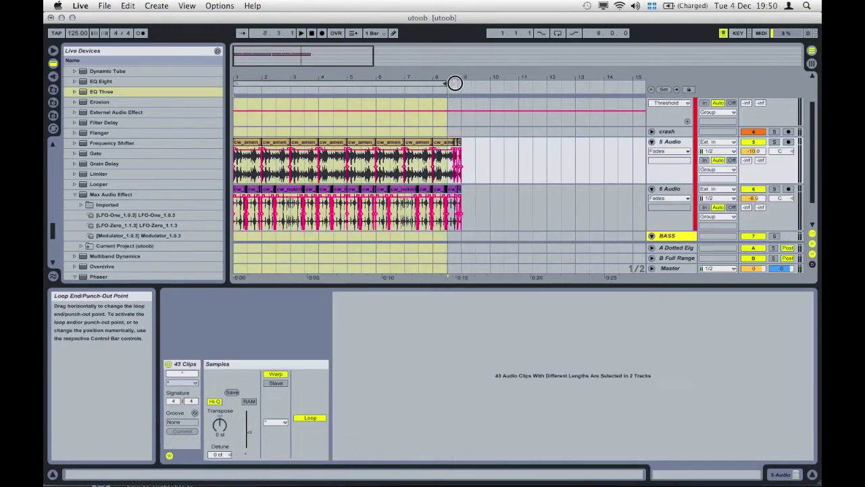
Step: Extend the arrangement loop to eight bars, ending at bar 9, and check the track levels in Session View
drag(453, 81, 462, 85)
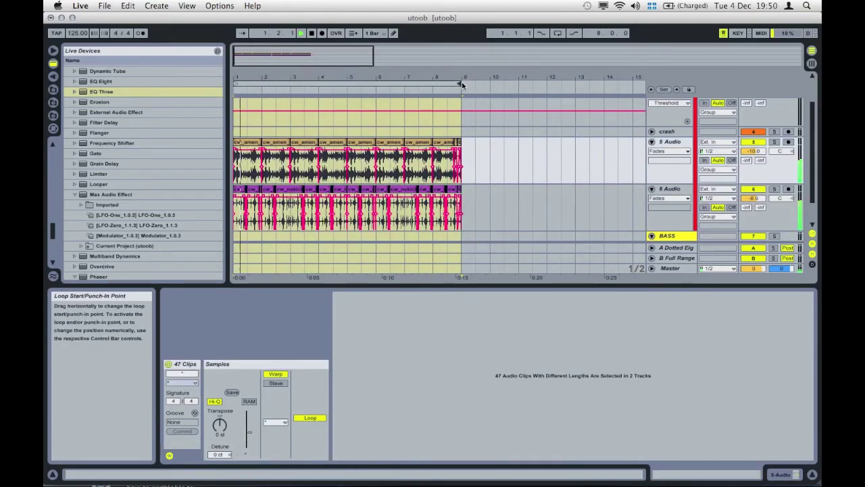
key(Tab)
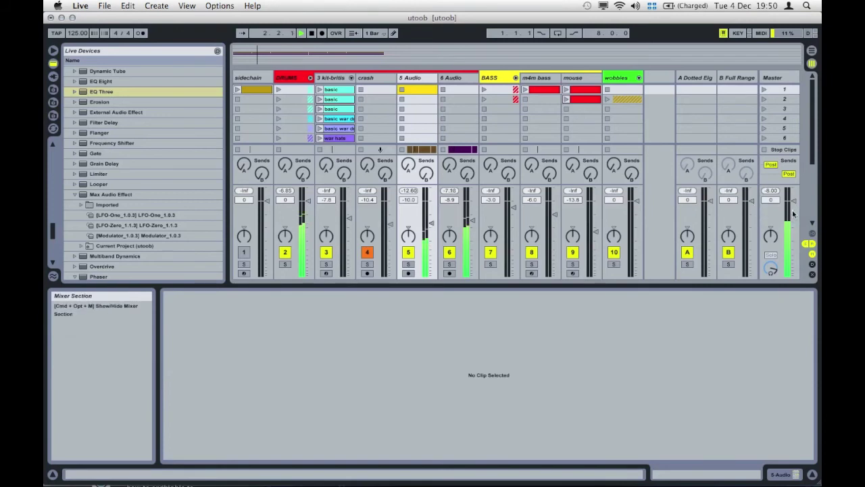
key(Tab)
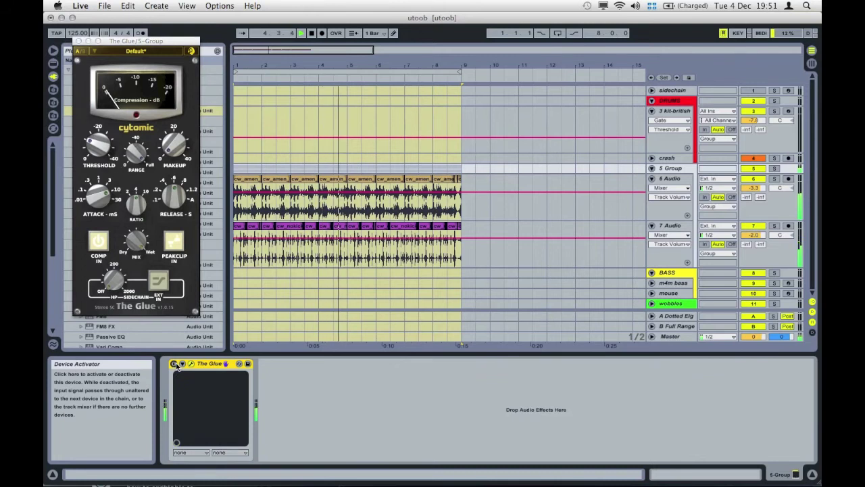
Step: Activate The Glue compressor on 5 Group, close its plug-in window and stop playback
click(175, 364)
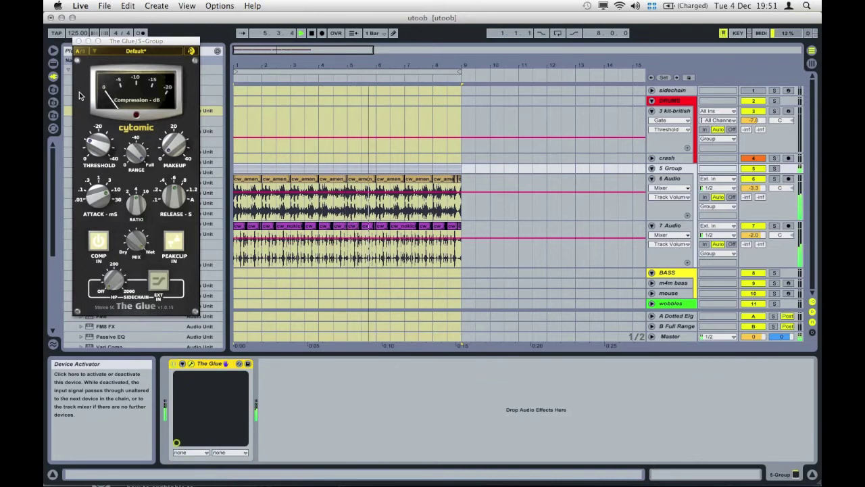
click(79, 41)
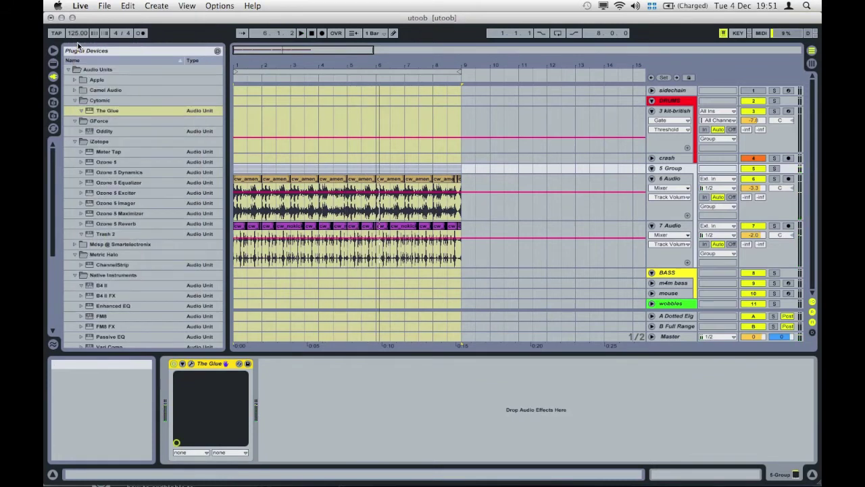
key(space)
Step: Export the looped range 1.1.1 to 9.1.1 from the Master as a 16-bit, 44100 Hz WAV named utoobdrumloop
click(386, 70)
key(super+shift+r)
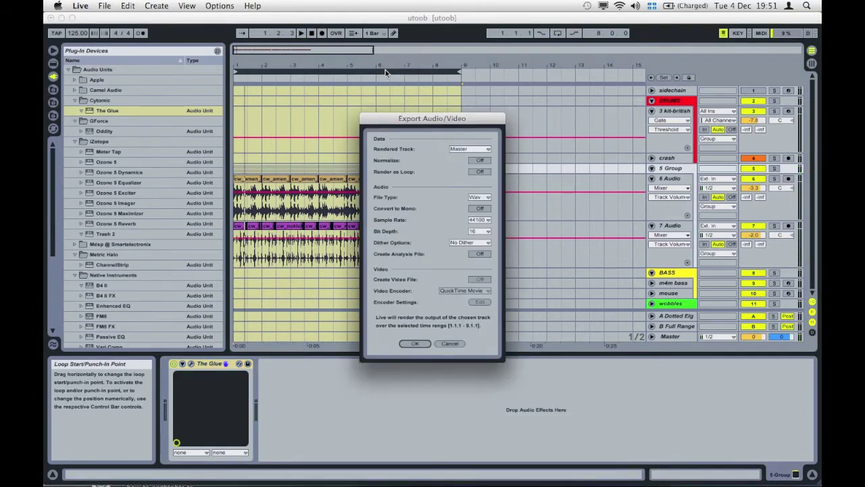
key(Return)
click(563, 283)
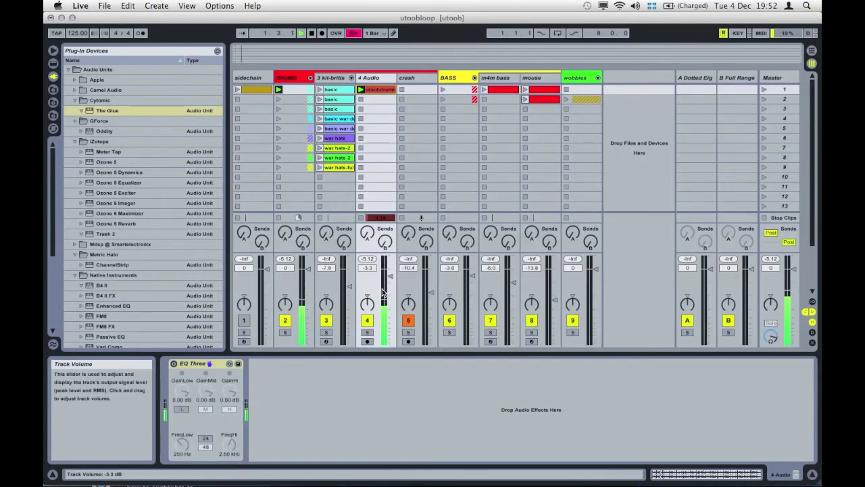
Step: Lower the 4 Audio track volume to -11.6 dB and turn on looping for its utoobdrumloop clip
drag(390, 277, 390, 300)
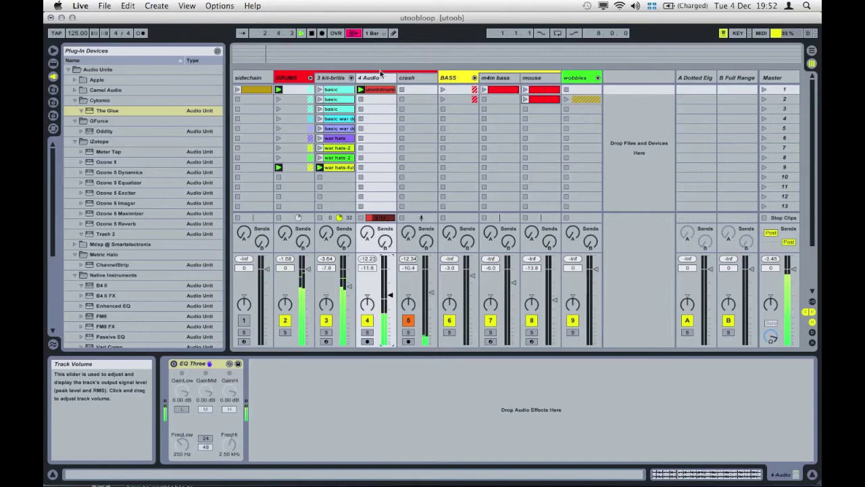
click(377, 90)
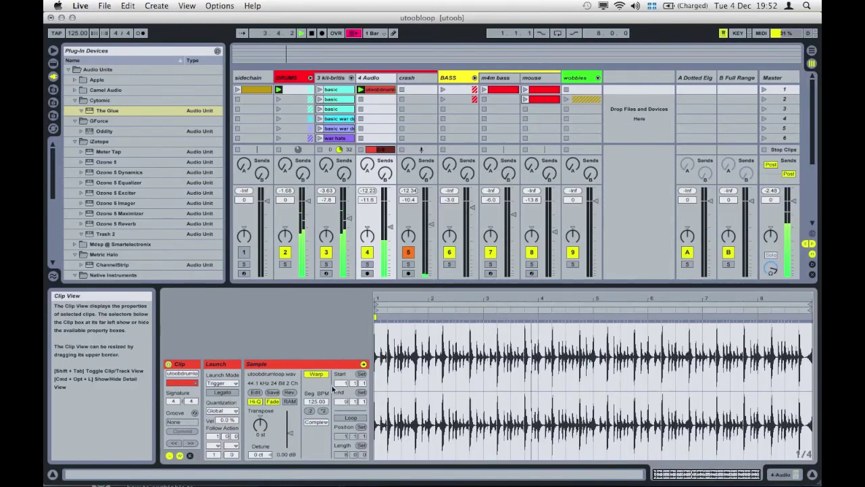
click(351, 417)
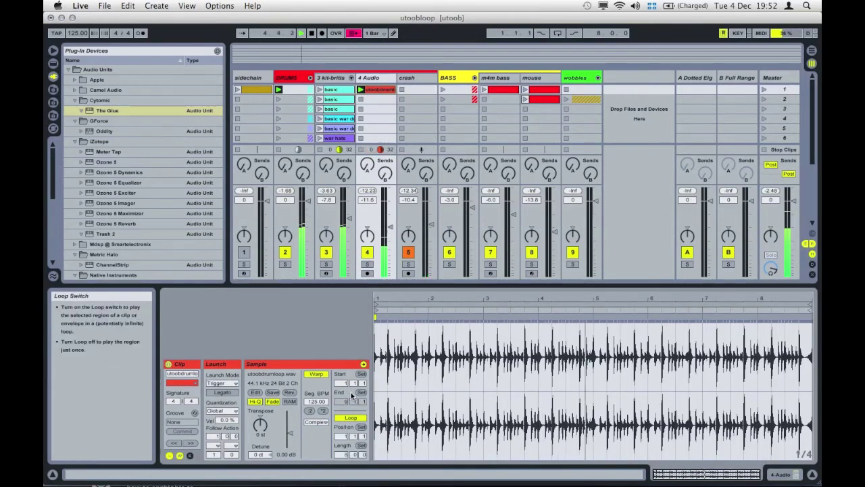
Step: Select the lower war hats-2 clip, just above the playing war hats clip on track 3
scroll(345, 104, down, 5)
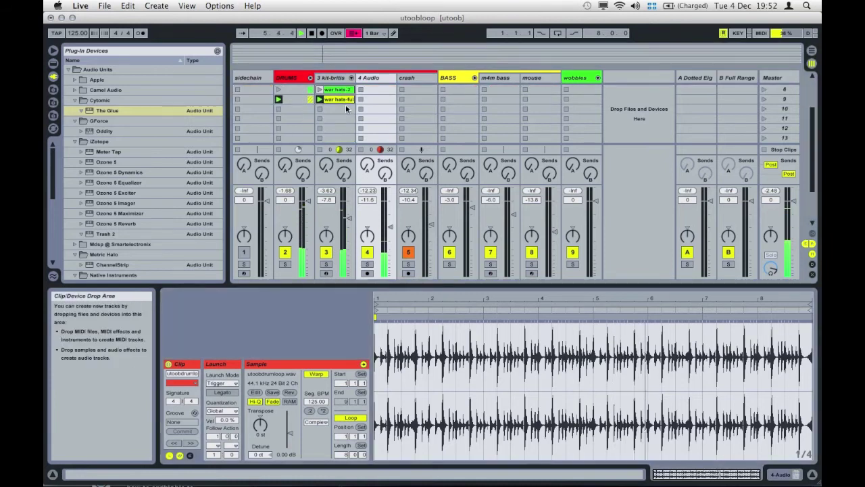
click(343, 92)
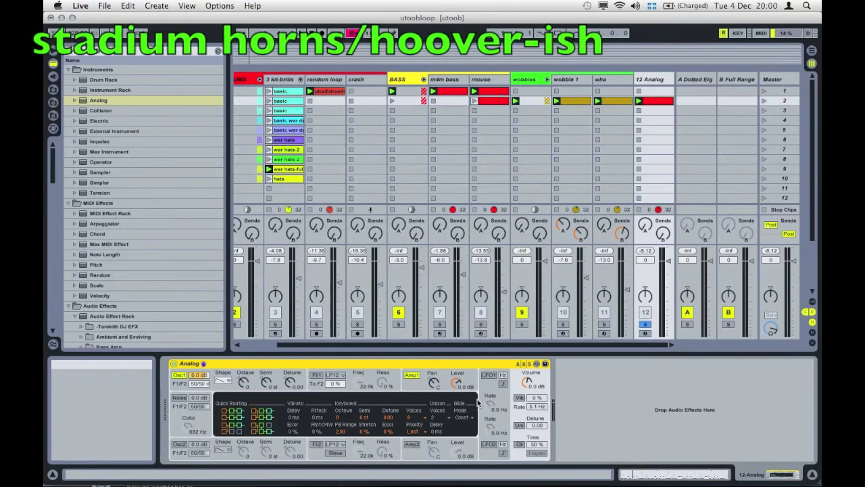
Step: Display Analog's Amp1 settings, audition 12 Analog soloed and in the mix, and set its track volume to -10.7 dB
click(422, 391)
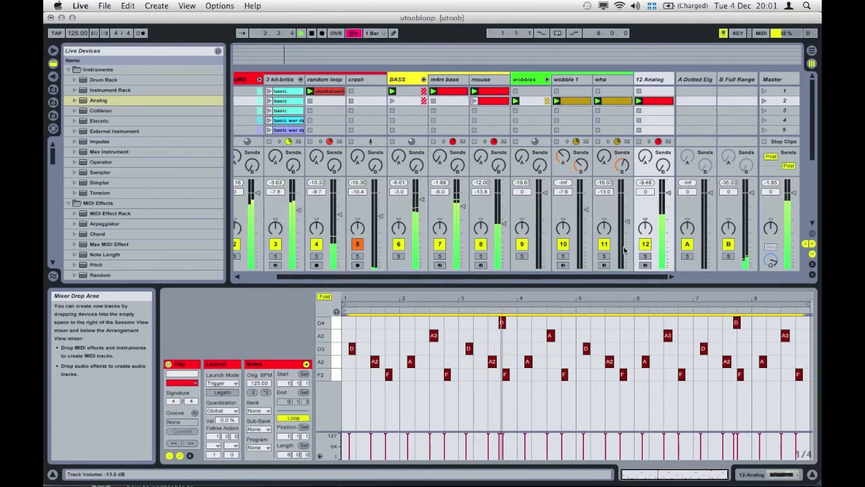
click(645, 255)
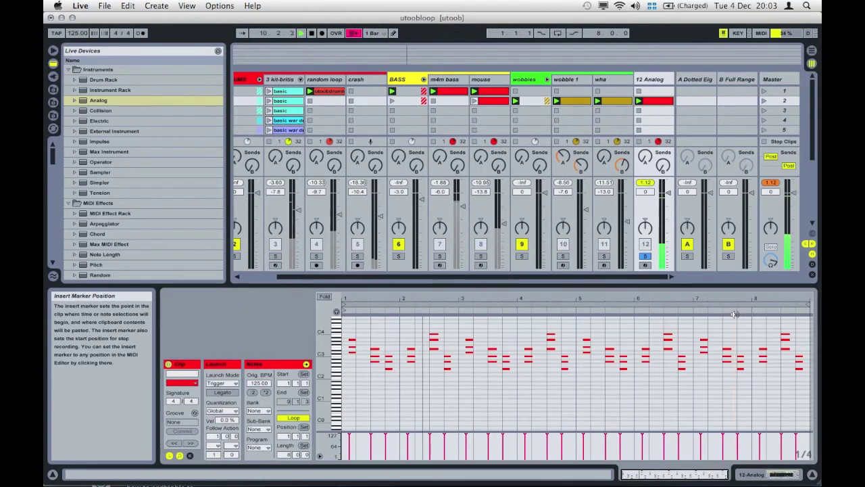
click(645, 255)
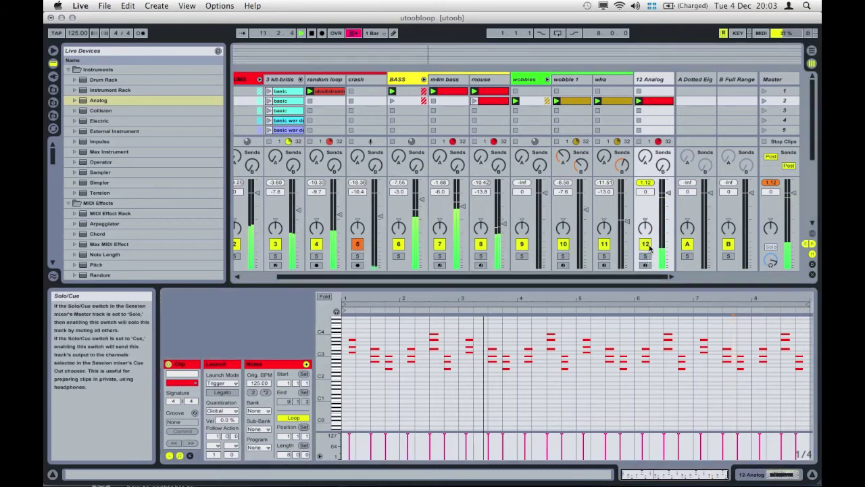
drag(668, 221, 667, 208)
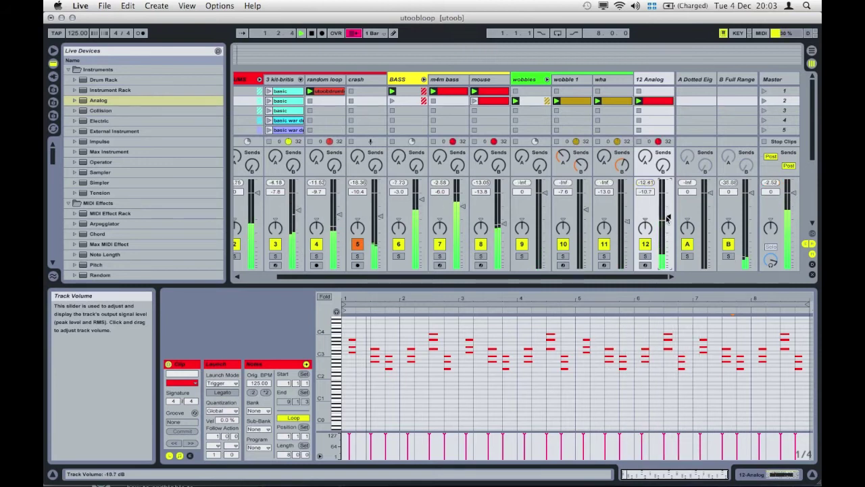
Step: Lengthen the chords at 3.3 and 5.3 in the 12 Analog clip to one full beat each
drag(365, 298, 367, 345)
click(491, 395)
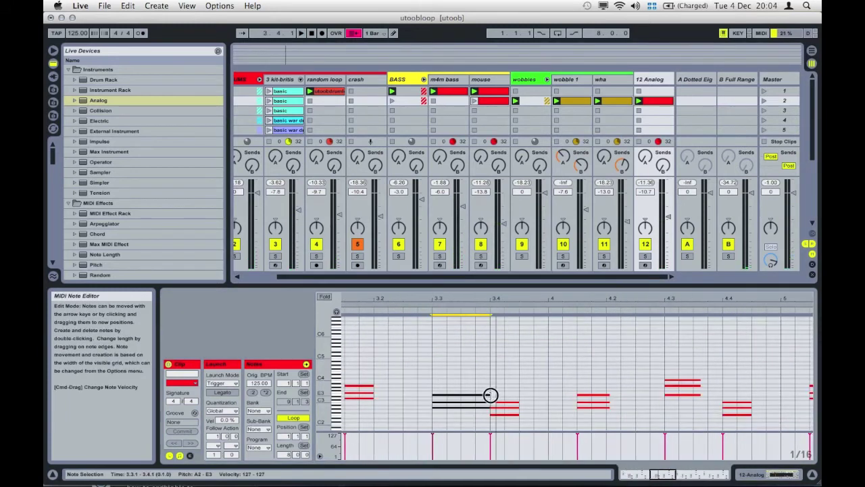
key(space)
scroll(491, 395, right, 6)
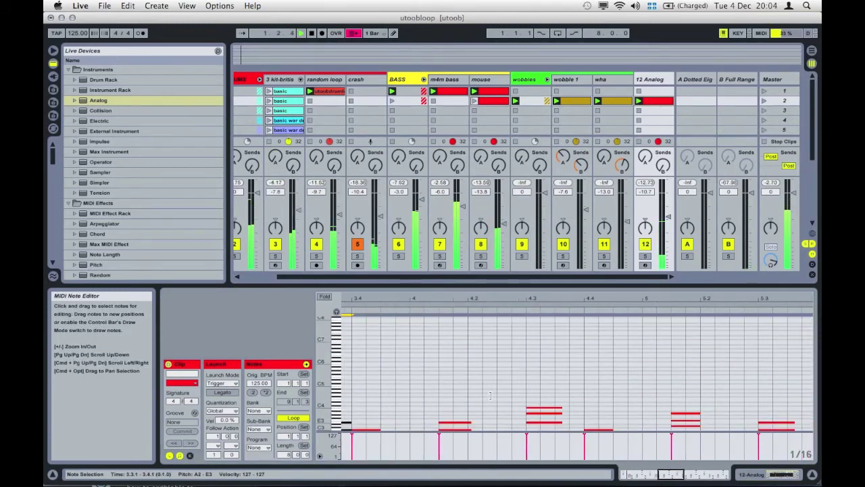
scroll(555, 389, down, 3)
scroll(555, 389, right, 4)
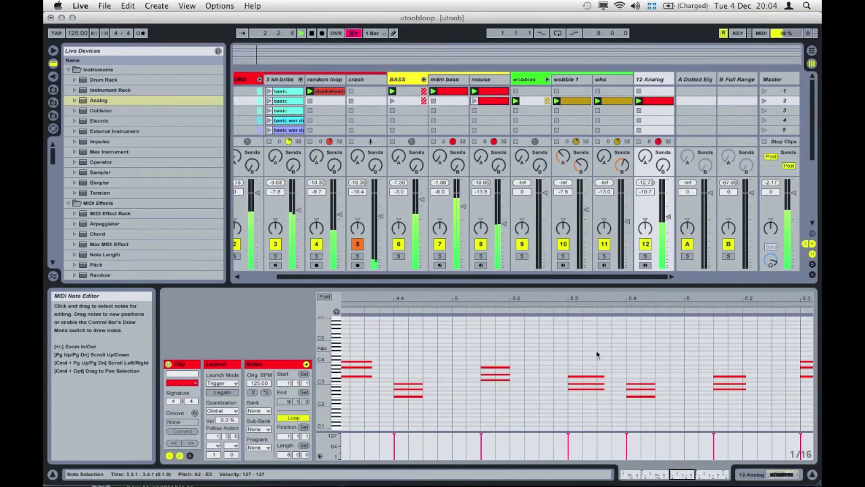
drag(597, 353, 596, 404)
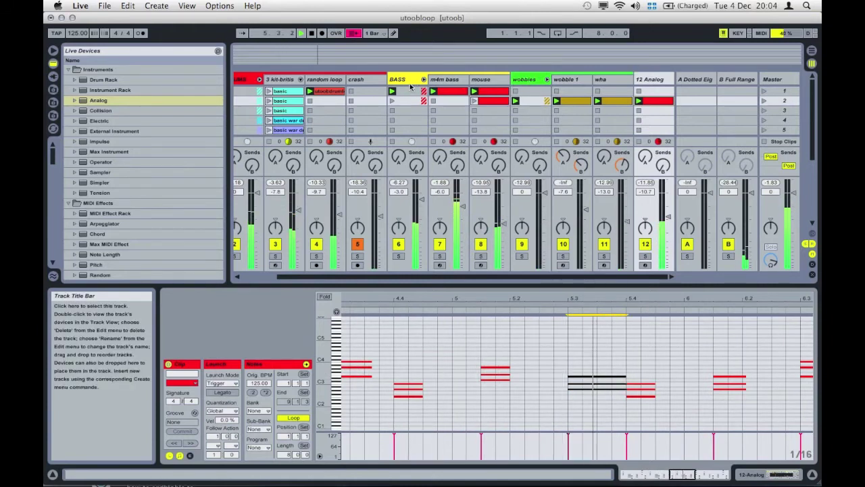
Step: Copy the sidechain Compressor from BASS to the end of 12 Analog's chain and set its threshold to -16.2 dB
double_click(410, 86)
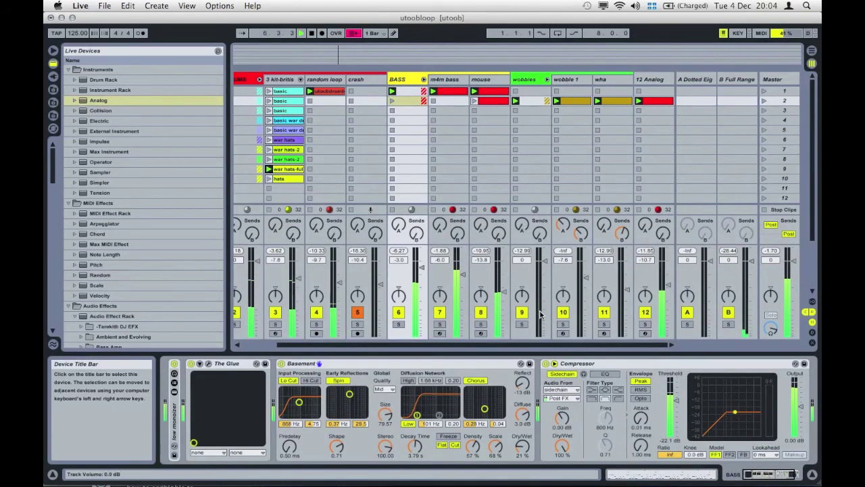
click(609, 363)
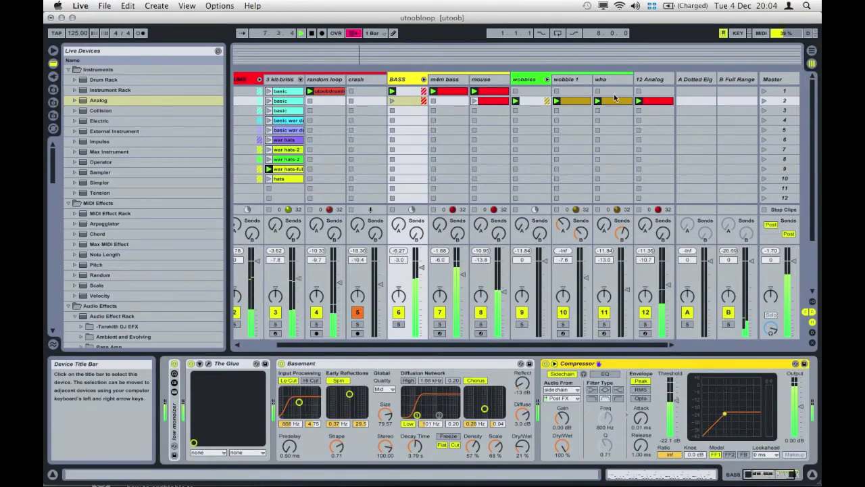
click(650, 80)
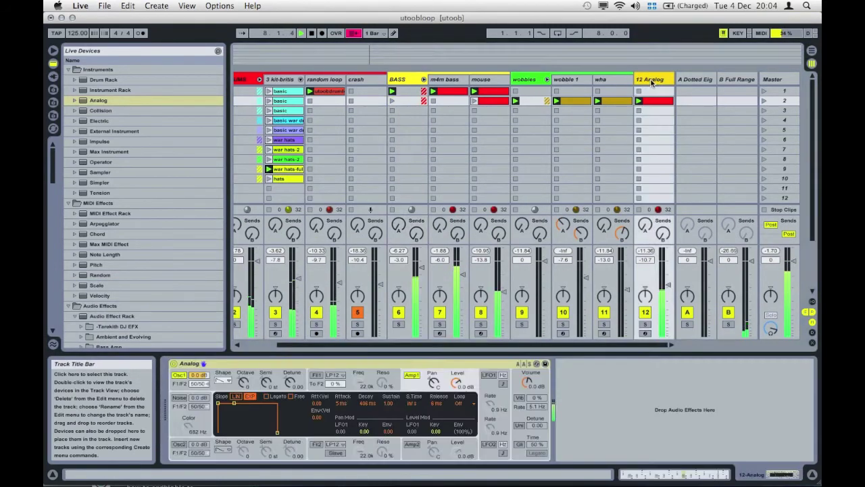
click(602, 385)
key(super+v)
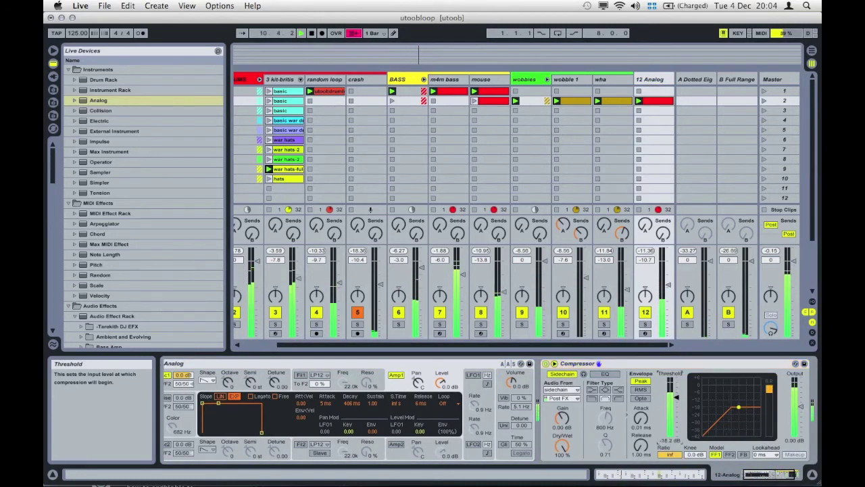
drag(680, 401, 680, 396)
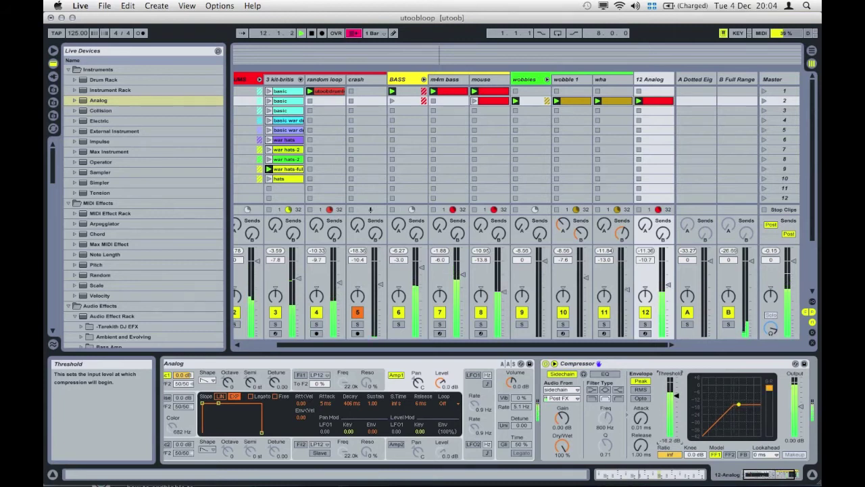
Step: Lengthen the chord at 7.3 in the 12 Analog clip to end at 7.4, and check the neighbouring chords
double_click(658, 100)
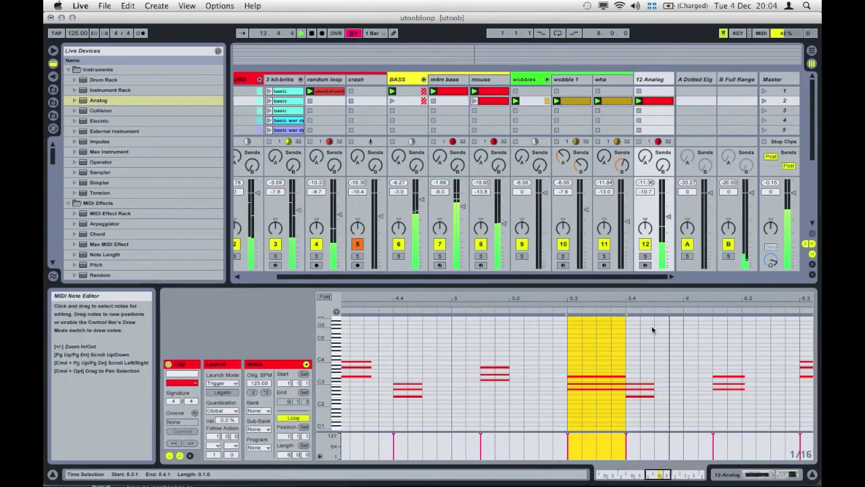
scroll(653, 329, right, 10)
scroll(652, 329, right, 2)
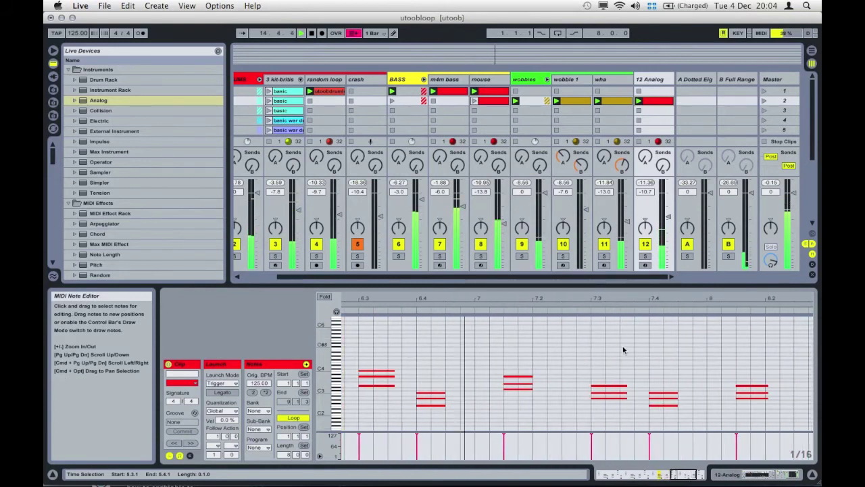
drag(610, 356, 646, 385)
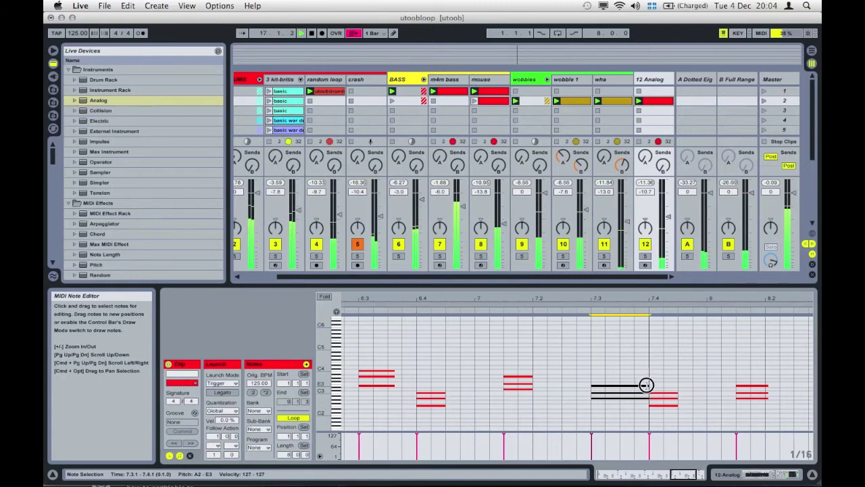
scroll(647, 387, right, 5)
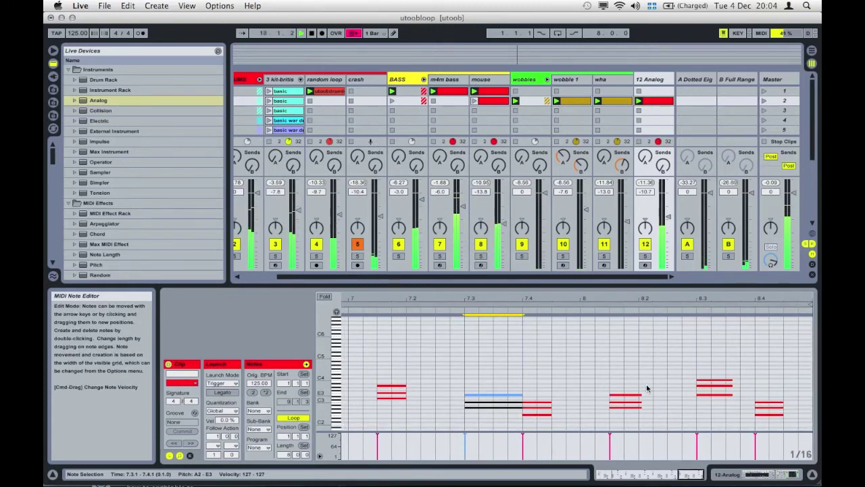
scroll(646, 387, up, 2)
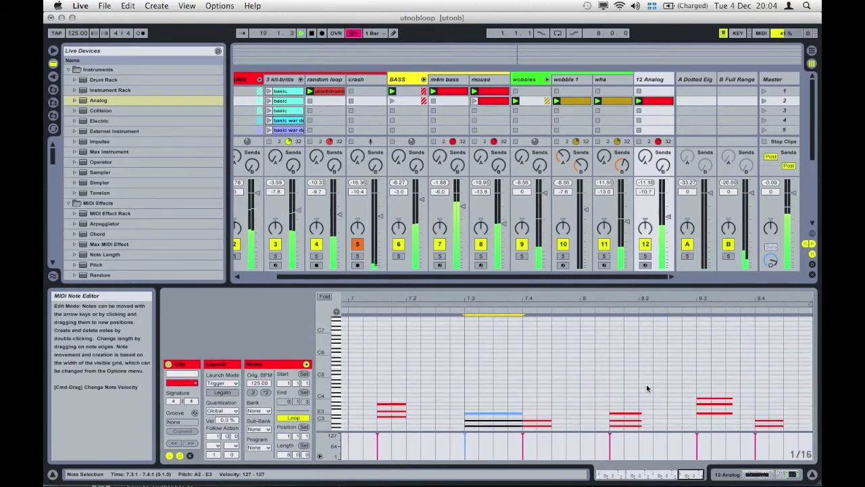
scroll(646, 385, left, 10)
scroll(646, 385, down, 2)
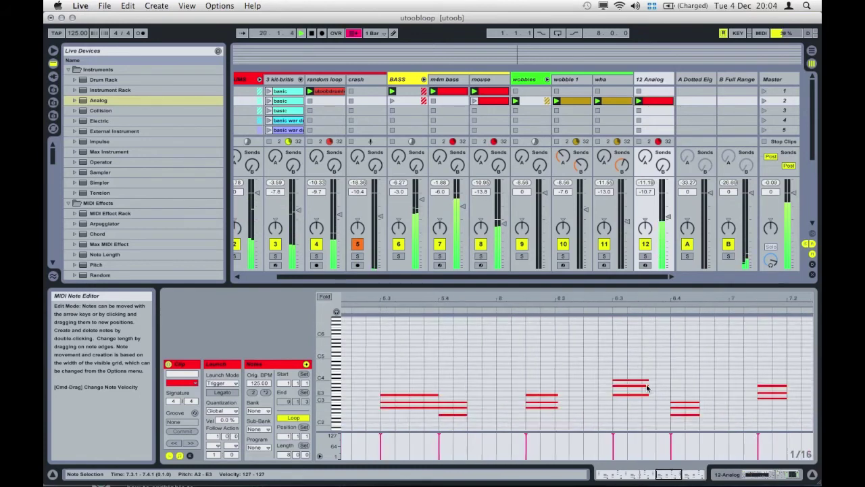
scroll(646, 385, left, 2)
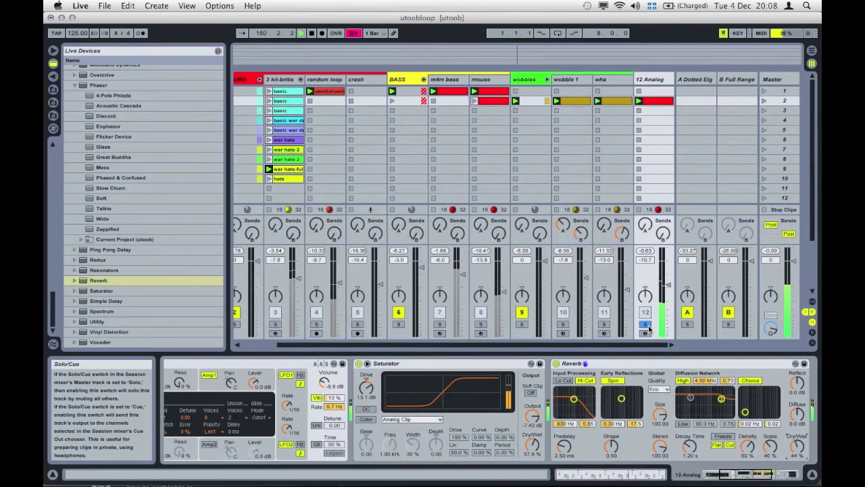
Step: Unsolo 12 Analog and lower its sidechain Compressor threshold to -19.5 dB
click(647, 326)
scroll(642, 382, right, 5)
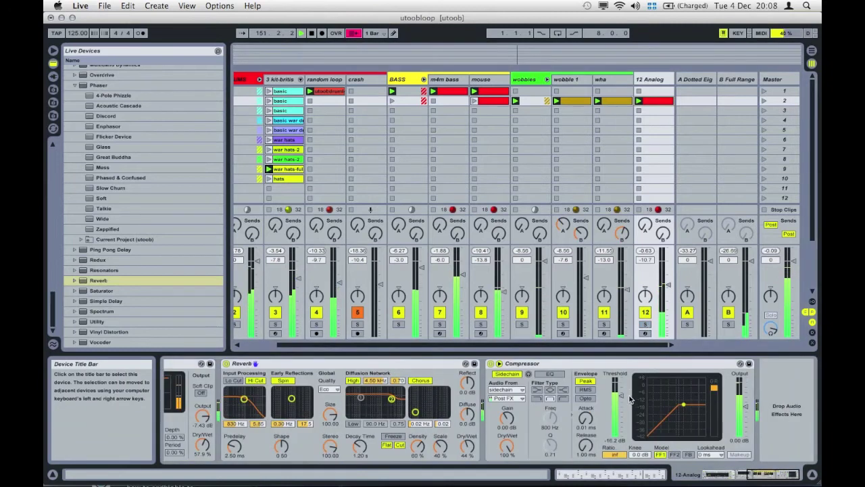
mouse_move(629, 399)
mouse_down()
mouse_move(630, 408)
mouse_move(621, 400)
mouse_up()
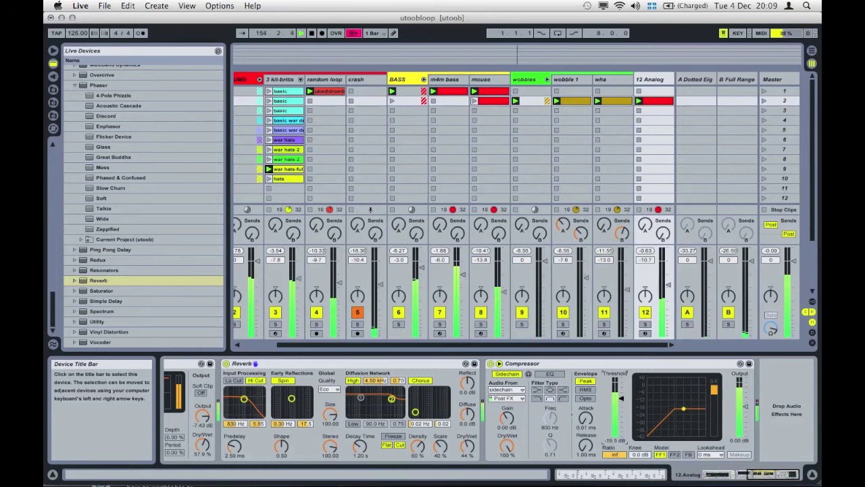
Step: Delete the last chord at the end of the 12 Analog clip
click(653, 101)
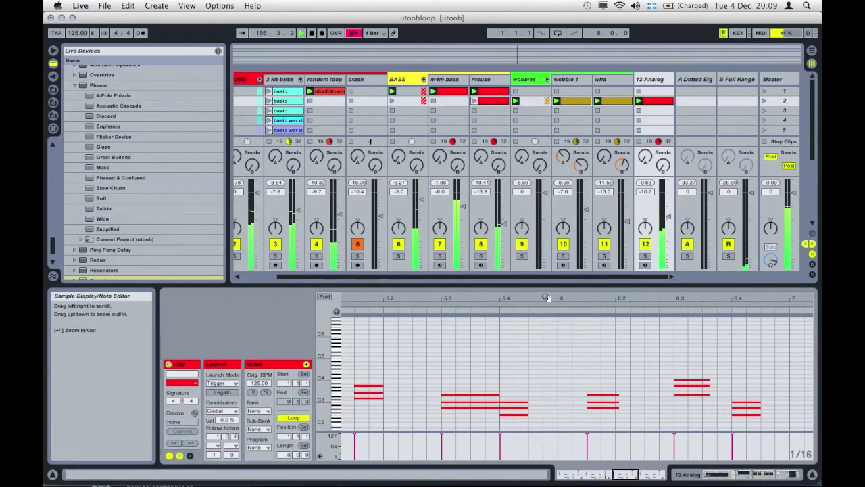
drag(552, 299, 551, 243)
key(space)
drag(804, 380, 803, 425)
key(Delete)
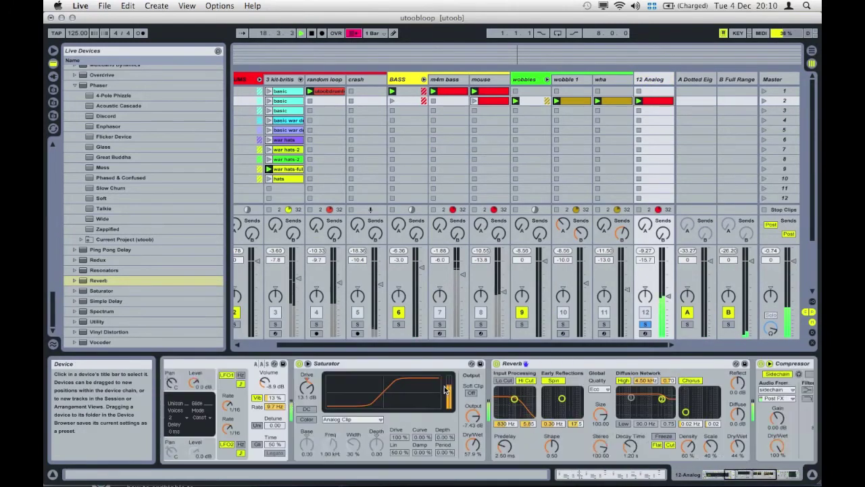
Step: Insert a default Phaser between Analog and Saturator in the 12 Analog device chain
scroll(445, 387, left, 5)
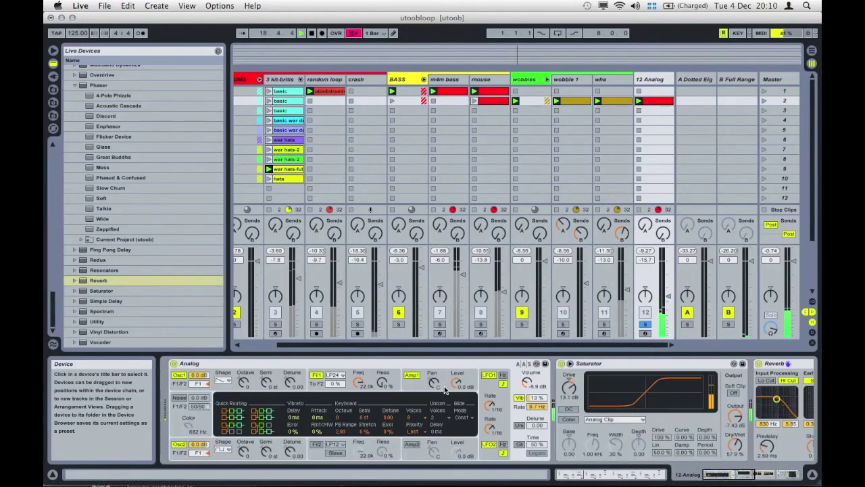
scroll(122, 175, up, 5)
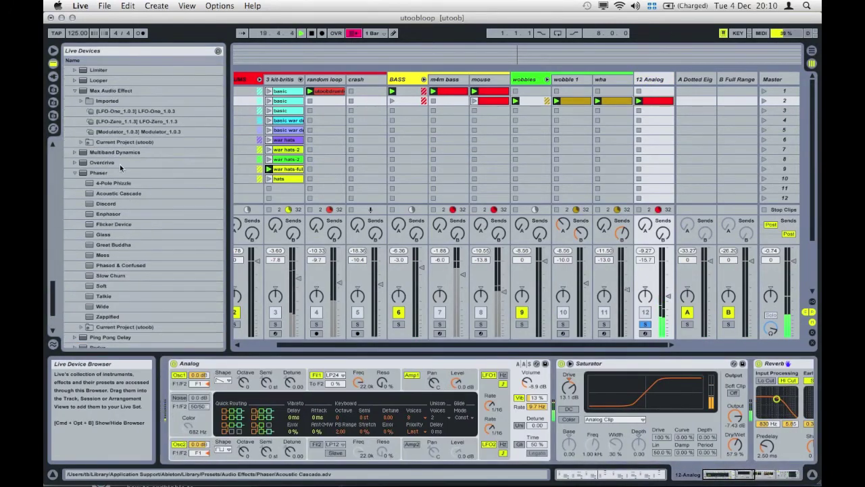
click(118, 172)
drag(489, 353, 564, 379)
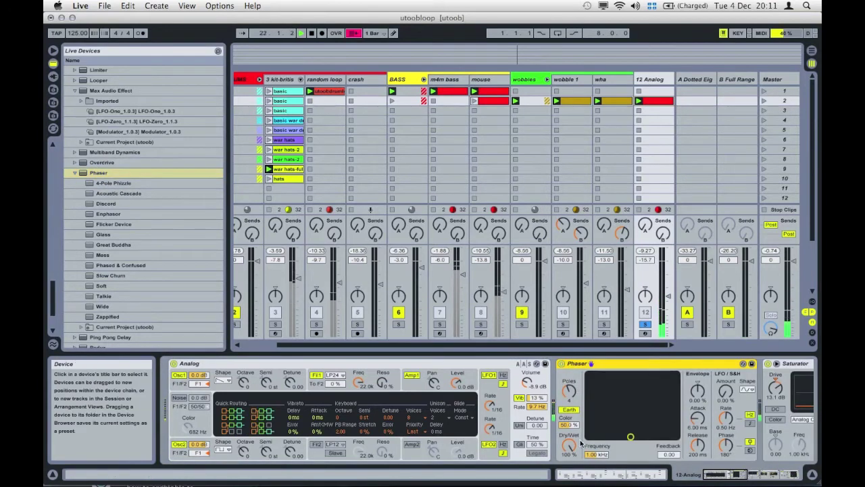
Step: Set the Phaser to 47.6 % dry/wet and 61.9 % LFO amount, and lower Analog's output volume to -10 dB
drag(570, 445, 571, 463)
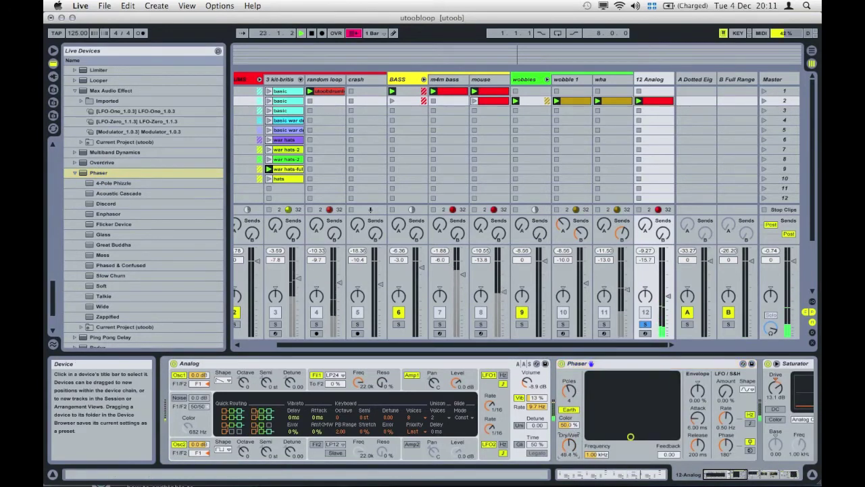
drag(725, 394, 725, 371)
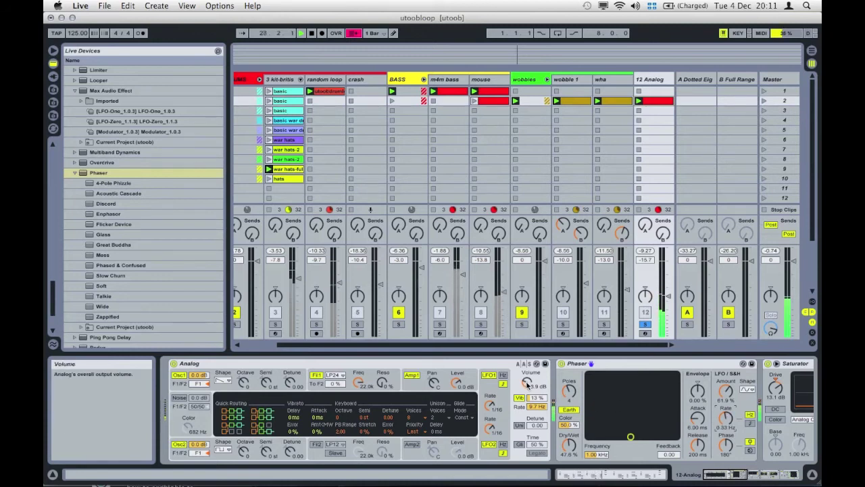
drag(526, 383, 527, 386)
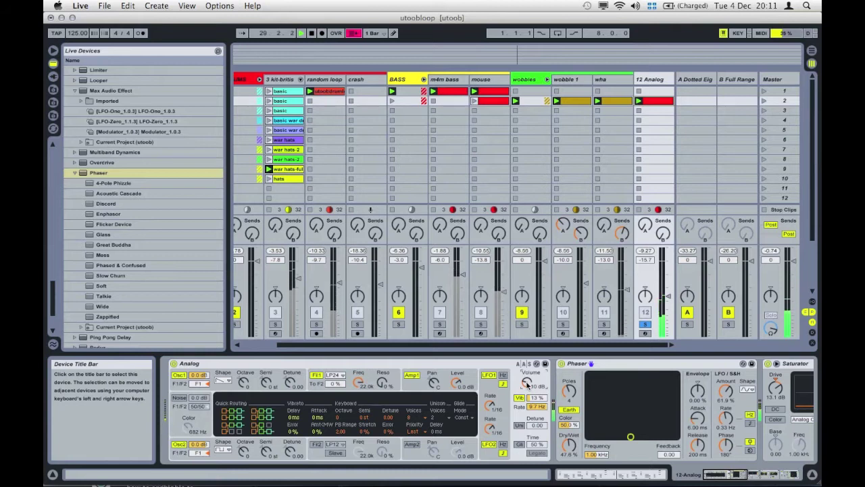
Step: Enable Soft Clip on the 12 Analog Saturator, set its dry/wet to 55.6 %, and compare the sound with it bypassed
scroll(608, 419, right, 5)
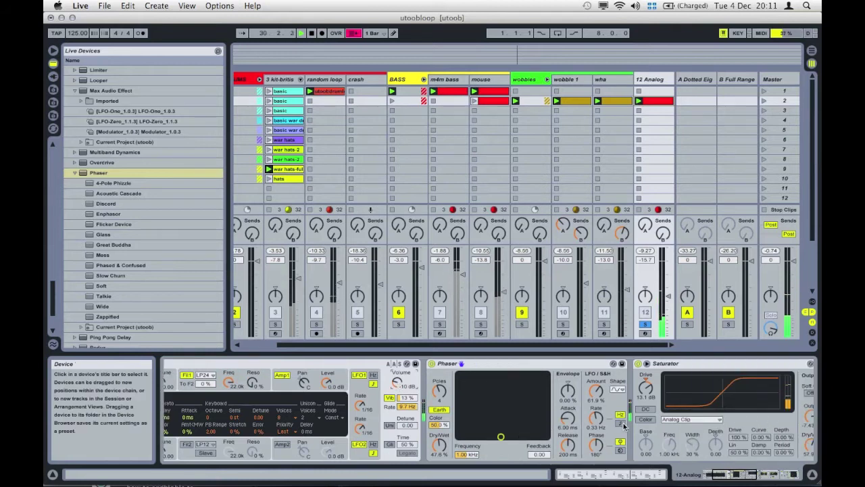
scroll(623, 424, right, 6)
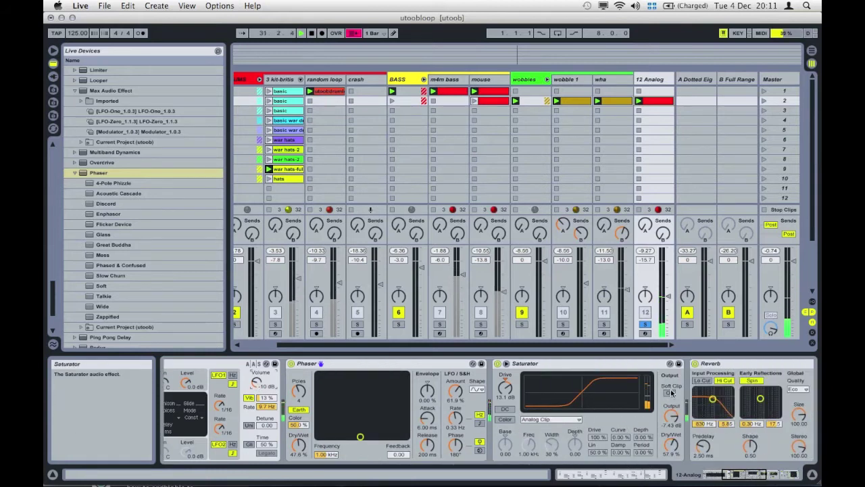
click(670, 393)
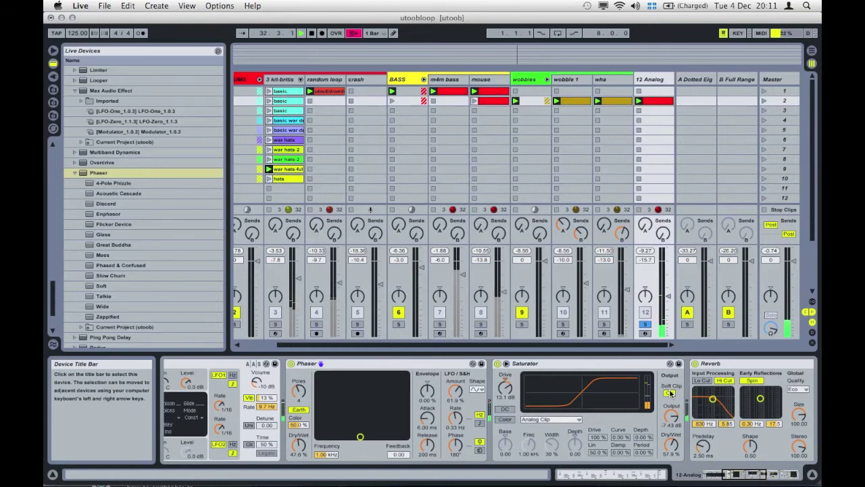
click(497, 364)
click(497, 363)
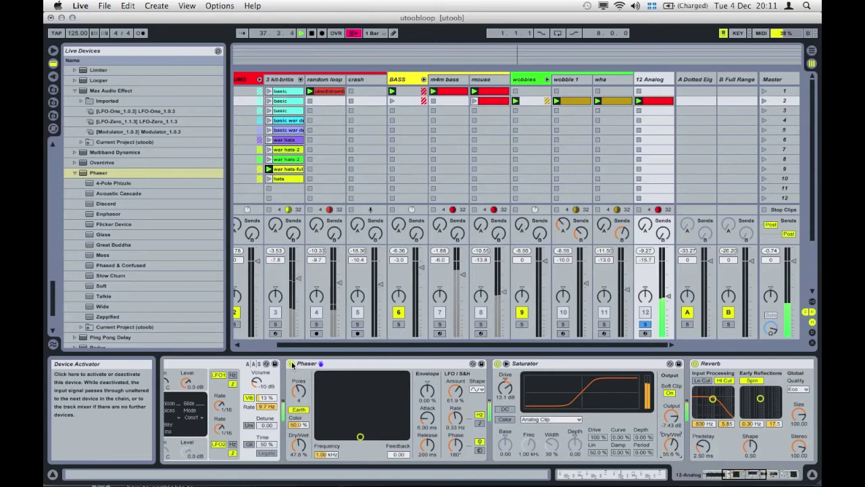
Step: Move the Phaser to between the Saturator and the Reverb in the 12 Analog device chain
click(365, 367)
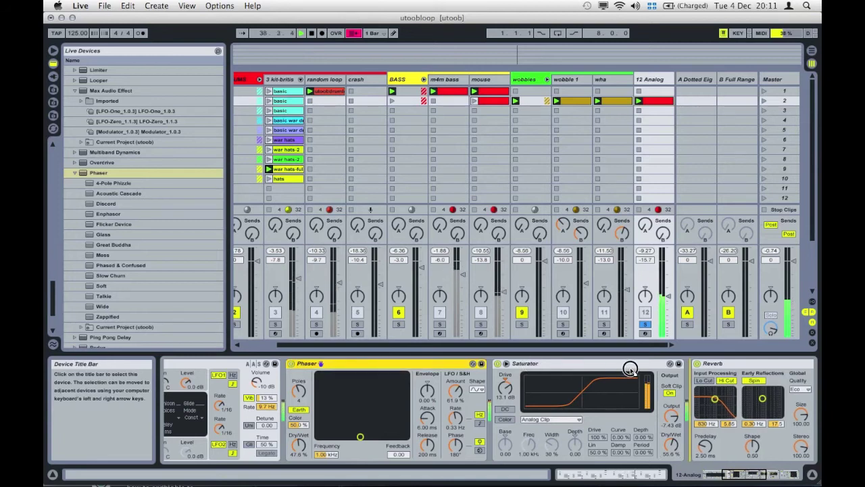
drag(366, 367, 632, 372)
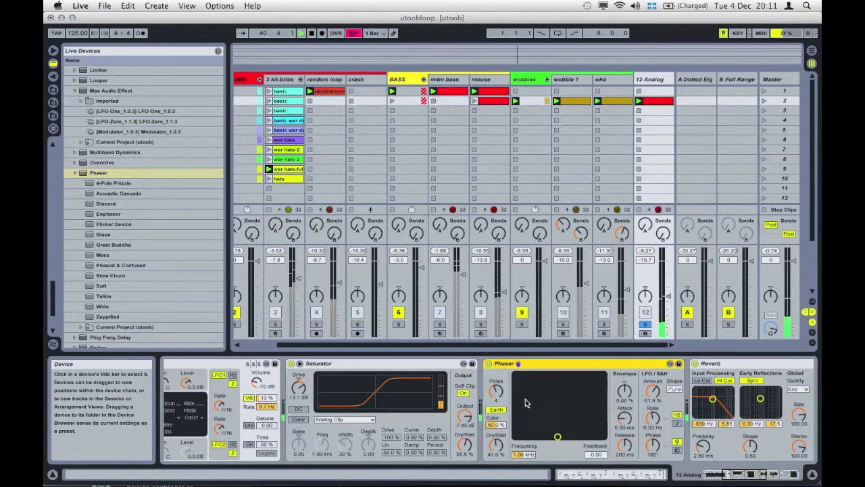
click(495, 409)
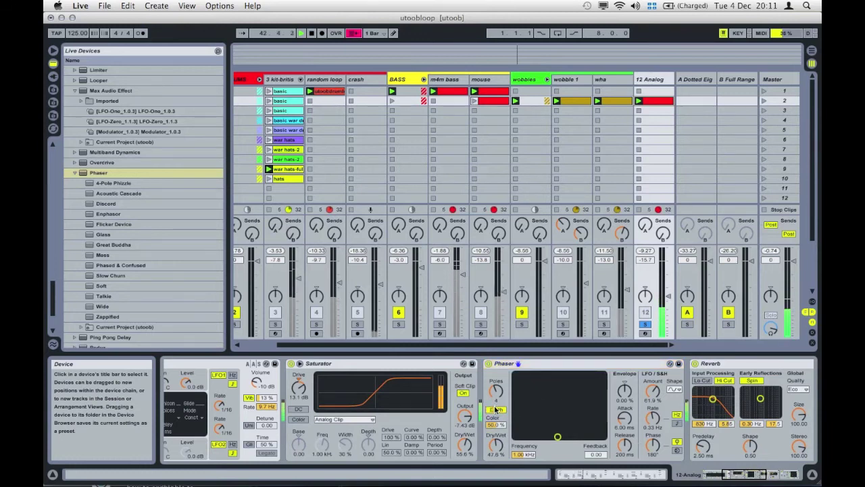
Step: Unsolo the 12 Analog track to hear it in the full mix, and select the track
click(645, 325)
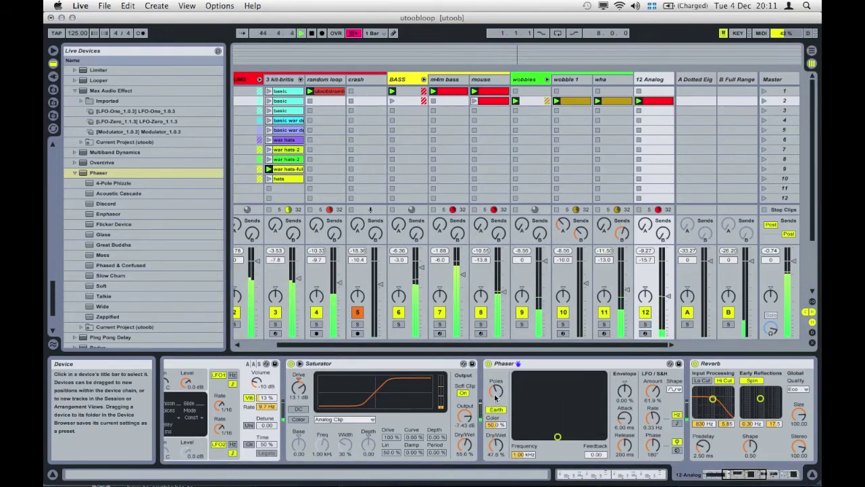
scroll(494, 396, left, 5)
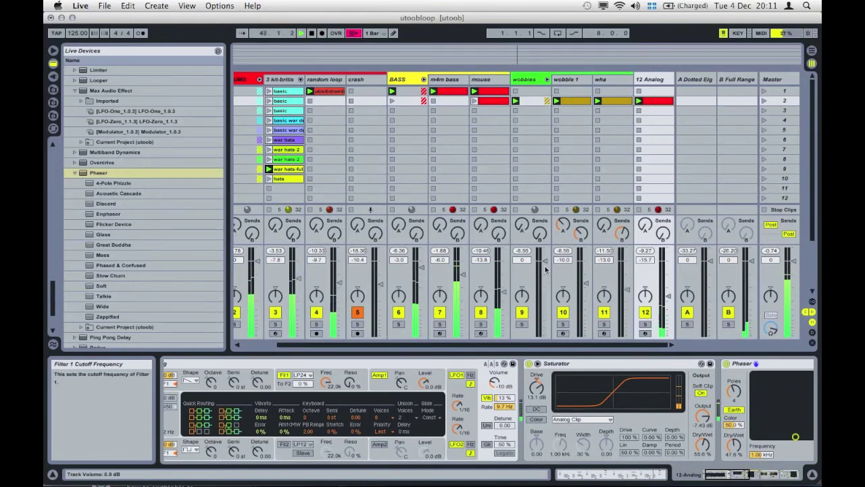
click(652, 79)
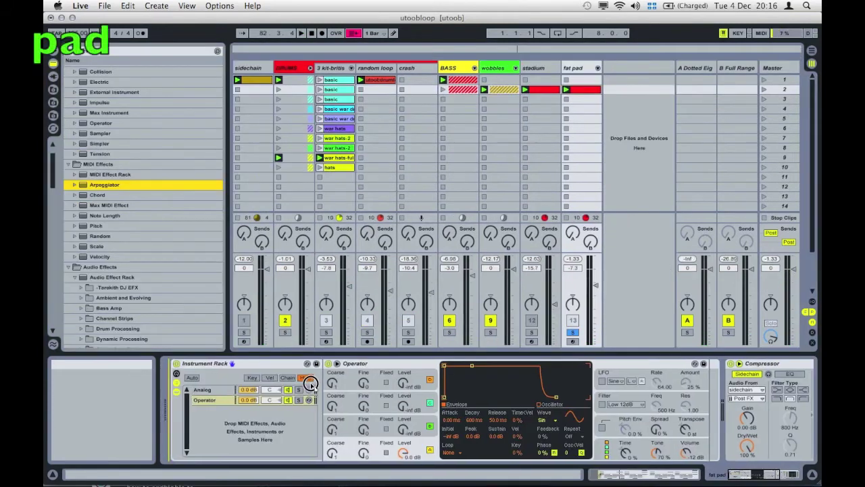
Step: Insert an Arpeggiator before Operator in the Operator chain of the fat pad Instrument Rack
click(328, 381)
drag(329, 384, 329, 383)
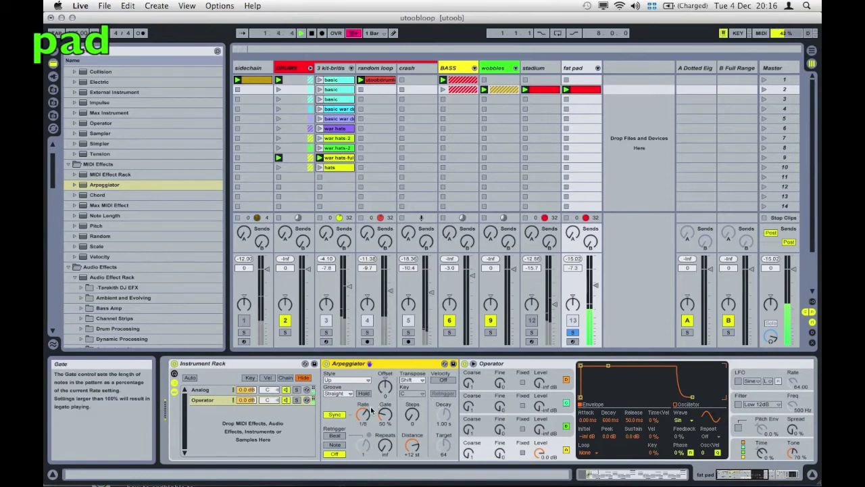
Step: Set oscillator A's envelope to 2.05 s decay, -51 dB sustain and 315 ms release, and oscillator B's level to -25 dB
click(539, 431)
scroll(539, 430, right, 2)
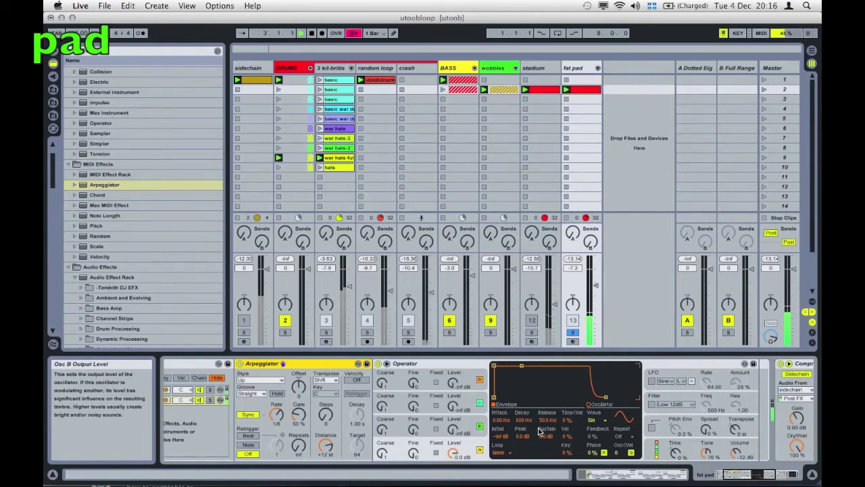
drag(522, 366, 528, 397)
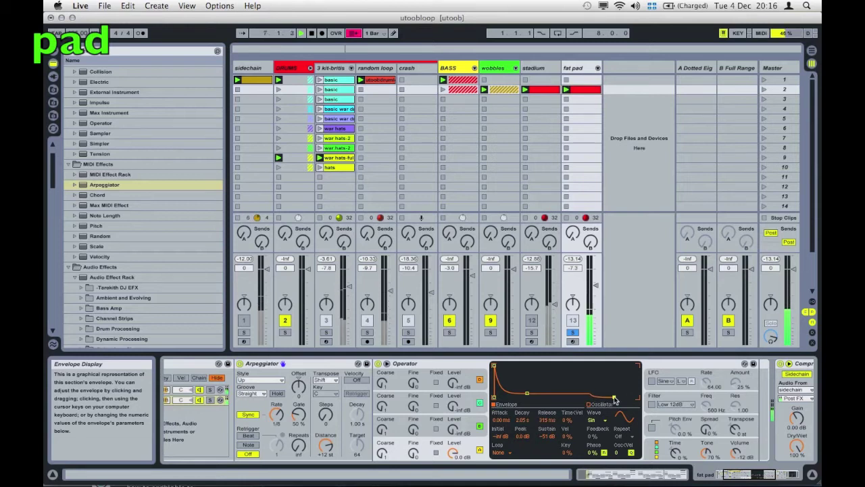
click(400, 431)
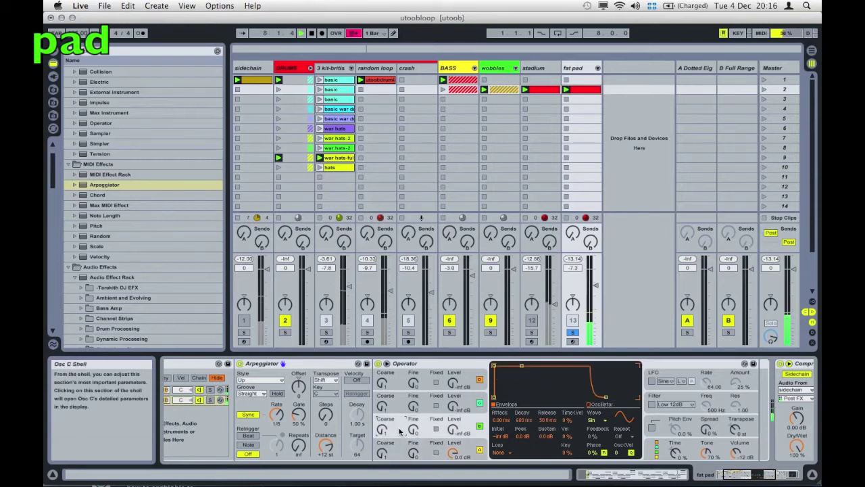
drag(465, 428, 464, 419)
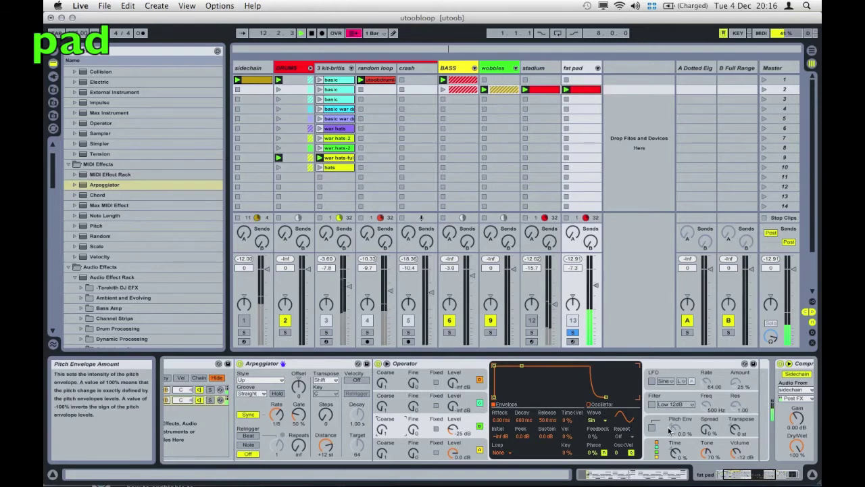
Step: Enable Operator's LFO, route destination B to OSC Volume B, and set the amount to 100 % and the rate to 63.50
click(674, 371)
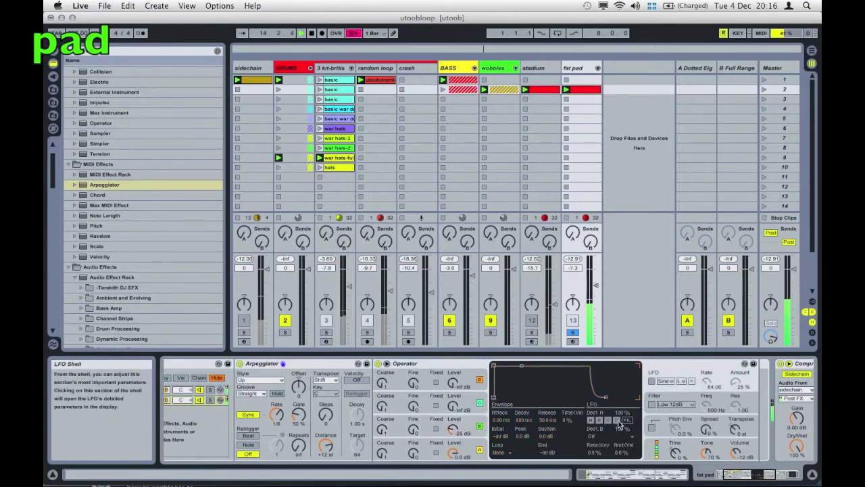
click(593, 436)
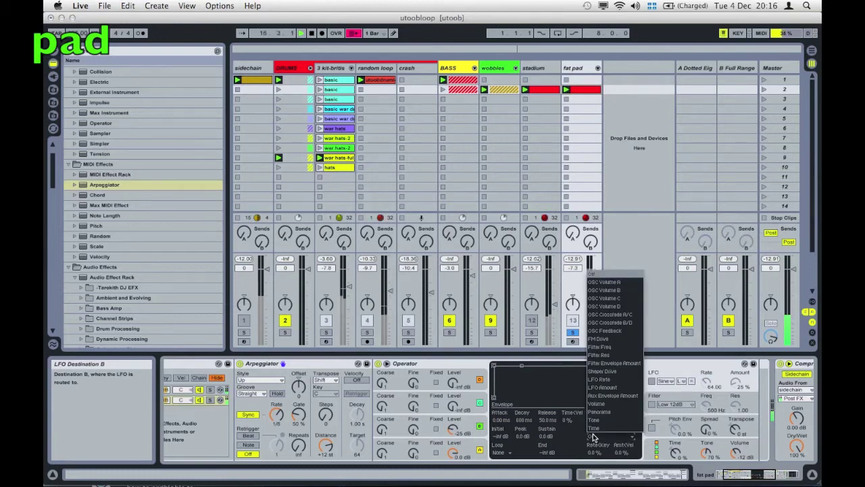
click(613, 290)
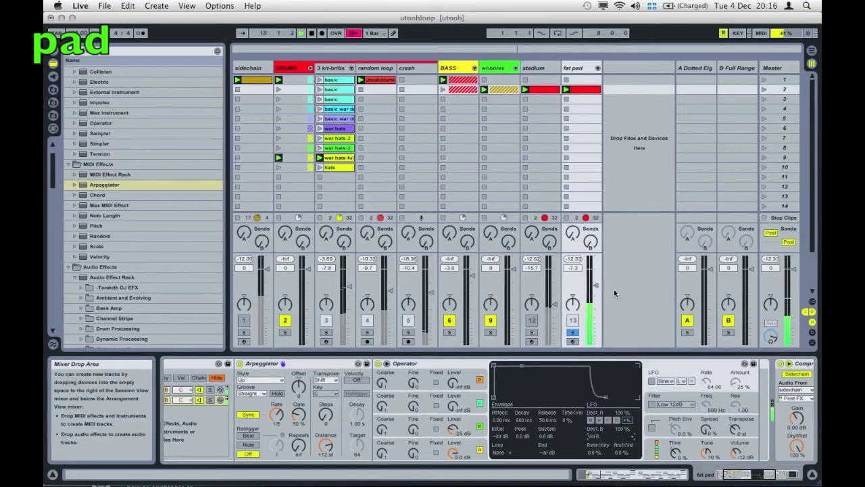
click(619, 420)
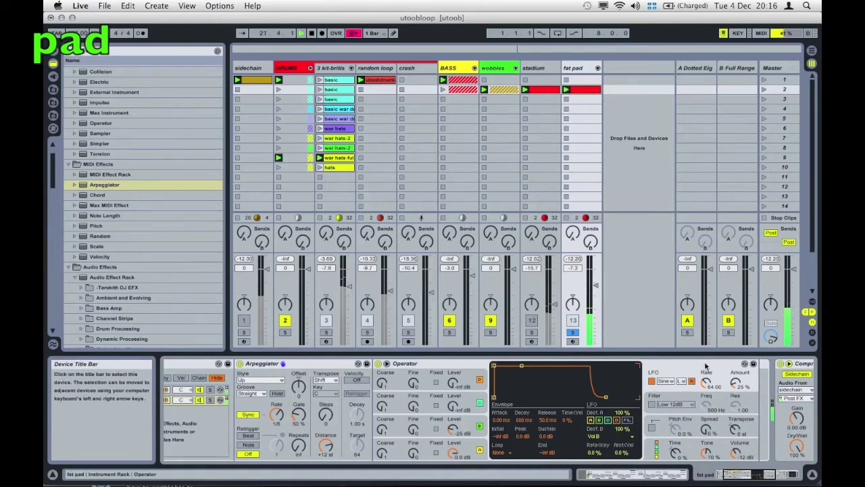
drag(735, 382, 735, 354)
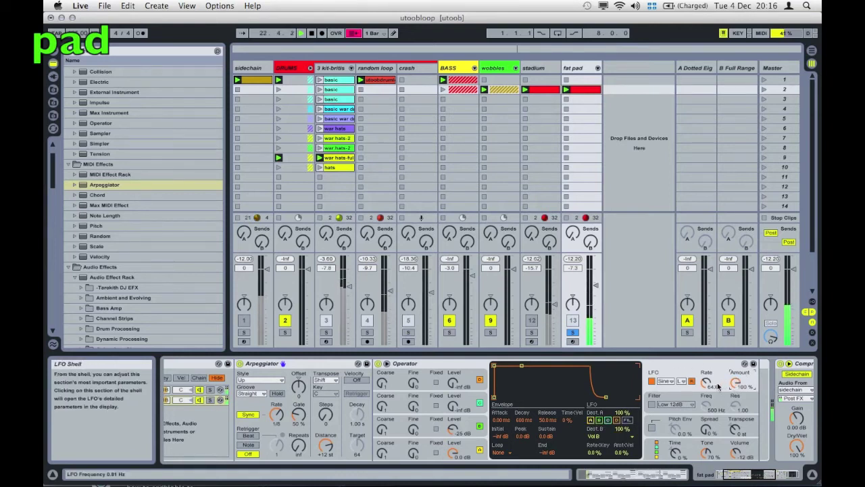
mouse_move(707, 382)
mouse_down()
mouse_move(707, 374)
mouse_move(707, 384)
mouse_up()
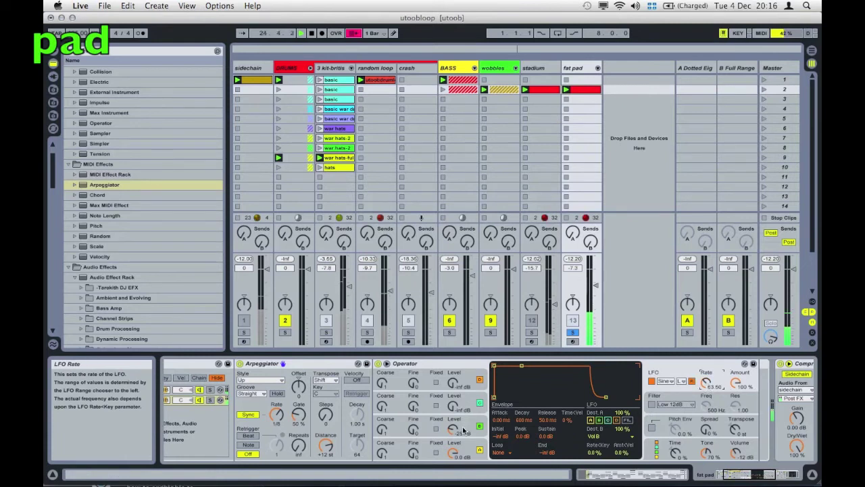
Step: Set oscillator B's level to -21 dB and give its envelope a 168 ms decay with -inf sustain
drag(453, 430, 454, 429)
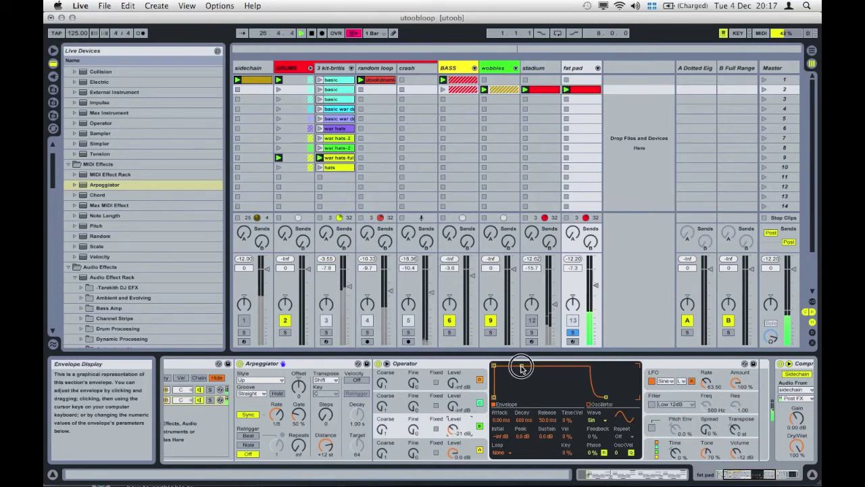
drag(522, 366, 513, 399)
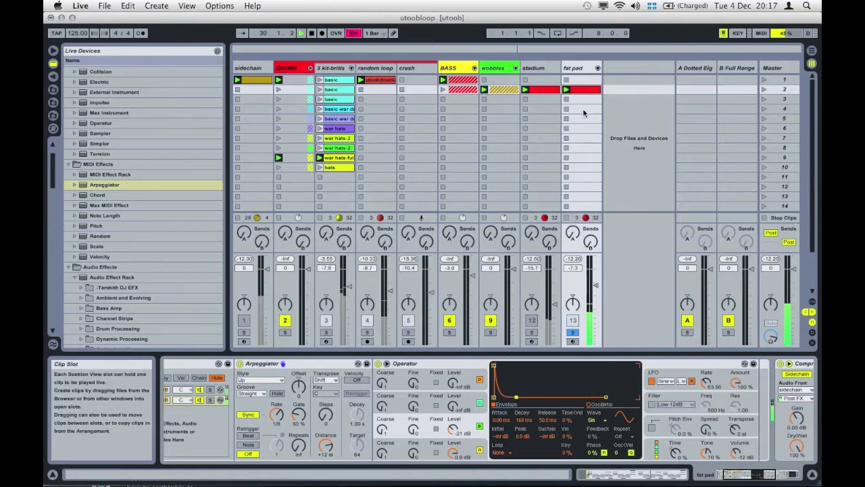
Step: Lengthen the E3-A3-C4 chords in the fat pad clip, the one at 4.3.1 to 5.3.1 and the last one to the clip's end
double_click(581, 90)
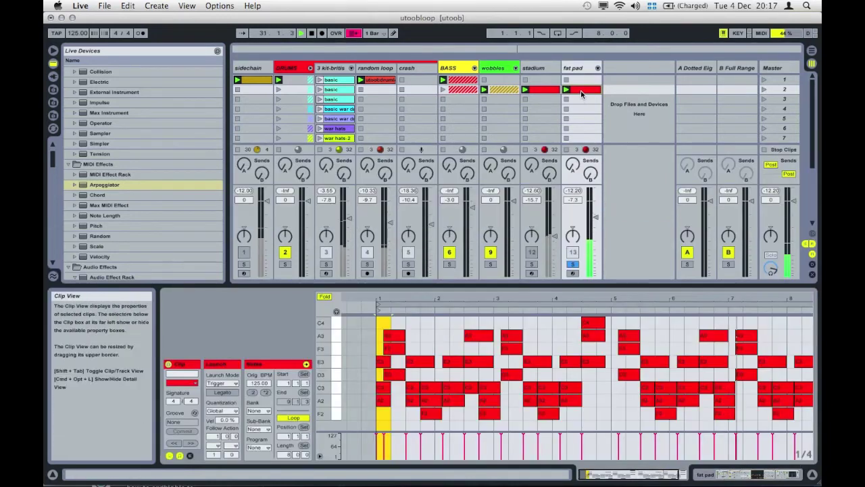
drag(598, 373, 639, 322)
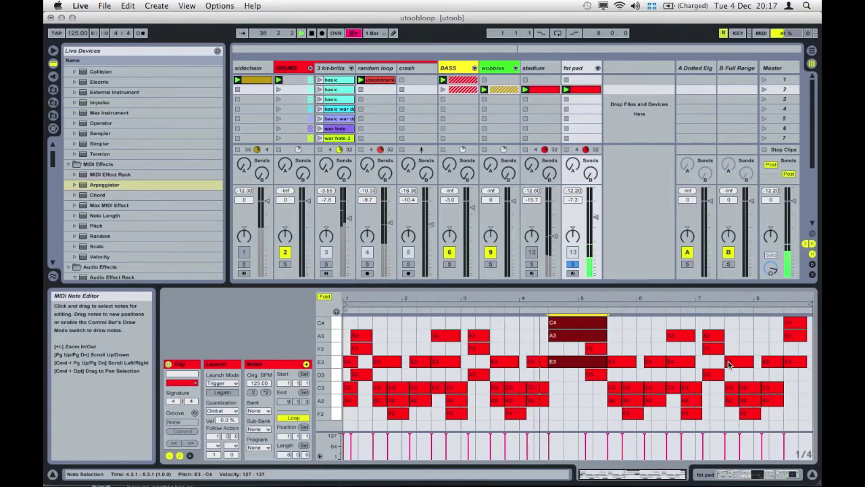
drag(802, 383, 801, 320)
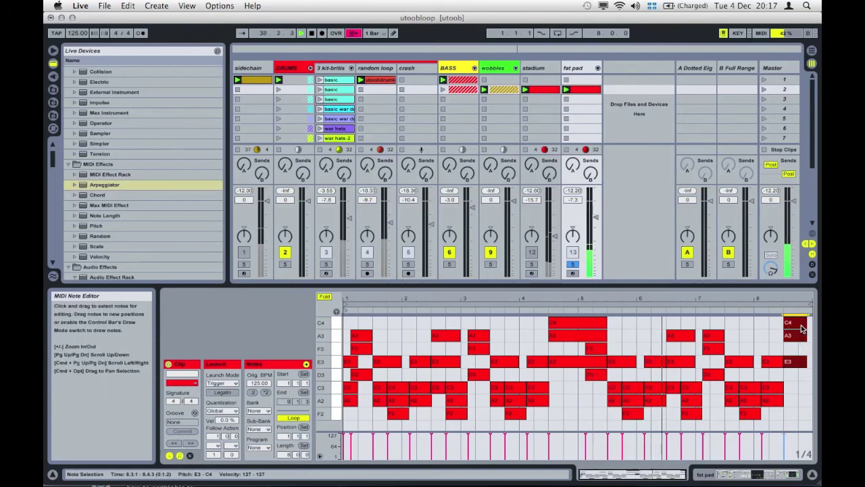
drag(806, 322, 813, 322)
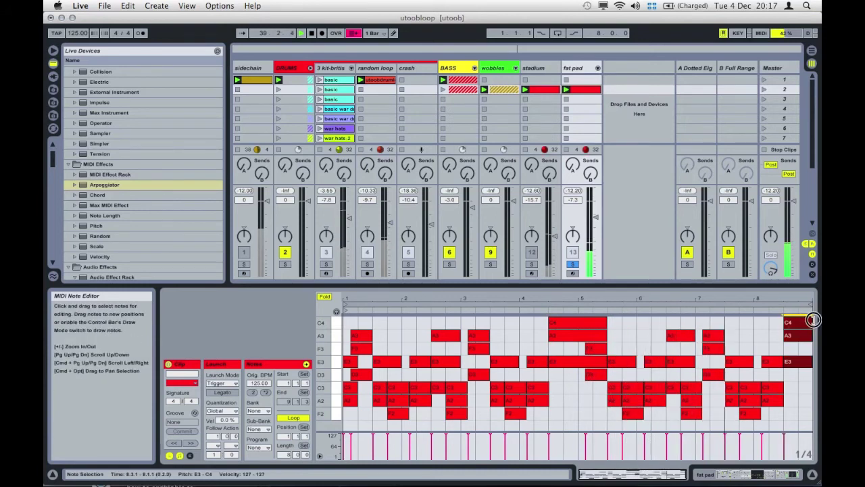
click(573, 67)
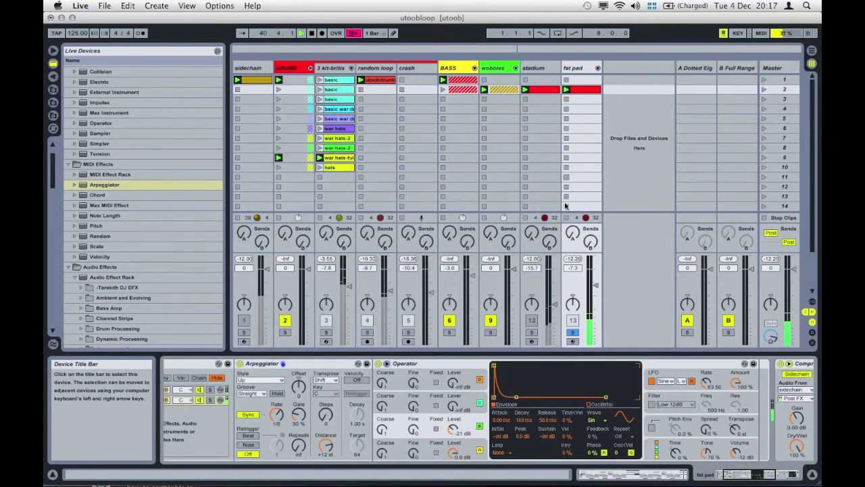
Step: Try a +13 st transpose on Operator and reset it to 0 st, then enable its filter as High 24dB at 313 Hz
click(742, 425)
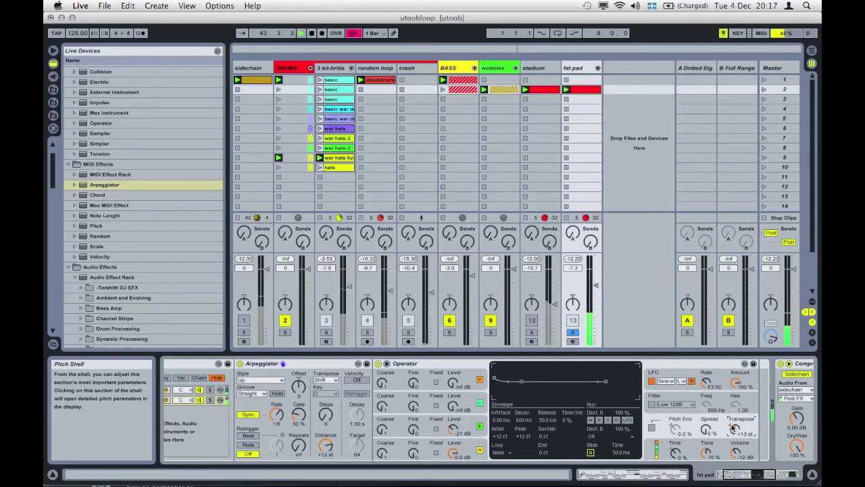
key(Delete)
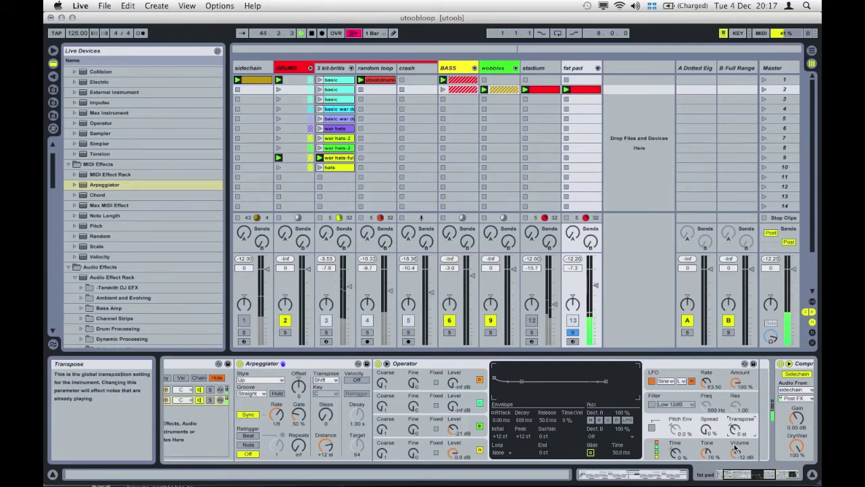
click(651, 404)
click(673, 404)
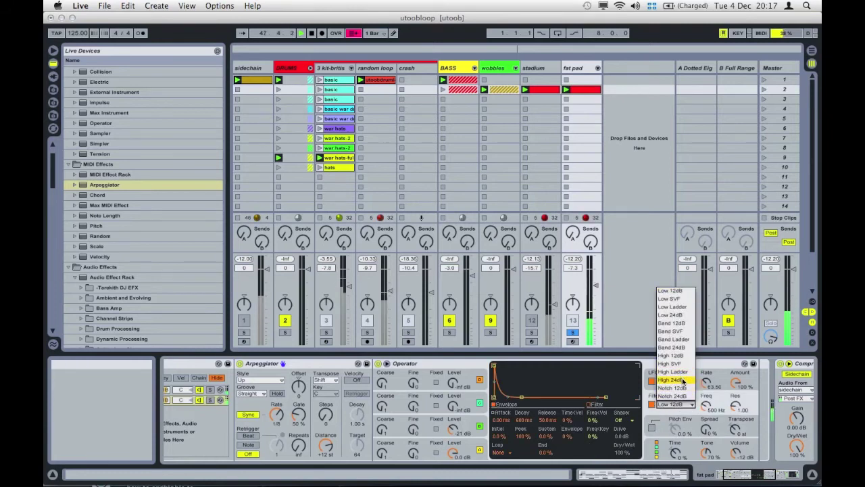
click(682, 381)
drag(706, 404, 705, 402)
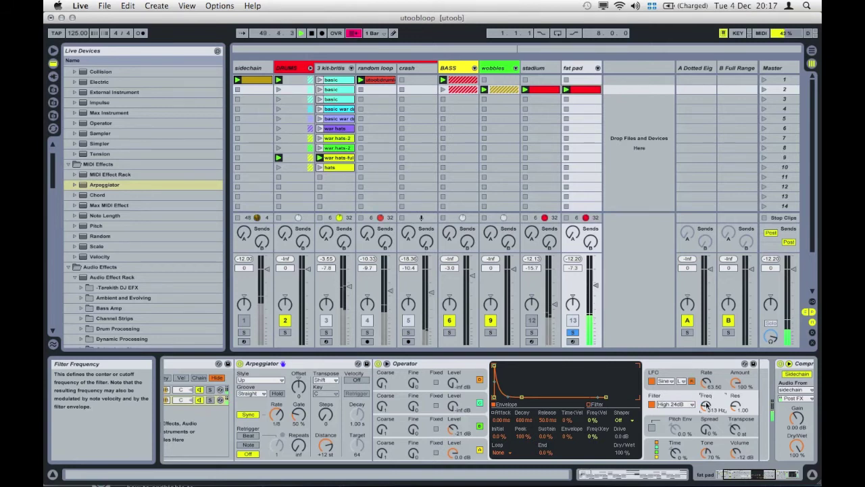
Step: Set oscillator B to -13 dB with a 149 ms decay, -19 dB sustain and 755 ms release, and oscillator C's level to -13 dB
drag(461, 436, 460, 426)
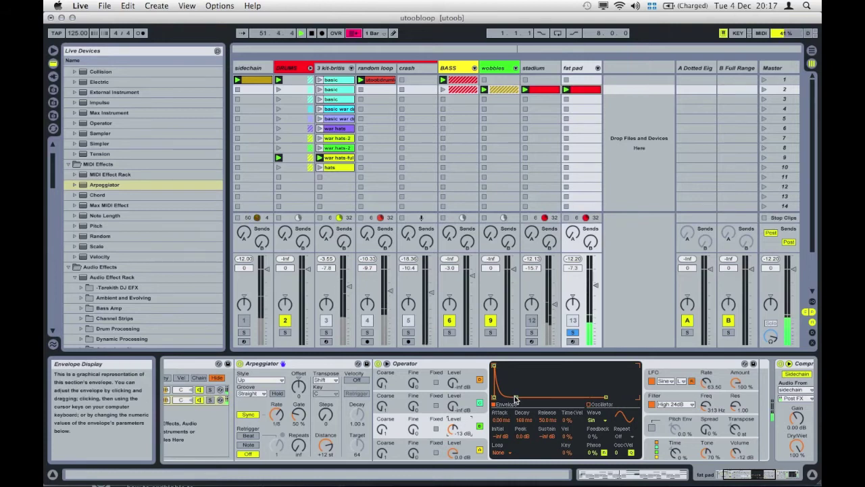
drag(515, 396, 515, 380)
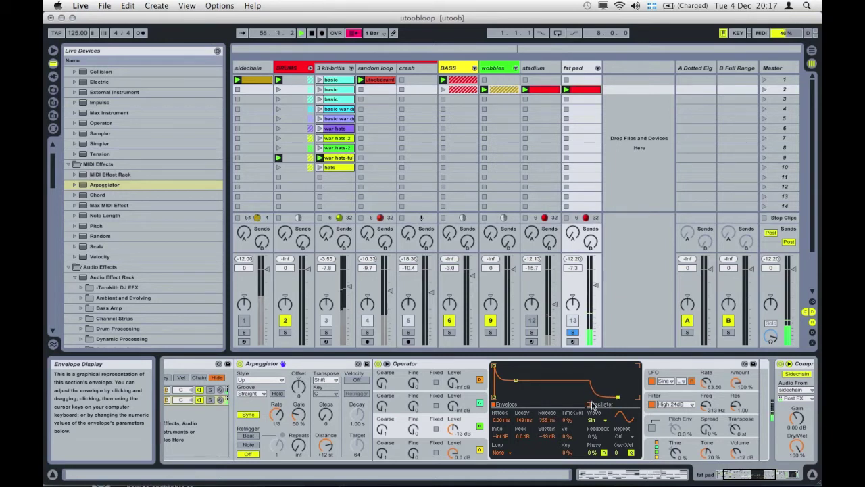
drag(453, 405, 453, 402)
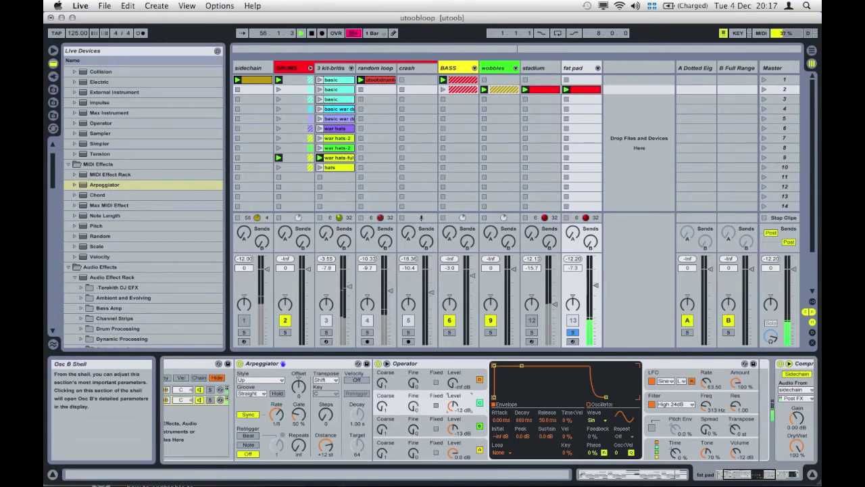
Step: Set Operator's oscillator C to coarse 0.5 and -17 dB, and give its envelope a 12.8 ms attack with a -4.0 dB peak
drag(383, 406, 383, 410)
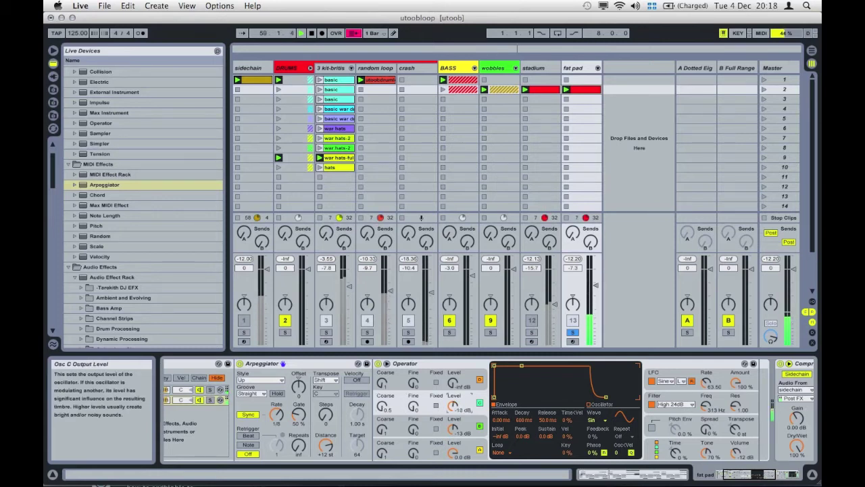
drag(453, 405, 452, 407)
click(494, 368)
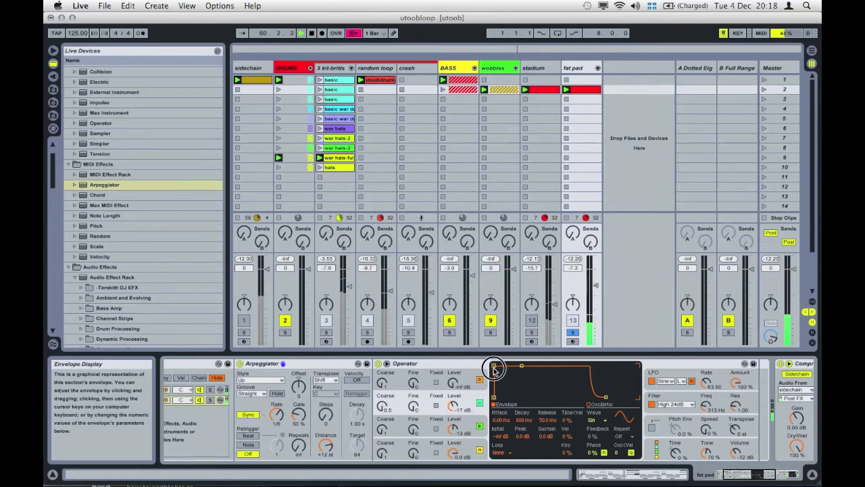
drag(494, 366, 519, 365)
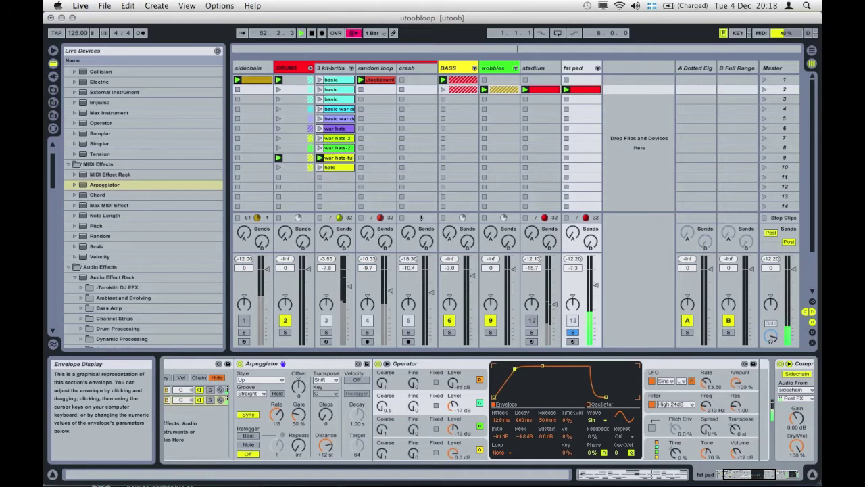
Step: Set Operator's filter frequency to 521 Hz, then change oscillator C to the Sin 4 waveform at -32 dB
click(710, 407)
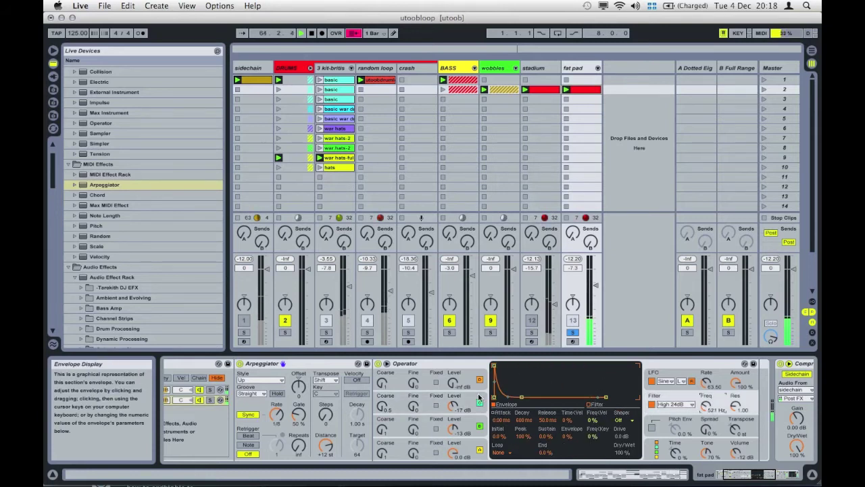
click(454, 406)
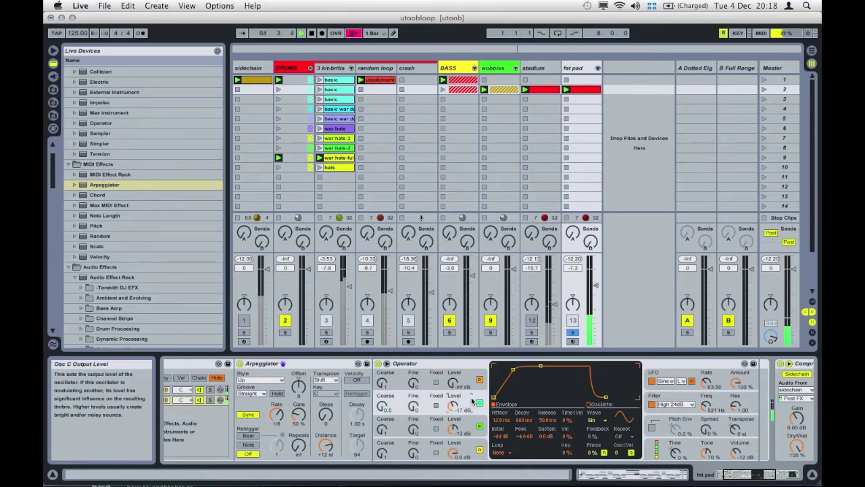
click(598, 419)
click(601, 250)
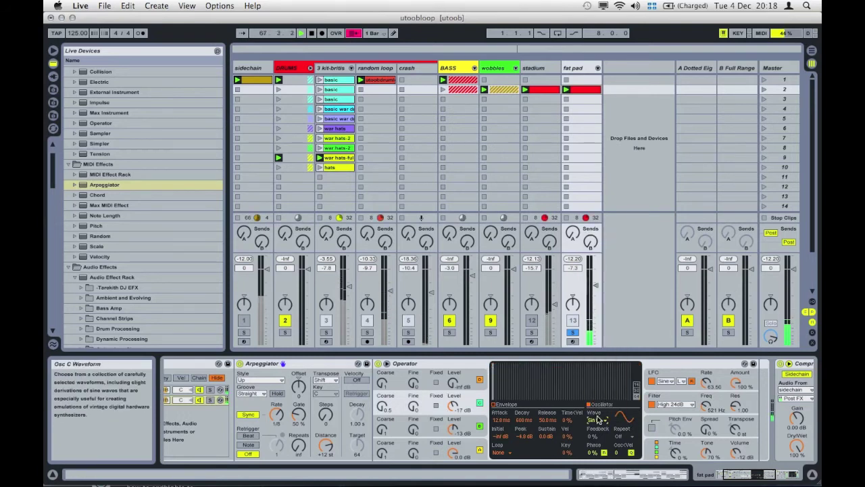
click(598, 419)
click(602, 242)
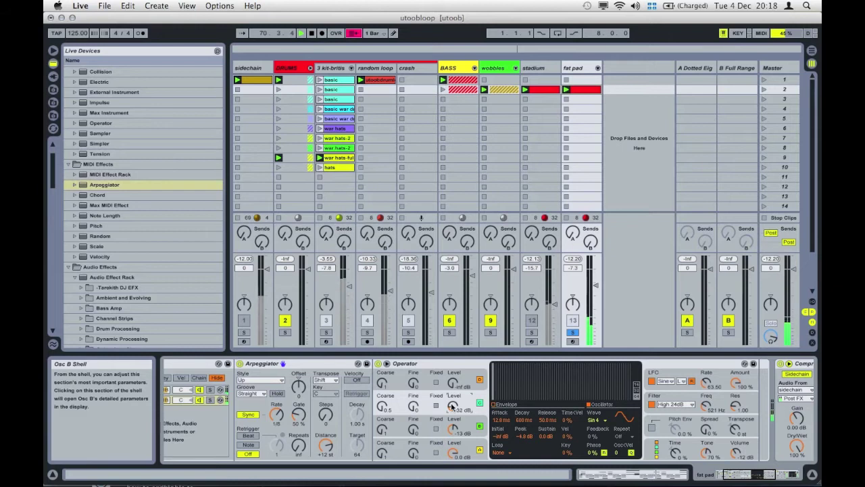
Step: Insert a Simple Delay between Operator and the Compressor on the fat pad track
scroll(451, 406, right, 8)
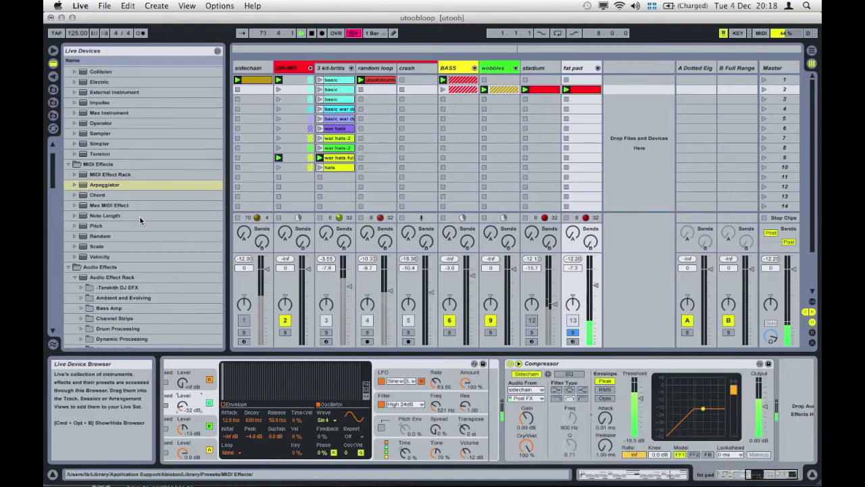
scroll(139, 215, down, 15)
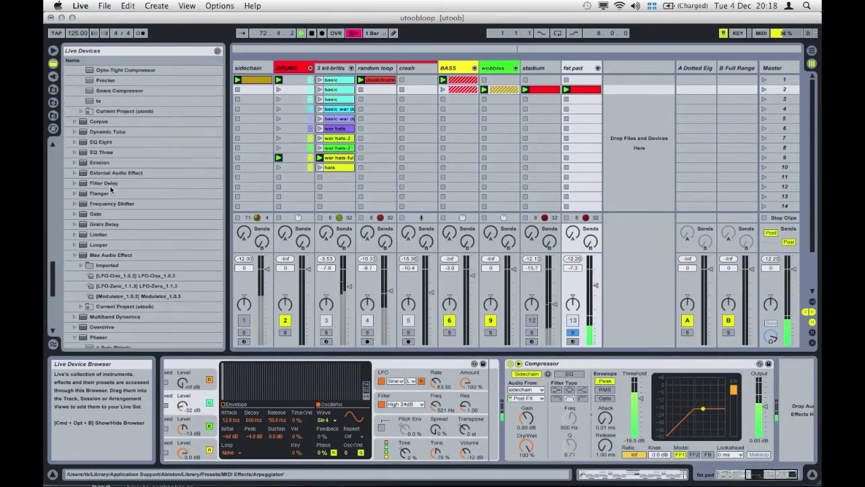
scroll(110, 189, down, 5)
click(110, 190)
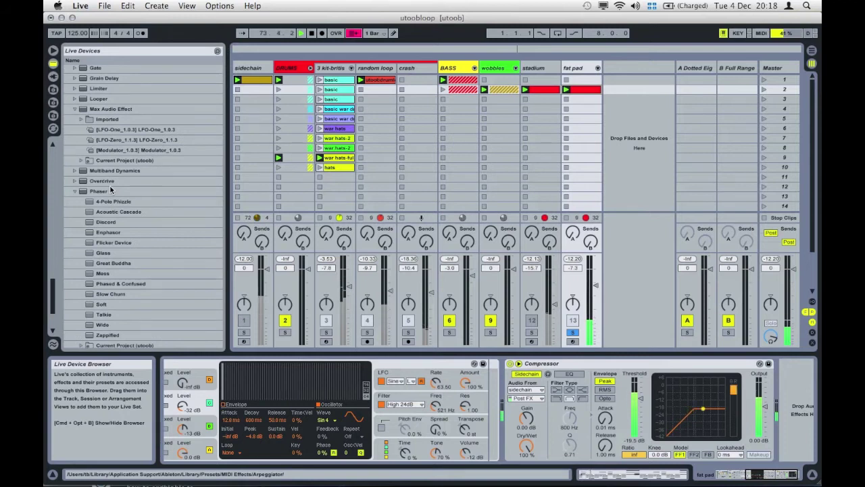
scroll(110, 190, down, 4)
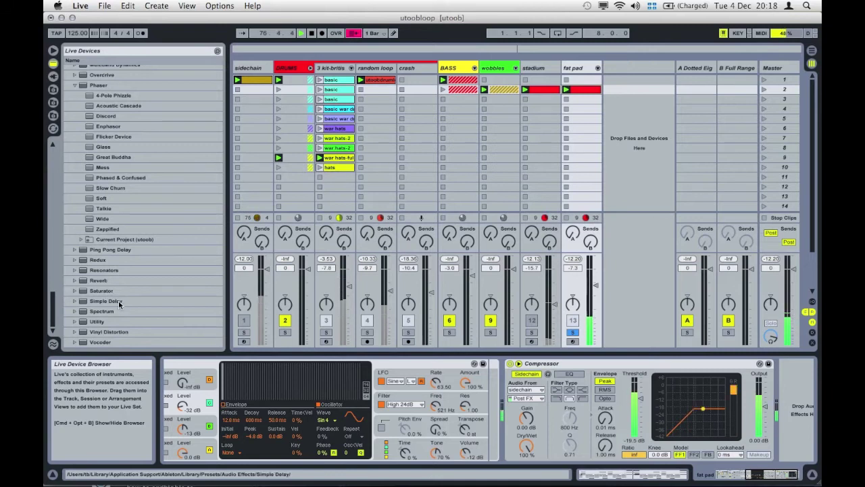
drag(118, 300, 489, 373)
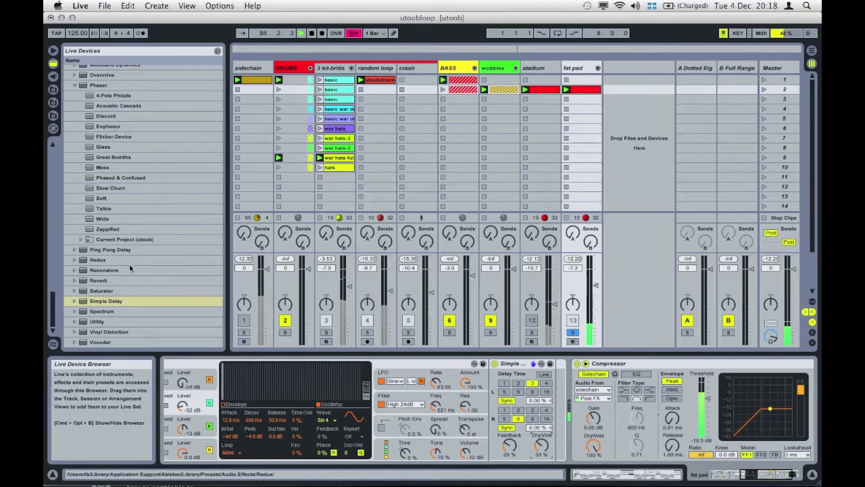
Step: Add a Reverb after the Simple Delay on the fat pad track and set its quality to High
drag(102, 284, 561, 404)
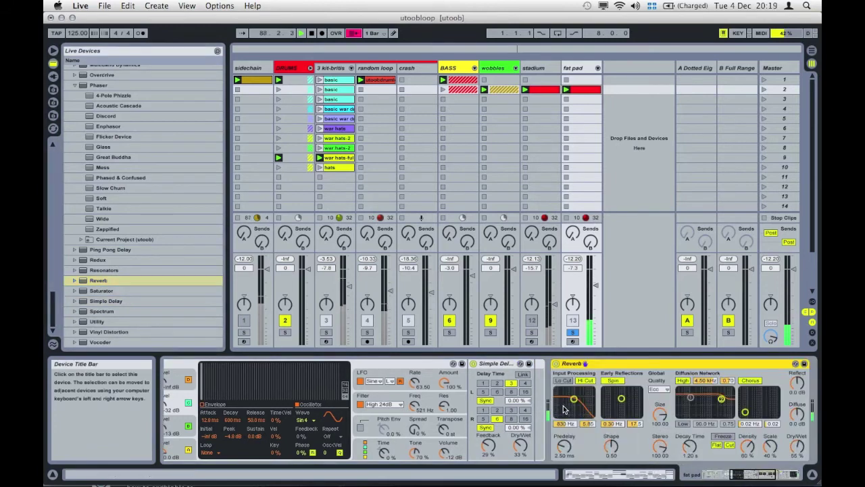
click(657, 390)
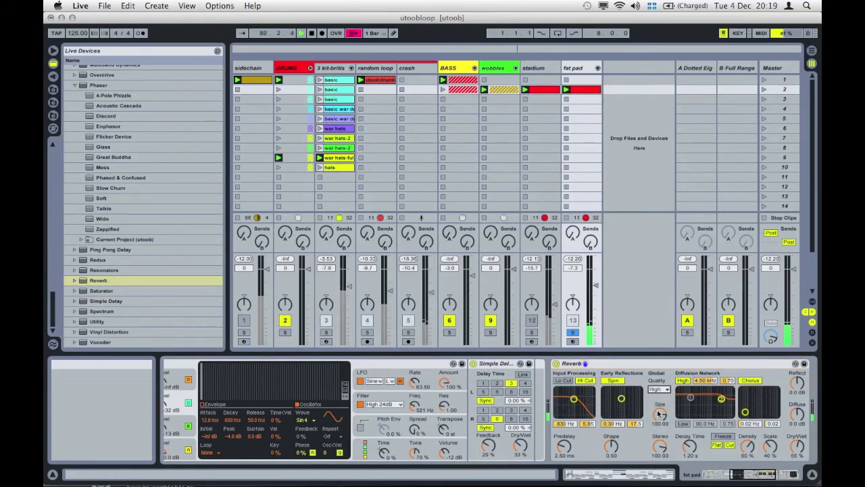
scroll(644, 412, right, 5)
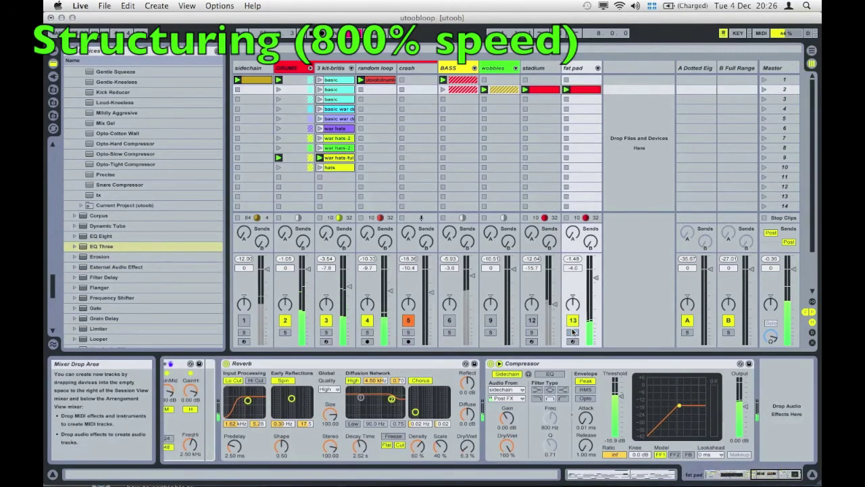
Step: Reactivate the muted BASS, wobbles and stadium tracks, stop playback, and copy the kit track's basic-to-hats clips into the arrangement from bar 1
click(449, 321)
key(space)
click(346, 80)
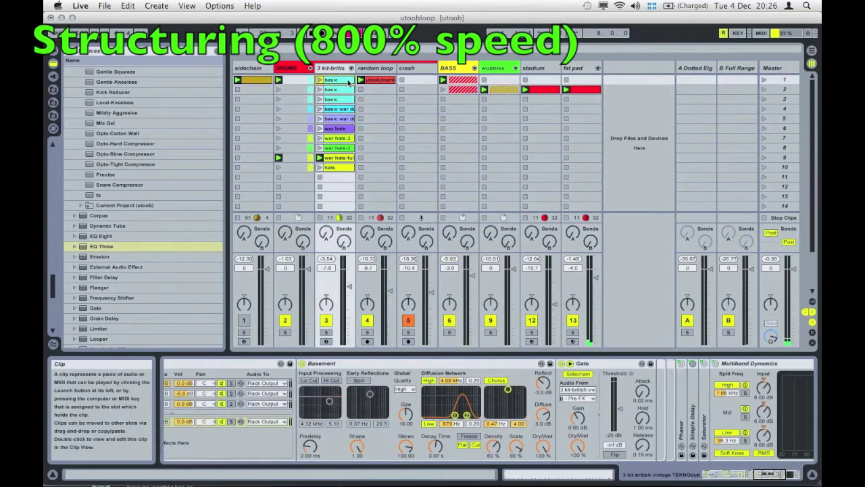
key(Tab)
click(235, 129)
key(super+v)
drag(254, 65, 254, 45)
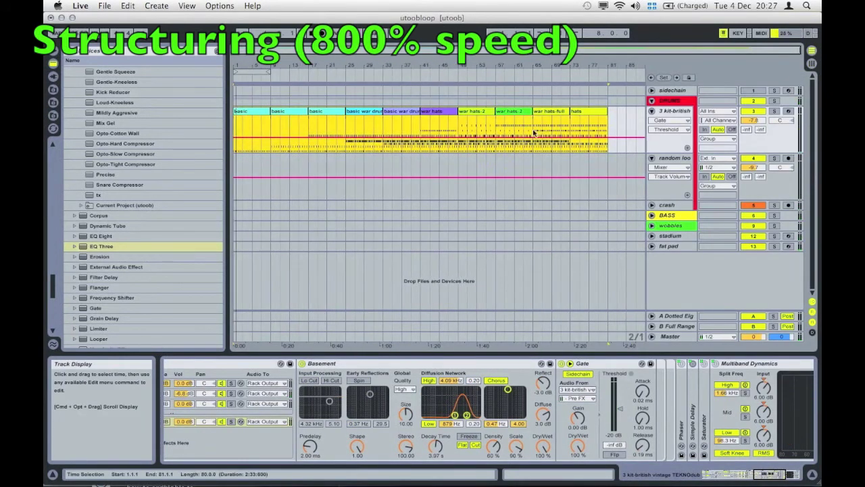
Step: Audition the drum arrangement from the war hats-full, second war hats-2, second basic and hats clips
click(534, 130)
key(space)
click(513, 123)
key(space)
key(space)
click(271, 123)
key(space)
key(space)
click(570, 124)
key(space)
key(space)
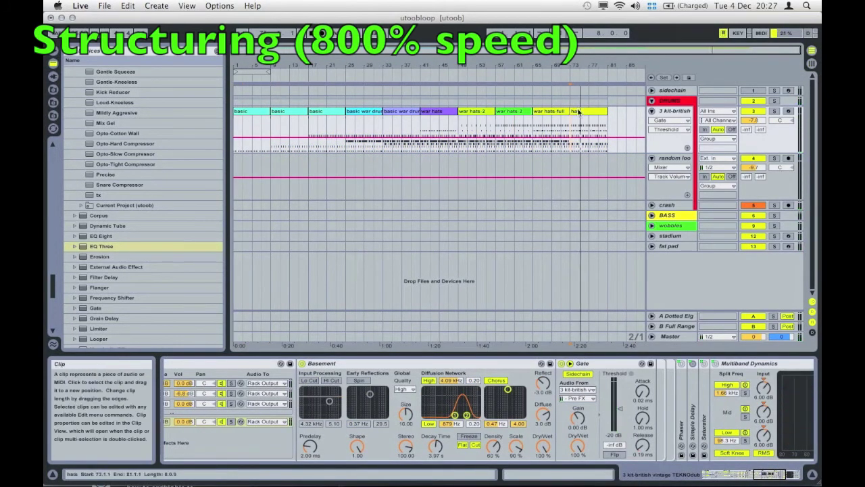
key(space)
Step: Paste the kit clip sequence again at bar 81 and play parts of the arrangement to check it
click(608, 124)
key(super+v)
click(328, 130)
key(space)
scroll(452, 128, right, 5)
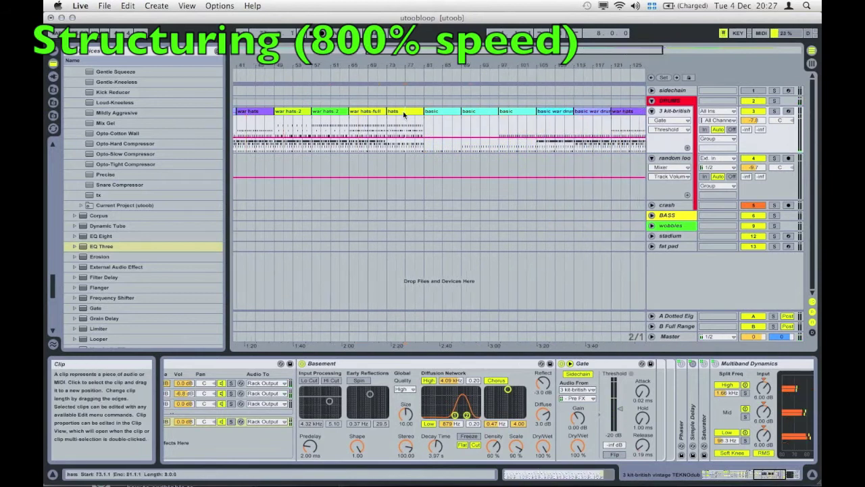
key(space)
Step: Replace the kit track's basic clips at bars 81 and 89 with duplicates of the hats clip
click(513, 112)
drag(451, 113, 442, 113)
key(super+d)
Step: Play the second drum section from around bar 99 and from further points to examine how the kit clips build
click(478, 127)
key(space)
scroll(423, 127, right, 7)
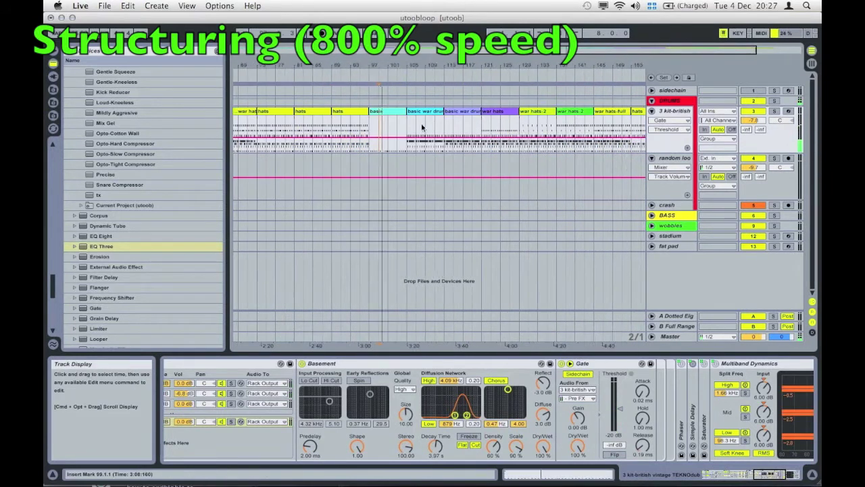
scroll(424, 128, right, 3)
click(405, 129)
key(space)
key(space)
click(509, 114)
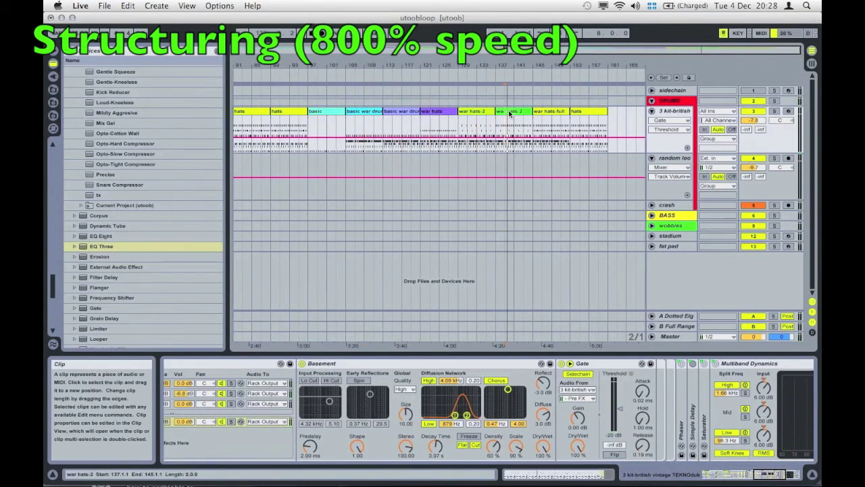
Step: On the 3 kit-british track, place the green war hats-2 clip at bar 121 and war hats-full clips at bars 129 and 137
drag(410, 124, 412, 125)
click(412, 126)
key(space)
key(space)
drag(552, 112, 477, 124)
click(586, 113)
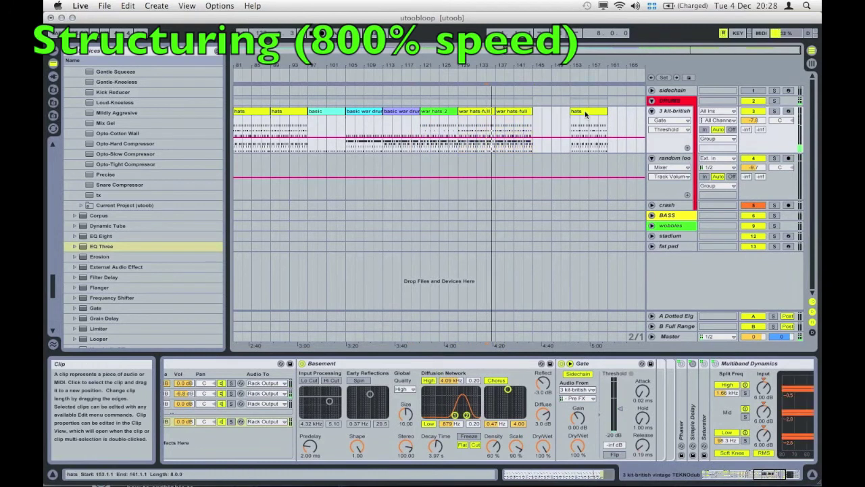
Step: Add a war hats-full clip at bar 145 and replace the final hats clip at bar 153 with war hats-2
drag(547, 114, 547, 115)
click(439, 117)
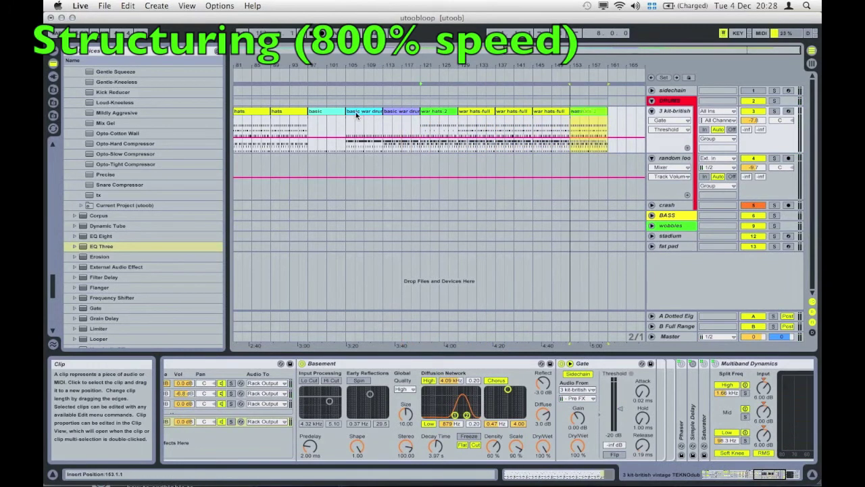
click(439, 114)
key(super+c)
Step: Copy the basic war drums clip to the end of the drum track from bar 161, and audition the earlier drum section
click(373, 115)
key(super+c)
click(609, 129)
scroll(433, 125, left, 10)
click(279, 121)
key(space)
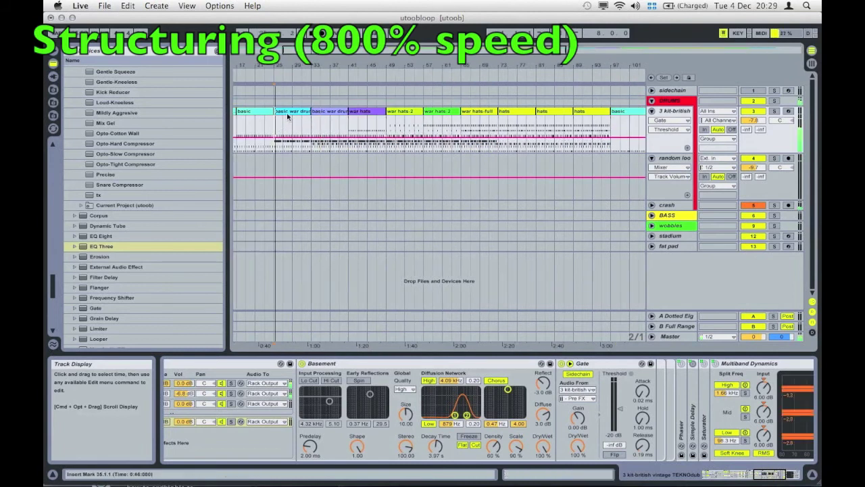
scroll(432, 125, right, 10)
click(611, 131)
scroll(611, 132, left, 10)
key(space)
Step: Extend the sidechain clip along the full length of the arrangement
click(264, 90)
drag(269, 87, 644, 90)
double_click(264, 90)
key(space)
click(252, 418)
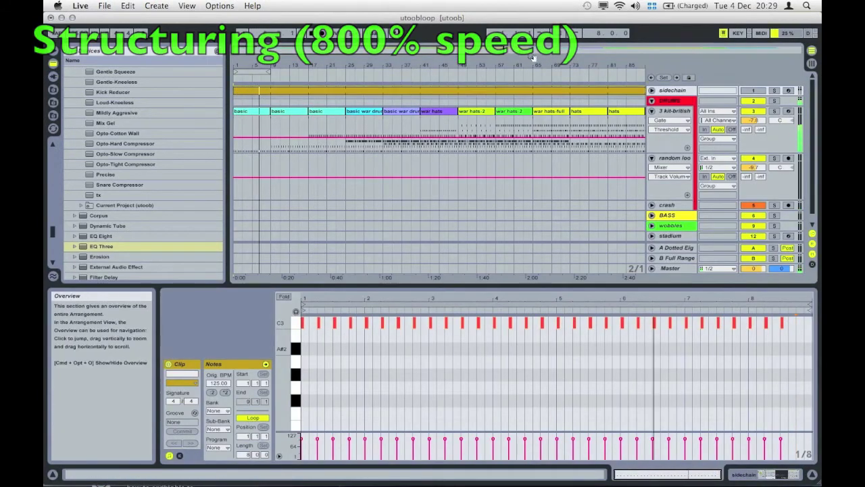
drag(532, 58, 532, 41)
drag(438, 89, 633, 89)
click(436, 120)
Step: Move the whole arrangement eight bars later and shorten the first basic drum clip to end at bar 15
drag(284, 66, 284, 83)
click(306, 129)
key(space)
key(space)
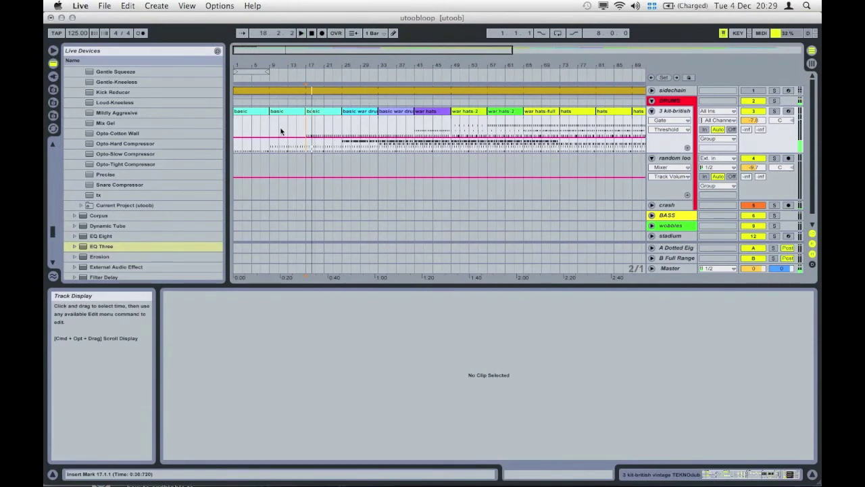
key(super+a)
drag(256, 111, 296, 112)
click(370, 129)
key(space)
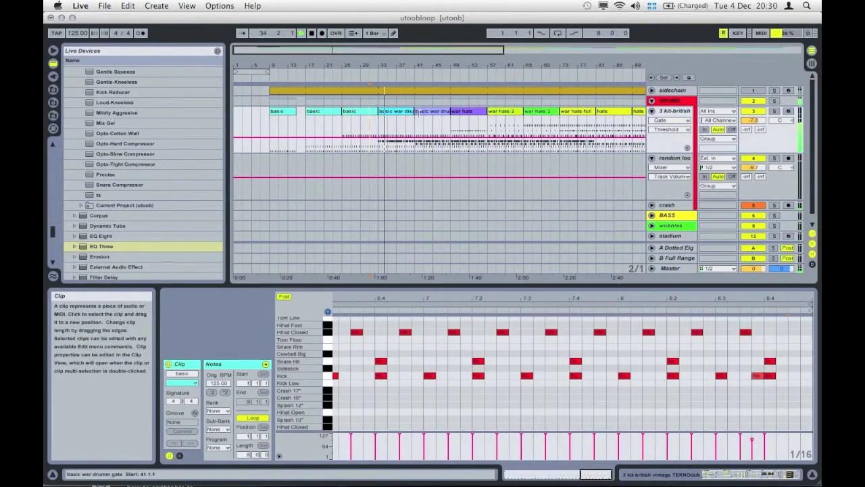
Step: Move all Hihat Foot notes in the war hats clip down one row to Hihat Closed
double_click(420, 113)
mouse_move(449, 111)
mouse_down()
mouse_move(432, 111)
mouse_move(450, 110)
mouse_up()
double_click(465, 112)
key(space)
click(328, 350)
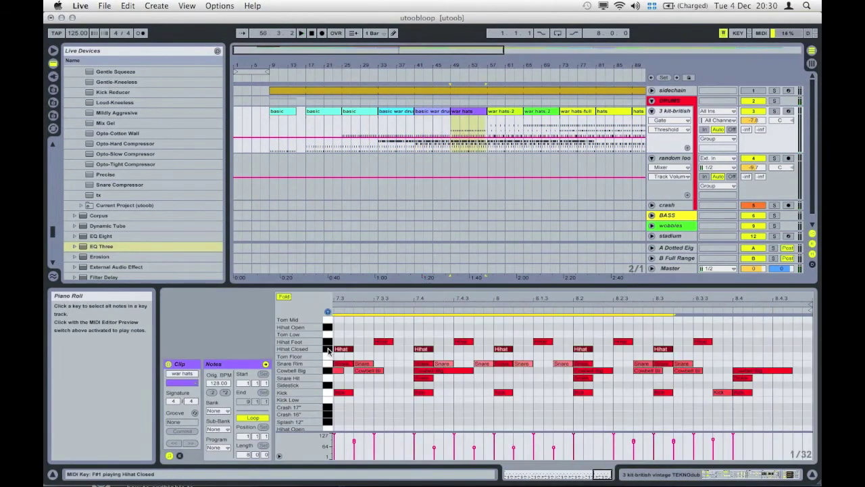
click(329, 342)
key(Down)
key(Up)
key(Down)
key(space)
Step: Listen to the drum transitions into the war hats and war hats-2 clips around bars 49 and 57
click(443, 128)
key(space)
key(space)
click(485, 127)
key(space)
key(space)
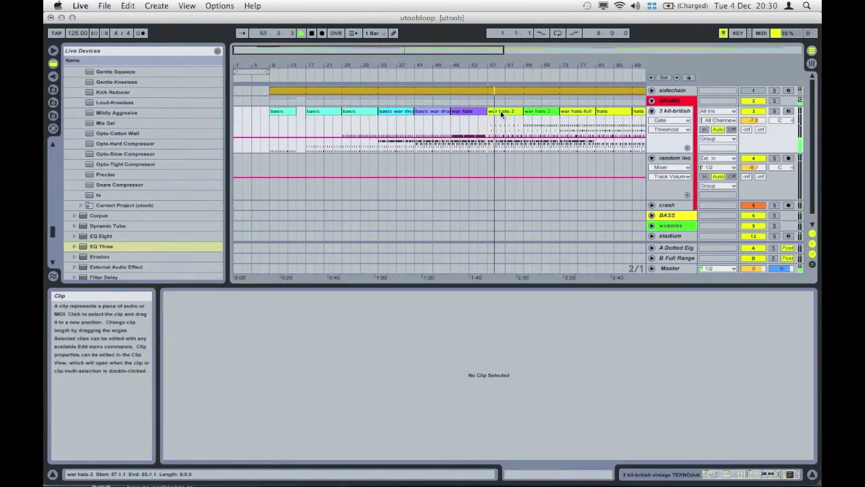
scroll(516, 120, right, 3)
key(space)
Step: Swap the two hat clips, placing war hats-2 at bar 49 and war hats at bar 57
click(420, 129)
click(436, 112)
click(471, 111)
key(super+c)
click(416, 130)
key(super+v)
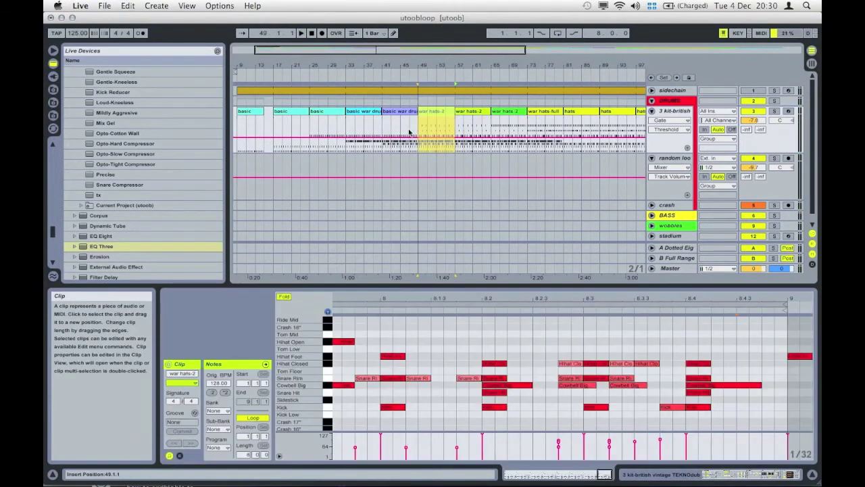
key(super+z)
Step: Audition the transition at bar 49 and edit the hi-hat notes in the opening bar of that war hats-2 clip
click(397, 129)
key(space)
click(420, 128)
key(space)
key(space)
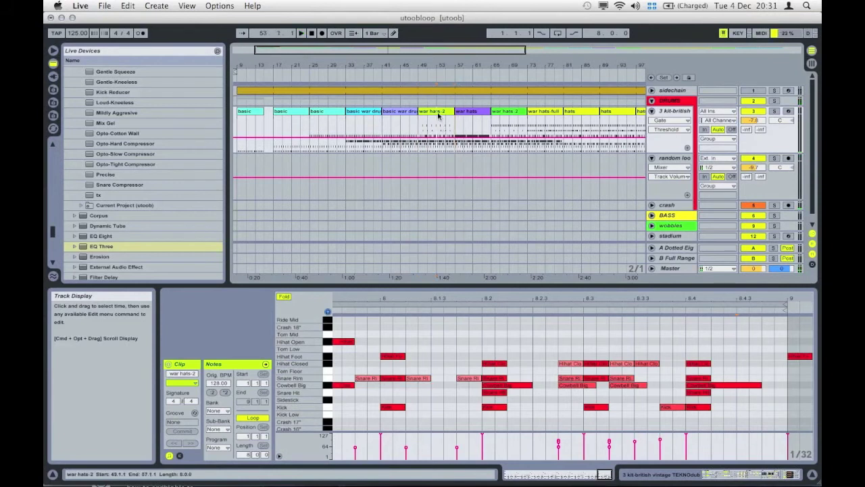
double_click(438, 114)
drag(363, 299, 351, 332)
click(336, 357)
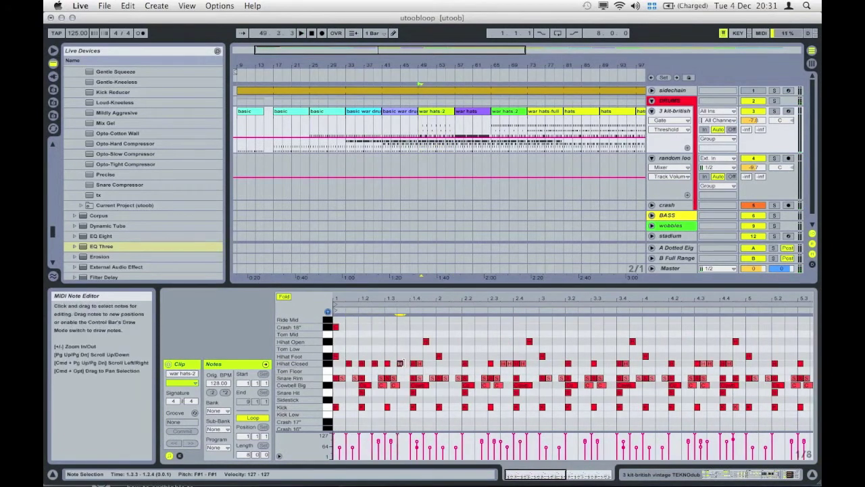
Step: Extend the war hats-2 clip from bar 49 to bar 65, replacing the war hats clip
click(407, 120)
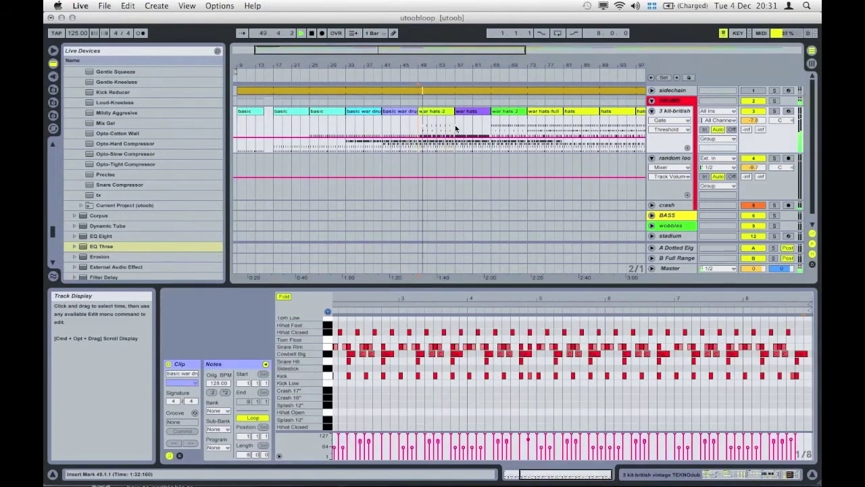
click(460, 128)
click(490, 128)
key(space)
Step: Delete the hats clip at bar 81 to leave an eight-bar drum break
click(414, 125)
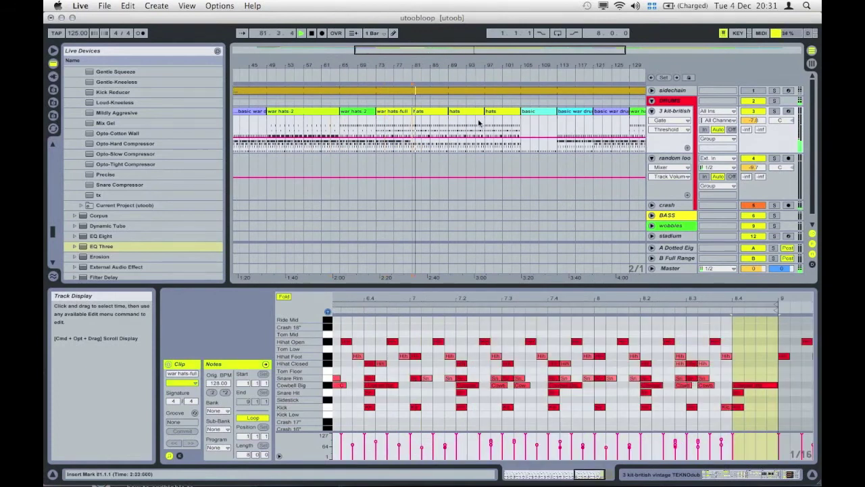
click(417, 112)
key(Delete)
Step: Delete the second basic war drums clip and the following war hats-2 clip between bars 121 and 137
scroll(444, 121, right, 5)
click(411, 122)
key(space)
click(475, 127)
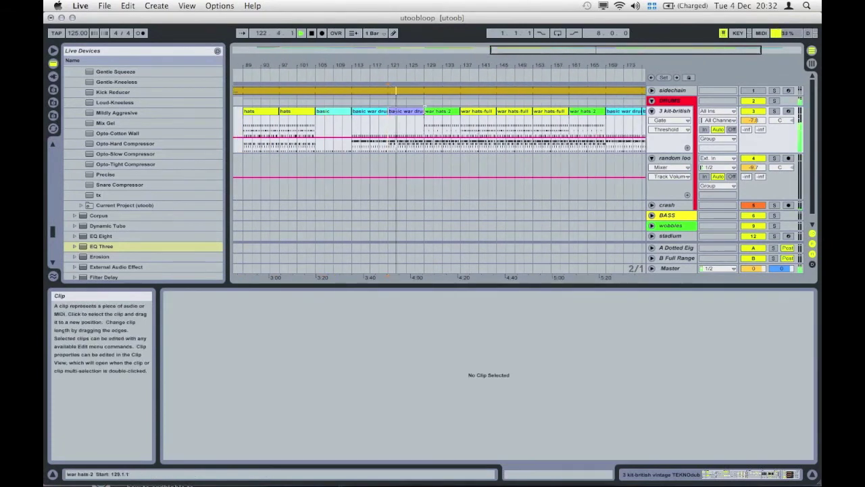
key(Delete)
click(389, 124)
click(501, 123)
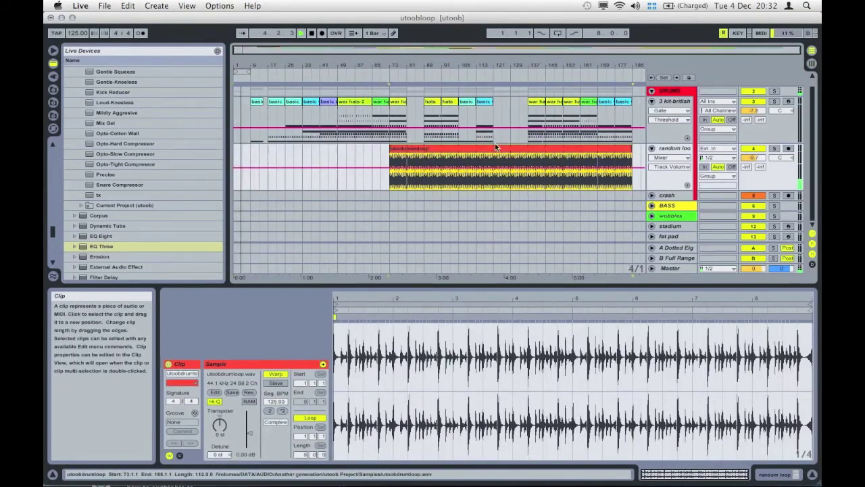
Step: Extend the utoobdrumloop clip on the random loop track back to bar 1 and cut out bars 81–89 and 105–137
drag(390, 148, 234, 148)
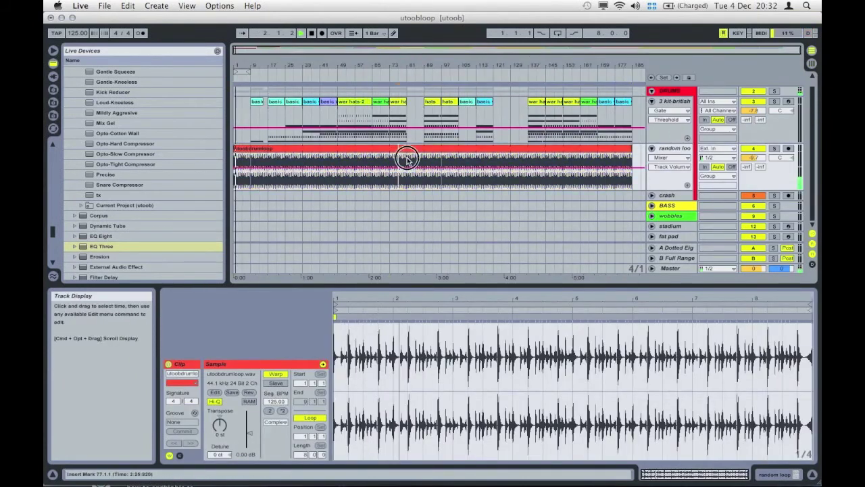
drag(408, 159, 424, 161)
key(Delete)
drag(494, 161, 528, 161)
key(Delete)
Step: Delete the drum loop audio between bars 15 and 25 on the random loop track
drag(260, 65, 262, 128)
drag(282, 163, 304, 162)
key(Delete)
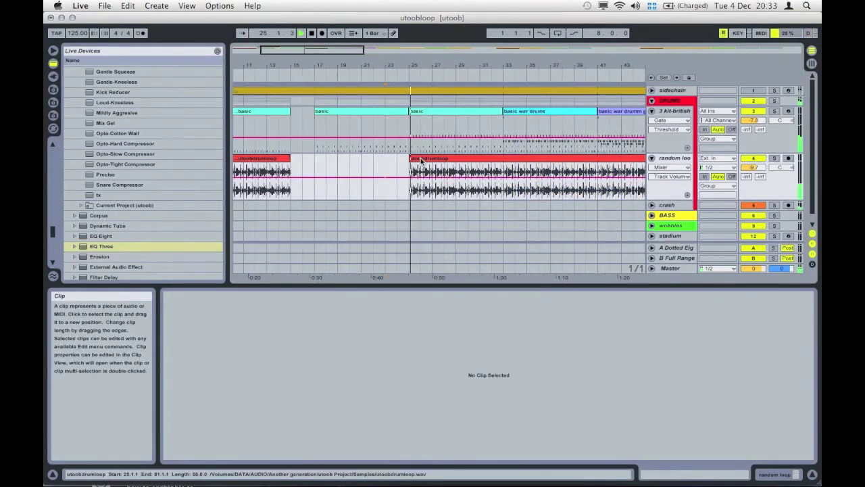
click(449, 171)
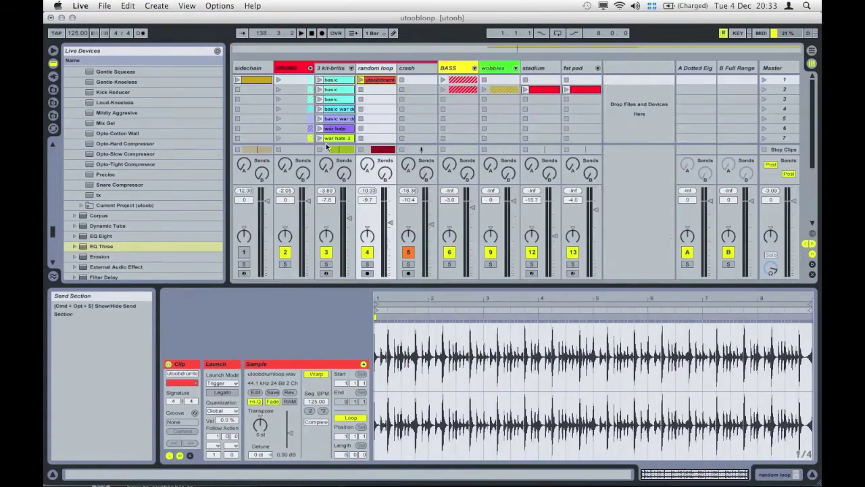
Step: In Session View, unfold the BASS group and recolour the mouse track's second clip gold
click(539, 90)
right_click(539, 89)
click(568, 260)
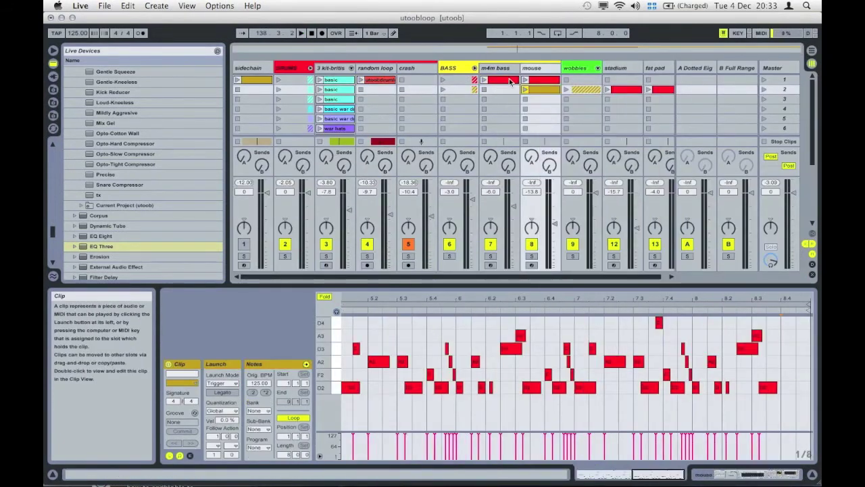
Step: Copy the m4m bass clip and both mouse clips from Session View into the arrangement at bar 17
drag(658, 298, 658, 110)
click(541, 79)
shift+click(507, 80)
click(506, 80)
shift+click(541, 97)
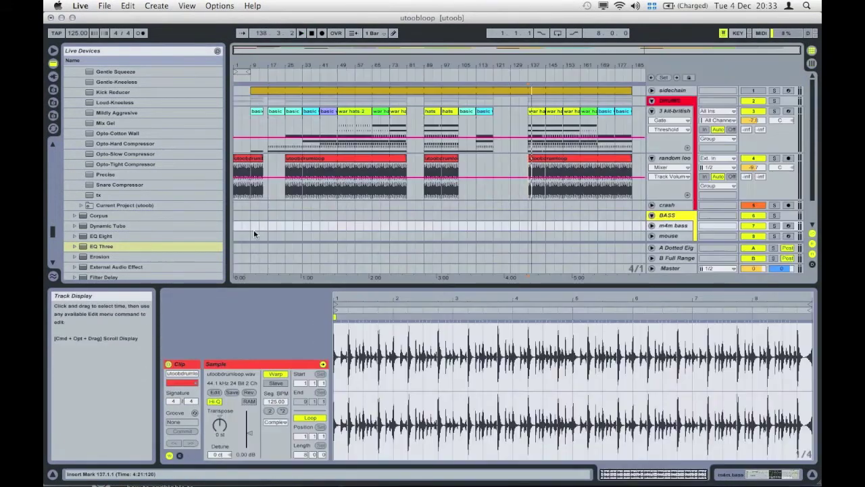
click(257, 229)
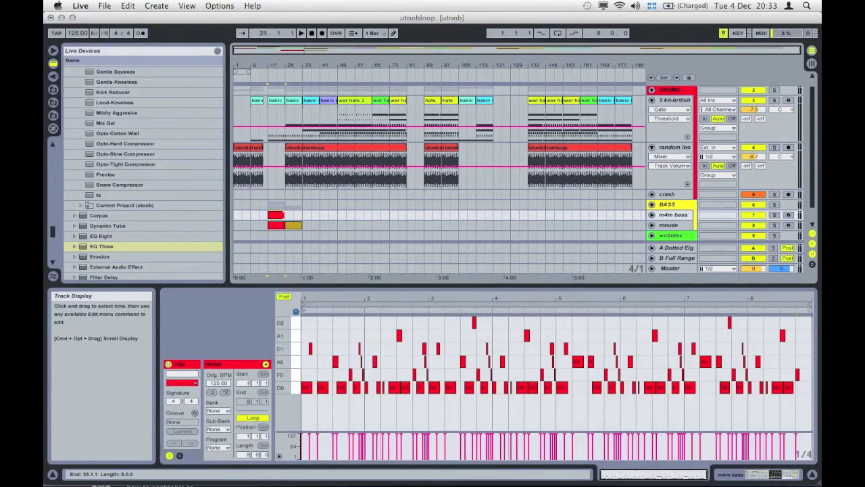
Step: Extend the m4m bass clip to bar 185 and repeat the two mouse clips across the rest of the arrangement
drag(285, 215, 634, 223)
click(276, 226)
shift+click(293, 226)
key(super+d)
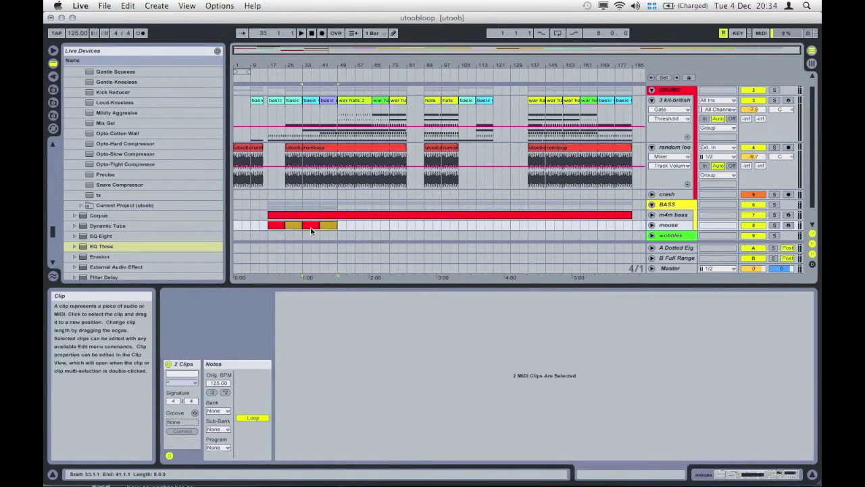
drag(274, 227, 413, 226)
drag(413, 226, 552, 226)
Step: Delete the mouse clips before bar 89 and audition the bass parts around that point
drag(259, 226, 312, 227)
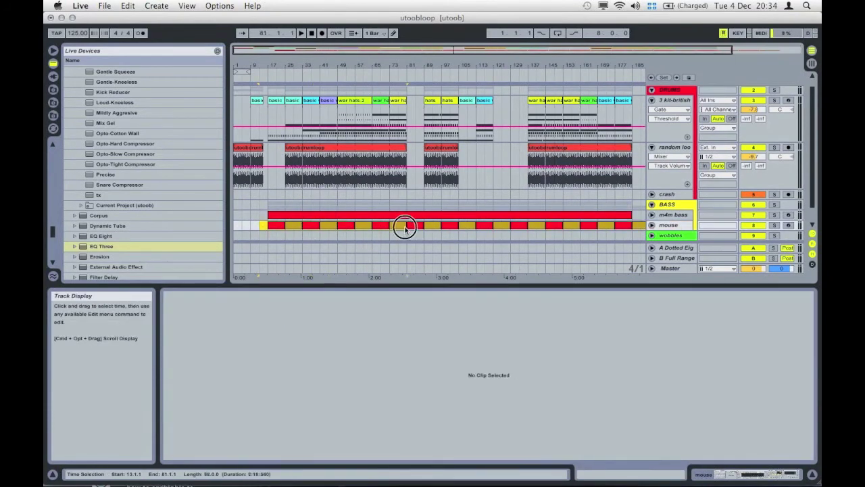
key(Delete)
click(418, 227)
key(Delete)
click(421, 216)
key(space)
key(space)
click(422, 227)
key(space)
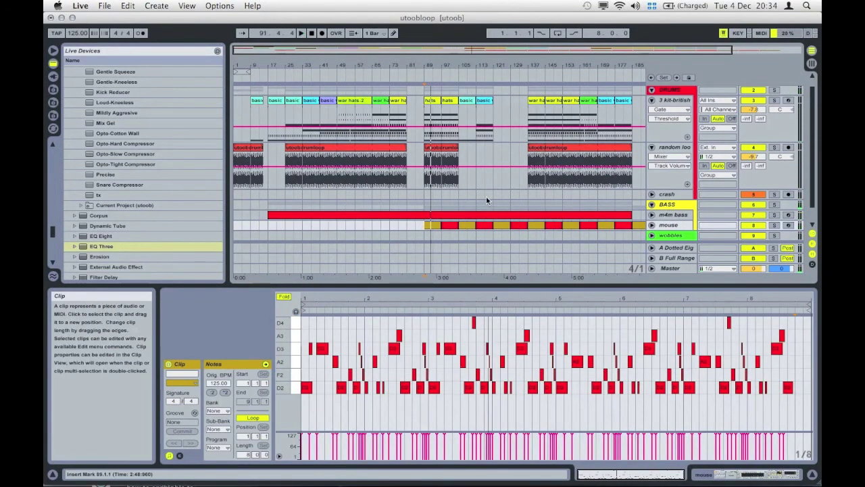
Step: Unfold the m4m bass track, delete its section between bars 121 and 137, and play from bar 17
click(652, 215)
drag(494, 226, 528, 225)
key(Delete)
click(269, 232)
key(space)
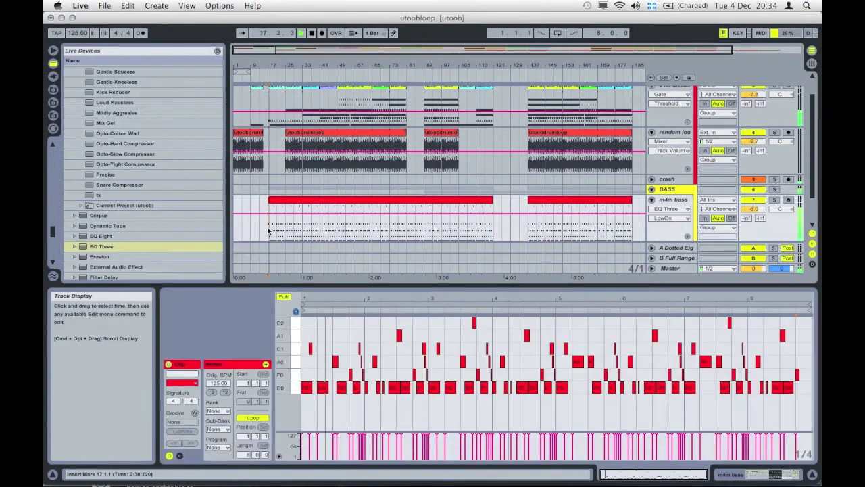
Step: Copy the wobble 1 and wha clips from Session View to bar 1 of their arrangement tracks
scroll(386, 200, down, 3)
key(Tab)
key(space)
click(614, 91)
shift+click(670, 93)
key(Tab)
click(237, 229)
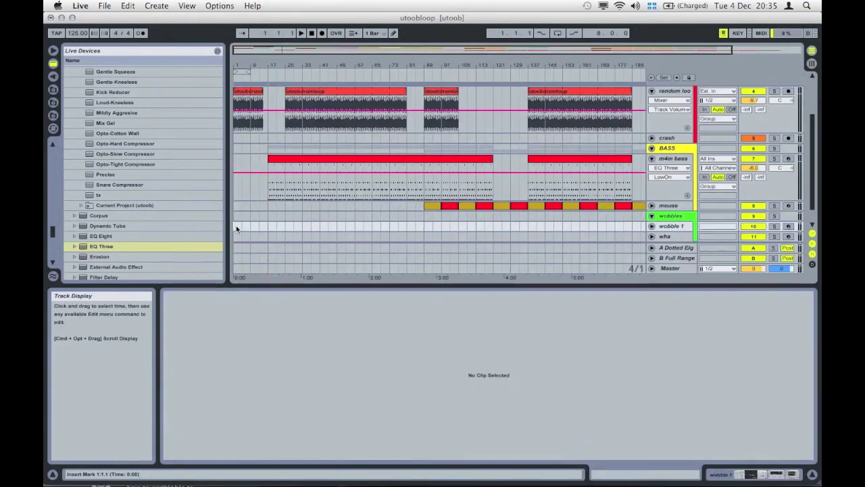
key(super+v)
Step: Repeat the wobble 1 and wha clips along the full length of the arrangement
mouse_move(241, 229)
mouse_down()
mouse_move(258, 228)
mouse_move(239, 227)
mouse_up()
mouse_move(242, 228)
mouse_down()
mouse_move(276, 228)
mouse_move(239, 227)
mouse_up()
drag(242, 228, 311, 227)
drag(376, 237, 240, 227)
drag(242, 227, 521, 217)
Step: Shorten the m4m bass part to end at bar 177, delete the mouse clips after bar 161, and play from the beginning
scroll(520, 219, right, 3)
drag(575, 148, 558, 147)
drag(630, 194, 525, 194)
key(Delete)
scroll(577, 218, left, 3)
click(236, 195)
key(space)
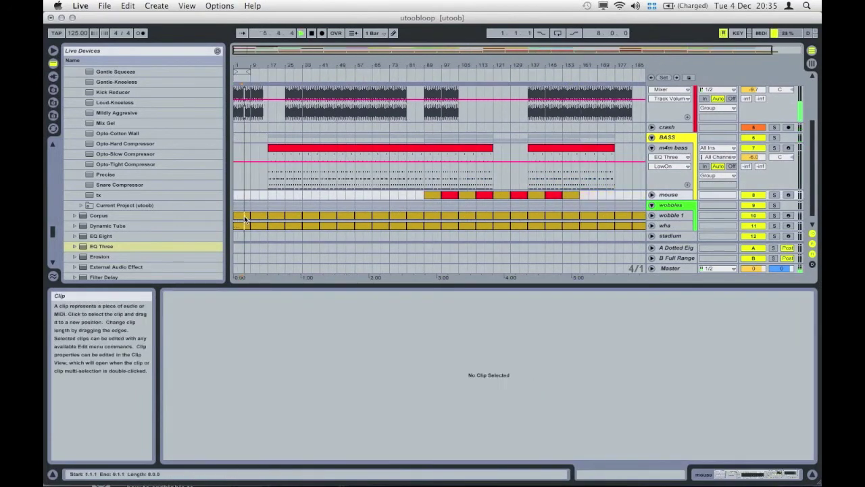
Step: Clear the opening of both wobble tracks so that wobble 1 starts at bar 23 and wha at bar 25
click(245, 228)
shift+click(276, 217)
key(Delete)
drag(284, 66, 272, 216)
click(369, 226)
key(space)
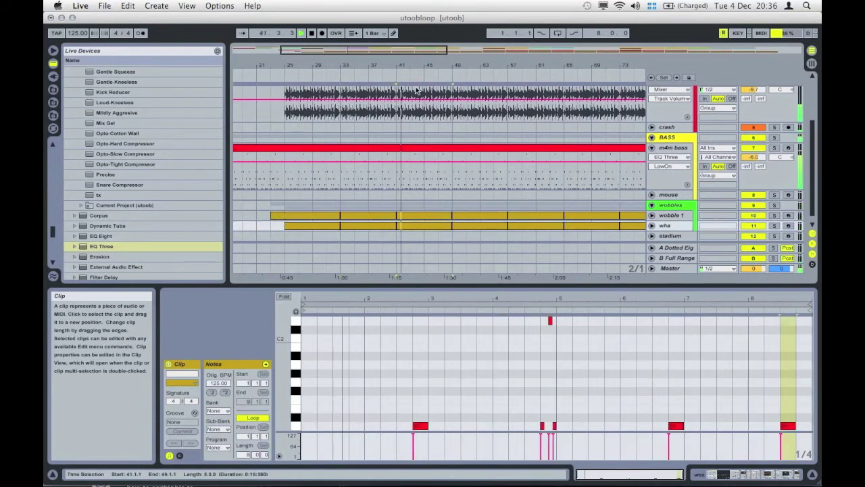
Step: Delete the wha clip between bars 81 and 89
drag(415, 66, 414, 30)
click(480, 225)
key(Delete)
Step: Cut alternating gaps into wobble 1 up to bar 113, ending the first clip at bar 29 and starting the bar 81 clip at 77
drag(328, 216, 315, 216)
click(363, 216)
key(Delete)
click(410, 217)
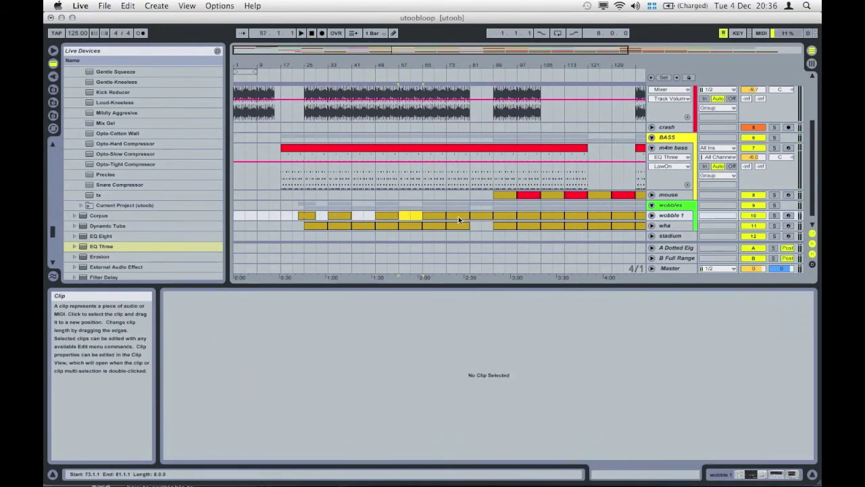
click(509, 218)
key(Delete)
drag(470, 216, 458, 217)
click(559, 217)
key(Delete)
Step: Delete every other eight-bar wobble 1 clip from bar 121 to bar 177
scroll(558, 217, right, 5)
click(538, 218)
key(Delete)
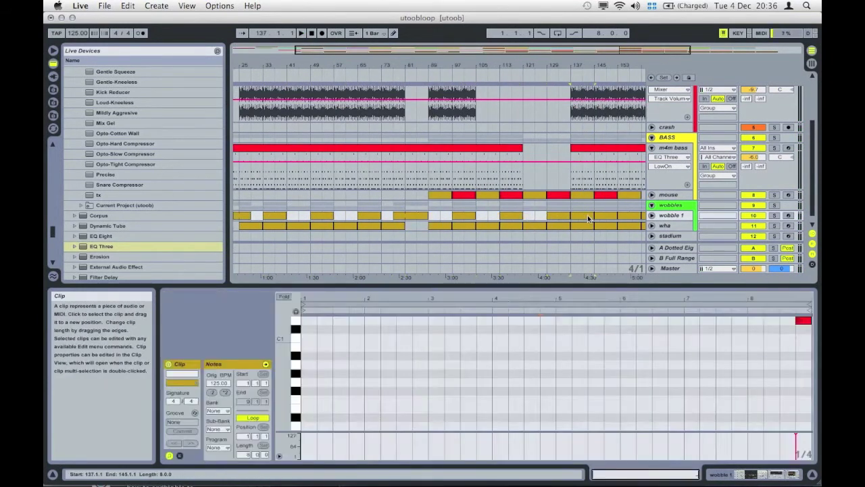
click(599, 217)
key(Delete)
scroll(599, 217, right, 3)
click(610, 218)
key(Delete)
Step: Delete the wha clips between bars 57 and 81 and between bars 121 and 137
click(443, 227)
key(Delete)
click(421, 228)
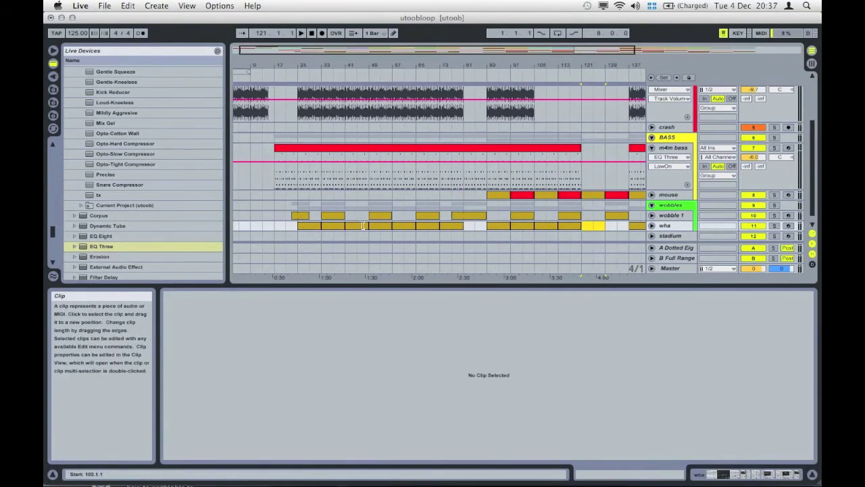
click(454, 228)
key(Delete)
scroll(454, 228, right, 5)
Step: Bring the Session View clips into the arrangement, with stadium running from bar 41 to 109 and fat pad starting at bar 121
key(Tab)
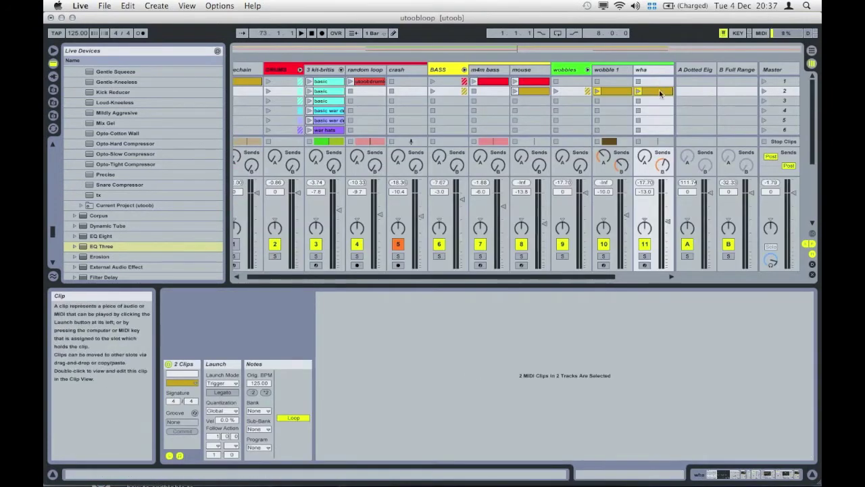
click(247, 91)
key(Tab)
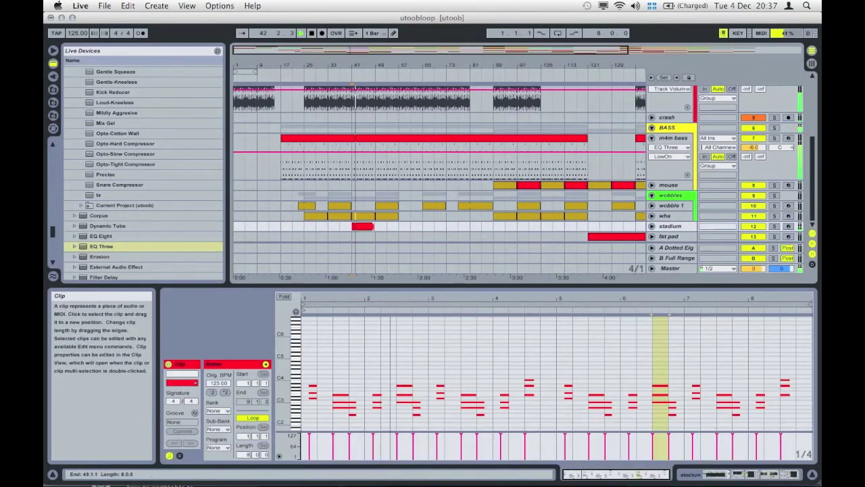
click(361, 226)
click(653, 227)
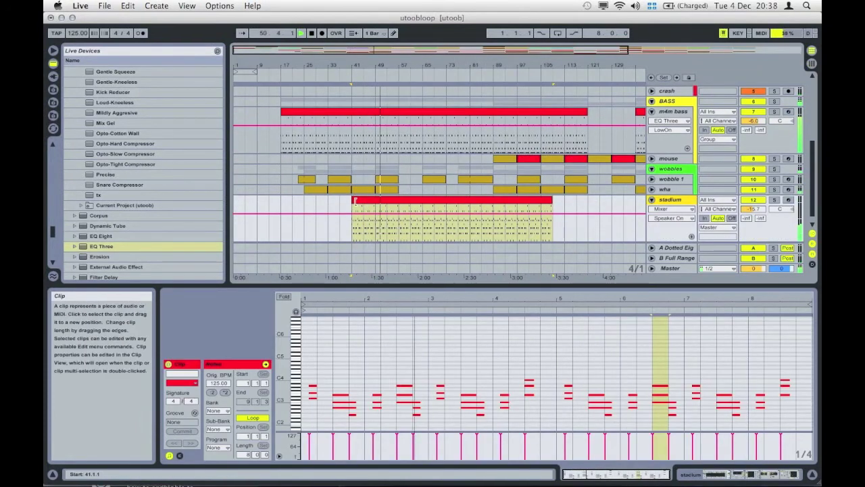
Step: Delete the sidechain and m4m bass parts between bars 57 and 65
scroll(404, 207, up, 6)
click(404, 148)
key(space)
click(328, 312)
click(331, 407)
click(402, 102)
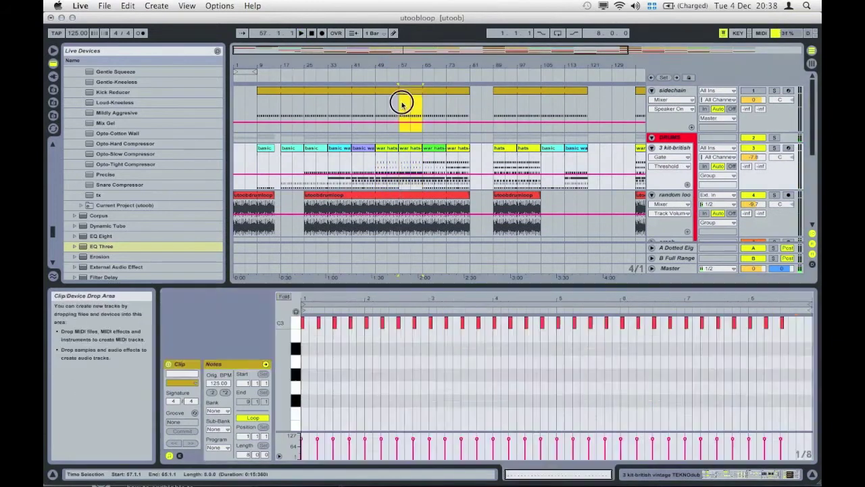
click(408, 137)
scroll(411, 106, down, 3)
click(407, 151)
scroll(401, 195, down, 3)
click(400, 197)
Step: Play the break and extend the wobble 1 clip at bar 65 back to start at bar 61
key(space)
scroll(404, 207, down, 2)
scroll(404, 204, down, 3)
click(413, 210)
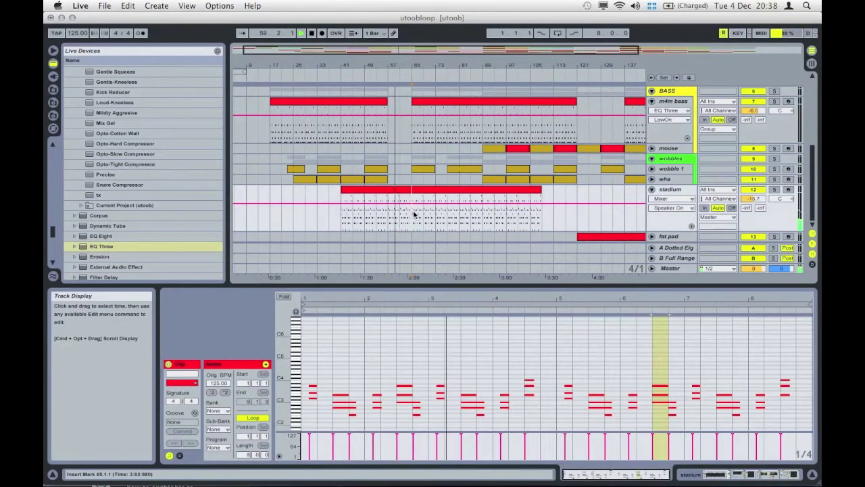
scroll(423, 191, up, 1)
drag(412, 179, 399, 180)
Step: Shorten the stadium part to end at bar 81 and copy it to bar 97
drag(540, 201, 585, 201)
key(super+z)
drag(427, 201, 593, 205)
scroll(593, 205, right, 5)
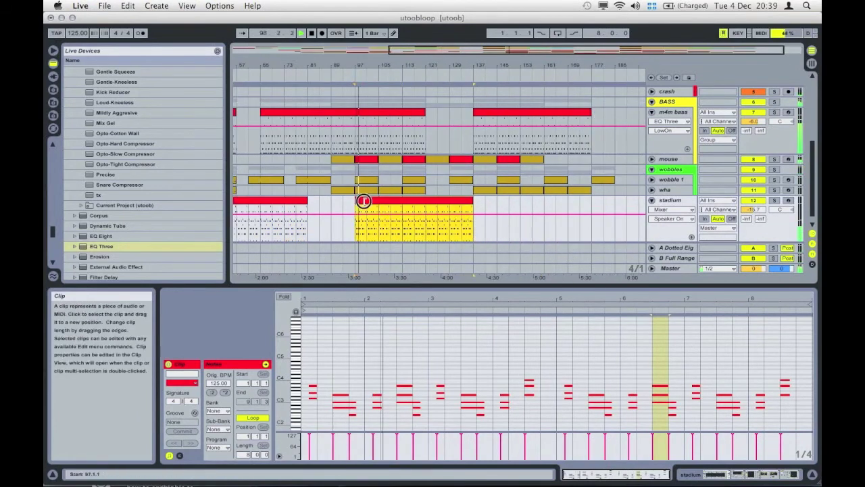
Step: Resize the second stadium clip to run from bar 113 to 161, and end the fat pad clip at bar 153
drag(357, 200, 404, 201)
scroll(428, 225, down, 1)
drag(474, 190, 544, 190)
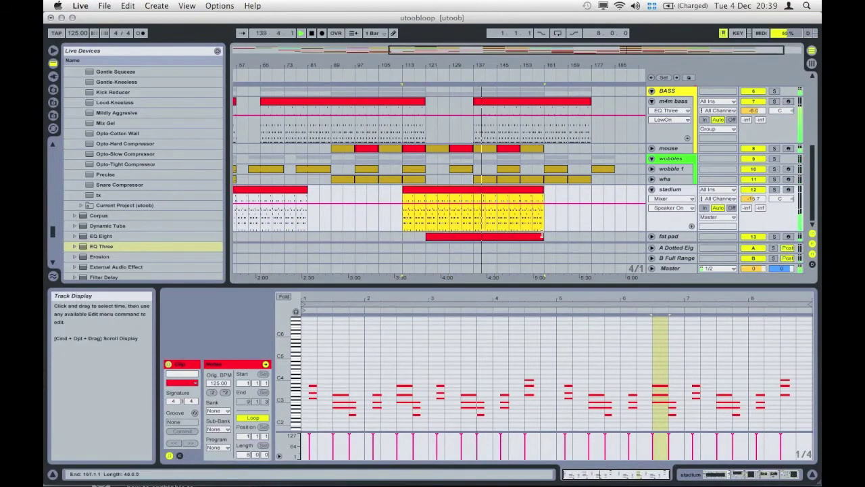
drag(543, 236, 521, 237)
Step: Play from bar 33, show the stadium track's devices and turn down the Analog filter 1 frequency
scroll(521, 233, left, 5)
click(329, 212)
key(space)
double_click(683, 190)
key(space)
drag(359, 381, 361, 433)
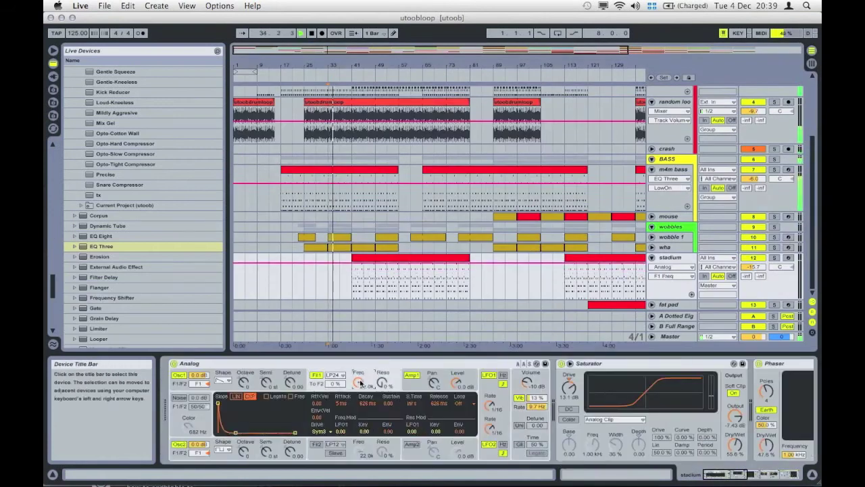
Step: Automate the stadium F1 Freq to rise from minimum at bar 41 to maximum at bar 57, and audition the sweep
click(353, 298)
drag(399, 298, 399, 262)
click(366, 276)
key(space)
key(space)
click(376, 276)
key(space)
key(space)
Step: Set the stadium track volume to -19.0 and its compressor threshold to -22.1 dB
drag(752, 267, 752, 275)
scroll(702, 363, right, 10)
drag(621, 405, 621, 400)
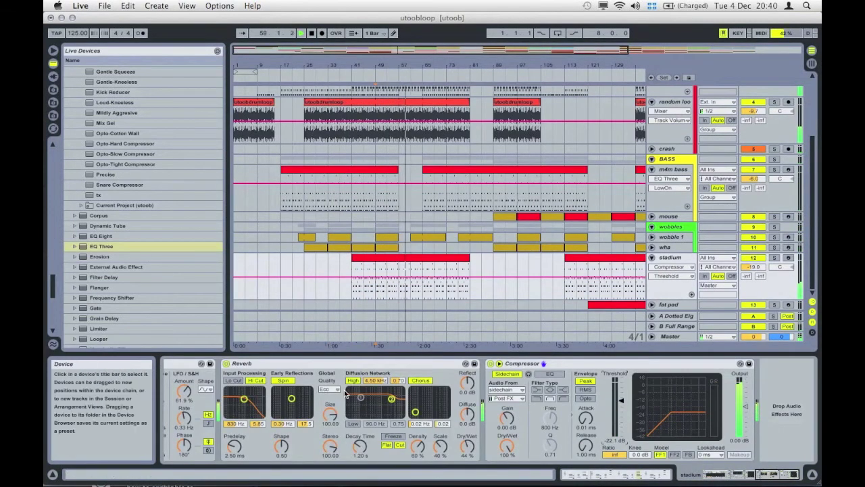
Step: Extend the stadium F1 Freq automation with a dip around bar 65, a peak at bar 73 and a fall to minimum at bar 81
scroll(351, 364, left, 10)
click(257, 382)
click(417, 262)
mouse_move(421, 262)
mouse_down()
mouse_move(421, 287)
mouse_move(447, 263)
mouse_move(469, 298)
mouse_up()
click(447, 283)
click(453, 258)
Step: Copy the stadium F1 Freq automation from the first part and paste it onto the second part at bar 113
scroll(453, 270, right, 4)
right_click(379, 293)
click(405, 95)
click(478, 296)
key(super+v)
scroll(500, 291, down, 3)
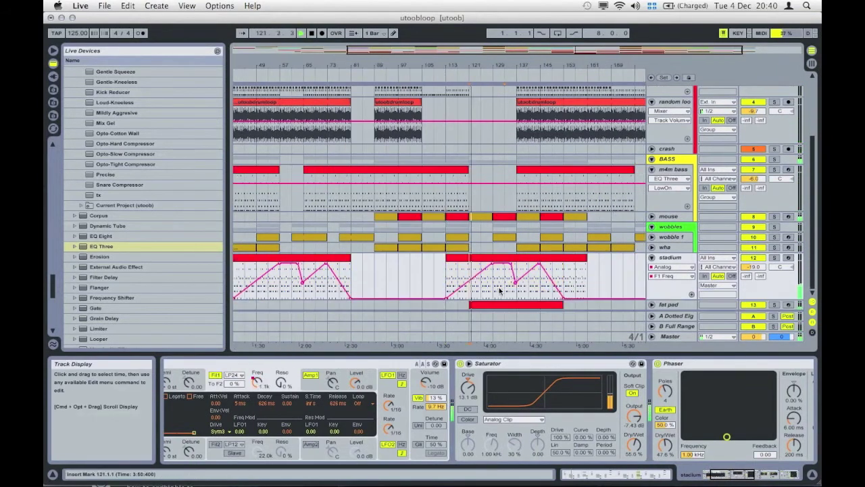
Step: Audition the pasted filter sweep and move its final low breakpoint to bar 161
click(502, 291)
key(space)
key(space)
drag(563, 298, 588, 298)
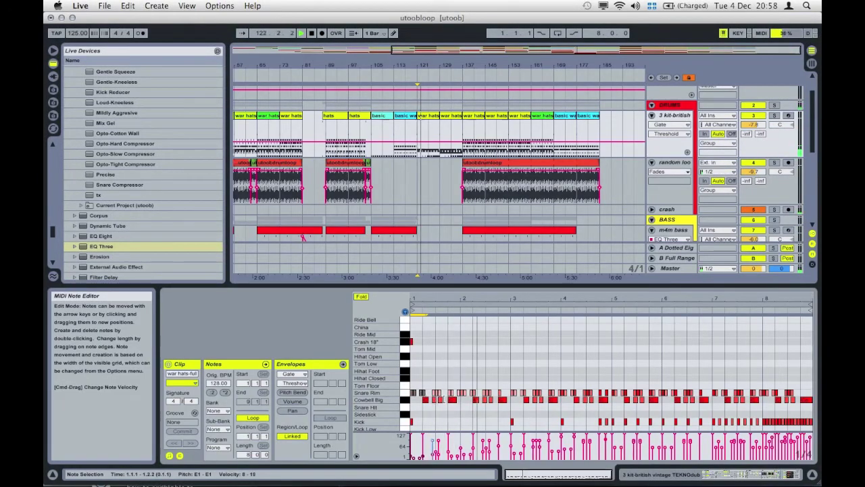
Step: Delete the kick notes from 2.3 to the end of the war hats-full clip at bar 121
drag(490, 422, 811, 423)
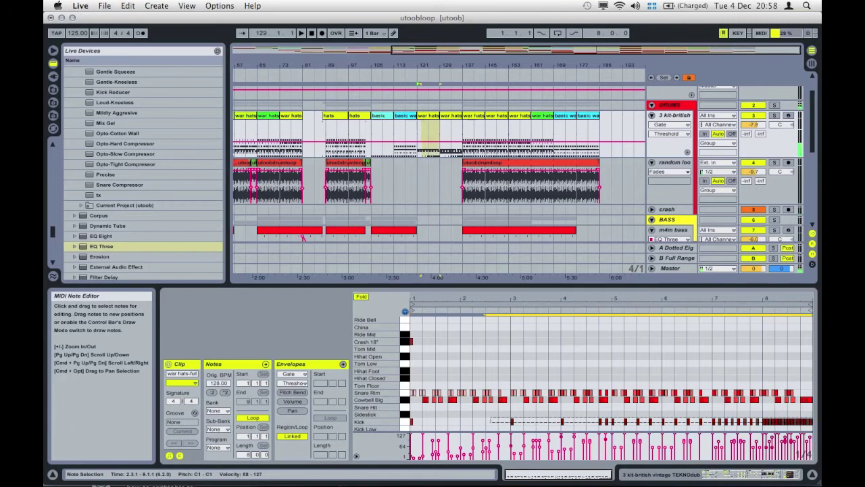
key(Delete)
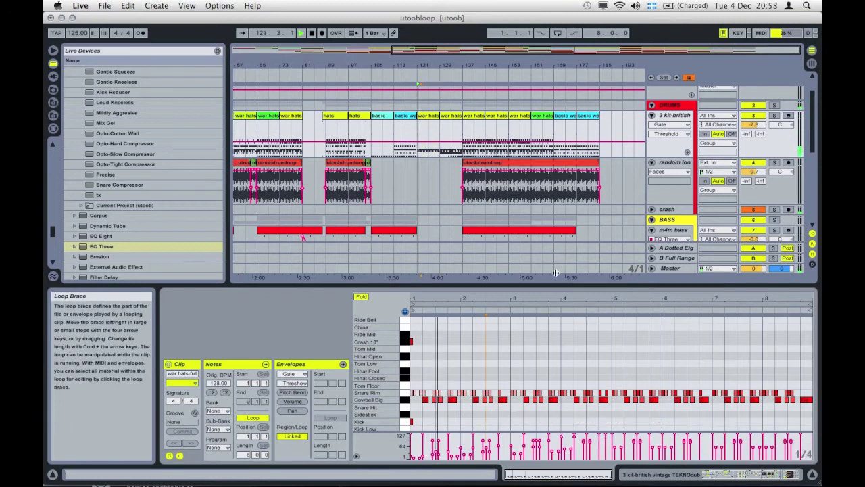
Step: Extend the wobble 1 clip at bar 129 back to start at bar 125
click(469, 177)
scroll(470, 177, down, 6)
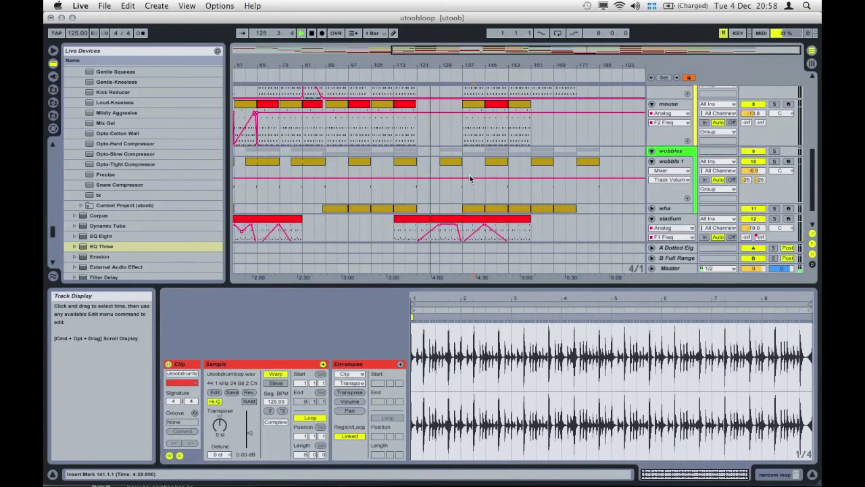
drag(445, 163, 431, 164)
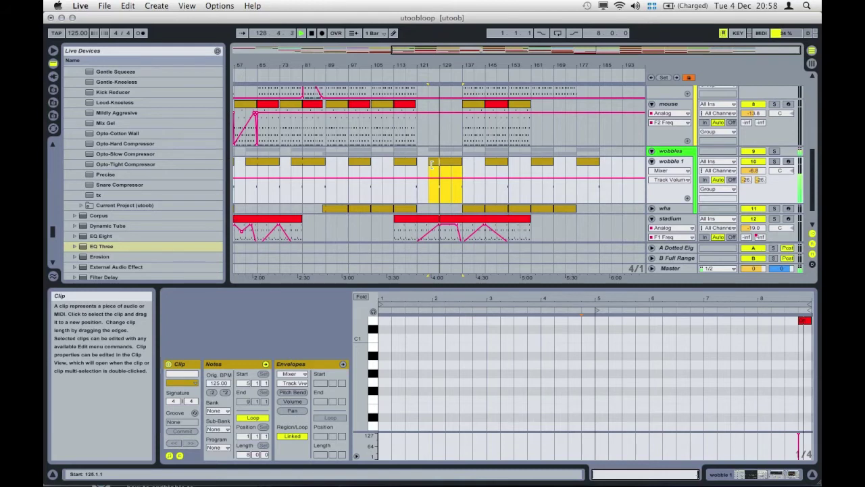
Step: Open the war hats-full clip at bar 129, add a quarter note at 3.1 and raise its pitch past Ride Mid
scroll(431, 164, up, 6)
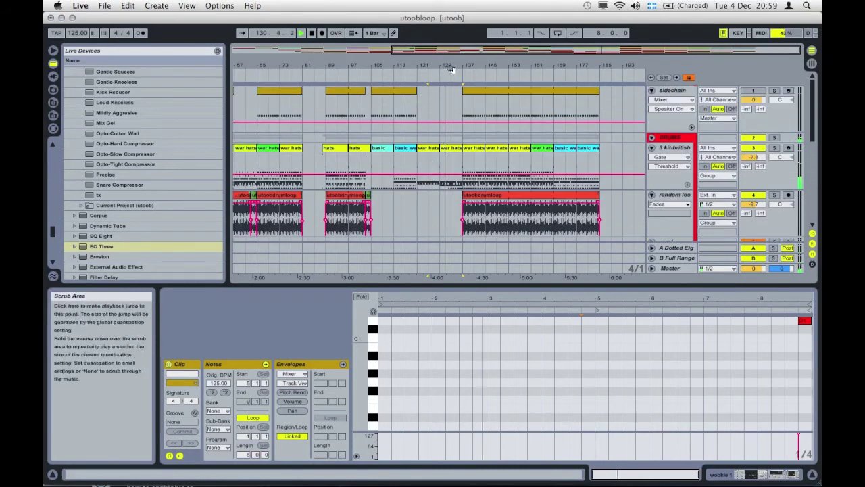
drag(452, 64, 451, 68)
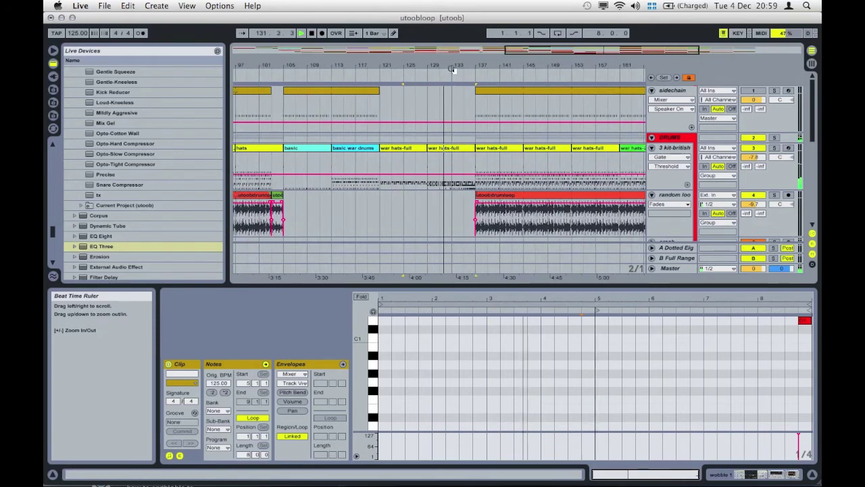
click(465, 154)
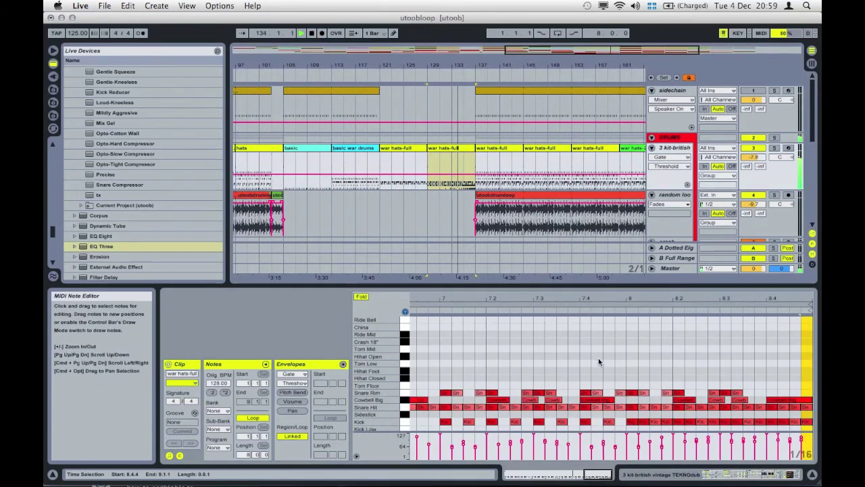
scroll(611, 363, down, 3)
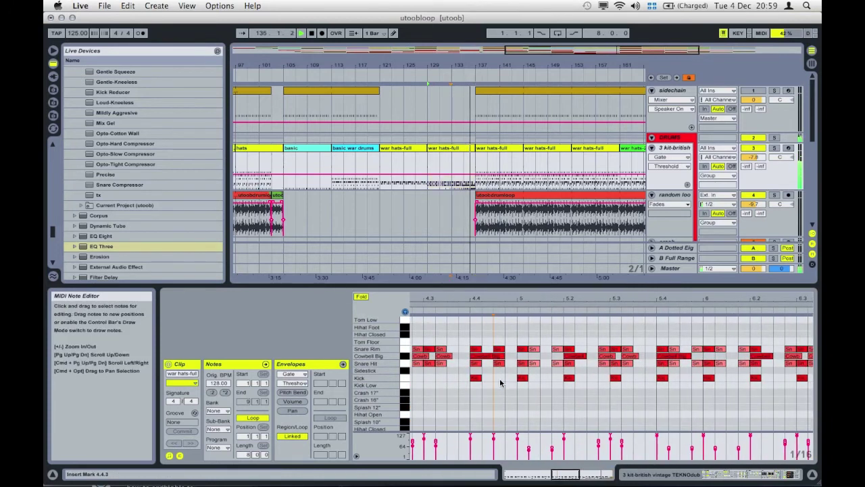
drag(524, 300, 524, 236)
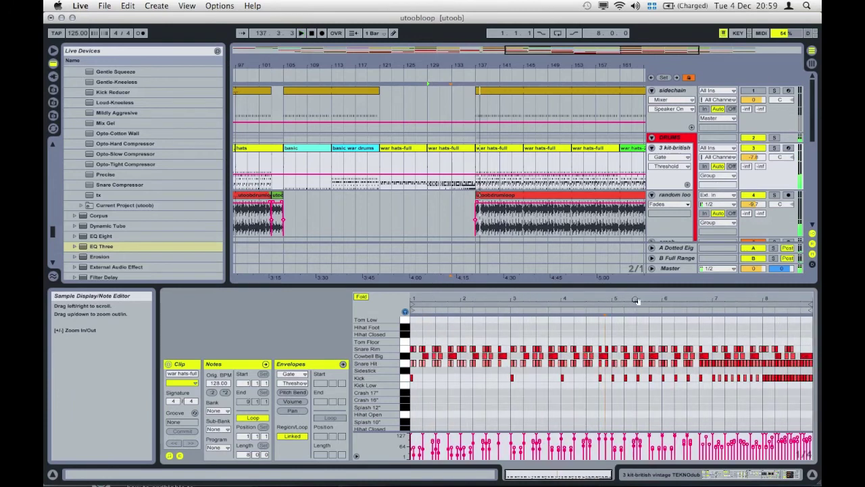
click(513, 327)
key(Up)
key(Up)
key(Up)
key(Up)
key(Up)
key(Up)
key(Up)
key(Up)
key(Up)
key(Up)
key(Up)
key(Up)
key(Up)
key(Up)
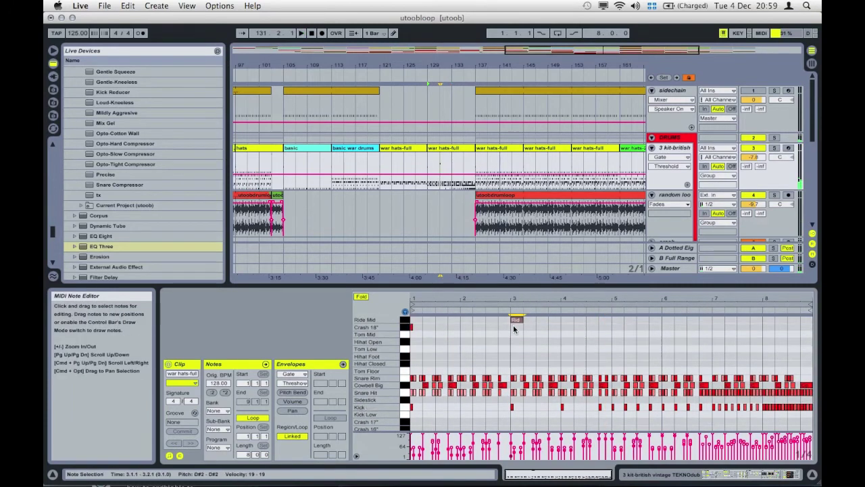
key(Up)
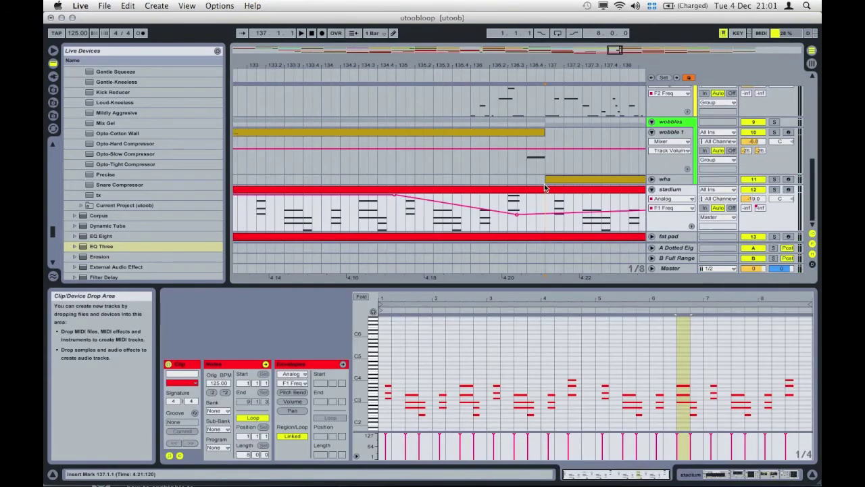
Step: Shorten the stadium clip before bar 137 to end at 136.1.3, and play from 135.3
drag(544, 188, 477, 188)
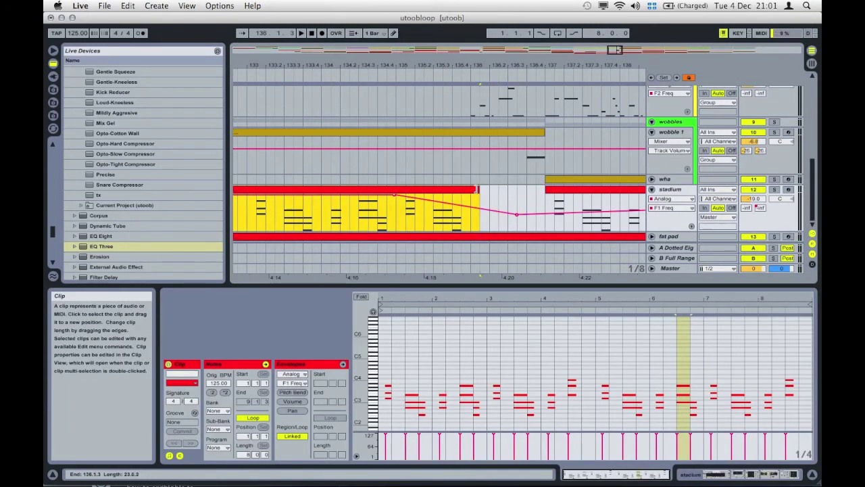
click(438, 218)
key(space)
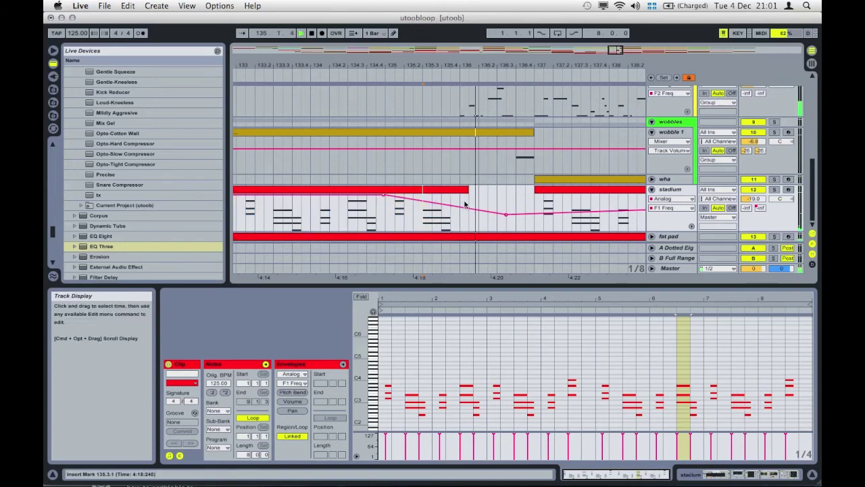
Step: Split the fat pad clip at bar 137, shorten its first part to end at 136.1.3, and play from 134.4
click(651, 238)
click(531, 213)
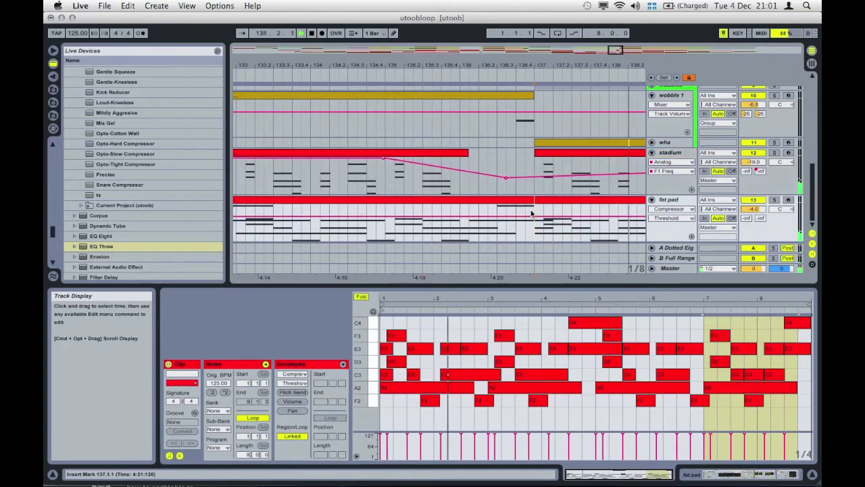
drag(531, 200, 463, 208)
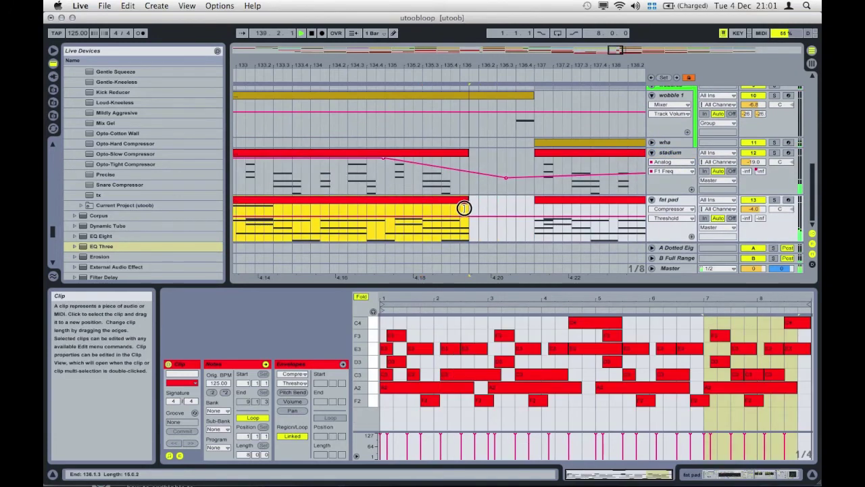
key(space)
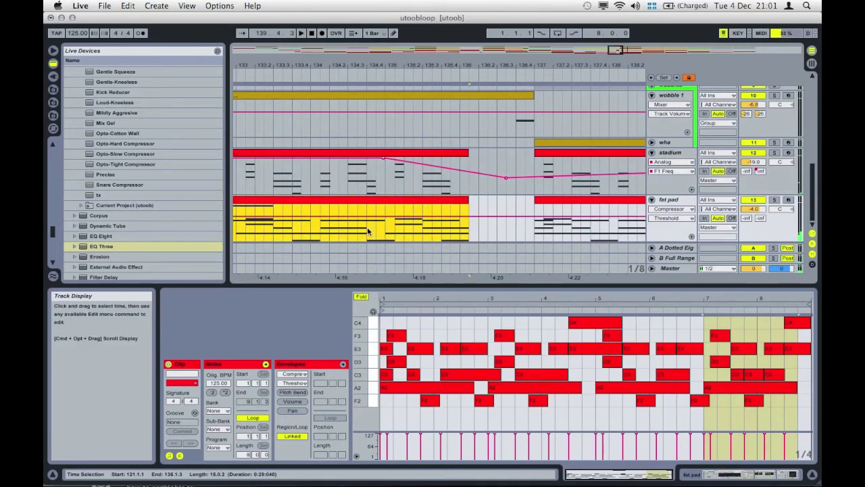
click(368, 231)
key(space)
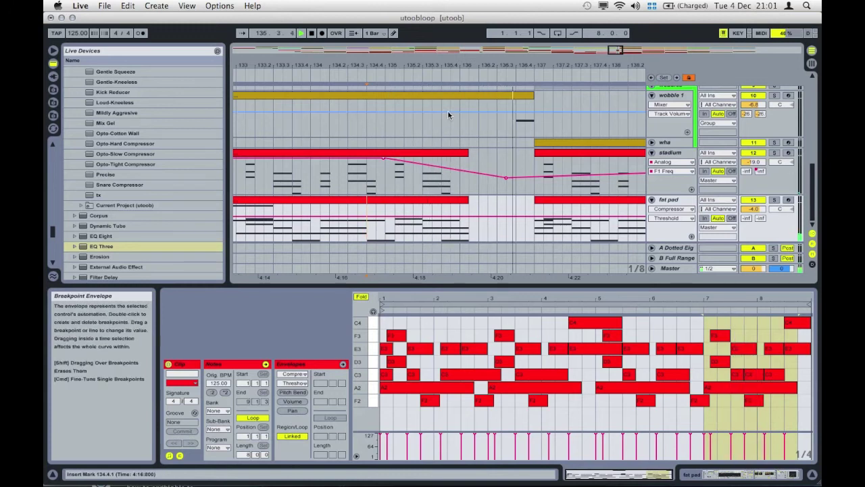
Step: Cut the stretch from 136.4.1 to 137.1.1 out of the mouse and m4m bass clips, and play from just before the gap
drag(451, 63, 454, 27)
scroll(463, 130, up, 4)
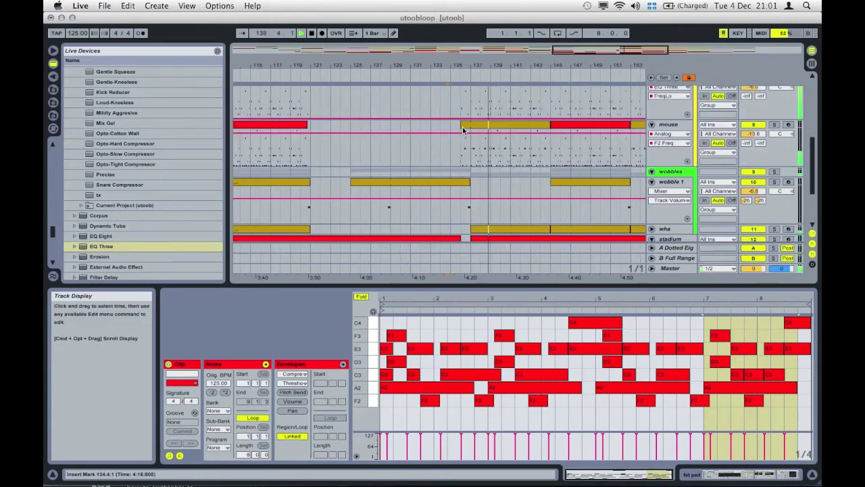
drag(479, 66, 479, 109)
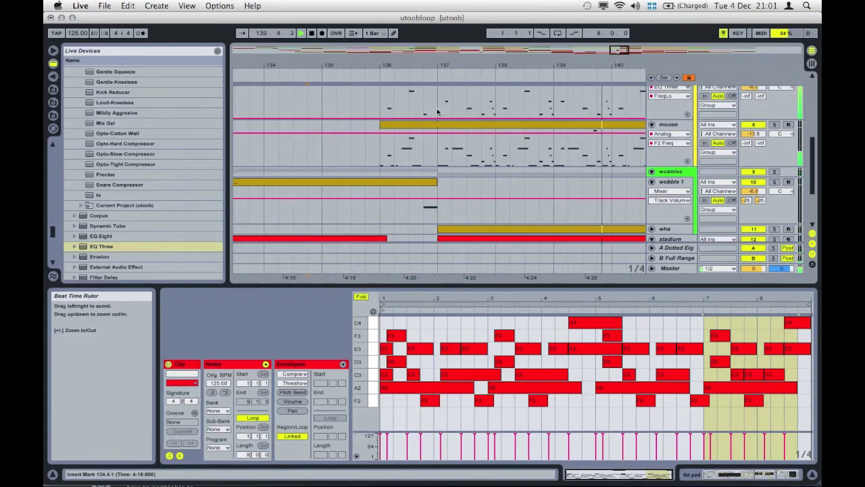
drag(437, 154, 424, 152)
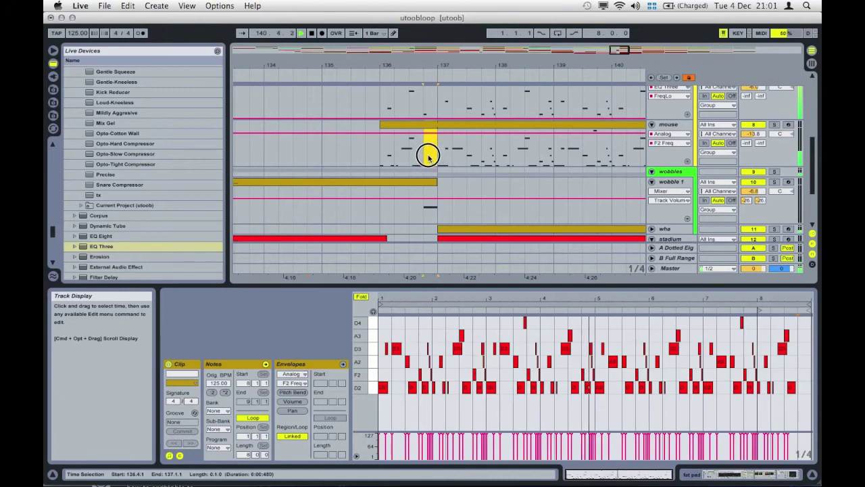
drag(434, 112, 429, 110)
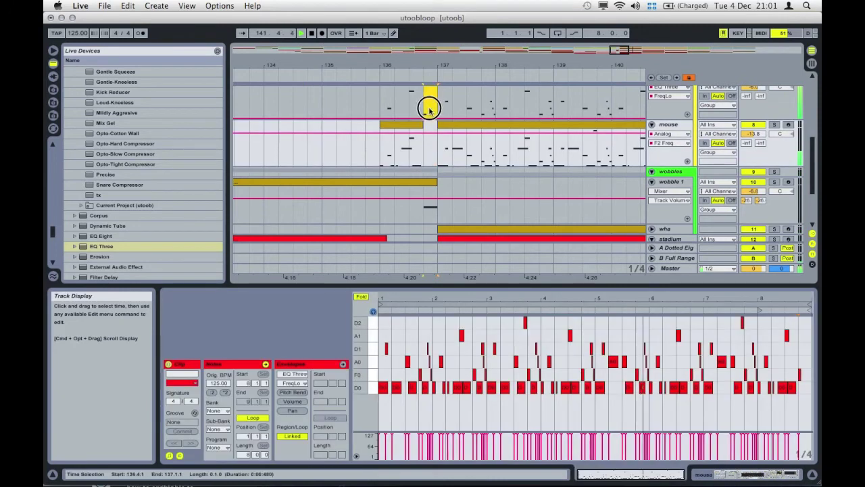
key(Delete)
key(space)
click(376, 134)
key(space)
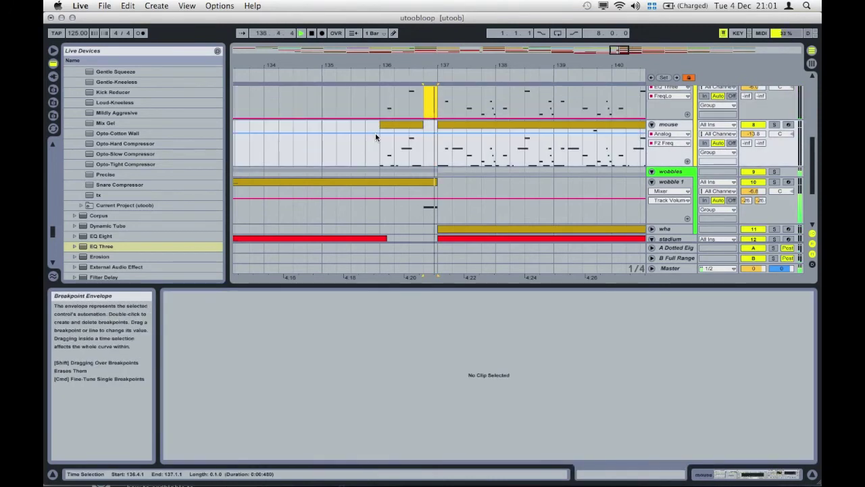
Step: Extend the wha clip at bar 137 back to start at bar 136, and play from there
scroll(375, 133, down, 6)
scroll(375, 132, up, 1)
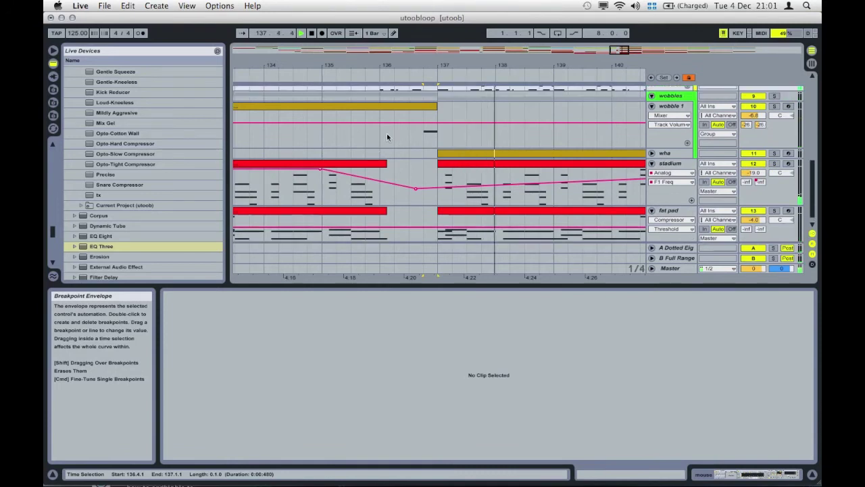
key(space)
drag(438, 154, 382, 153)
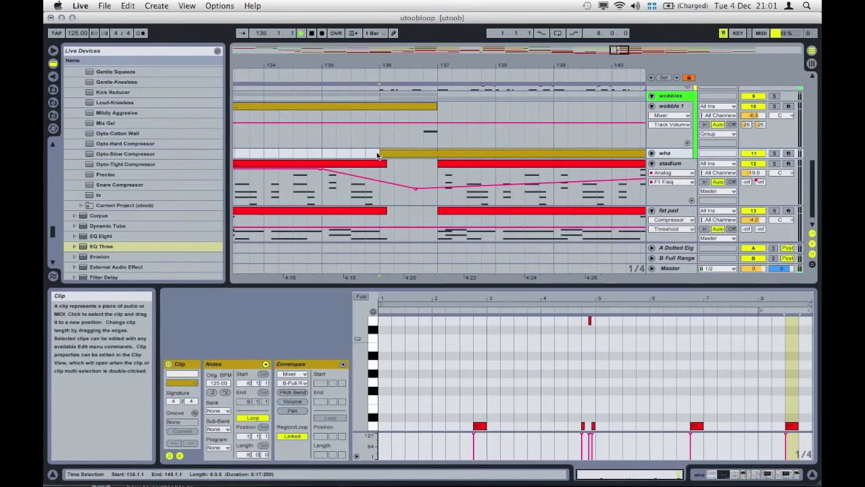
key(space)
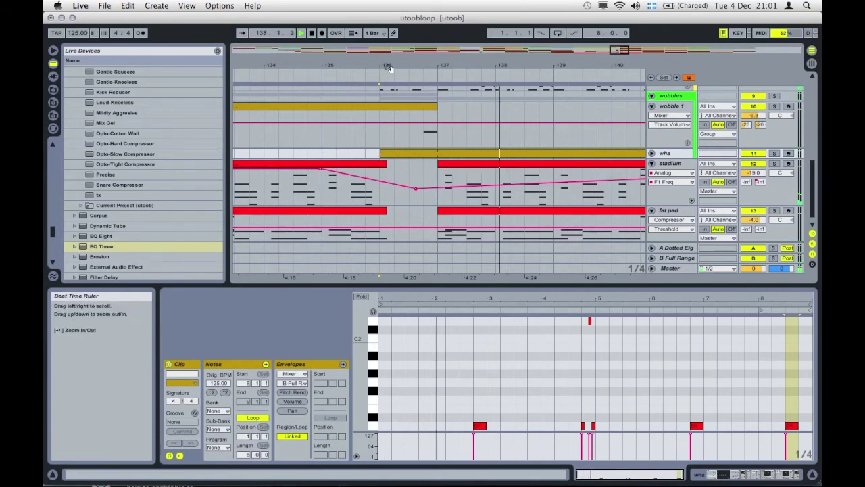
Step: Shorten the mouse and m4m bass clips at bar 136 to end at 136.3.1, and play the transition
scroll(412, 127, up, 10)
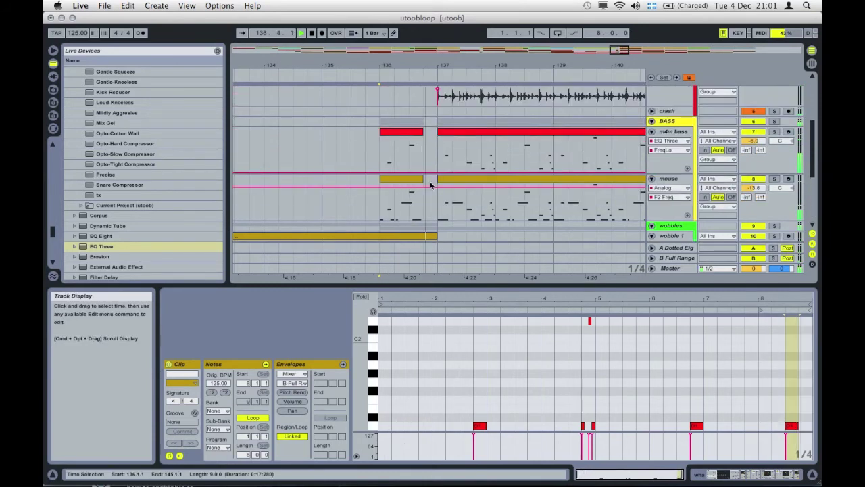
key(space)
drag(421, 181, 413, 182)
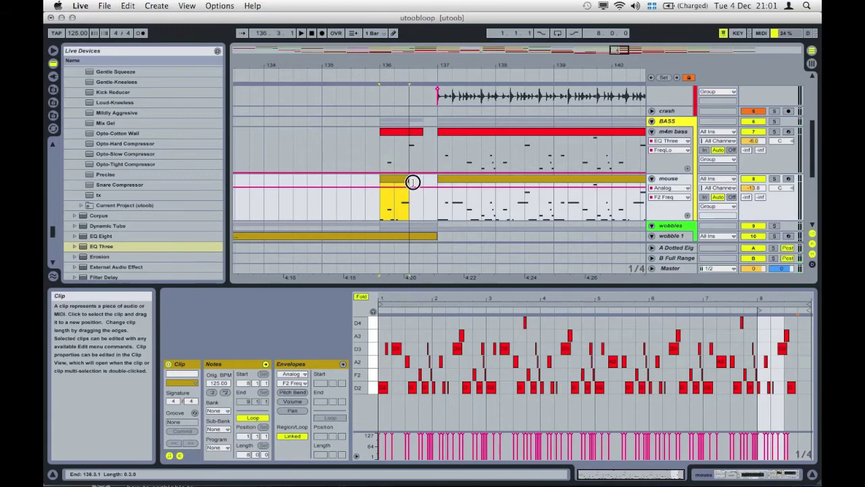
key(space)
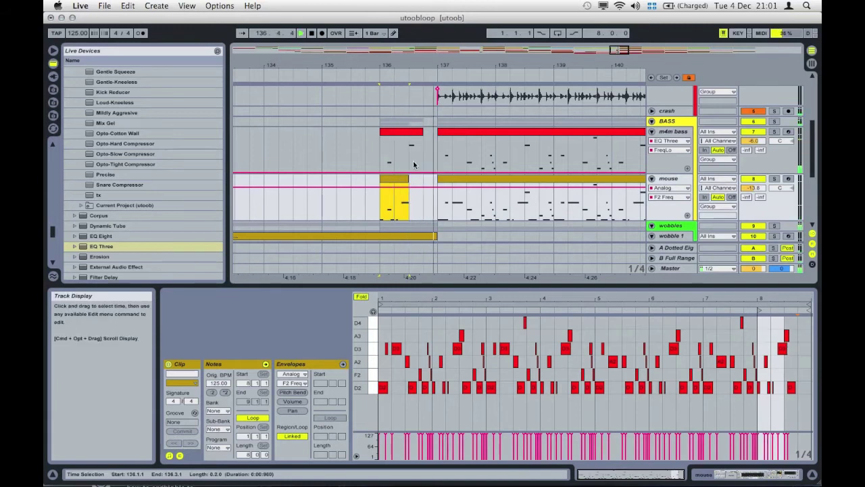
drag(423, 132, 411, 132)
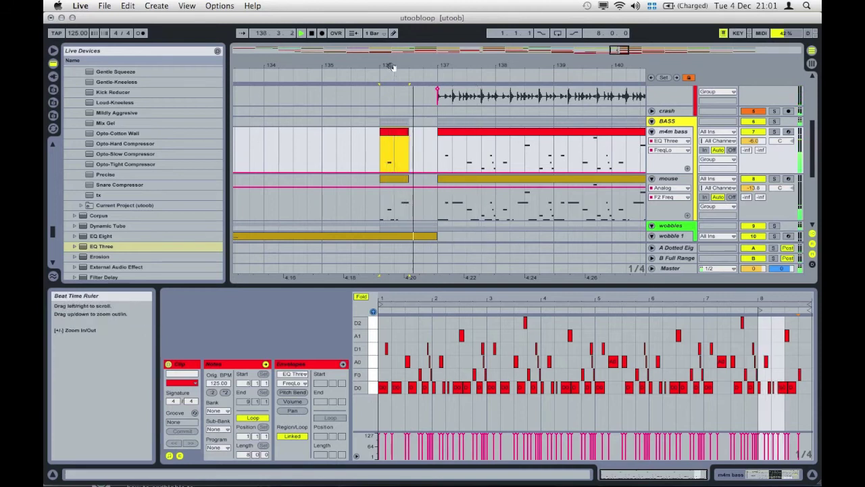
key(space)
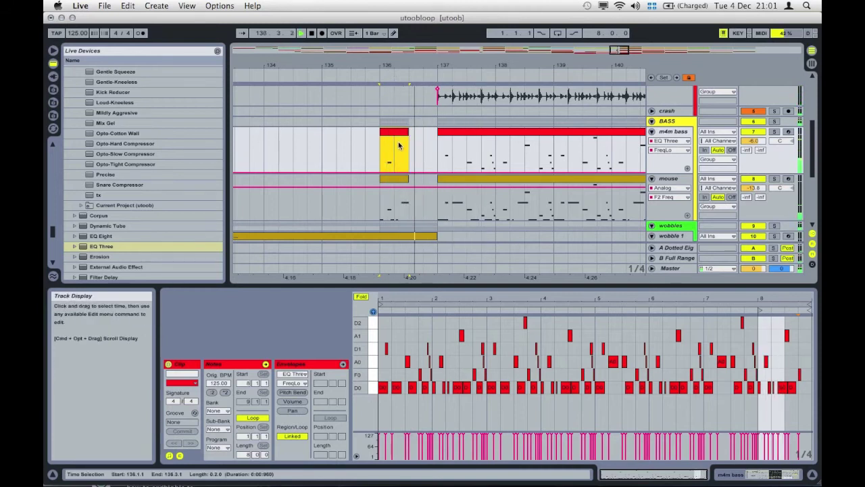
Step: In the short mouse clip at bar 136, move the 8.2.1 D2 note to 8.2.3 and end the 8.1.4 D2 note at 8.2.1
key(Down)
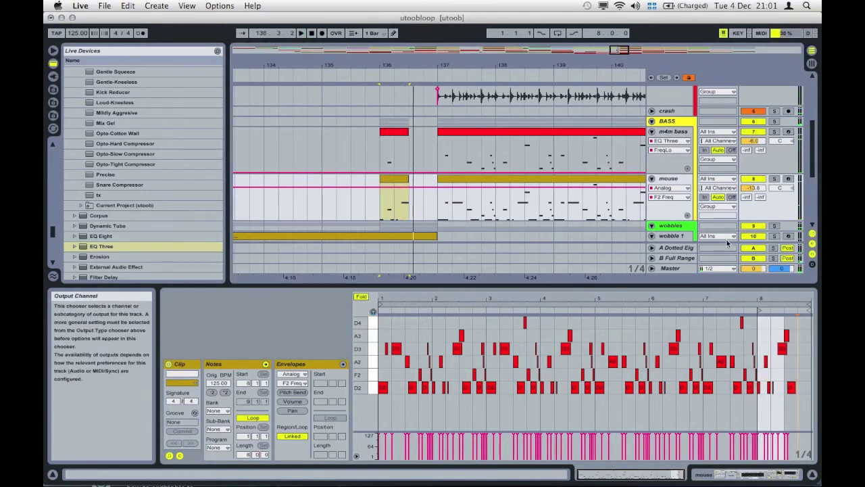
drag(775, 303, 771, 330)
drag(724, 387, 709, 387)
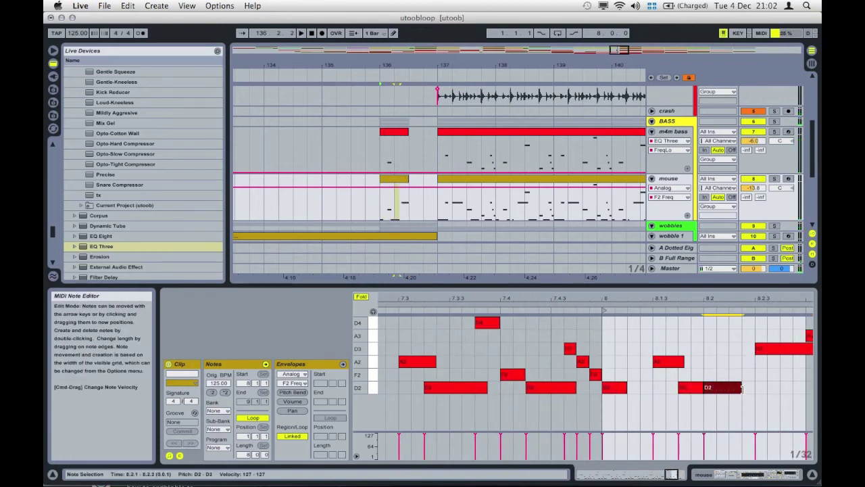
click(690, 388)
key(space)
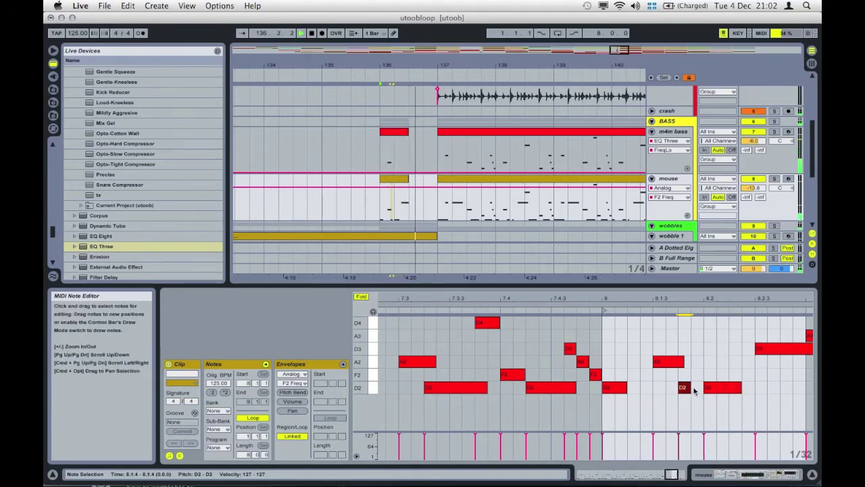
drag(708, 388, 734, 387)
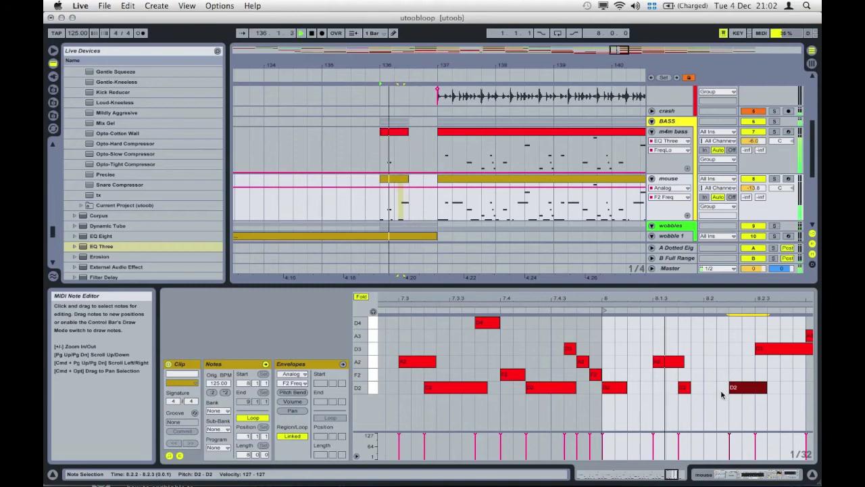
click(687, 387)
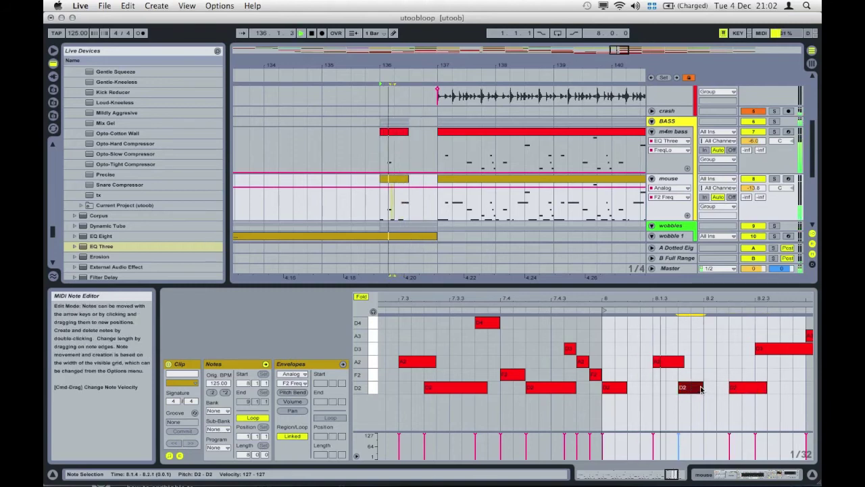
Step: Adjust the D0 note at 8.2.2 in the short m4m bass clip at bar 136 to a brief hit, and play the transition
click(388, 139)
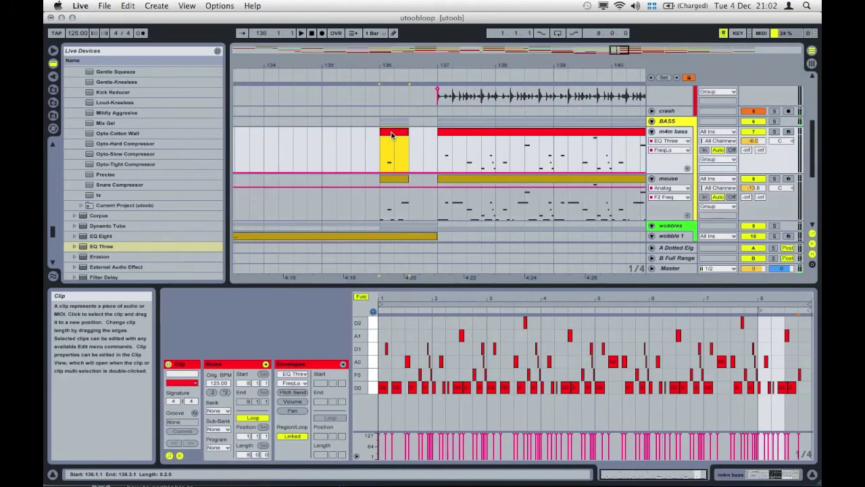
drag(787, 298, 702, 390)
key(space)
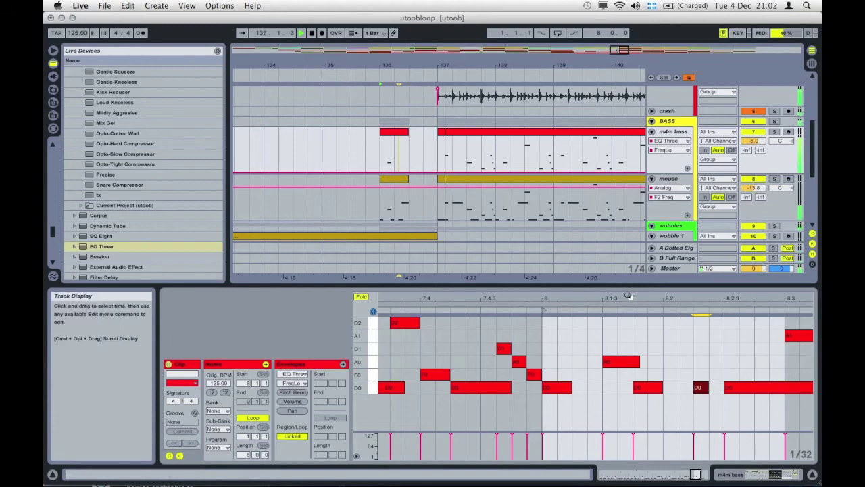
drag(629, 298, 629, 230)
key(space)
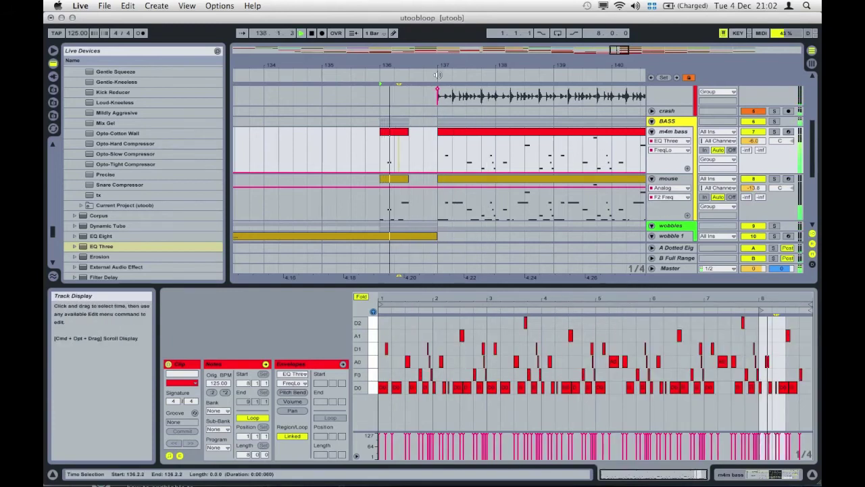
drag(422, 68, 419, 17)
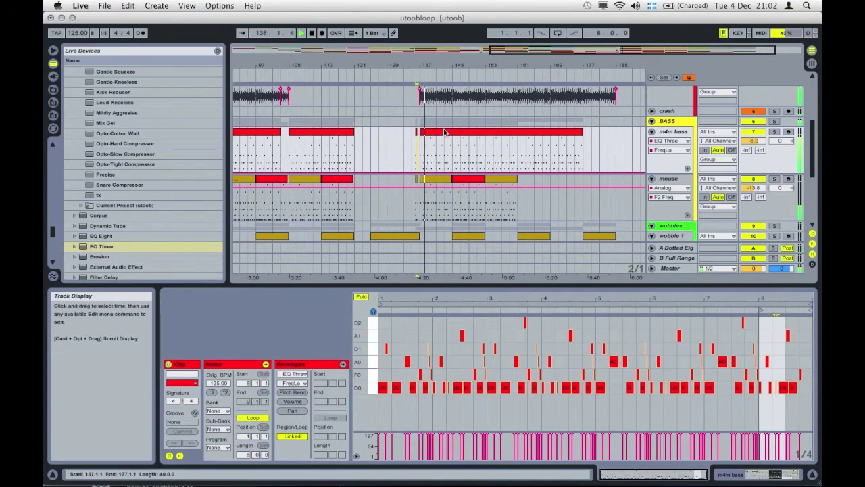
click(444, 149)
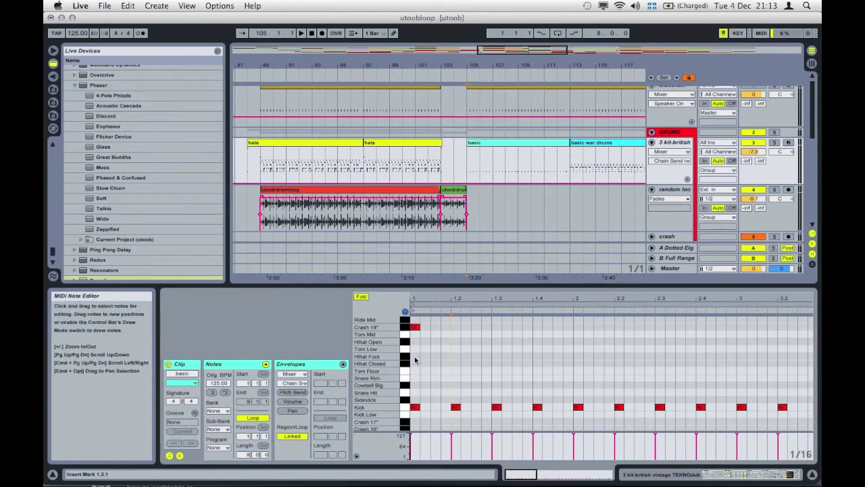
Step: Paste the copied Sidestick notes into the basic clip at bar 105 and the basic war drums clip at bar 113
key(super+a)
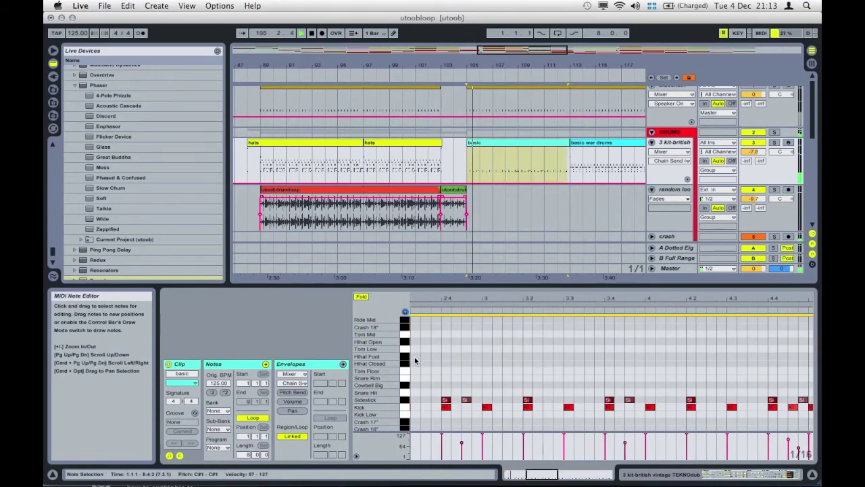
click(514, 161)
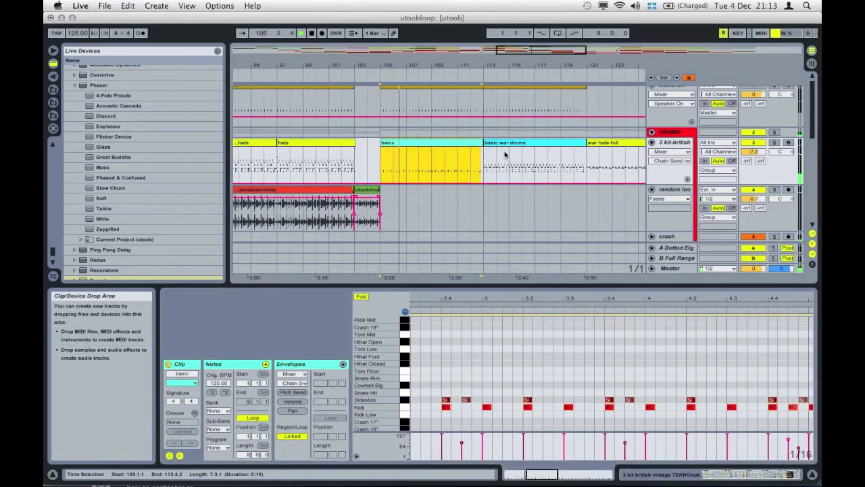
click(513, 160)
click(434, 298)
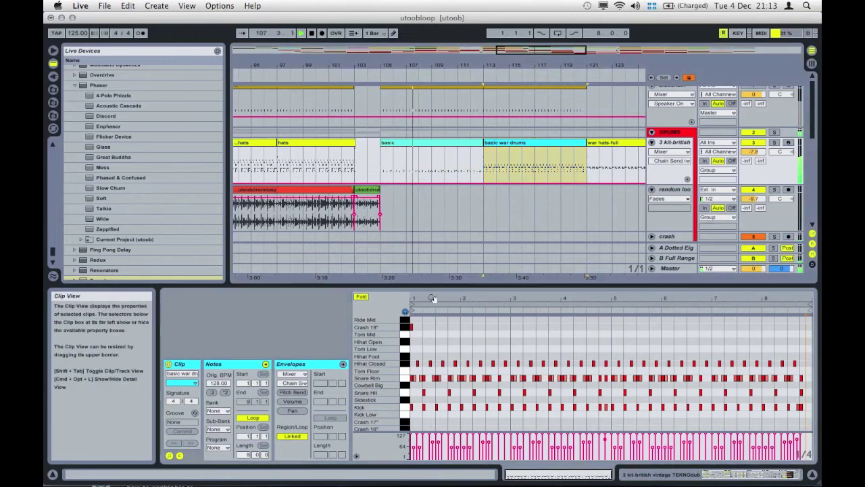
click(415, 355)
key(super+v)
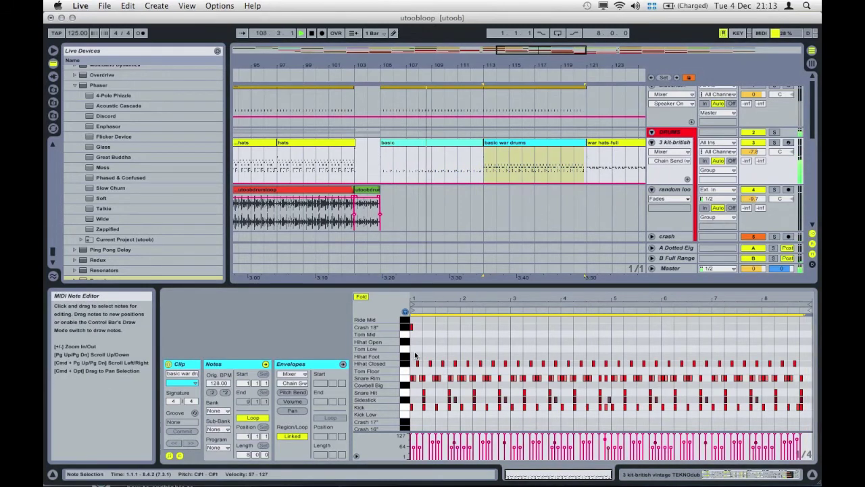
Step: Open the war hats-full clip at bar 137 and paste the copied Sidestick notes starting at 2.1.1
click(546, 169)
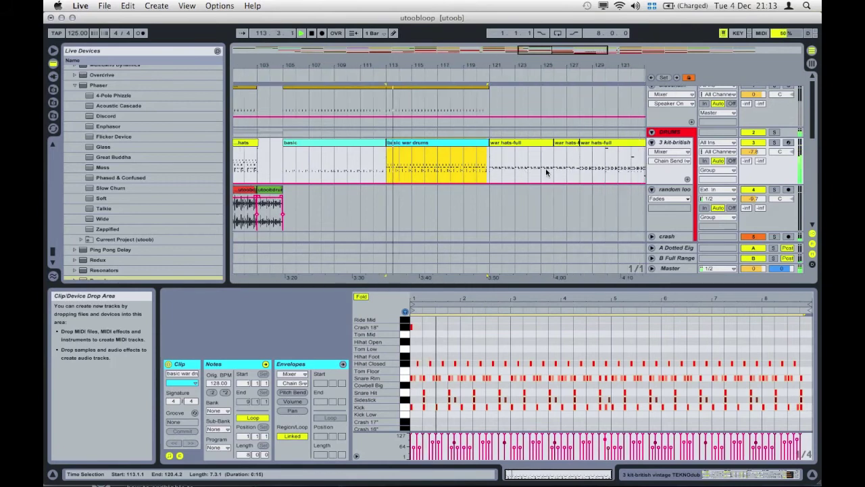
click(519, 144)
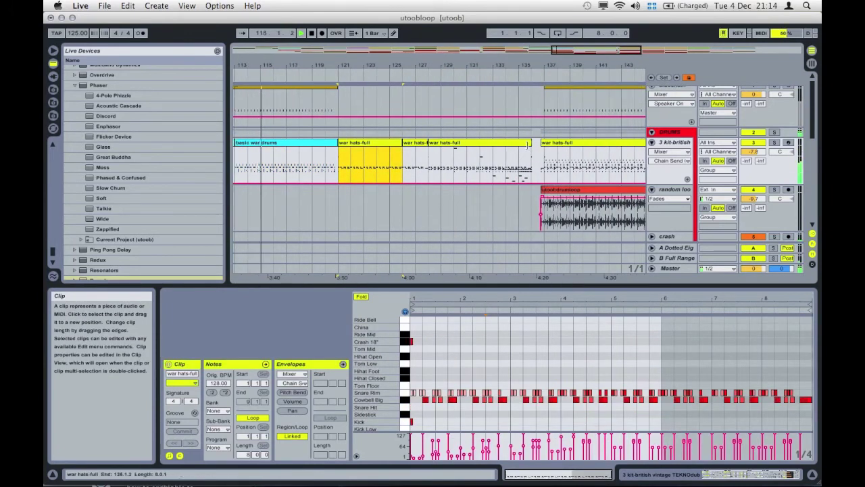
shift+click(543, 156)
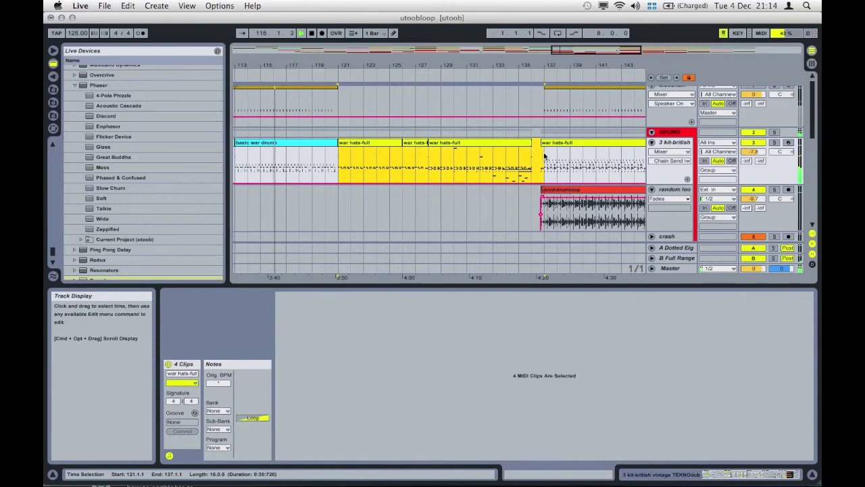
click(544, 155)
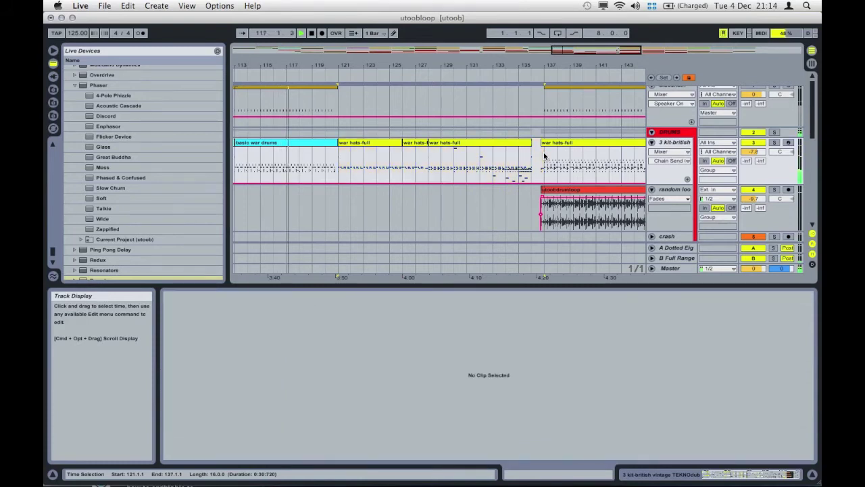
click(544, 155)
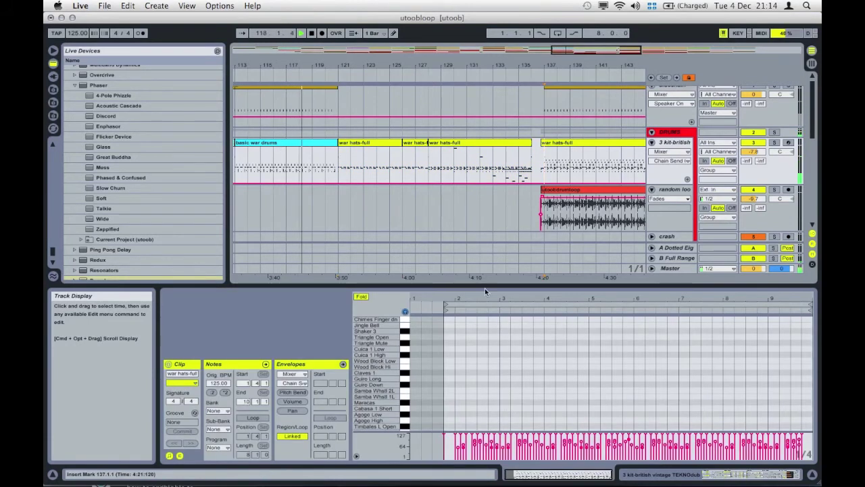
click(454, 341)
key(super+a)
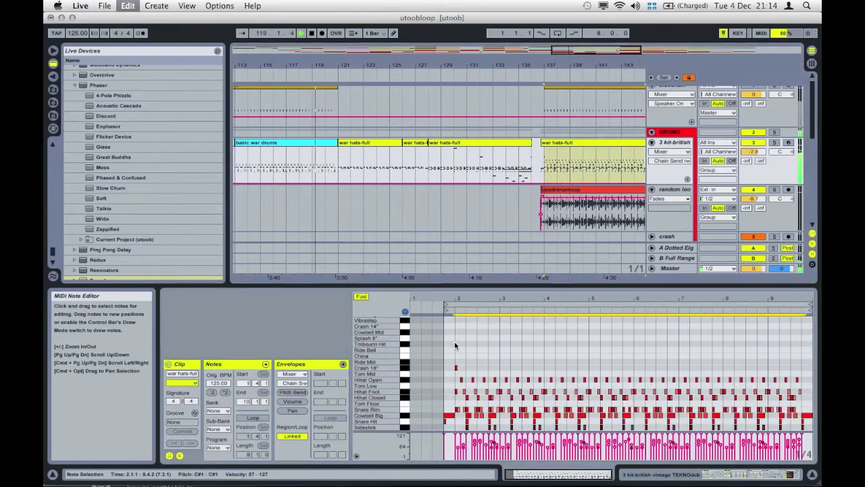
Step: Open the war hats-full clip at bar 145 and paste the copied Sidestick notes from its start
drag(627, 161, 537, 160)
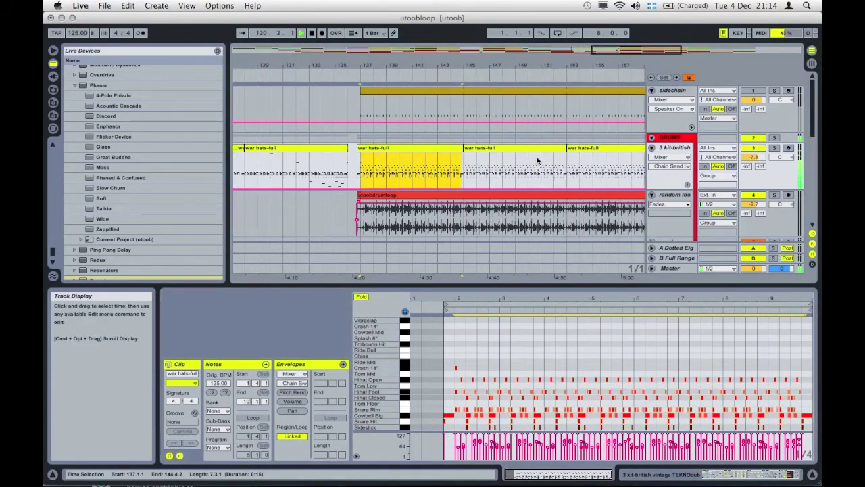
click(533, 155)
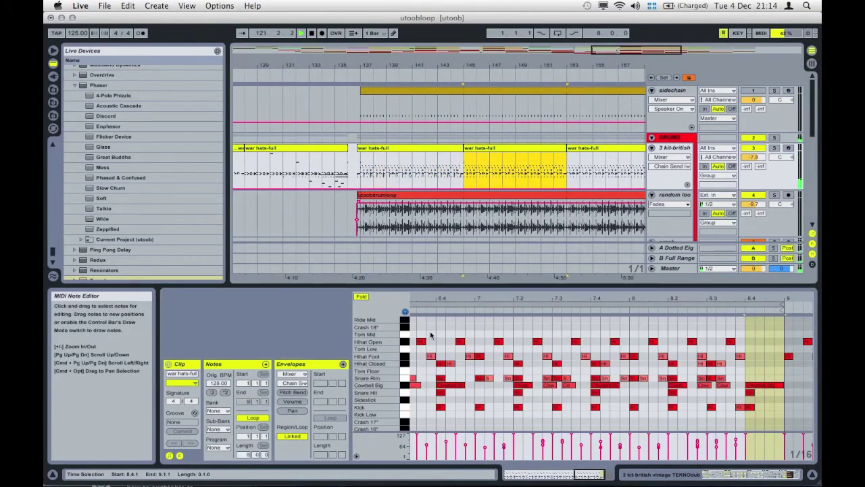
click(431, 336)
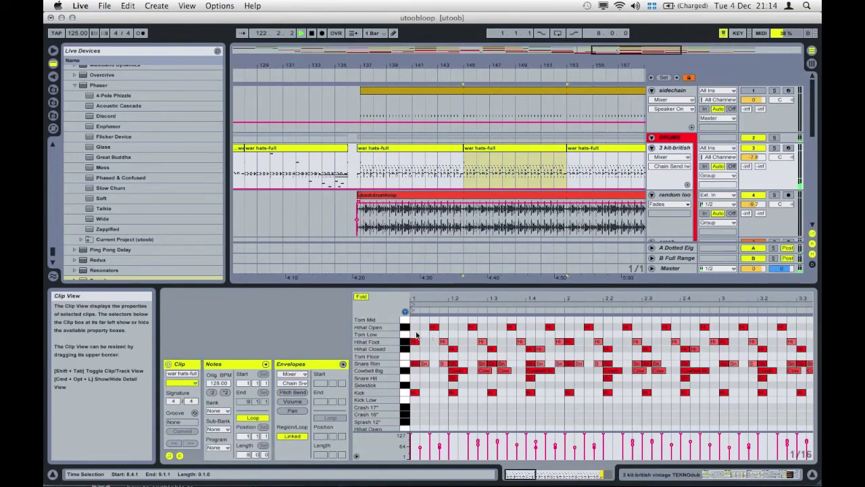
click(415, 333)
key(super+v)
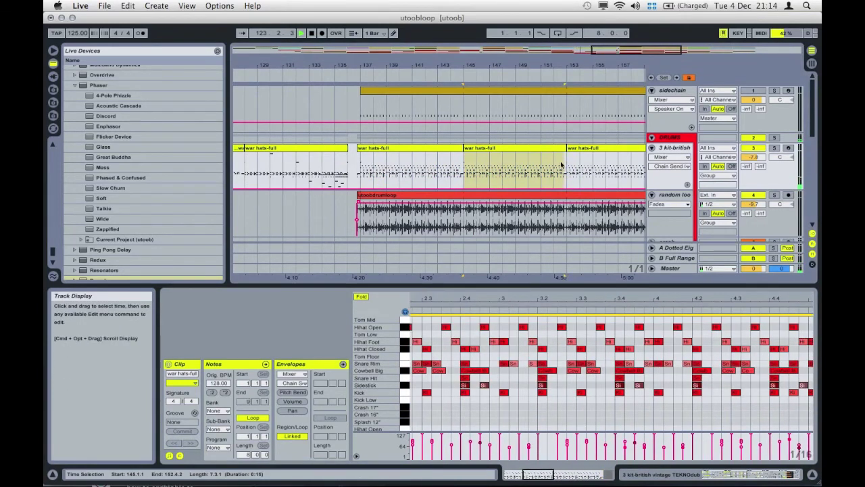
Step: Paste the copied Sidestick notes at 1.1.1 in the war hats-full clip at bar 153
click(585, 150)
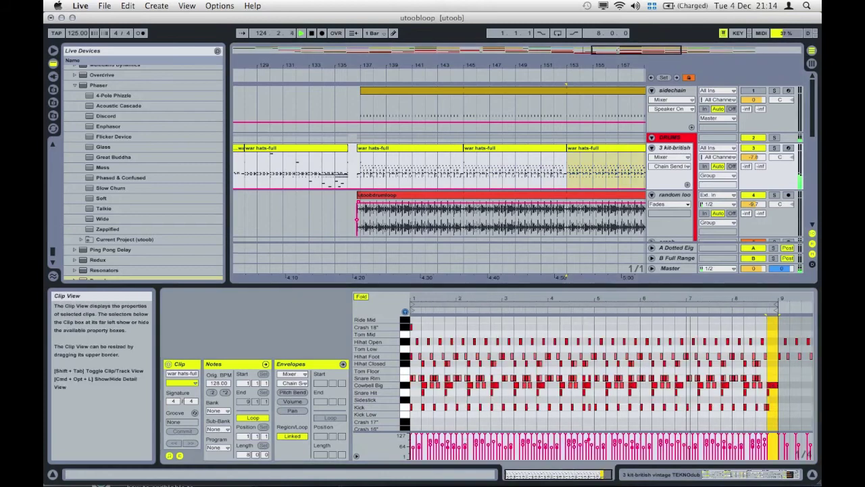
click(418, 325)
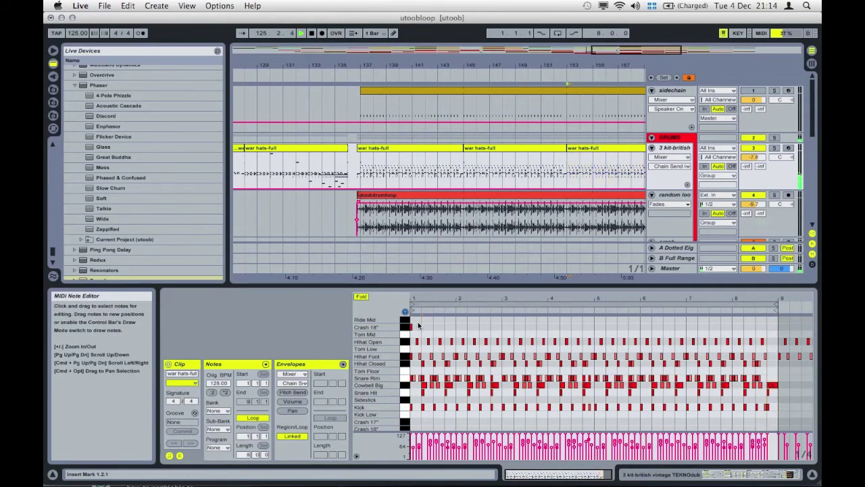
key(super+a)
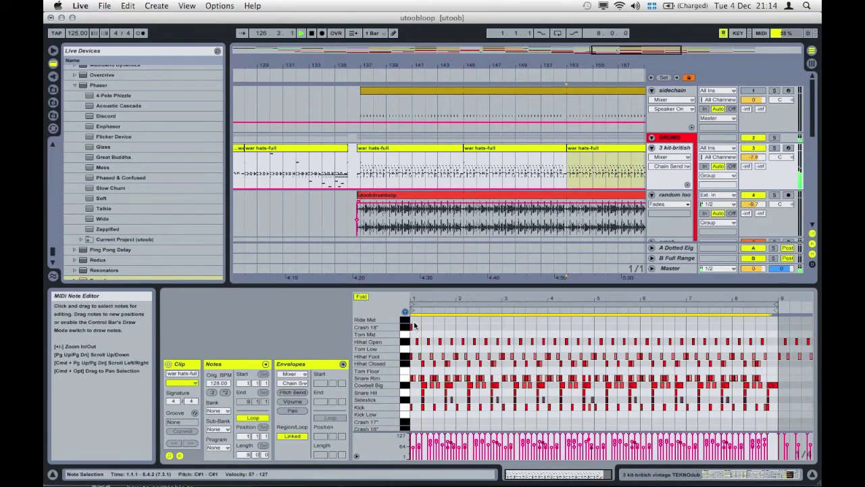
Step: Open the war hats-2 clip at bar 161 and paste the copied Sidestick notes at 1.1.1
scroll(512, 207, right, 8)
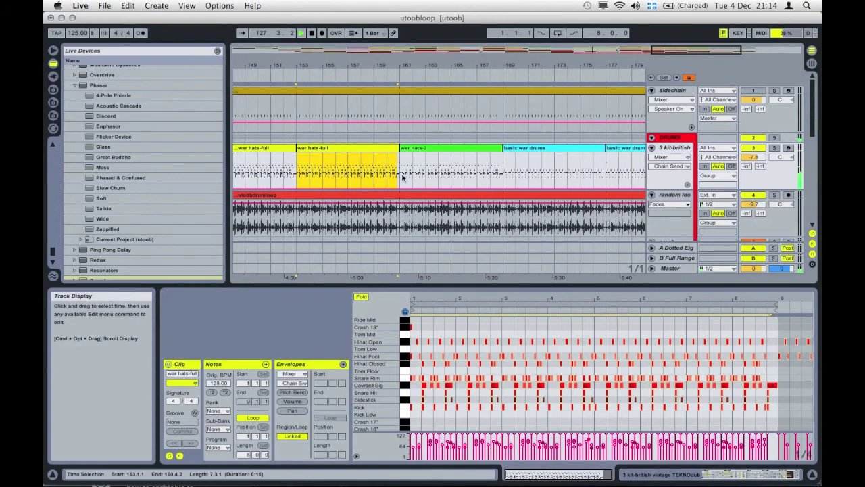
click(402, 173)
click(426, 148)
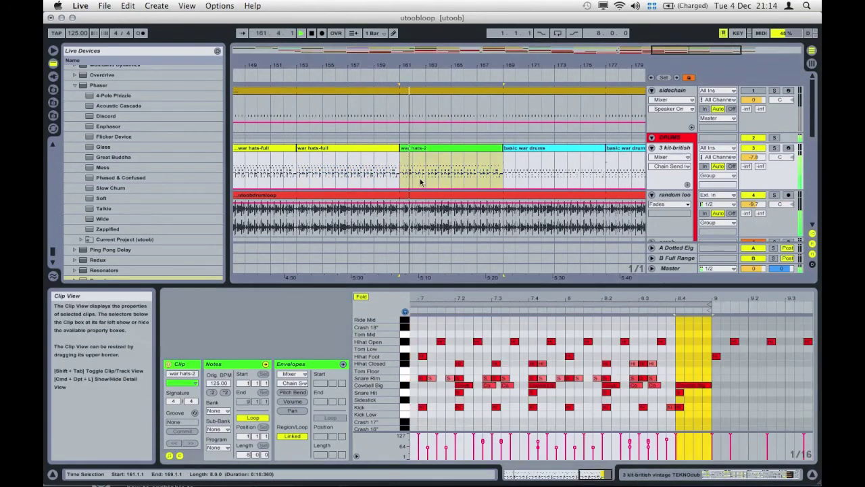
drag(428, 287, 430, 267)
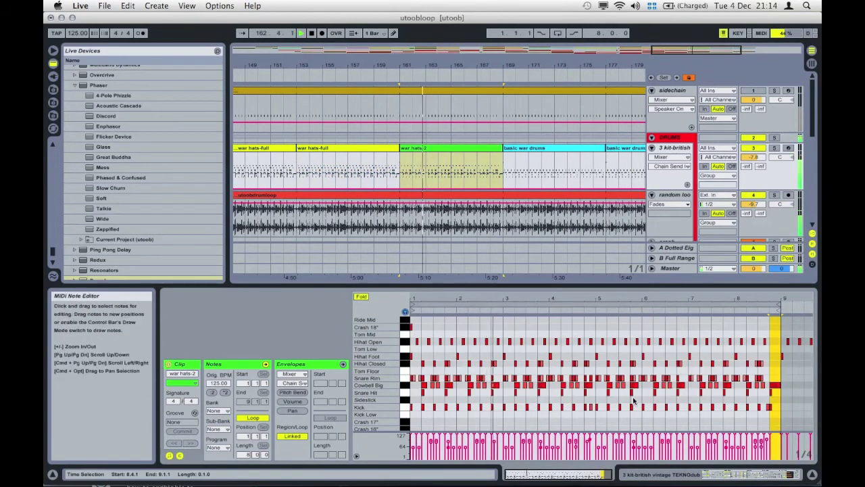
click(411, 339)
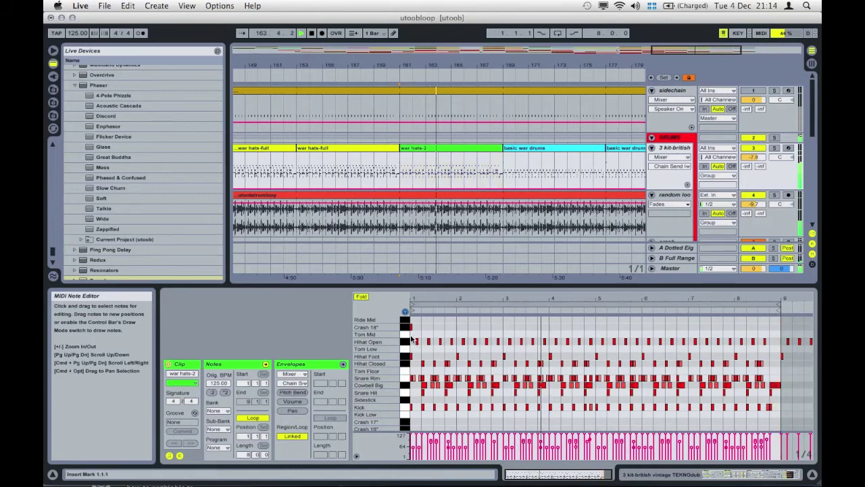
key(super+a)
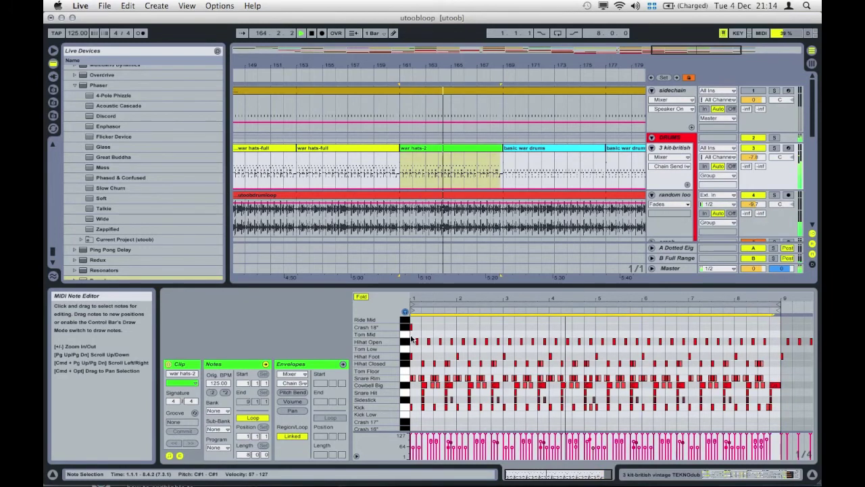
Step: Paste the copied Sidestick notes from the start of the basic war drums clip at bar 169
click(519, 156)
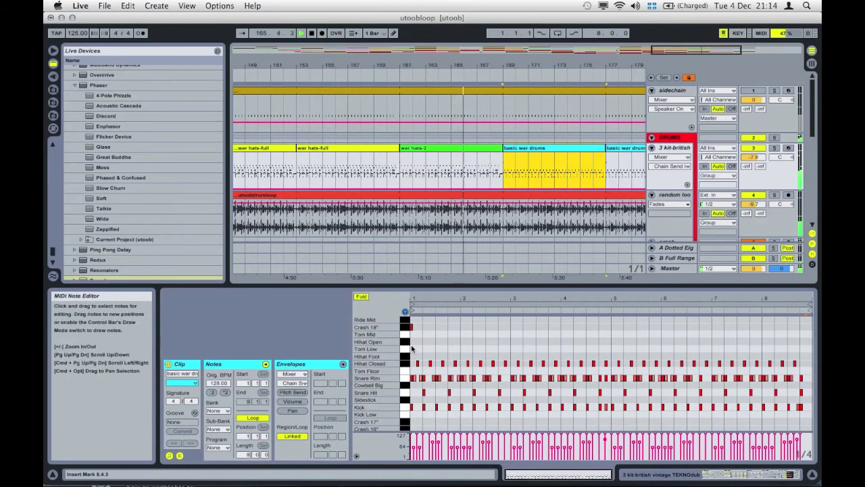
click(412, 348)
key(super+a)
Step: Play the drums from bar 176 to check the change into the last basic war drums clip at bar 177
click(520, 170)
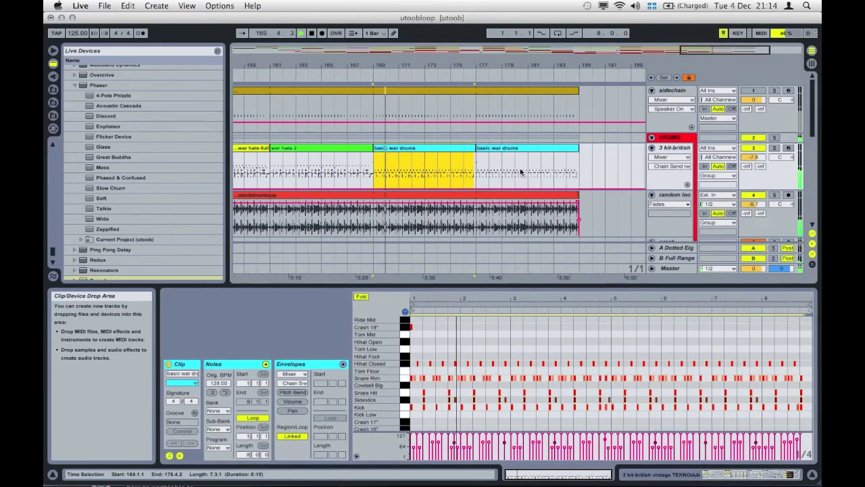
click(483, 172)
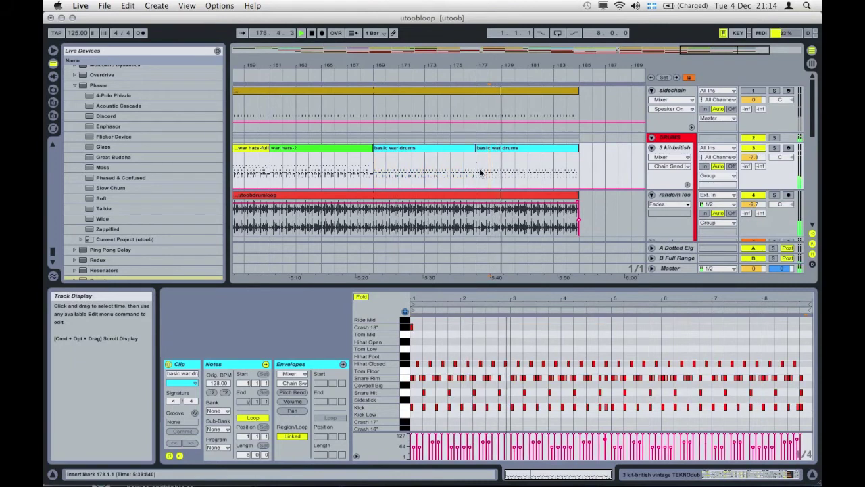
click(460, 172)
key(space)
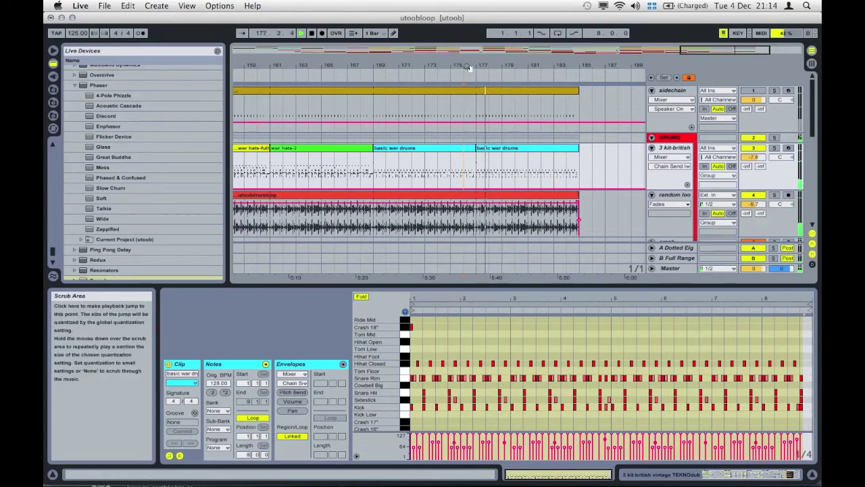
key(space)
Step: Extend the final basic war drums and utoobdrumloop clips by a 1/32 note past bar 185, and play the ending
click(568, 174)
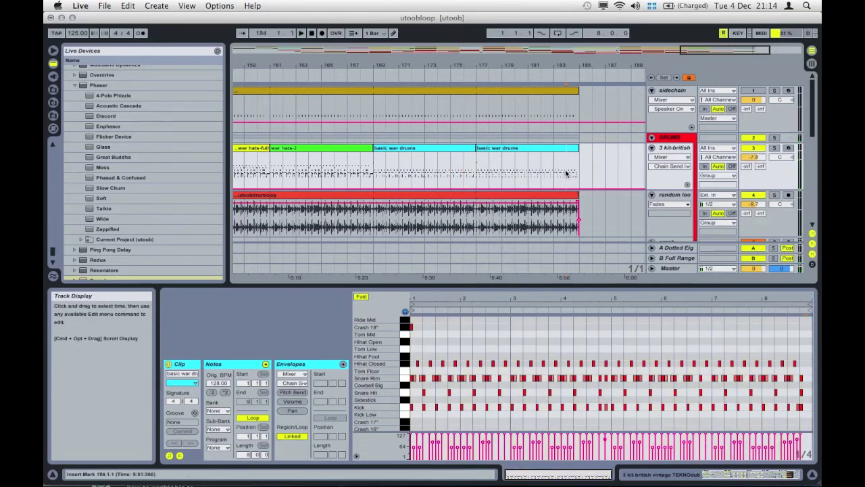
key(space)
drag(584, 63, 484, 114)
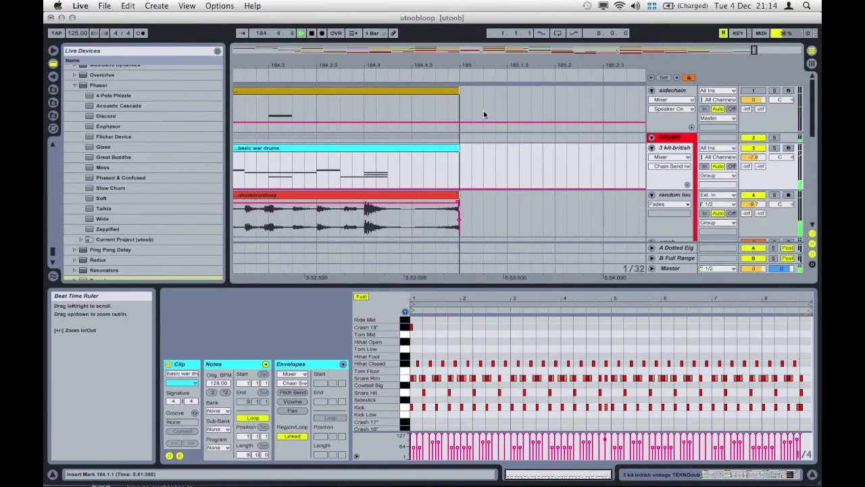
key(space)
click(463, 147)
drag(465, 147, 471, 148)
click(431, 156)
key(space)
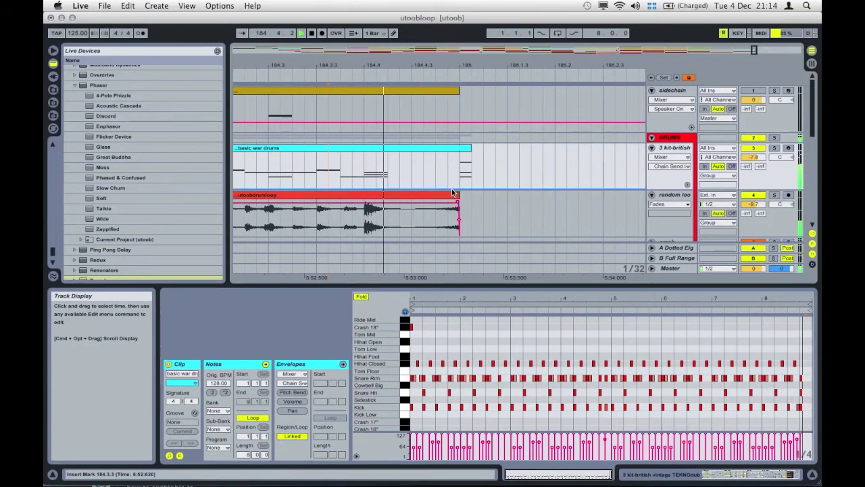
drag(459, 195, 471, 196)
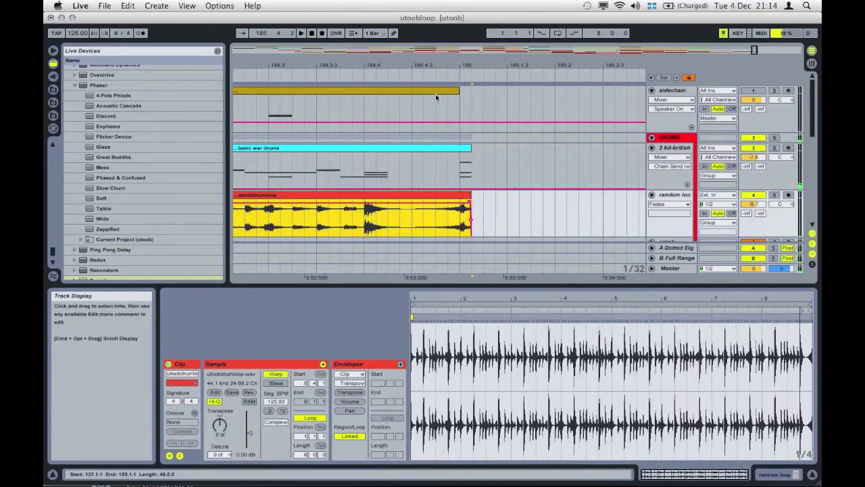
drag(430, 65, 592, 68)
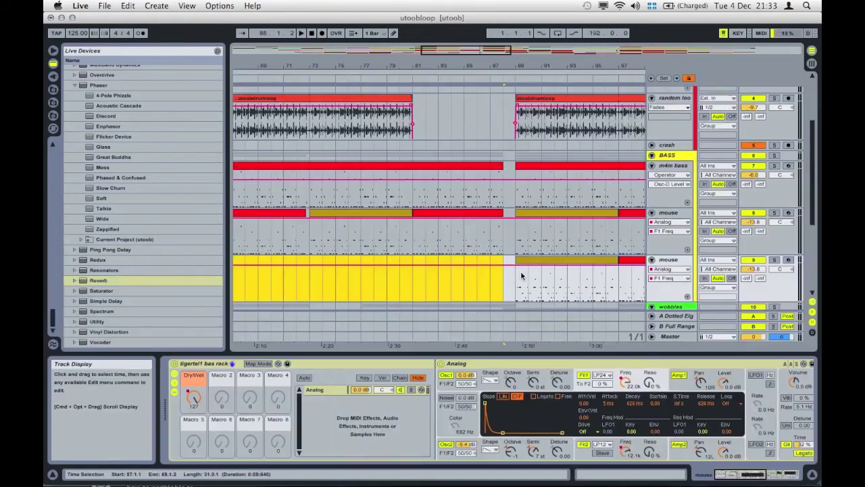
Step: Solo the second mouse bass track and play it from bar 89
click(521, 275)
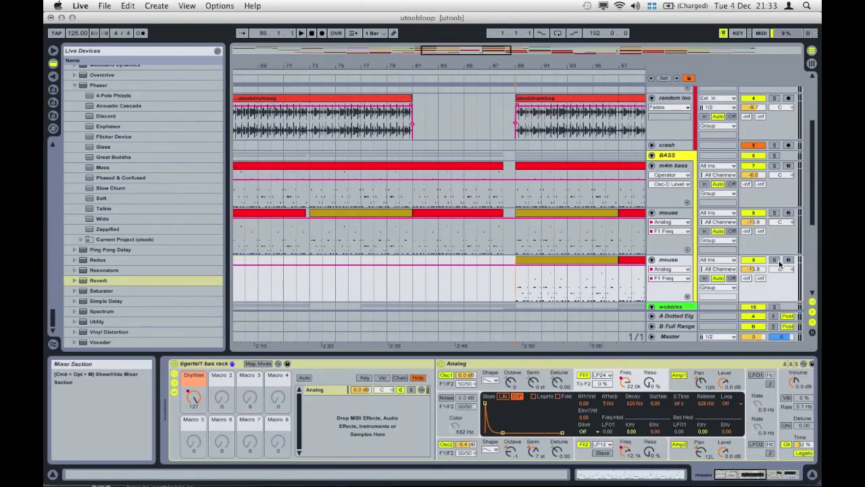
scroll(563, 270, right, 6)
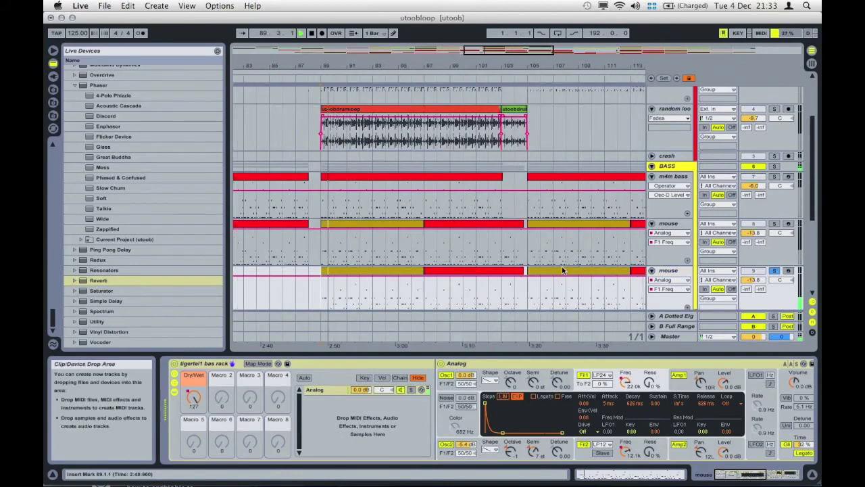
scroll(562, 270, down, 3)
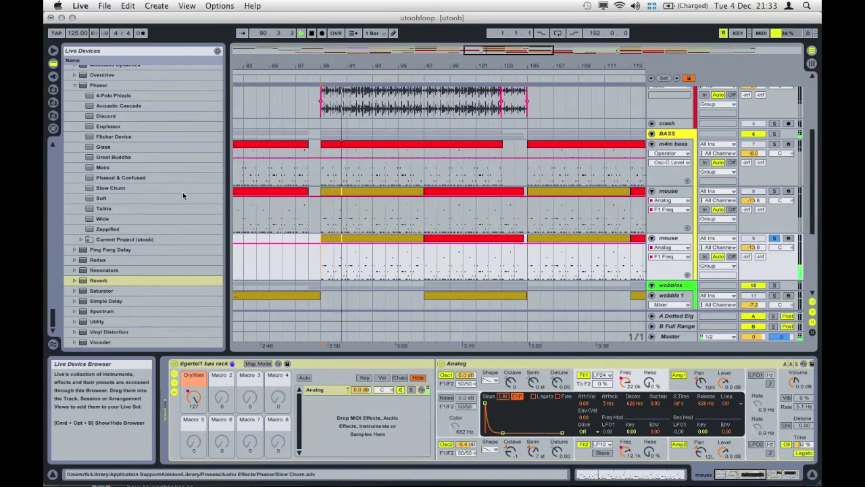
Step: Add an Amp after the Saturator on the second mouse track, try the Rock type and return it to Blues
scroll(183, 192, up, 5)
scroll(183, 192, up, 5)
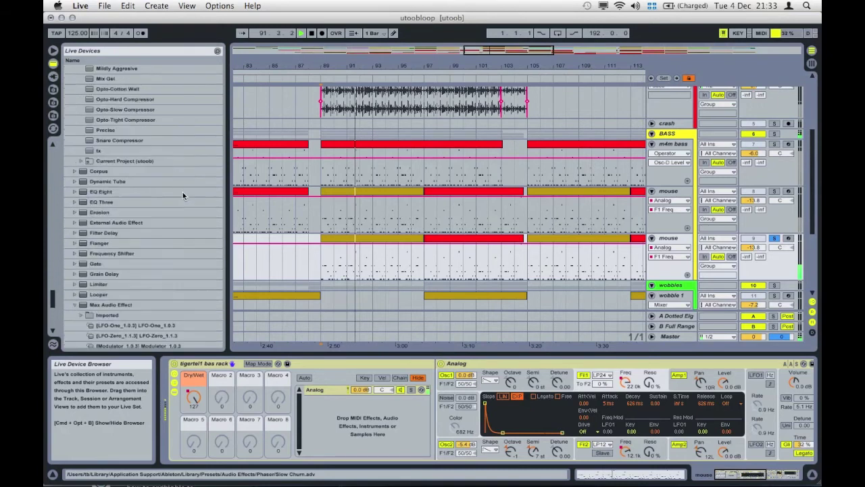
scroll(373, 398, right, 5)
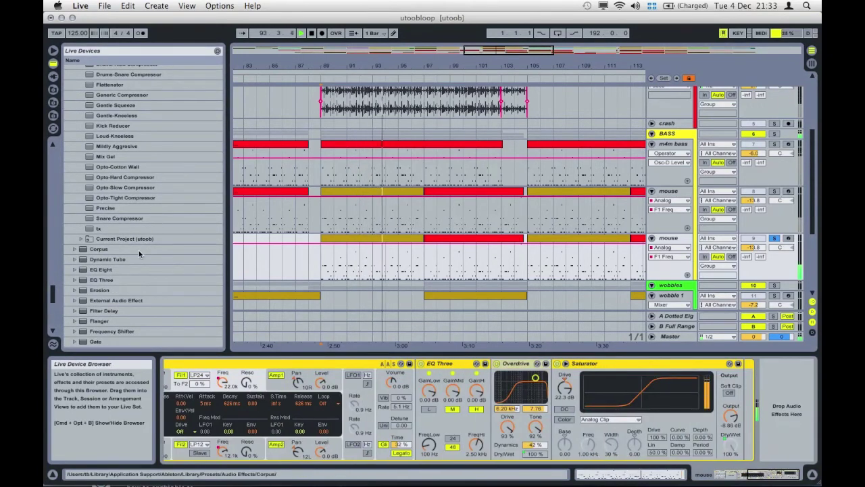
scroll(139, 252, up, 7)
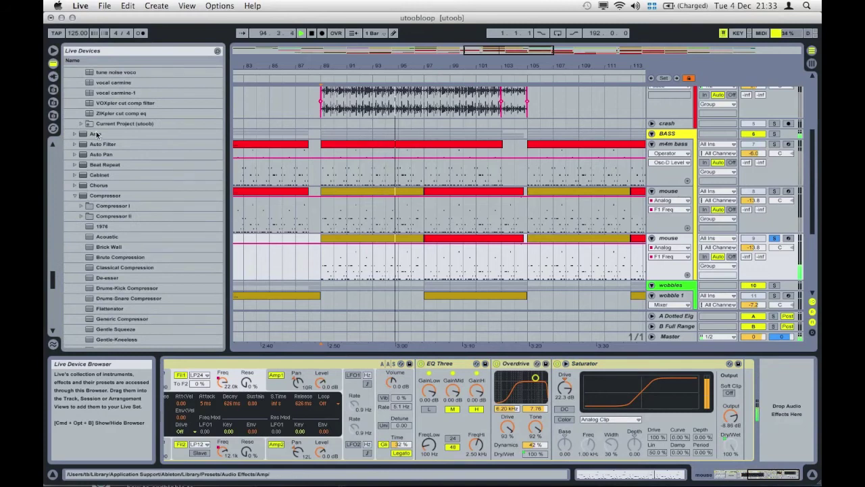
drag(95, 133, 720, 385)
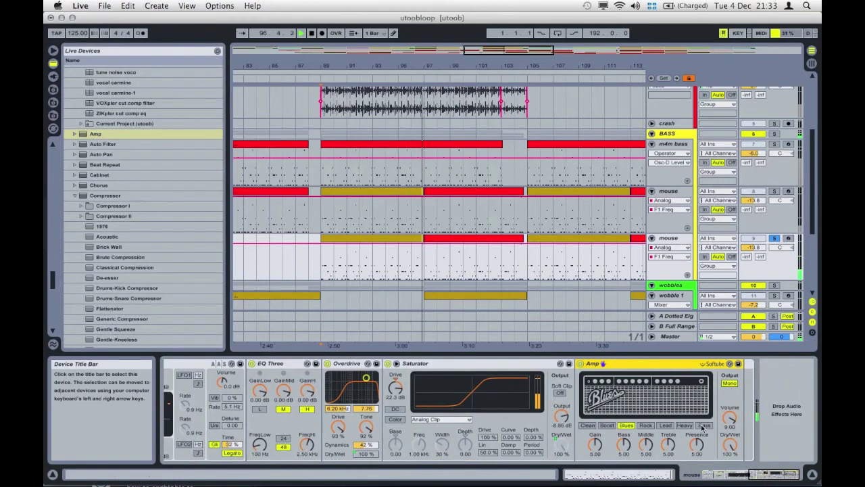
click(645, 426)
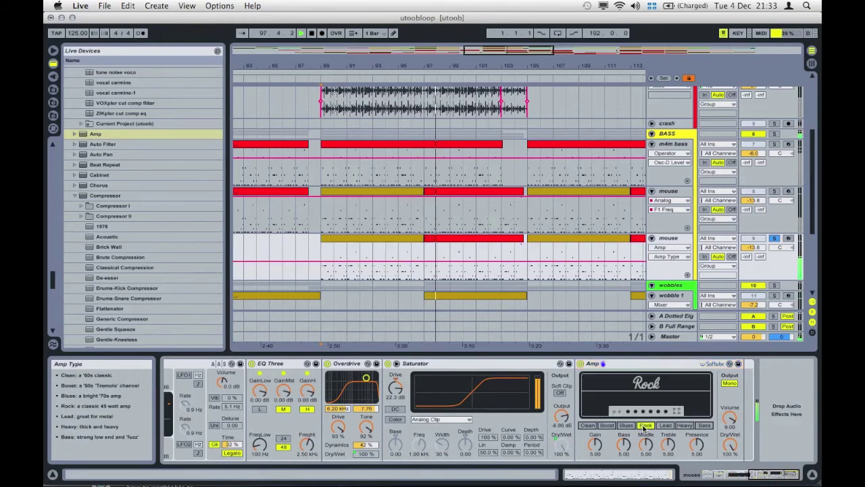
click(626, 425)
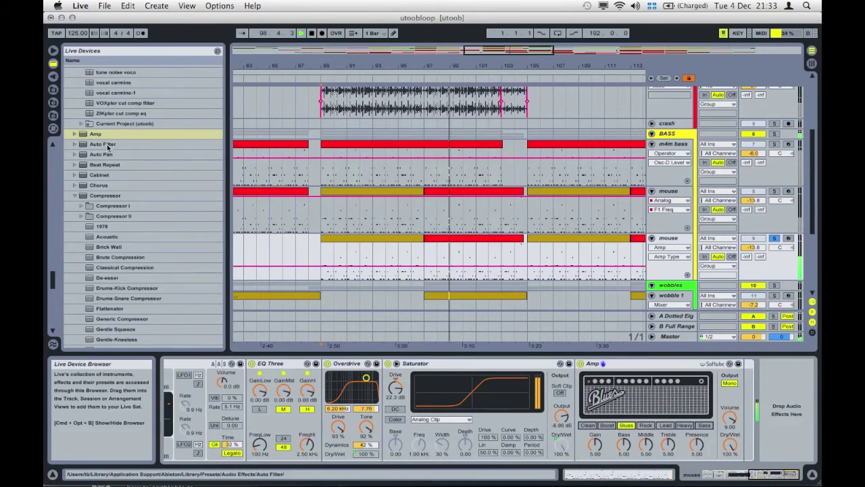
Step: Add a Cabinet after the Amp with a 4x12 speaker and 77% Dry/Wet
mouse_move(97, 176)
mouse_down()
mouse_move(450, 285)
mouse_move(747, 413)
mouse_move(742, 419)
mouse_up()
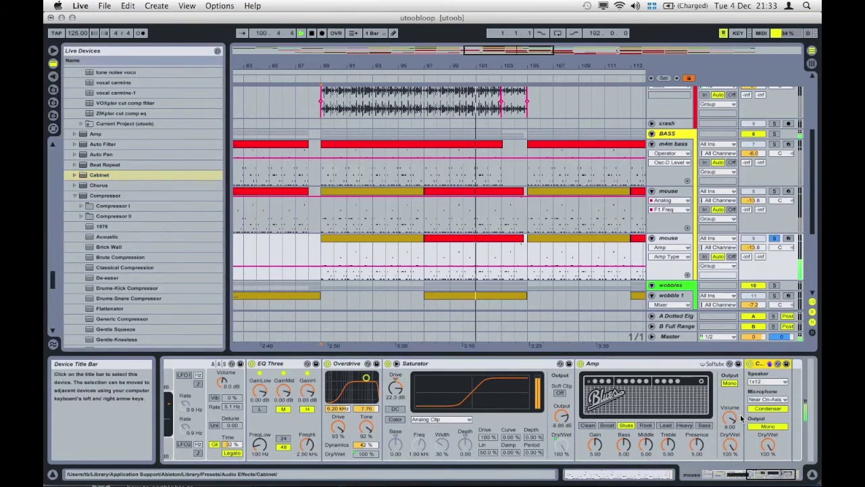
drag(770, 444, 770, 454)
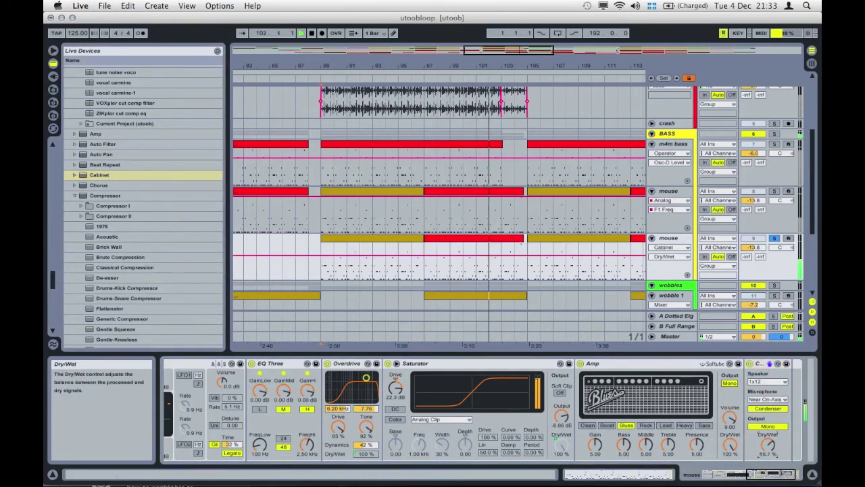
click(767, 381)
click(767, 407)
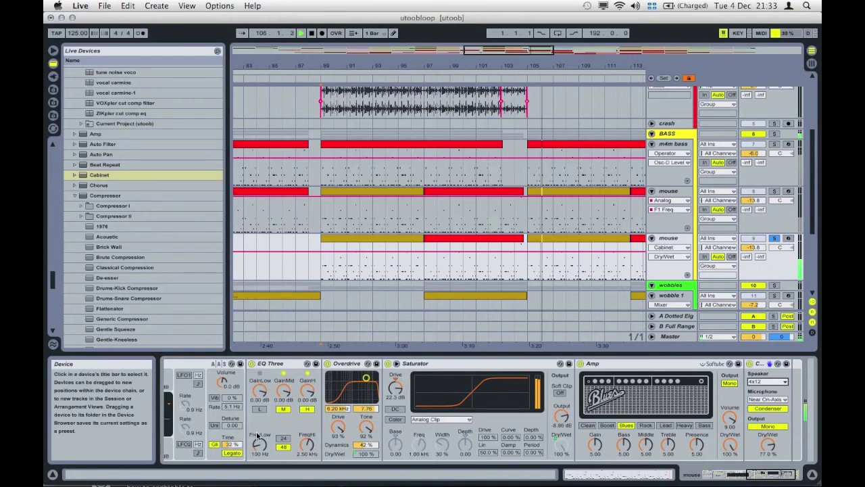
Step: Set the second mouse track's EQ Three FreqLow to 224 Hz, then unsolo the track and play the full mix from bar 89
mouse_move(259, 444)
mouse_down()
mouse_move(251, 434)
mouse_move(259, 443)
mouse_up()
key(space)
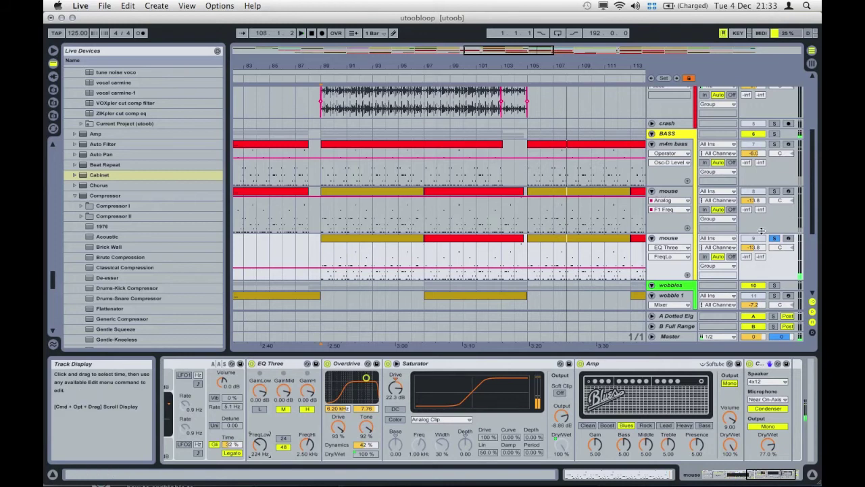
click(775, 239)
key(space)
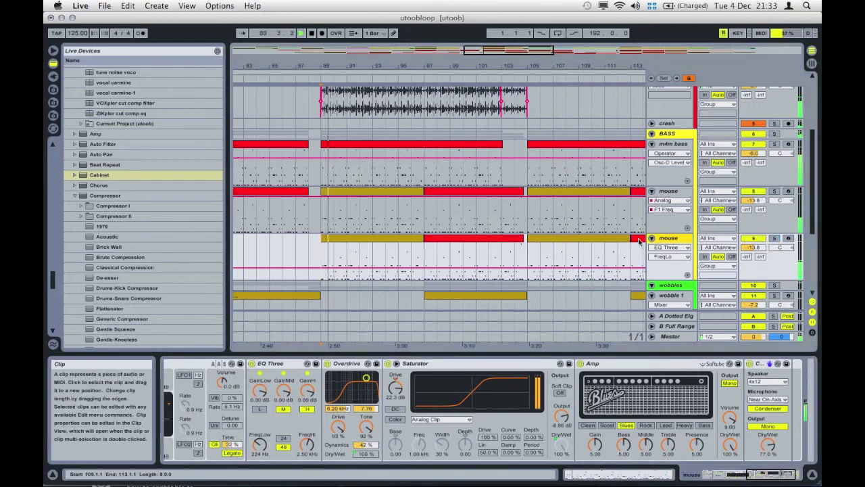
Step: Mute the second mouse track to compare the mix, raise its volume to -9.6 dB and unmute it
click(755, 238)
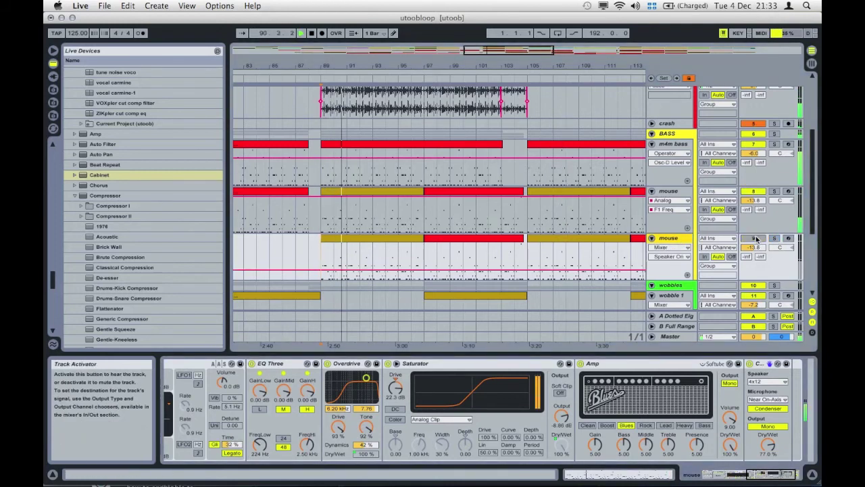
drag(752, 248, 752, 239)
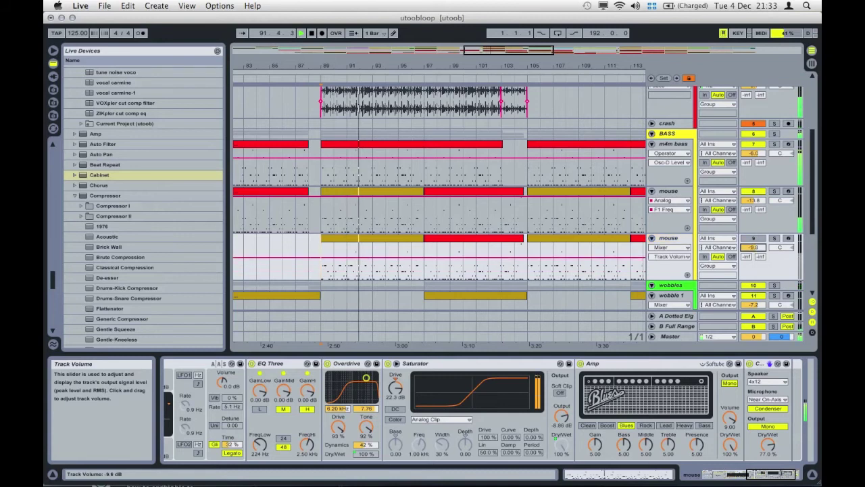
click(756, 239)
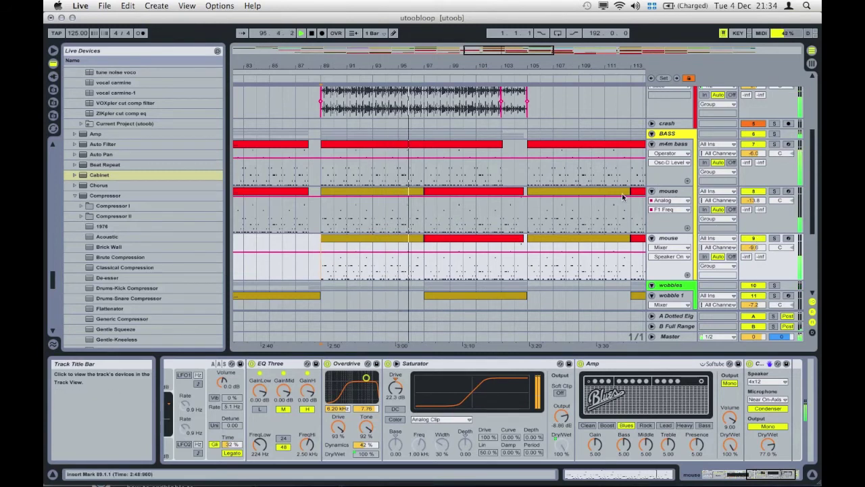
Step: Add a Pitch effect at -12 st before Analog on the second mouse track and set Oscillator 2's octave to 0
click(388, 241)
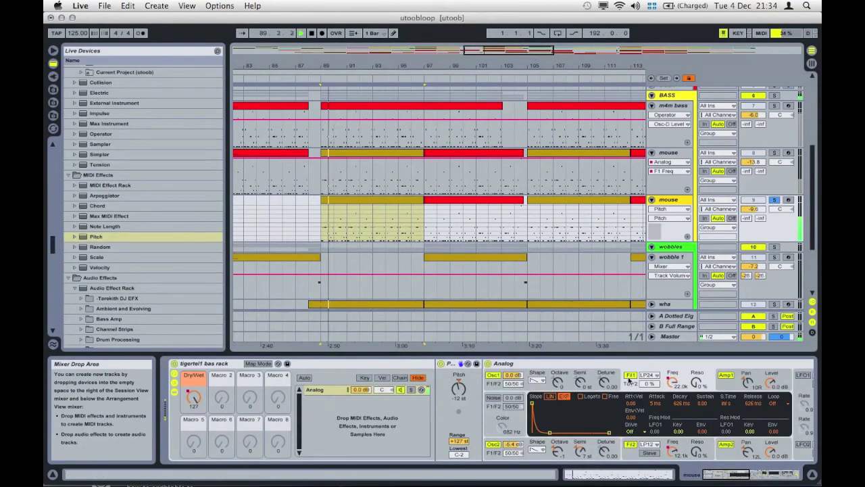
click(557, 383)
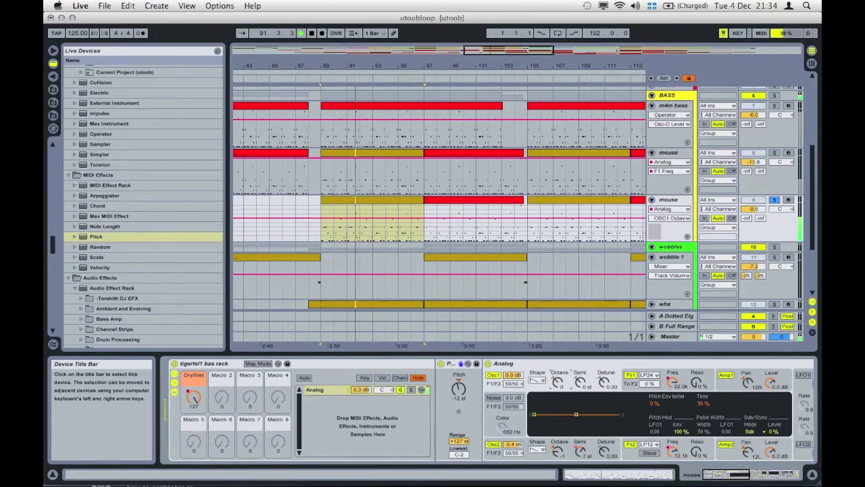
click(558, 450)
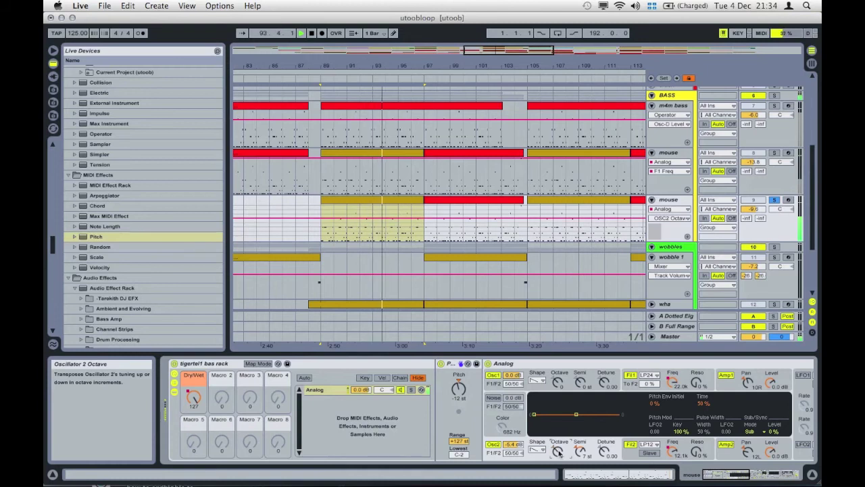
Step: Unsolo the second mouse track and set its volume to -11.0 dB while comparing the mix from bar 87
click(773, 200)
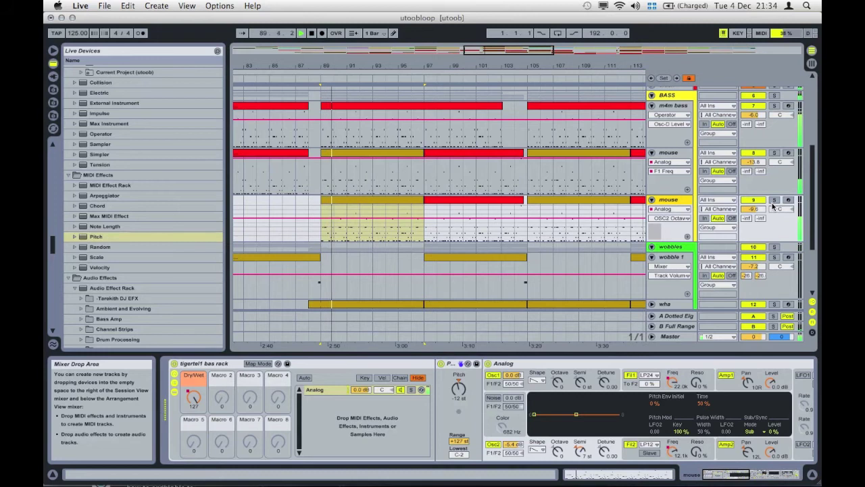
click(752, 200)
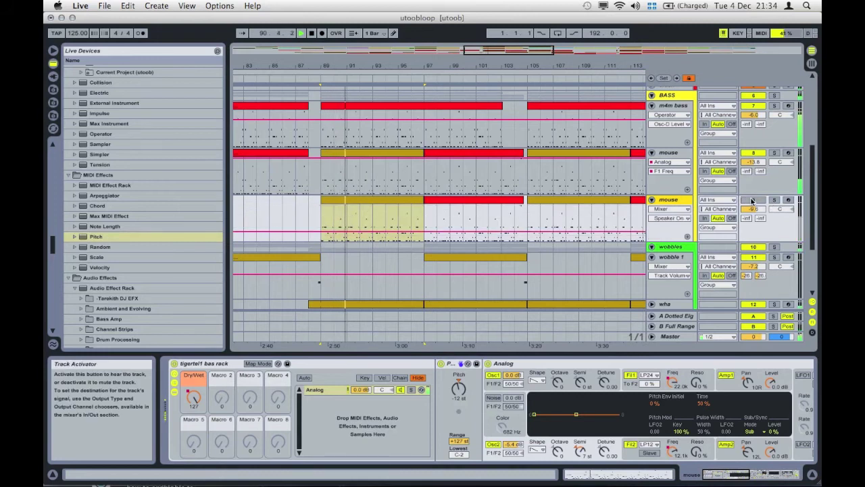
key(space)
click(300, 209)
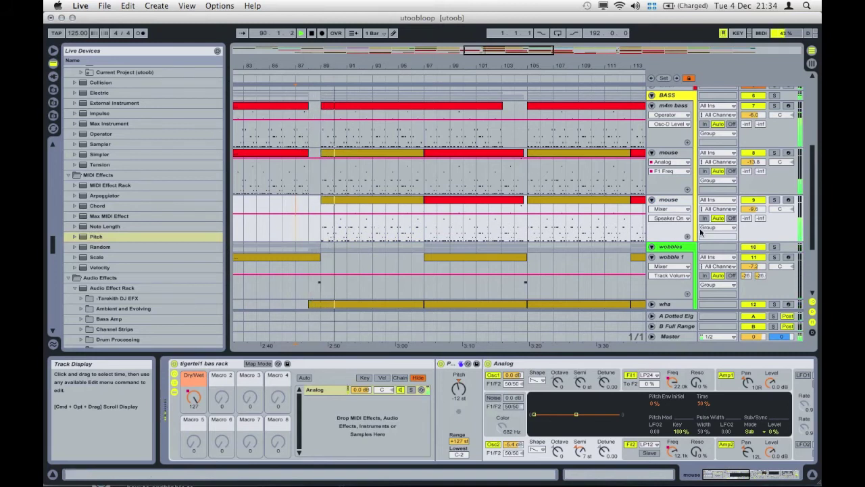
mouse_move(755, 211)
mouse_down()
mouse_move(755, 233)
mouse_move(755, 220)
mouse_up()
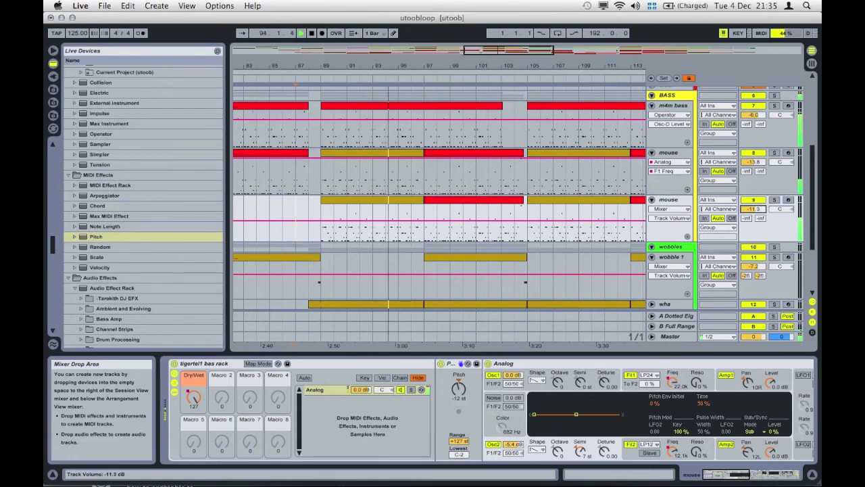
drag(756, 220, 756, 219)
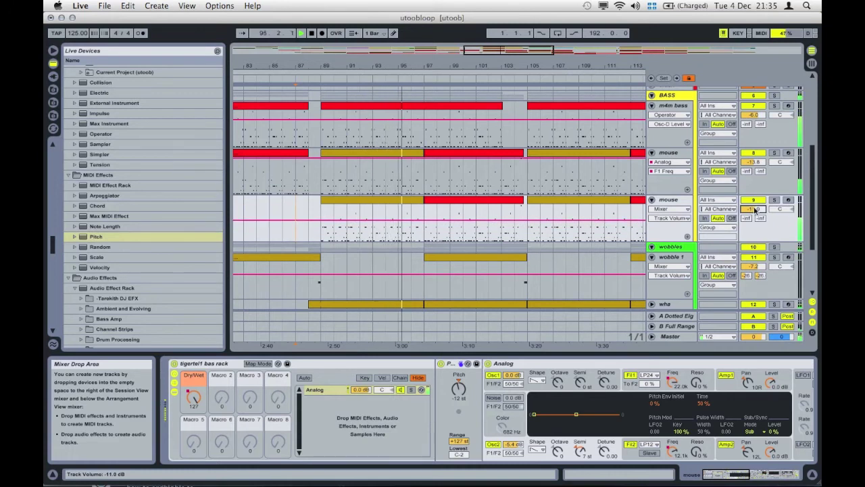
Step: Rename the second mouse track "mouse amped"
click(666, 201)
key(super+r)
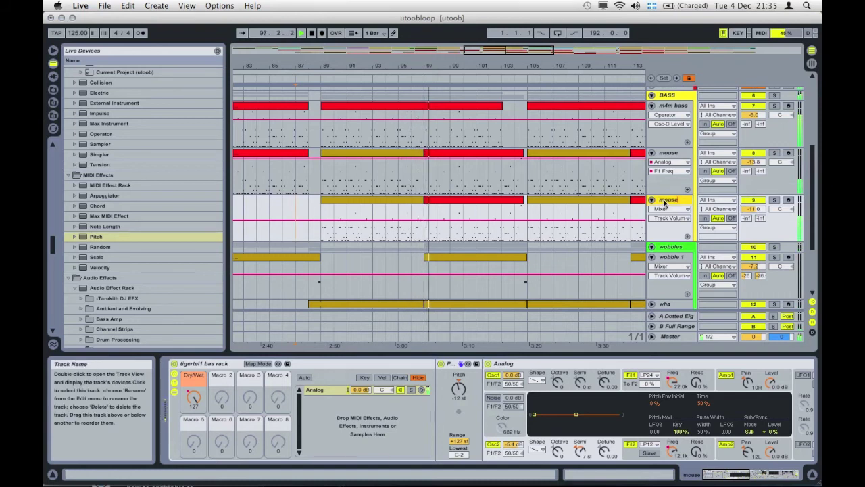
text(mouse amped)
key(Return)
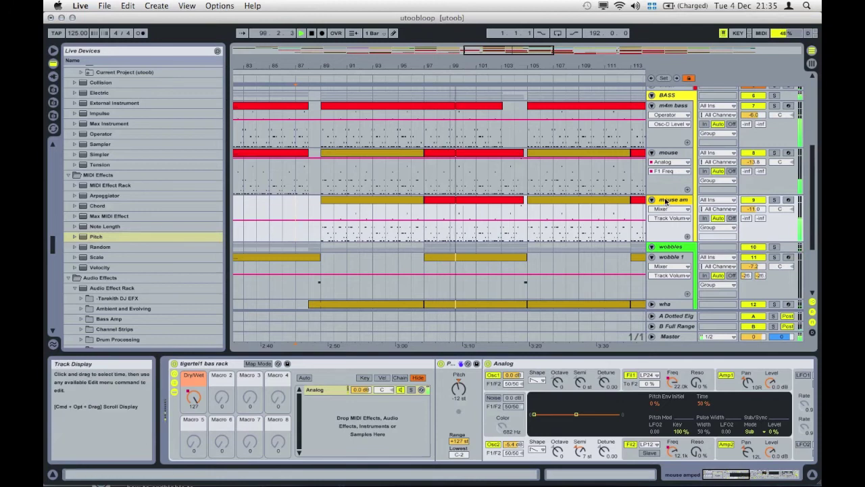
Step: Try a different Gain on the mouse amped track's Amp and undo the change
scroll(579, 393, right, 10)
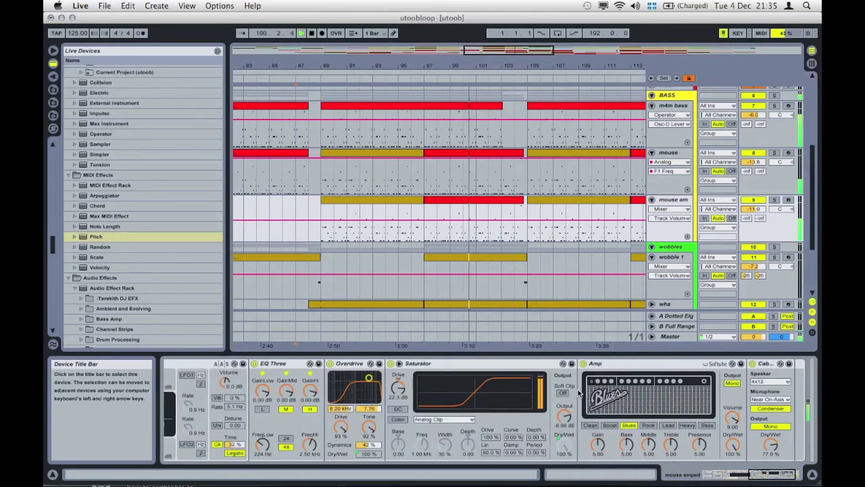
drag(597, 445, 597, 389)
key(super+z)
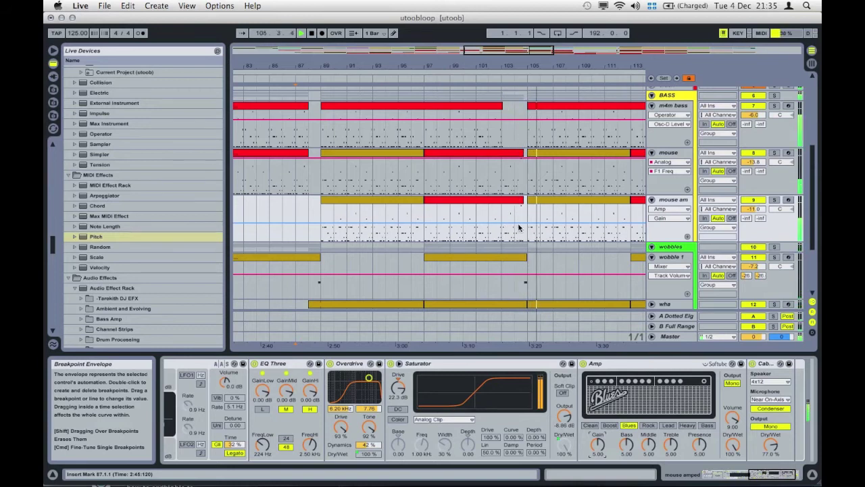
Step: Chop the mouse and mouse amped clips from bar 103 to 105 into short pieces alternating between the two tracks
key(space)
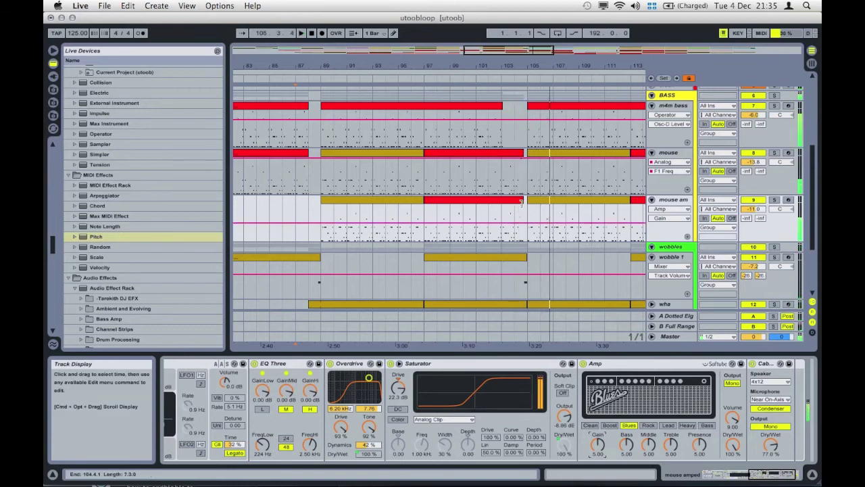
drag(424, 209, 504, 199)
click(504, 209)
key(space)
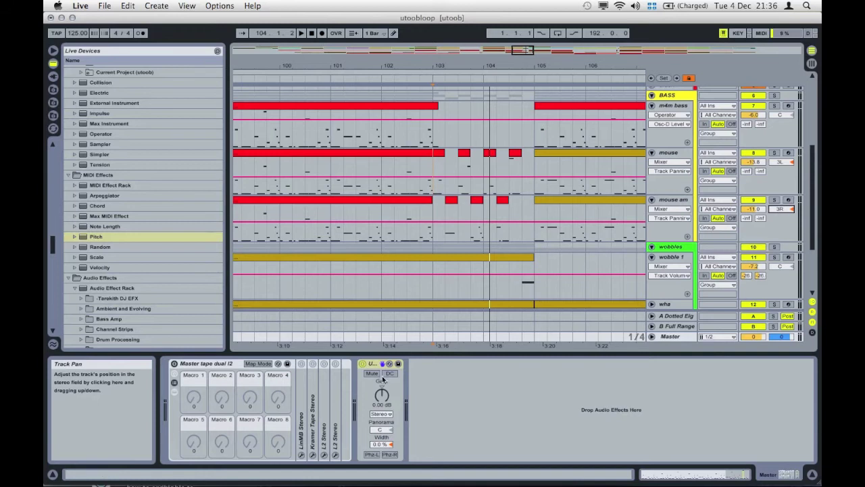
Step: Turn off the master's Utility and pan the mouse track to 10L and the mouse amped track to 10R during playback
key(space)
click(363, 364)
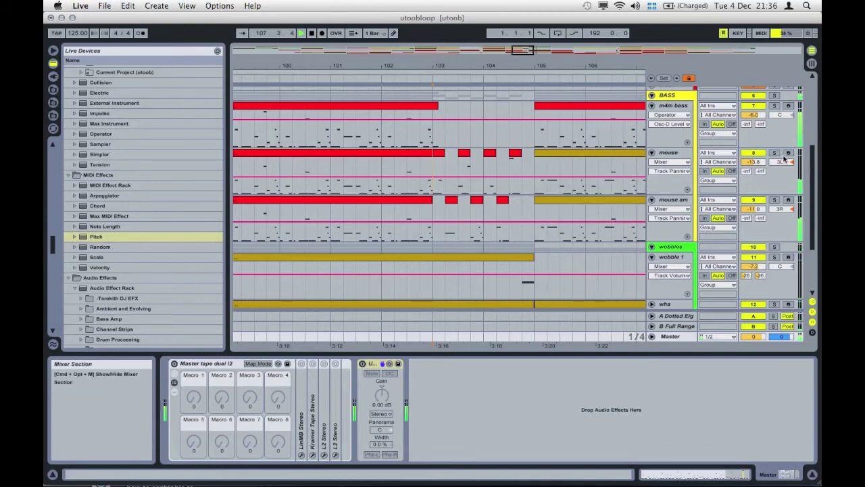
drag(781, 162, 780, 168)
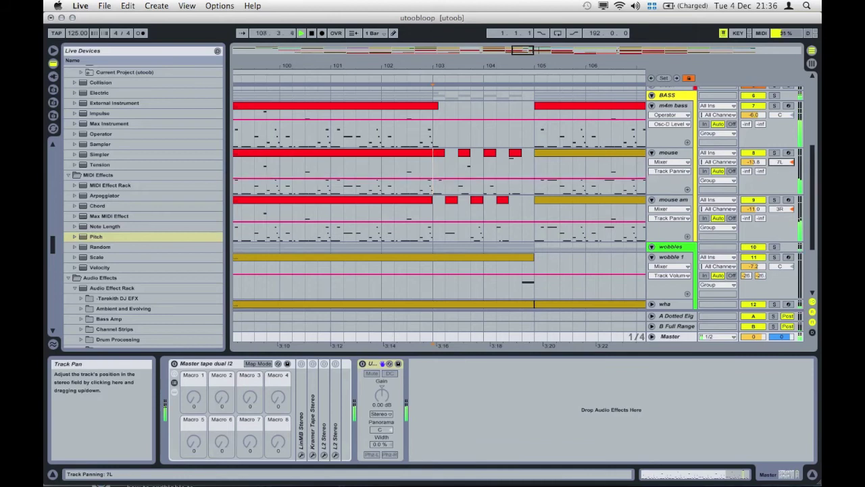
drag(781, 209, 780, 204)
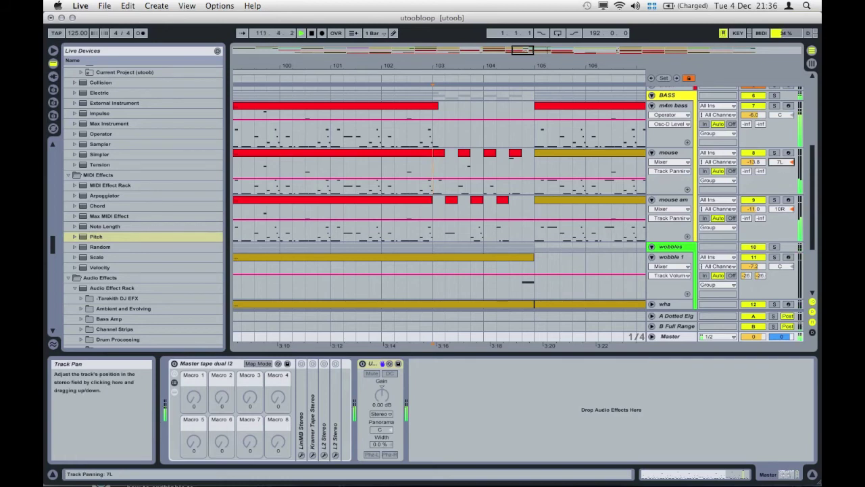
drag(780, 162, 780, 163)
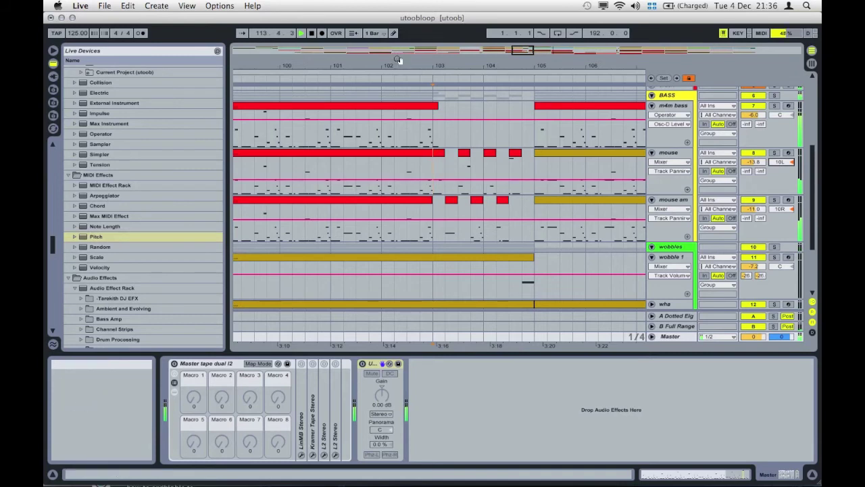
Step: Play the bass section from bars 83 and 103 and set the mouse amped track's volume to -13.8 dB
drag(397, 59, 397, 27)
click(251, 176)
key(space)
key(space)
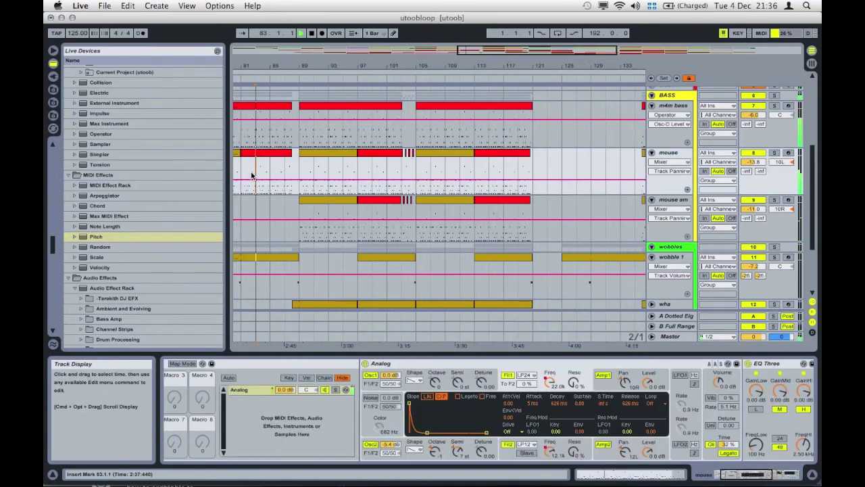
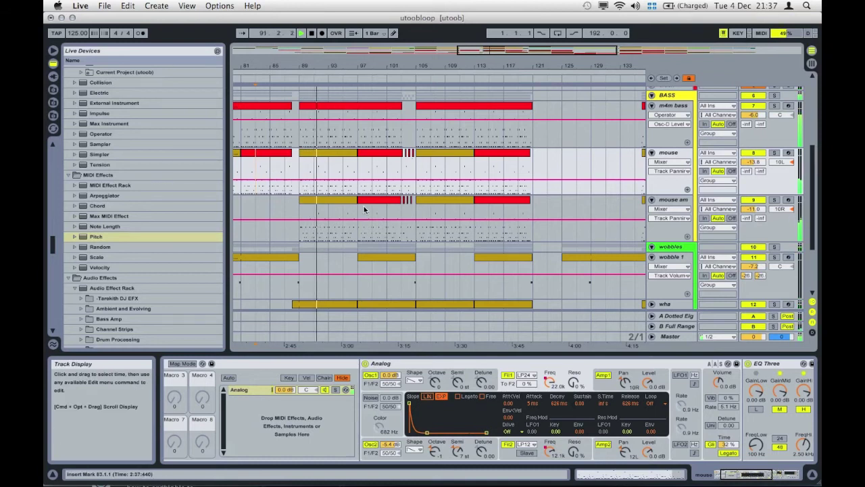
click(399, 211)
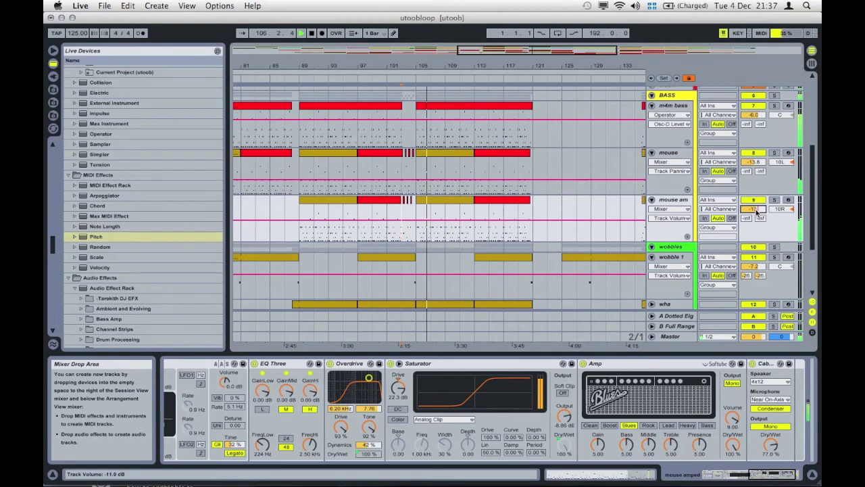
drag(756, 210, 757, 213)
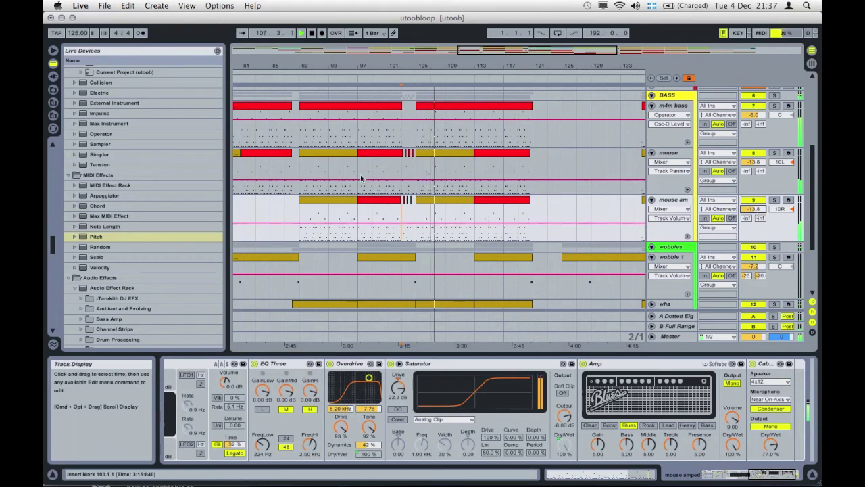
Step: Listen to the bass arrangement from bars 103, 117, 121 and 136, then examine the mouse clip starting at bar 137
click(412, 215)
key(space)
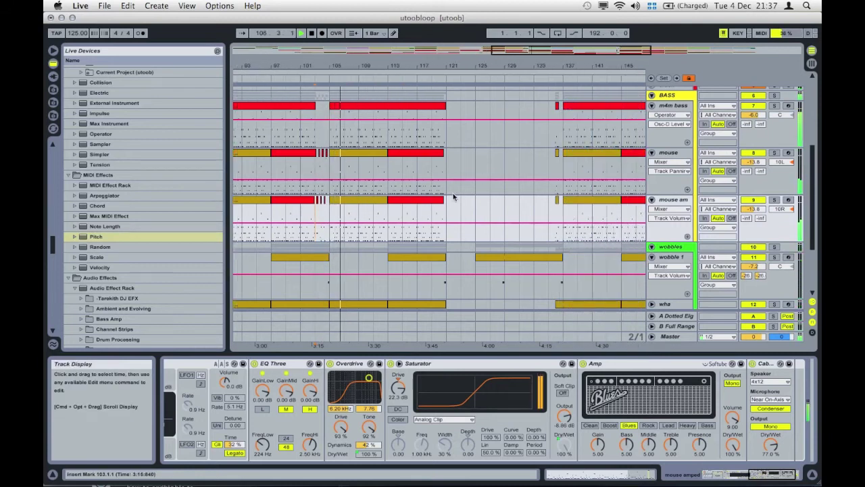
click(416, 215)
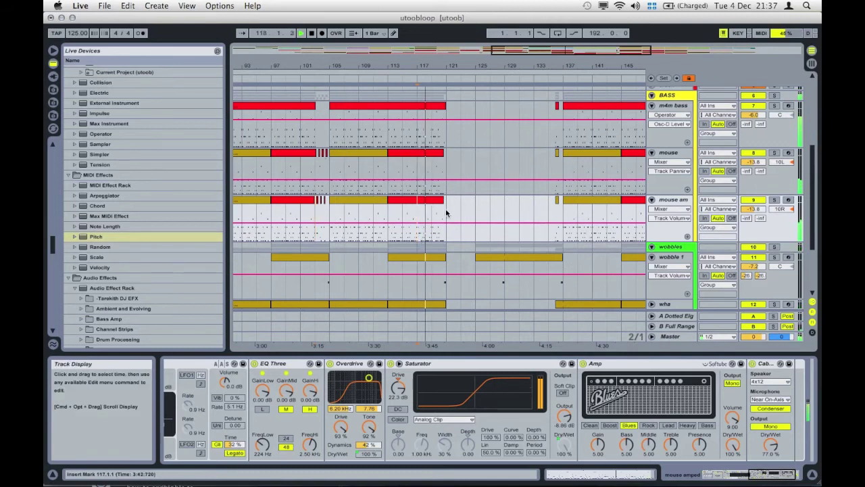
click(444, 215)
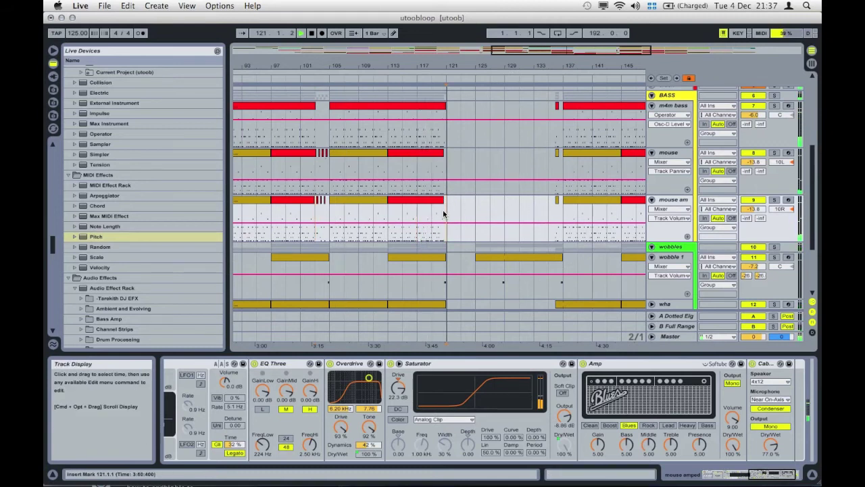
click(554, 214)
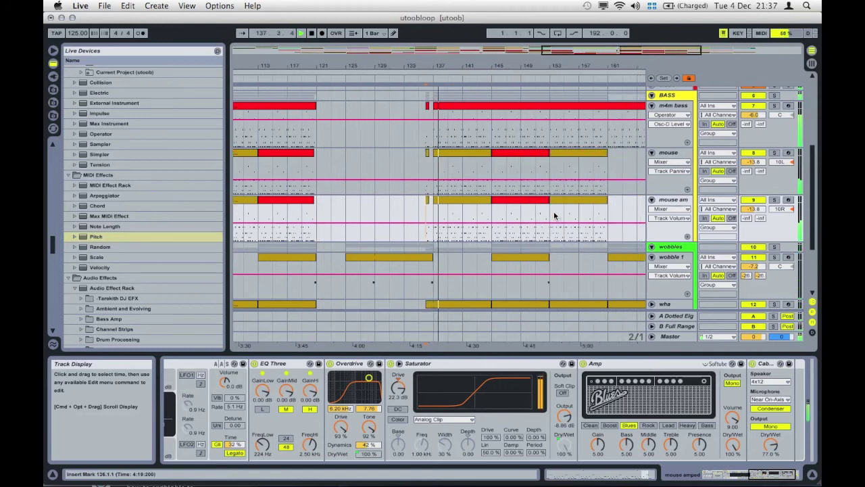
click(468, 156)
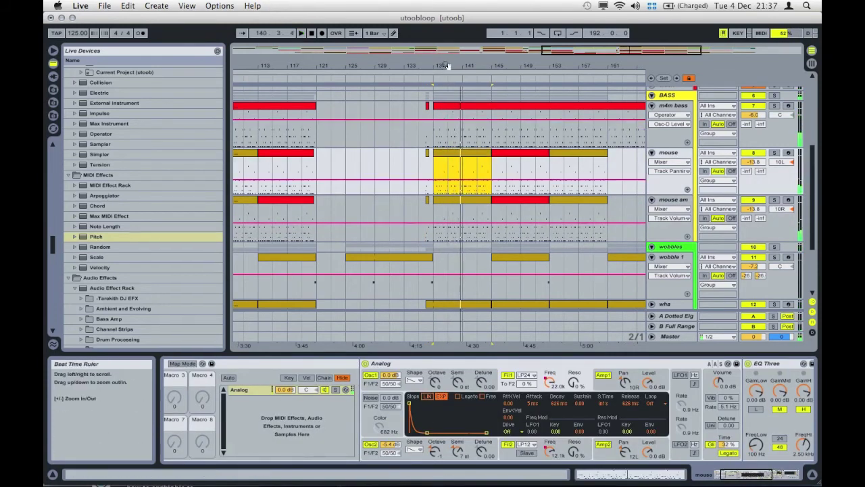
drag(447, 65, 415, 184)
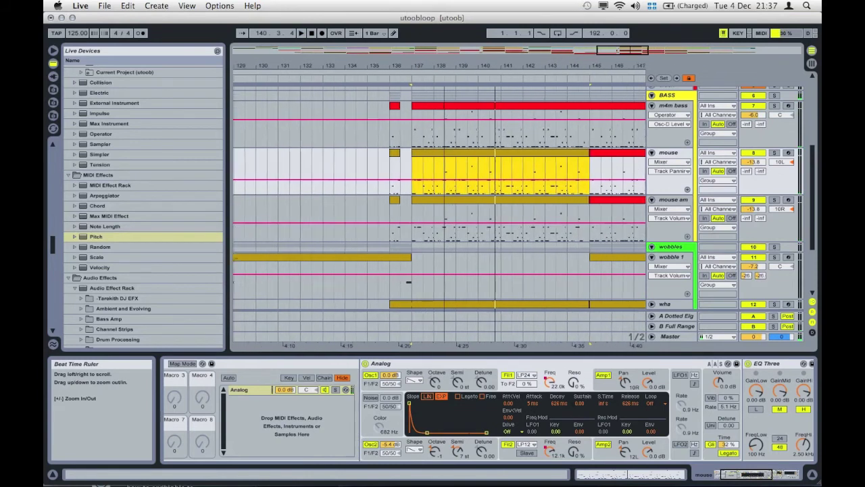
click(418, 180)
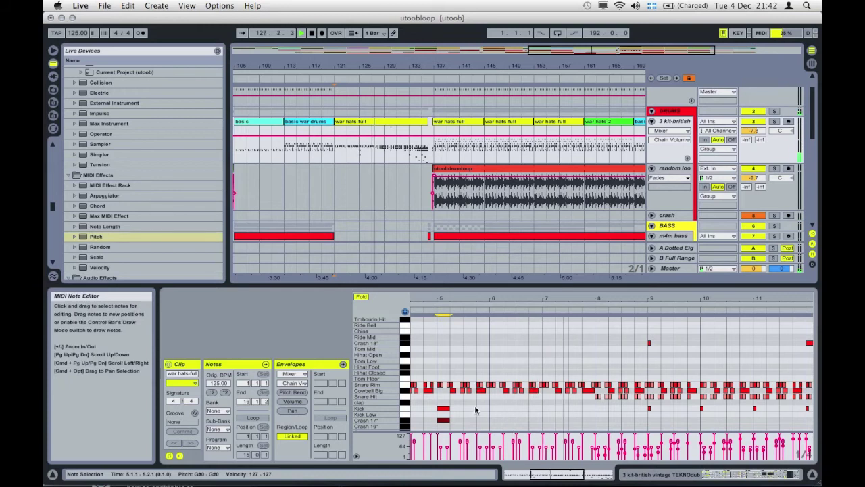
Step: Copy the Kick and Crash 17" notes at bar 5 of the war hats-full clip to bar 7, moving the copied crash to Crash 16"
click(441, 409)
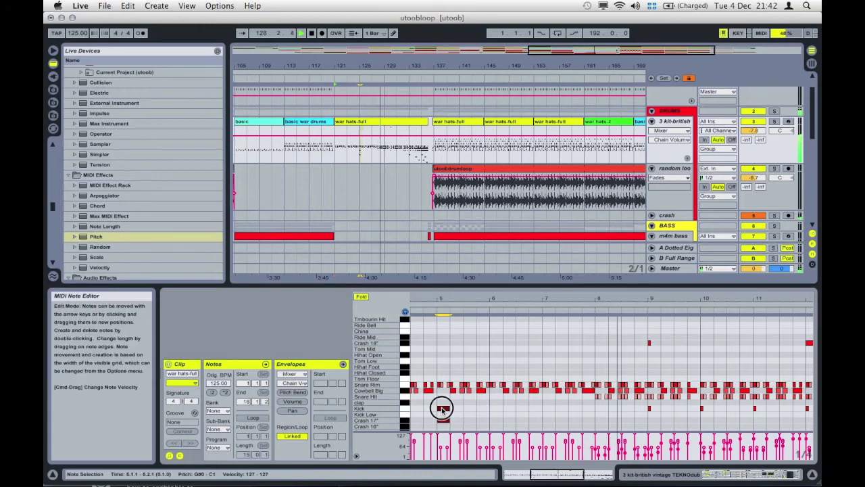
drag(441, 410, 549, 409)
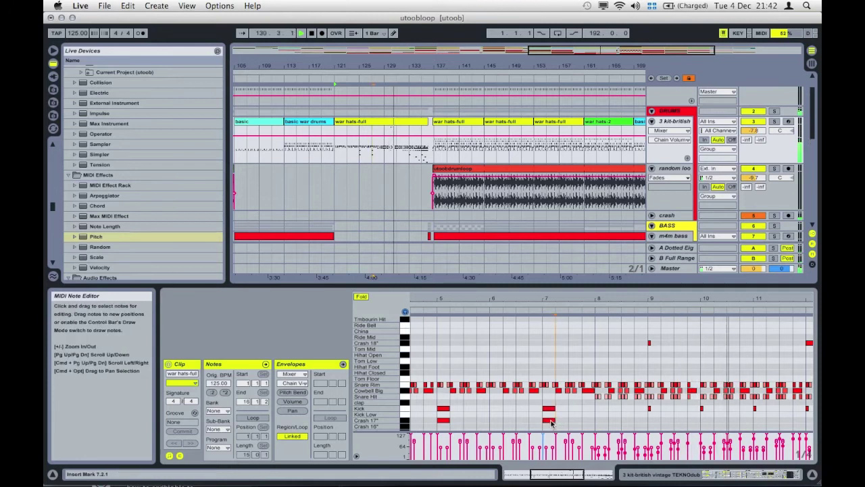
drag(549, 420, 550, 426)
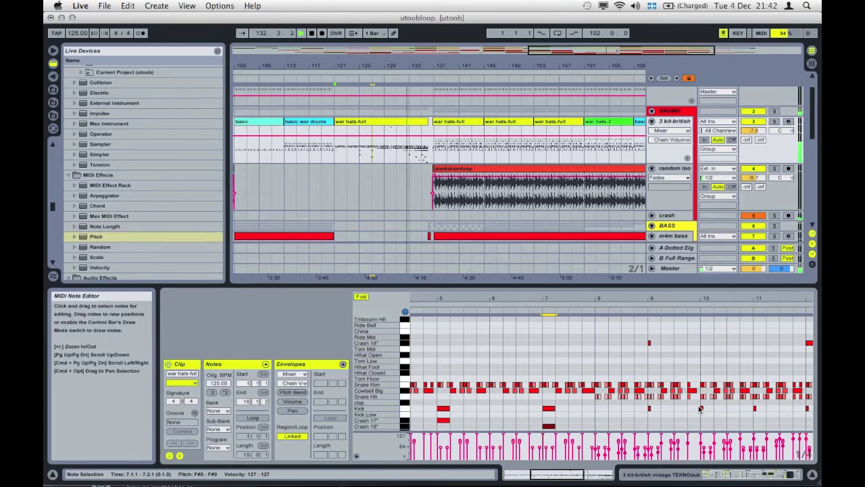
Step: Add one-beat Kick notes at 11.3 and 10.3 in the war hats-full clip during playback
scroll(662, 404, right, 6)
scroll(662, 404, down, 1)
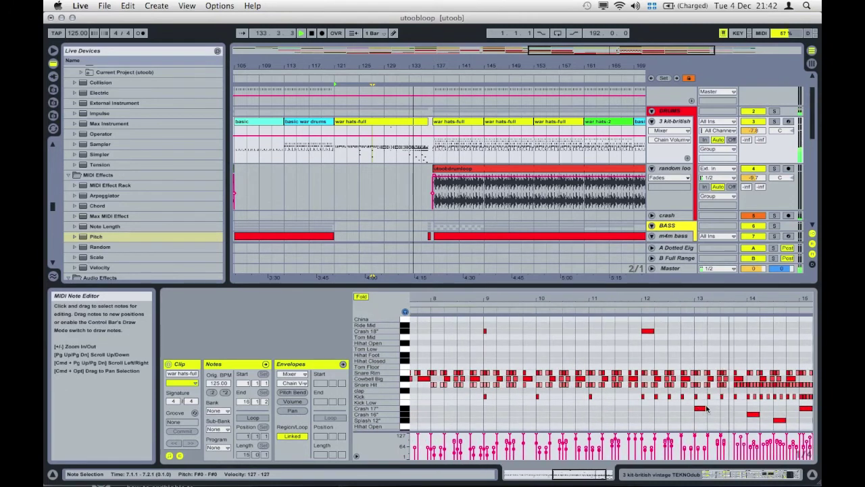
scroll(726, 403, right, 2)
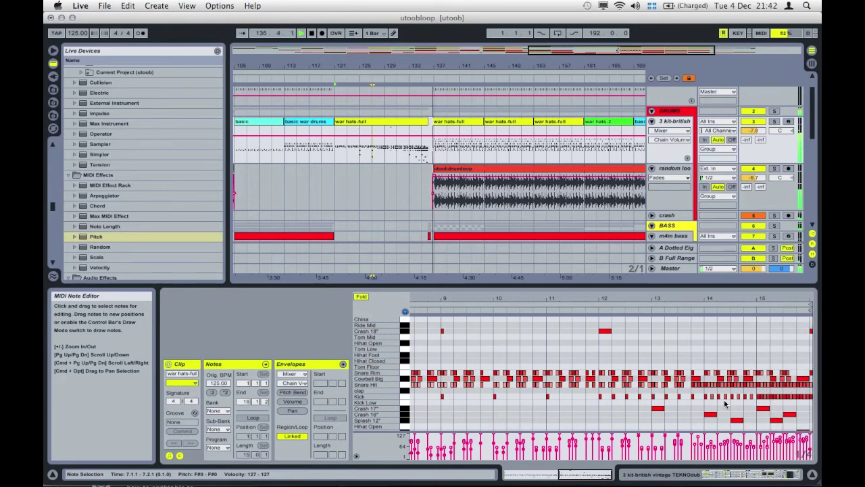
key(space)
double_click(576, 398)
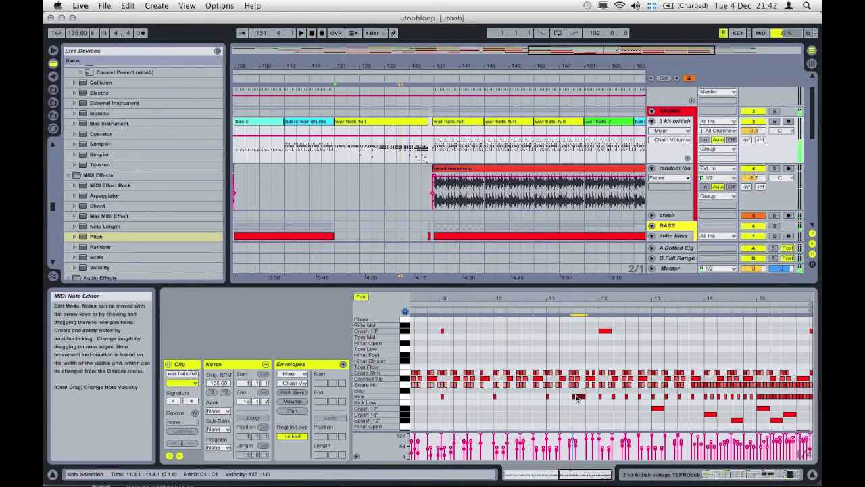
click(523, 398)
double_click(524, 396)
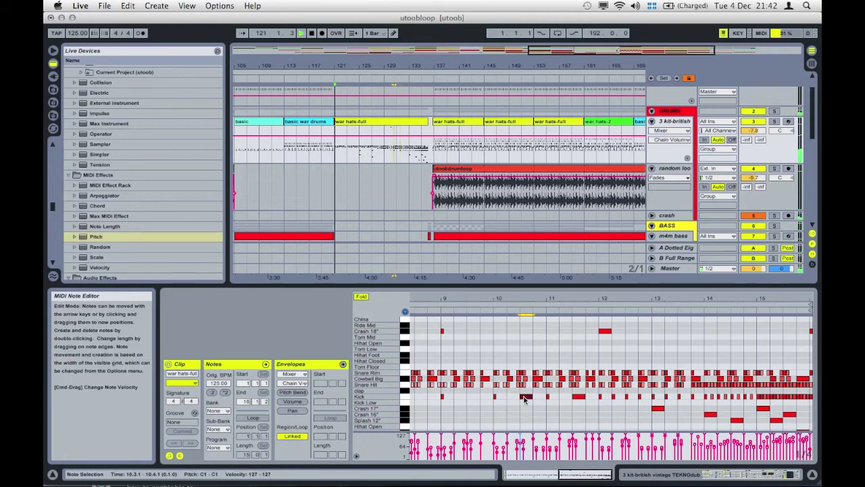
key(space)
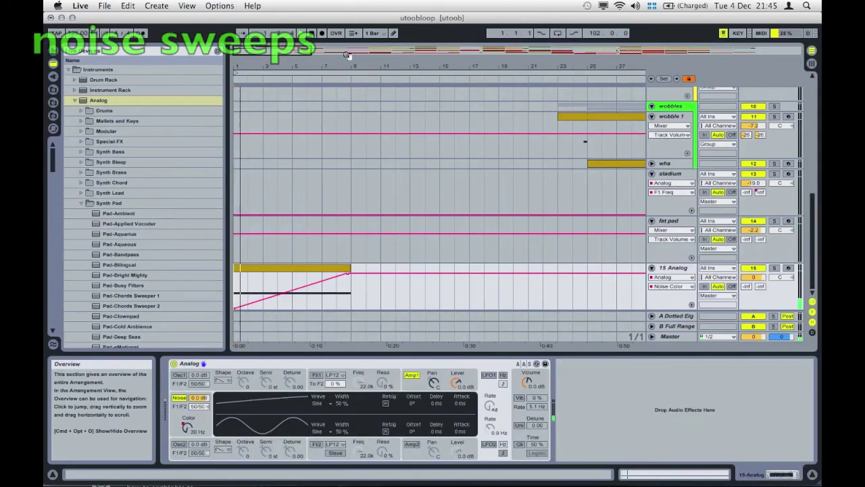
Step: Make the Noise Color automation on track 15 Analog drop to 20 Hz just before the clip ends at bar 9
drag(346, 66, 346, 95)
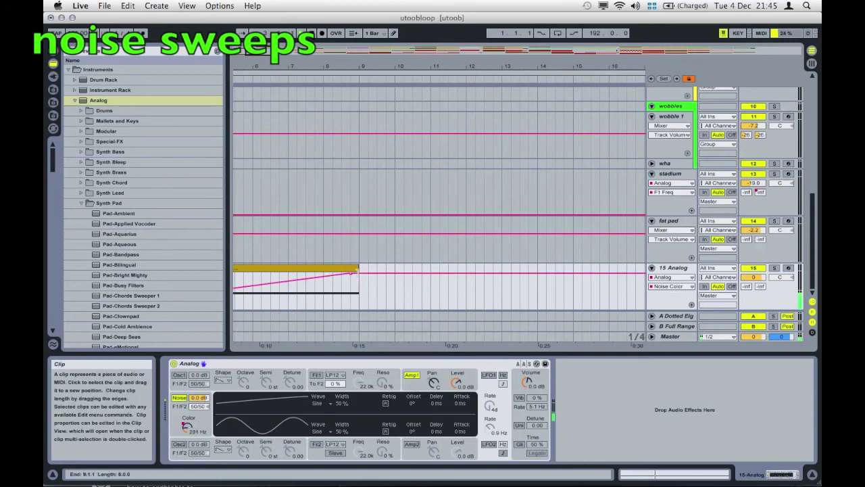
drag(358, 273, 367, 309)
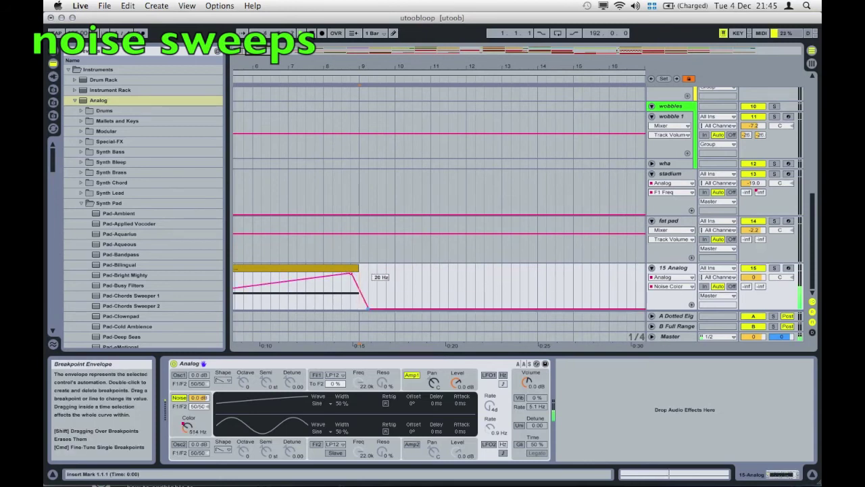
key(space)
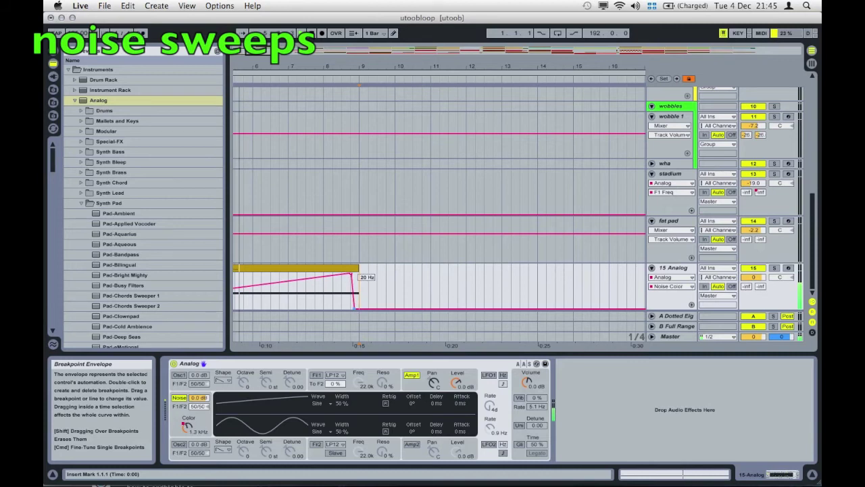
drag(349, 275, 346, 274)
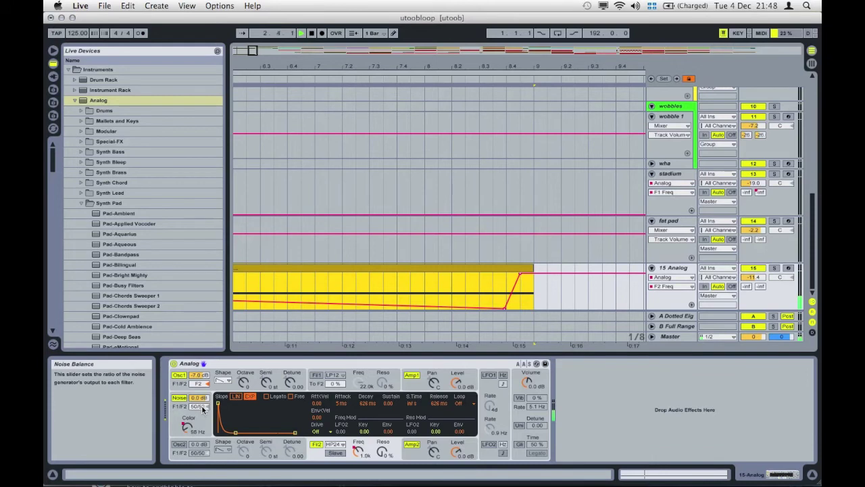
Step: Set the F1/F2 balance of Analog's noise generator to 45/55
drag(202, 410, 202, 454)
drag(202, 408, 202, 362)
drag(202, 409, 203, 414)
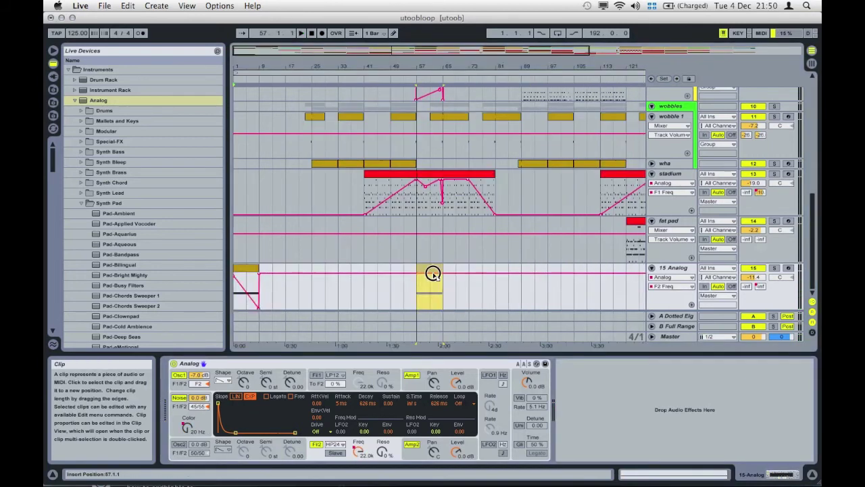
Step: Move the noise sweep clip on track 15 Analog to bar 57 and play it back from bars 49 and 57
drag(433, 274, 434, 275)
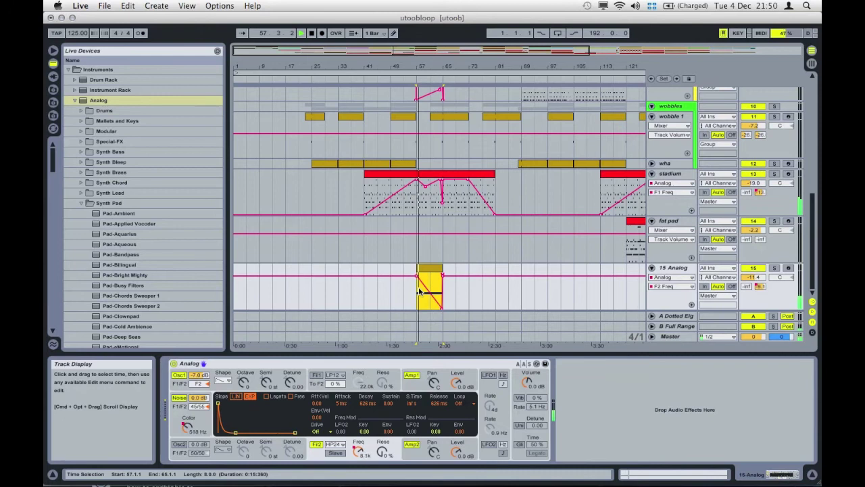
click(391, 297)
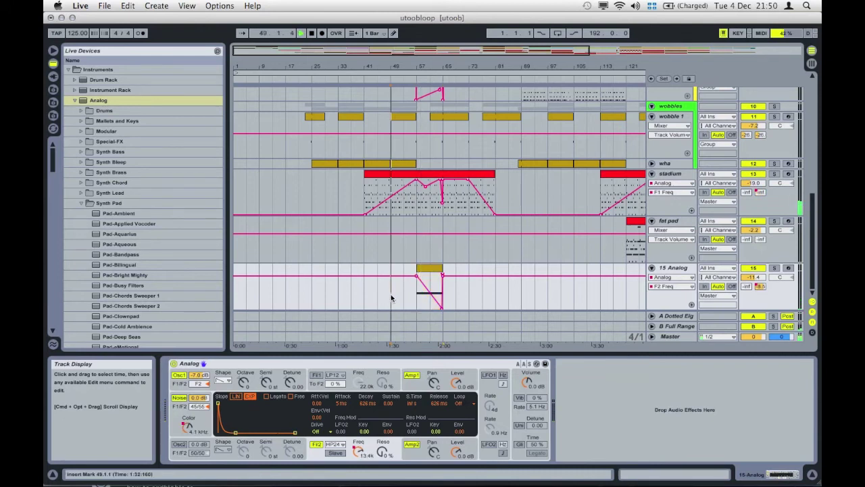
click(417, 297)
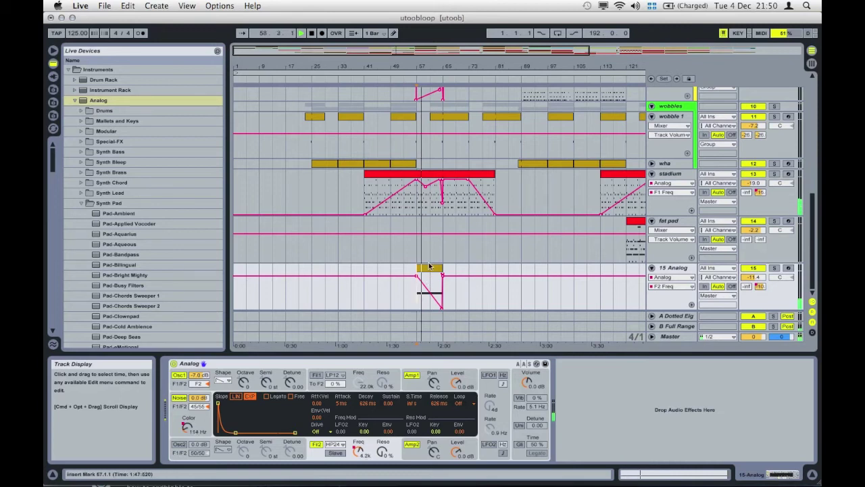
mouse_move(429, 267)
mouse_down()
mouse_move(370, 271)
mouse_move(429, 276)
mouse_up()
click(419, 271)
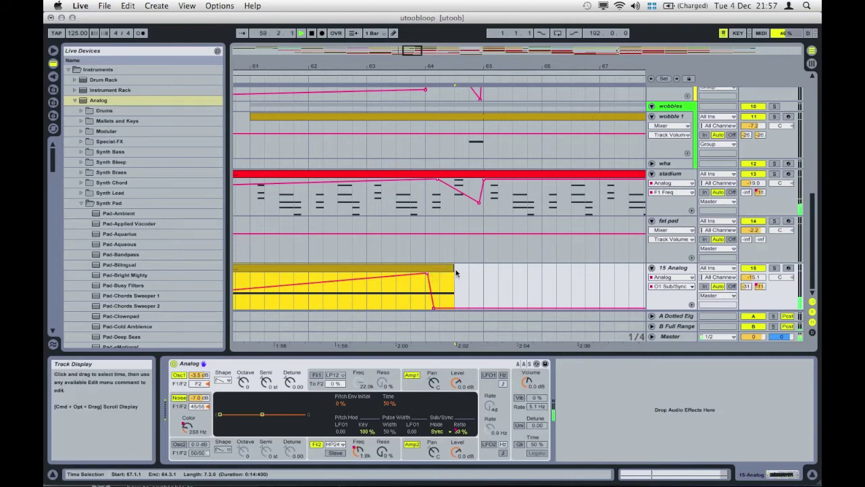
Step: Extend the track 15 Analog clip to bar 65 and move its O1 Sub/Sync and Noise Color automation peaks to about 64.3
drag(453, 268, 481, 268)
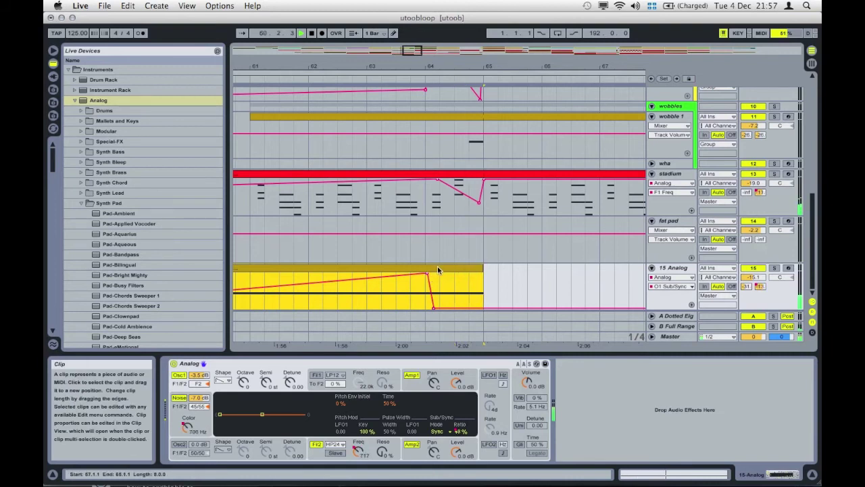
drag(427, 276, 455, 274)
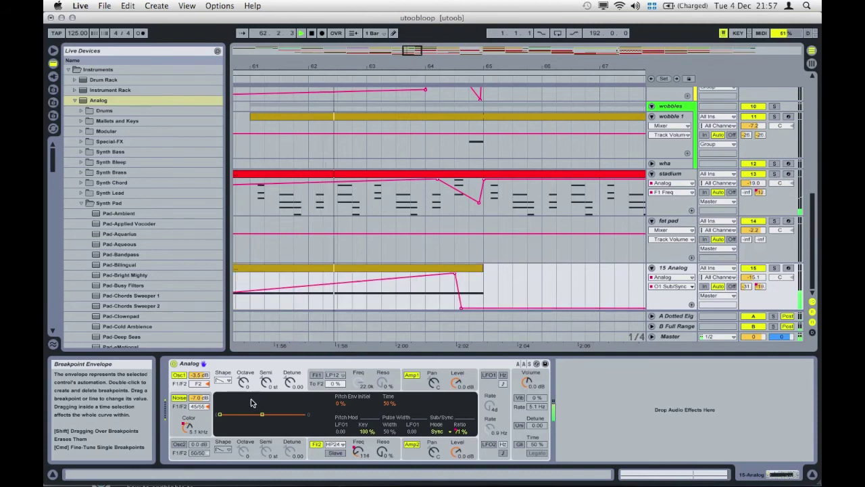
click(190, 430)
drag(401, 289, 511, 291)
drag(427, 275, 454, 273)
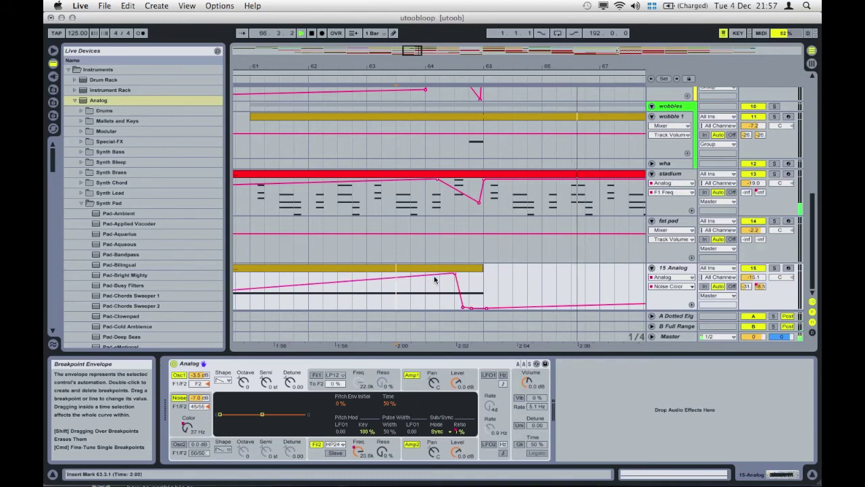
click(423, 272)
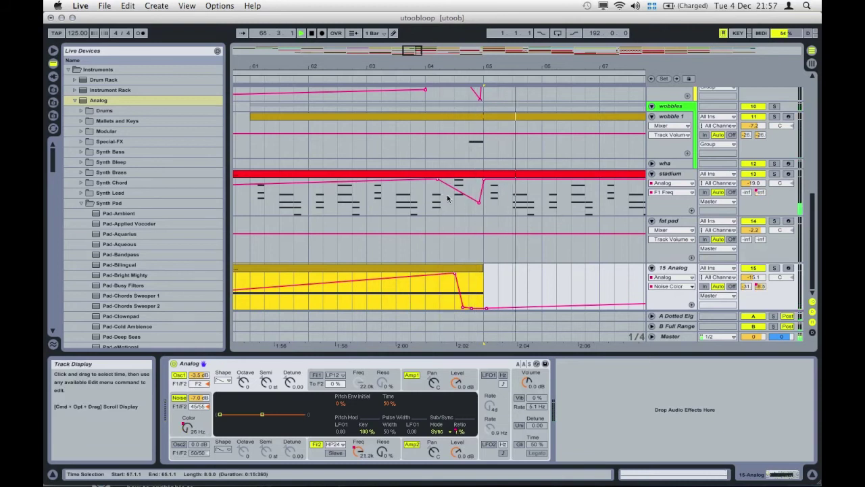
click(485, 202)
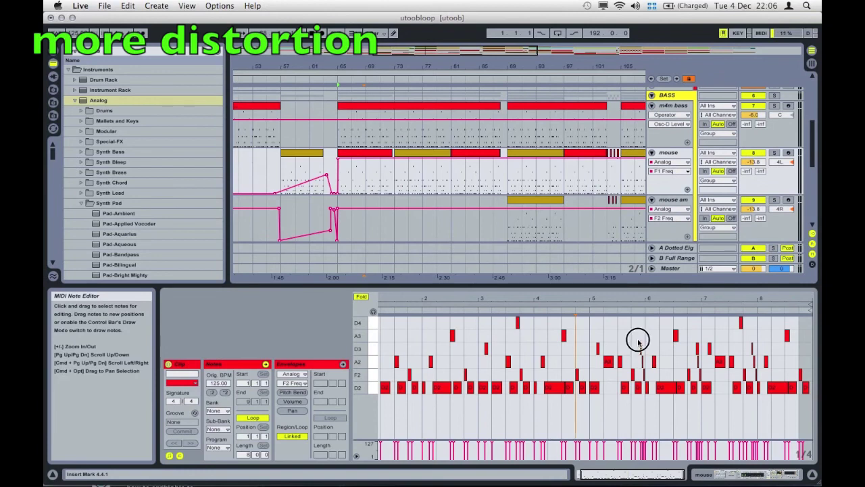
Step: Delete the short F2 to D3 note runs at 6.4 and 7.4 in the mouse clip at bar 65 and play the result
drag(639, 341, 703, 365)
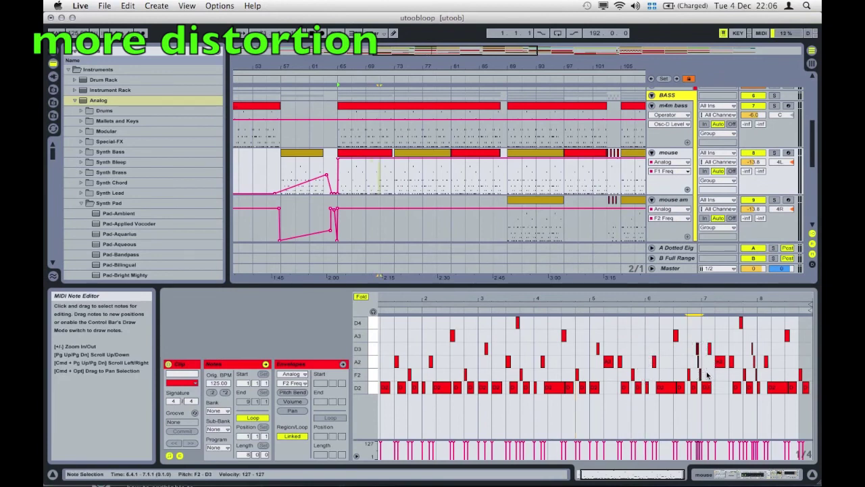
key(Delete)
key(Delete)
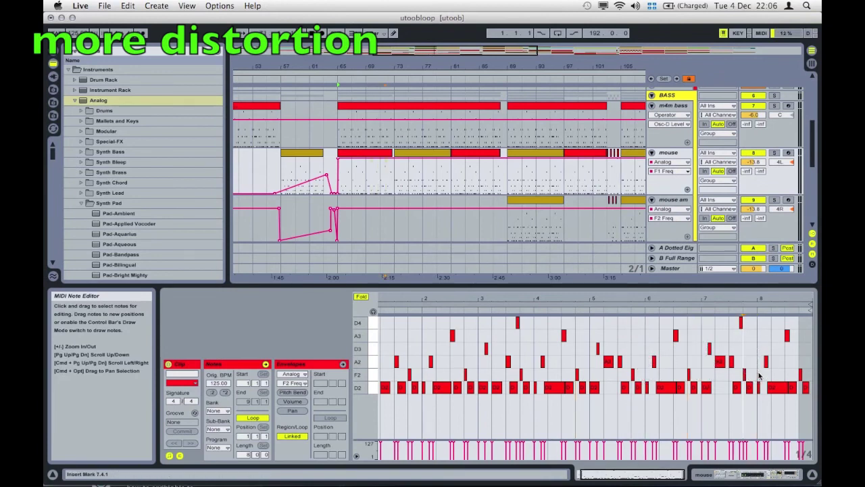
key(space)
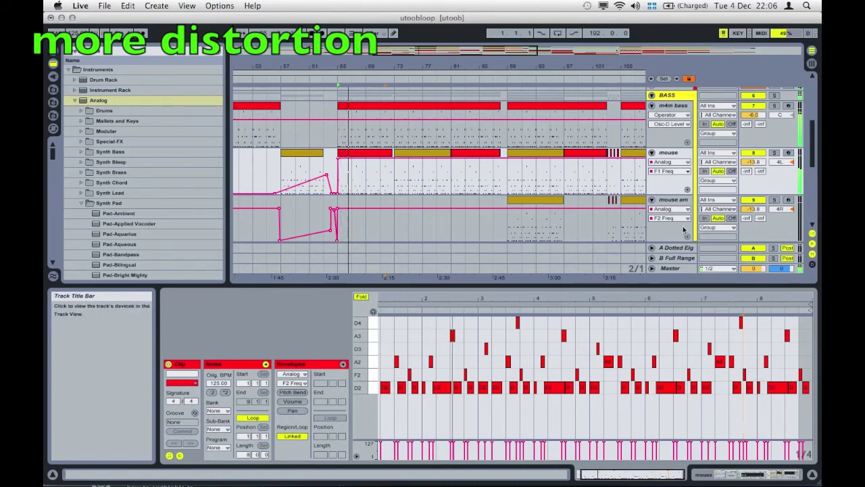
Step: Open the mouse clip at bar 73 and delete the short F2 to D3 note runs at 1.4, 2.4 and 3.4
click(405, 156)
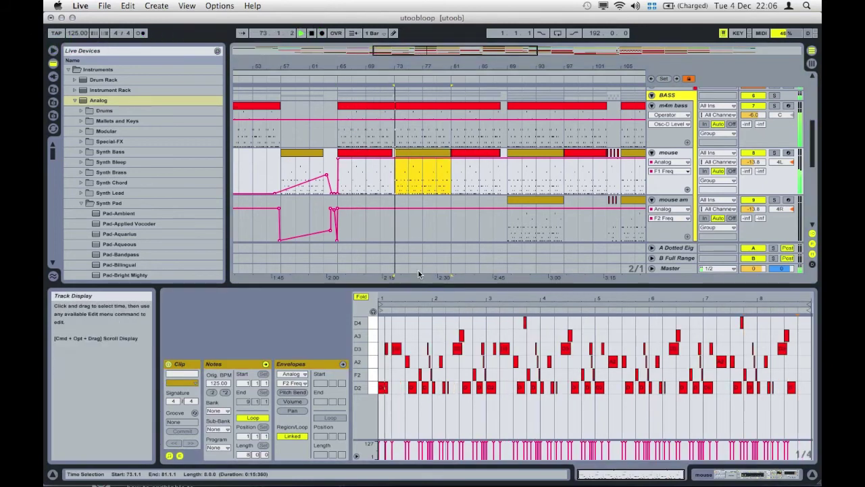
mouse_move(423, 357)
mouse_down()
mouse_move(435, 371)
mouse_move(424, 347)
mouse_up()
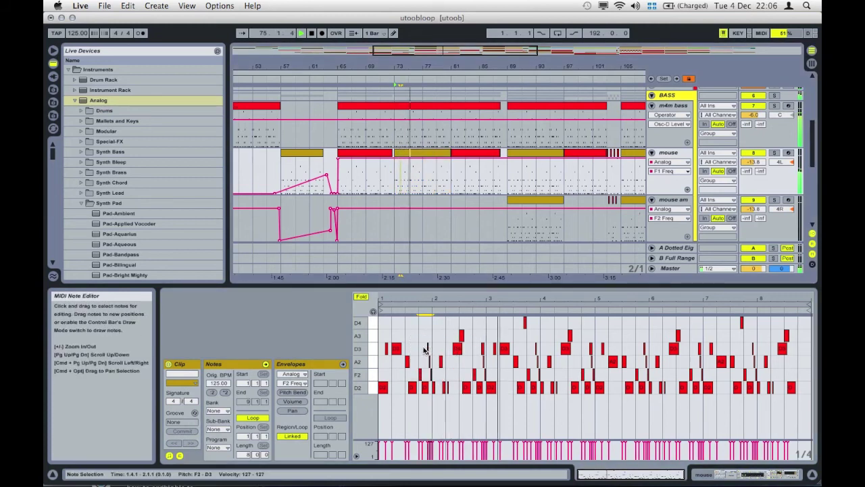
key(Delete)
drag(479, 341, 486, 371)
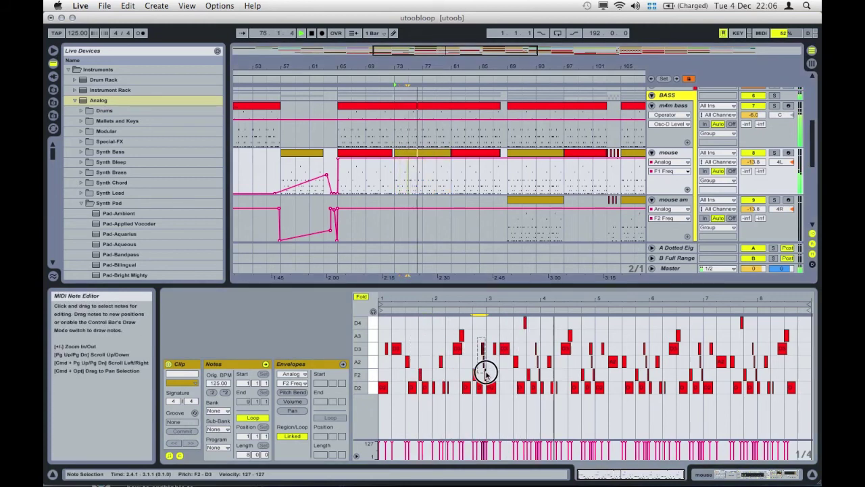
key(Delete)
drag(526, 334, 541, 367)
key(Delete)
Step: Delete the short F2 to D3 note runs at 4.4, 5.4, 6.4 and 7.4 in the bar 73 mouse clip
drag(585, 343, 598, 374)
key(Delete)
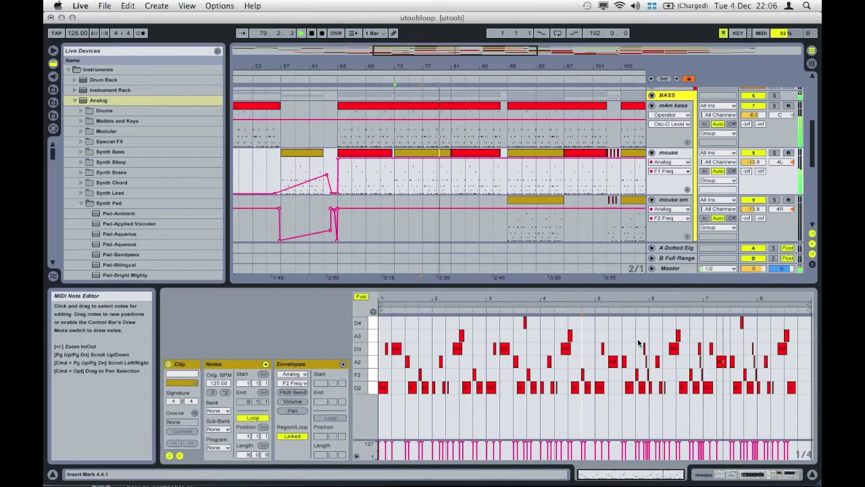
drag(640, 343, 638, 372)
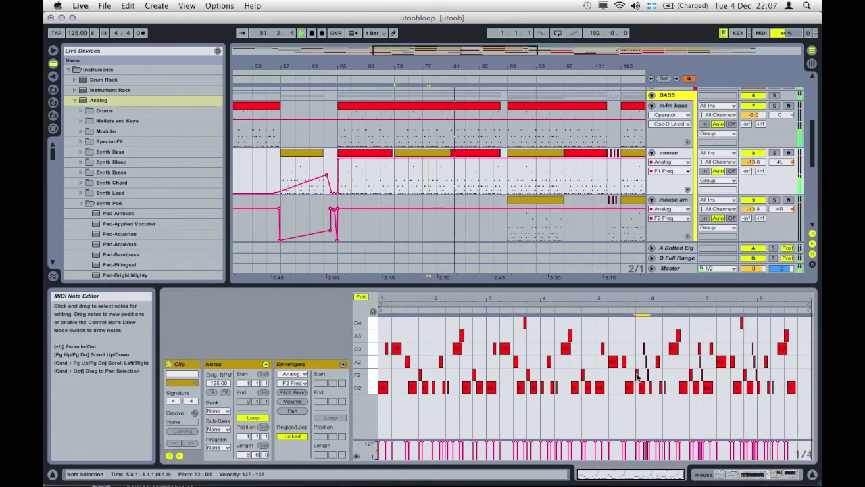
click(637, 376)
drag(697, 343, 705, 377)
key(Delete)
mouse_move(749, 340)
mouse_down()
mouse_move(757, 367)
mouse_move(749, 356)
mouse_up()
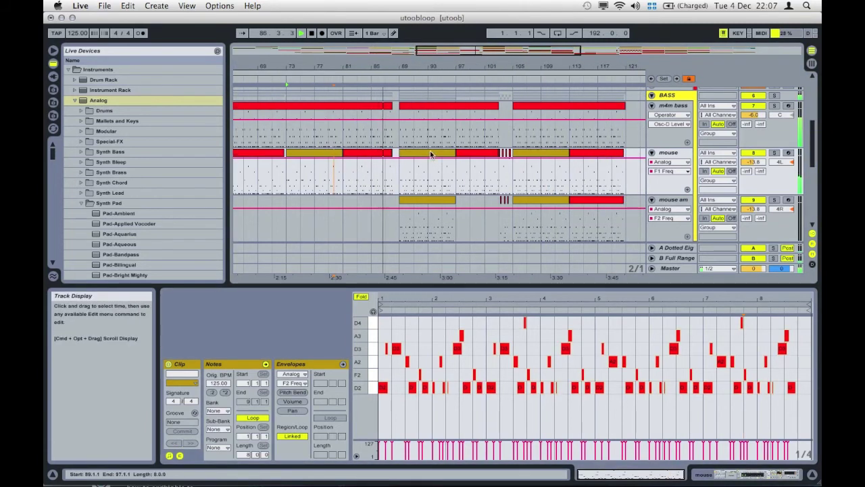
Step: Open the mouse clip at bar 89 and lengthen the D2 note at 2.1.4 to end at 2.2.4
click(402, 173)
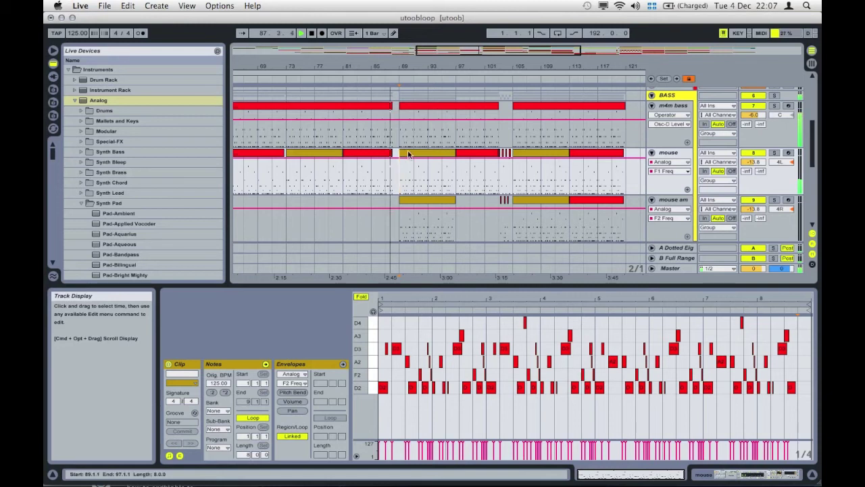
click(408, 154)
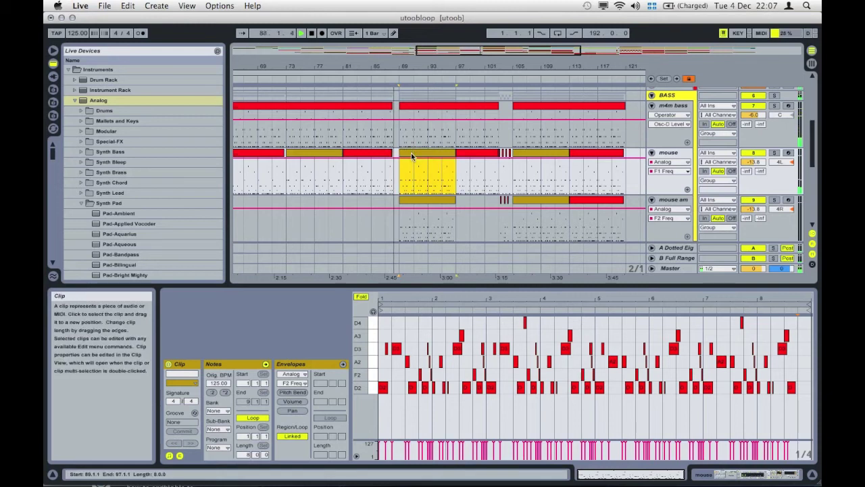
click(425, 380)
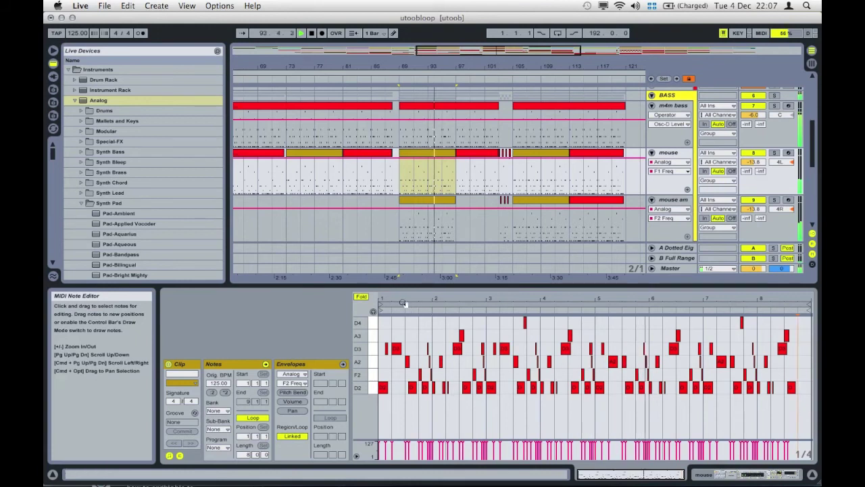
drag(404, 303, 408, 321)
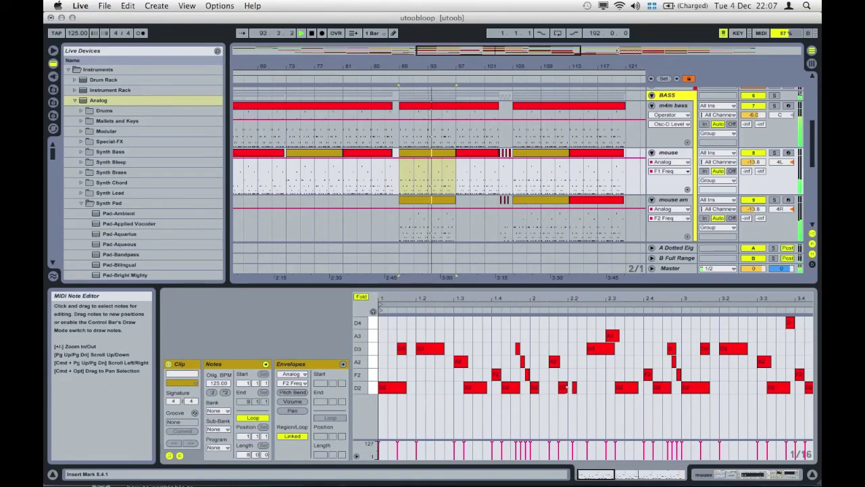
drag(566, 388, 580, 388)
key(space)
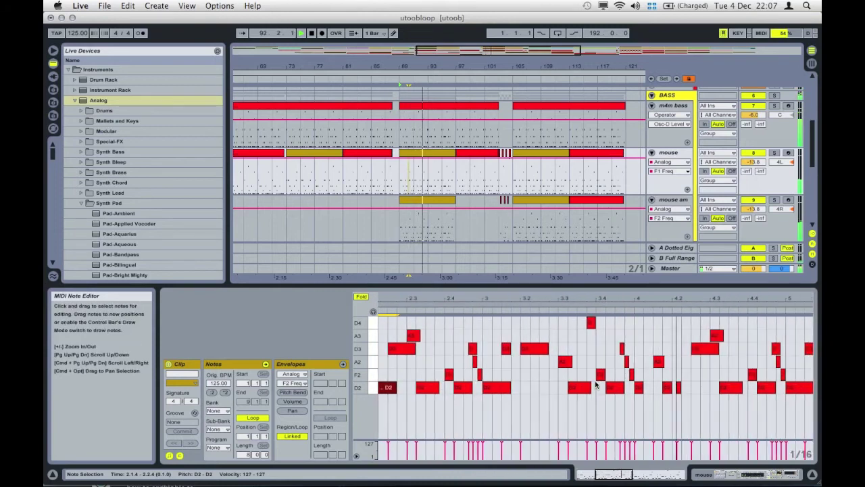
Step: Lengthen the D2 notes at 4.1.4 and 6.1.4 to end at 4.2.4 and 6.2.4
click(671, 388)
drag(671, 387, 700, 387)
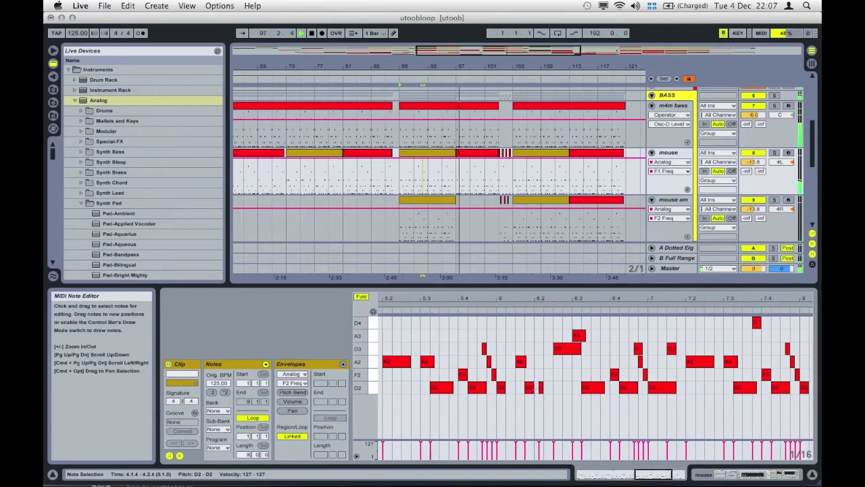
drag(533, 386, 564, 385)
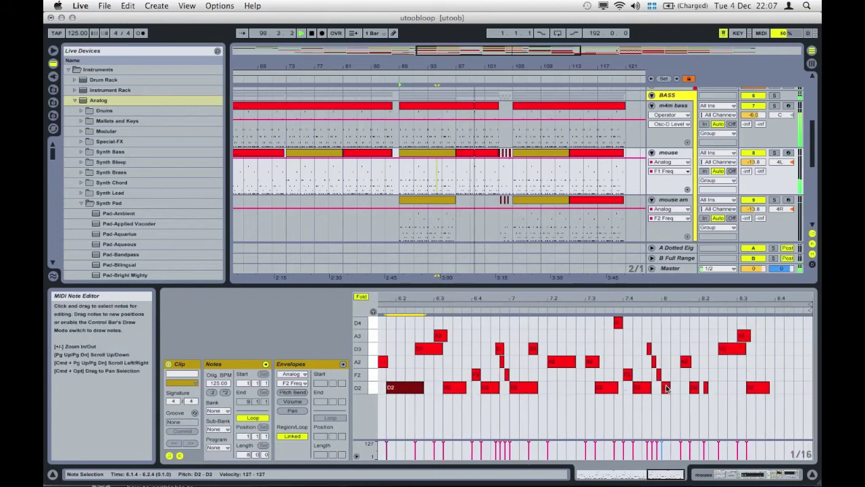
Step: Lengthen the D2 note at 8.1.4 to end at 8.2.4 and copy the bar 89 mouse clip onto mouse amped at the same bar
drag(698, 386, 723, 385)
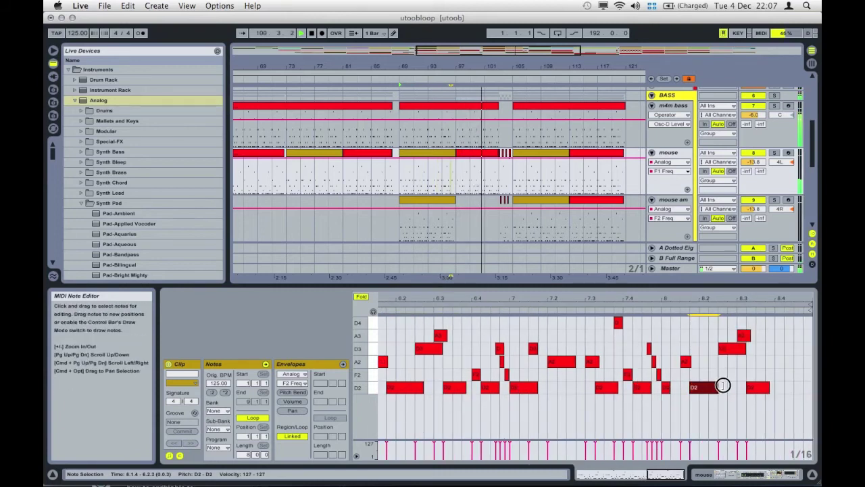
click(438, 153)
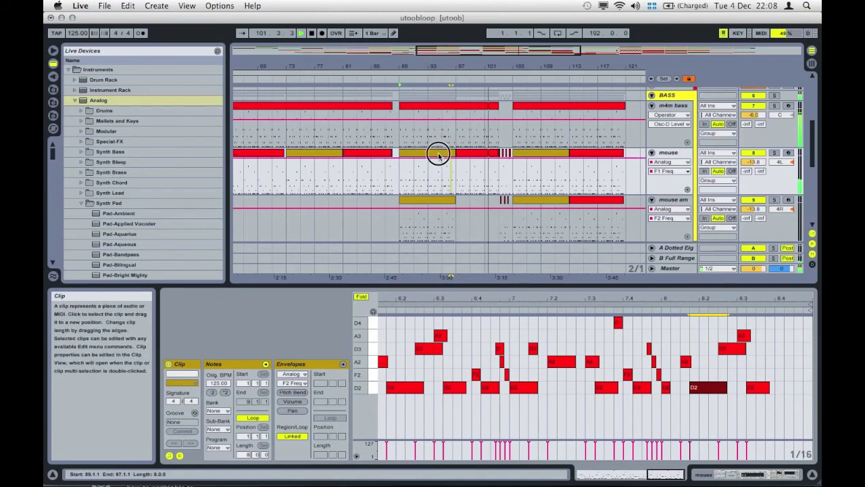
drag(438, 184, 437, 196)
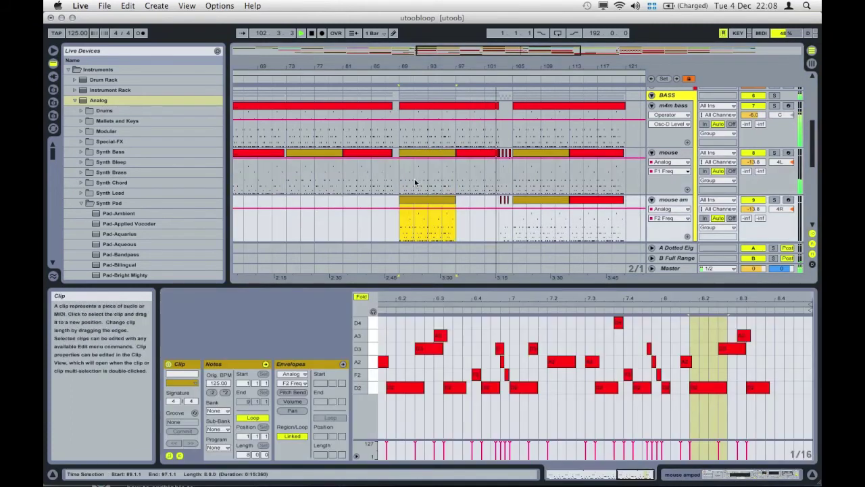
click(401, 177)
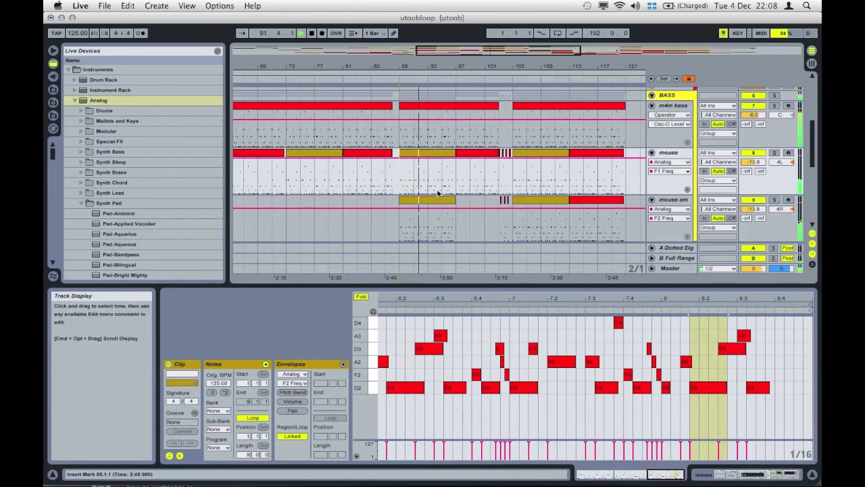
Step: Copy the edited bar 89 mouse clip over the bar 105 clips on both the mouse and mouse amped tracks
click(433, 155)
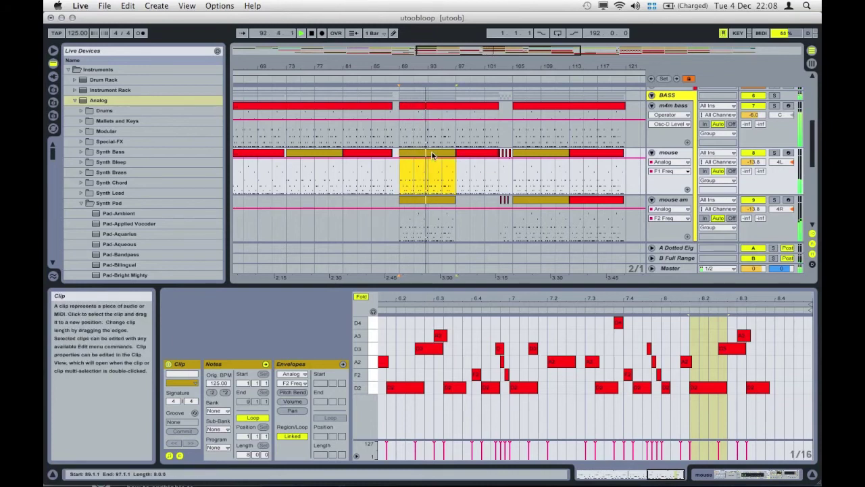
drag(432, 154, 532, 155)
key(super+z)
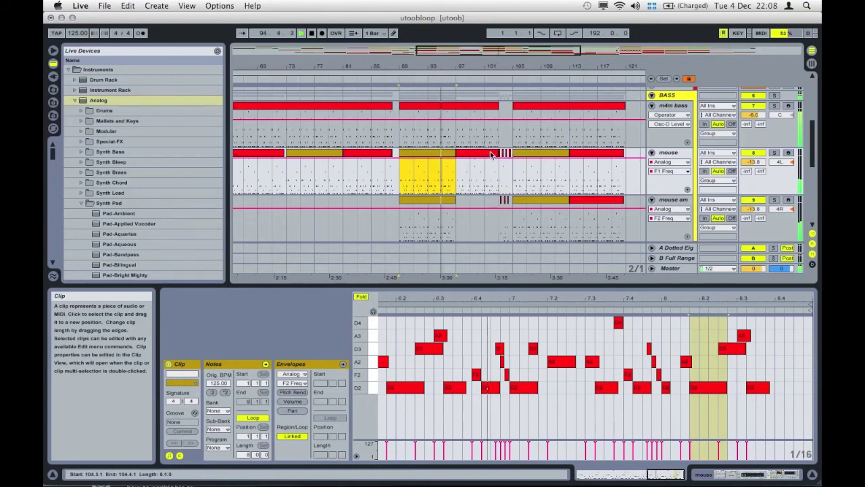
drag(435, 150, 547, 157)
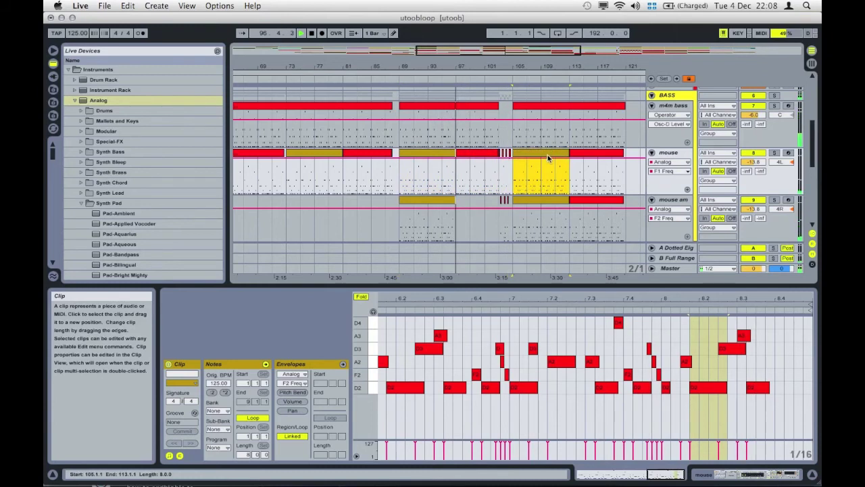
click(547, 200)
drag(548, 203, 549, 204)
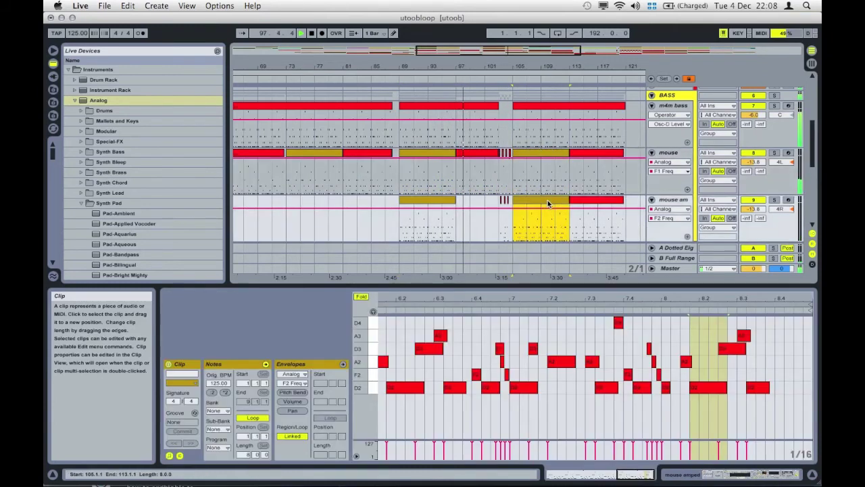
Step: Paste the edited mouse clip over the bar 153 clips on the mouse amped and mouse tracks
scroll(549, 203, right, 10)
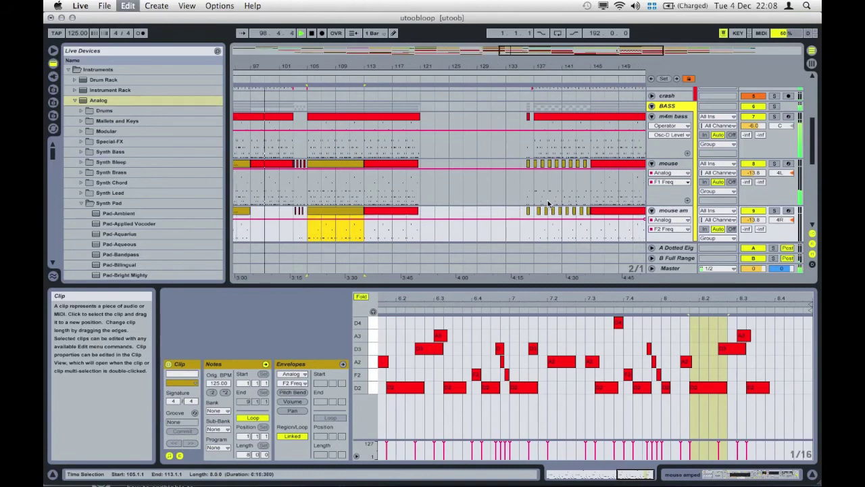
scroll(549, 204, right, 5)
click(527, 234)
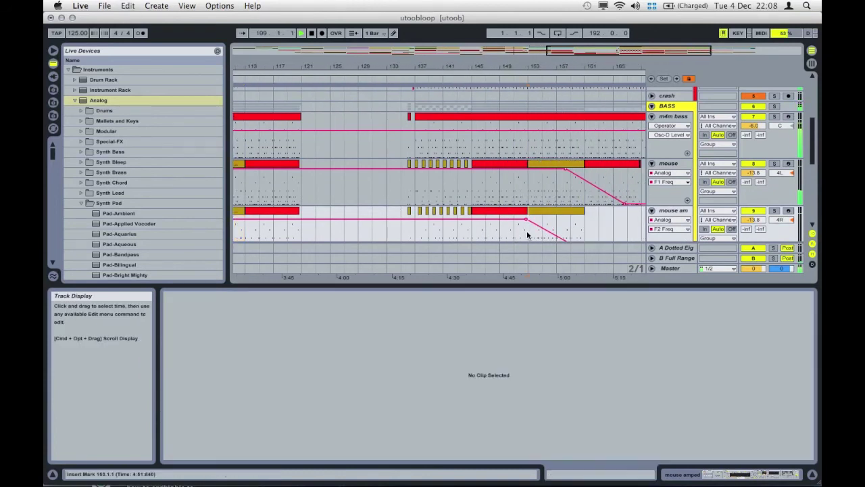
click(547, 226)
click(548, 174)
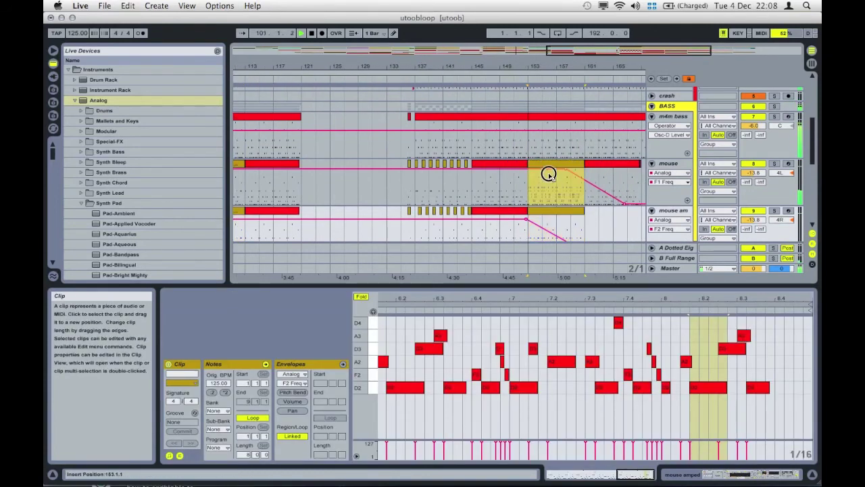
click(548, 176)
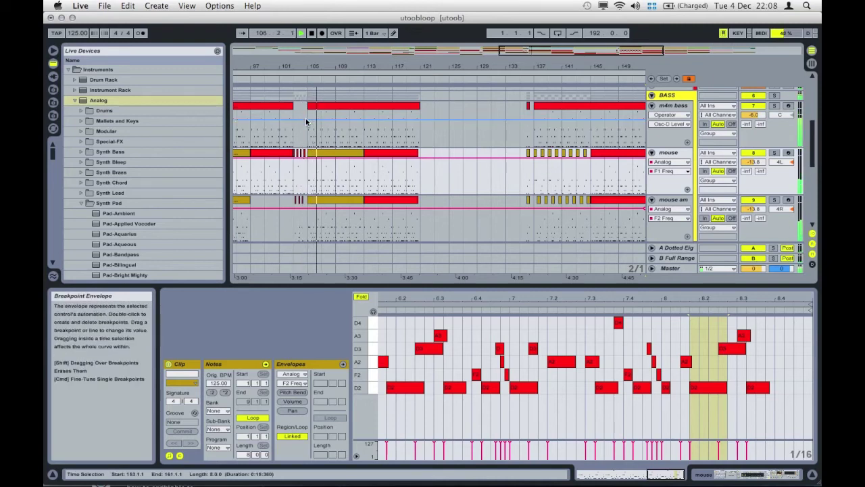
Step: Stop playback and deactivate the bar 105 clips on the mouse and mouse amped tracks
scroll(305, 118, up, 2)
scroll(305, 118, up, 2)
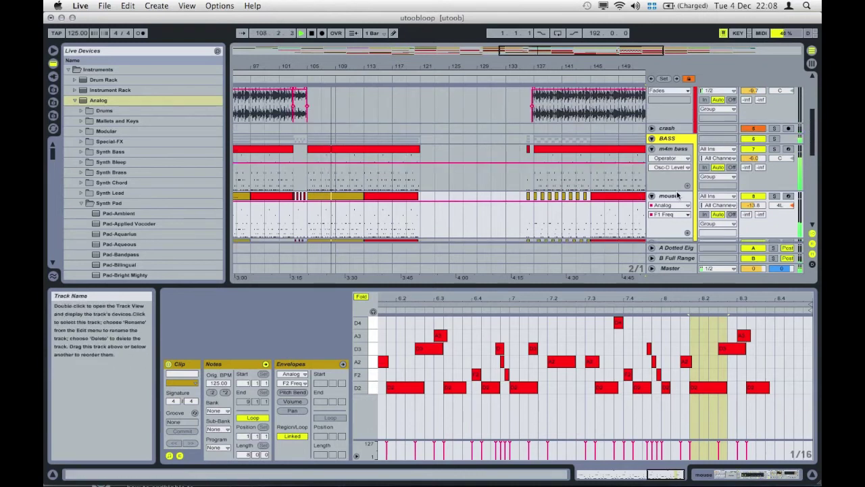
scroll(411, 170, down, 4)
key(space)
click(347, 154)
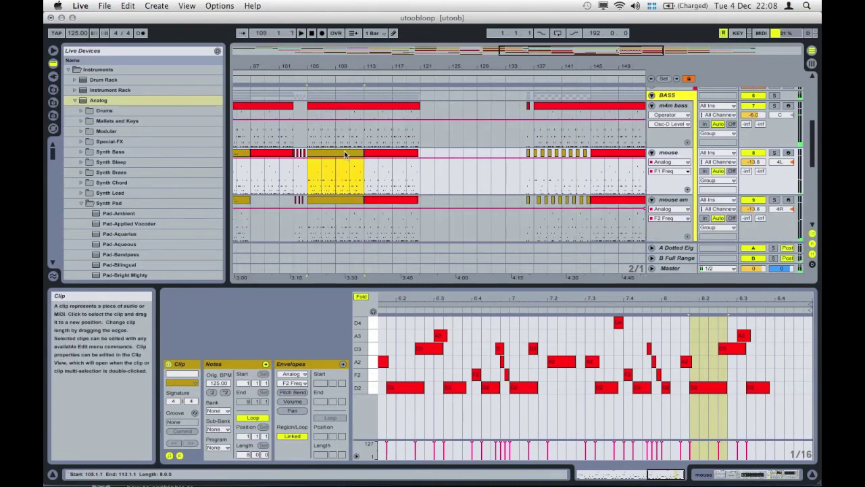
shift+click(344, 200)
Step: Select the Hihat Closed notes from 1.1.4 to 8.4.1 in the bar 113 basic war drums clip and review the section during playback
click(451, 341)
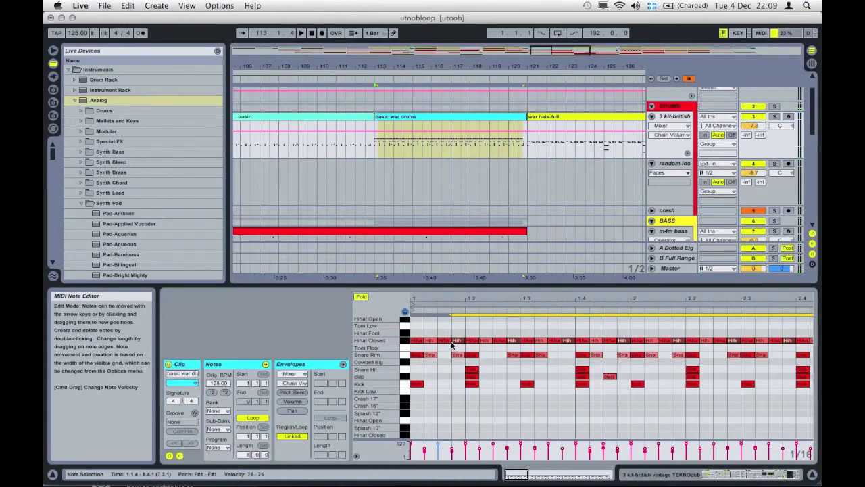
drag(446, 299, 419, 298)
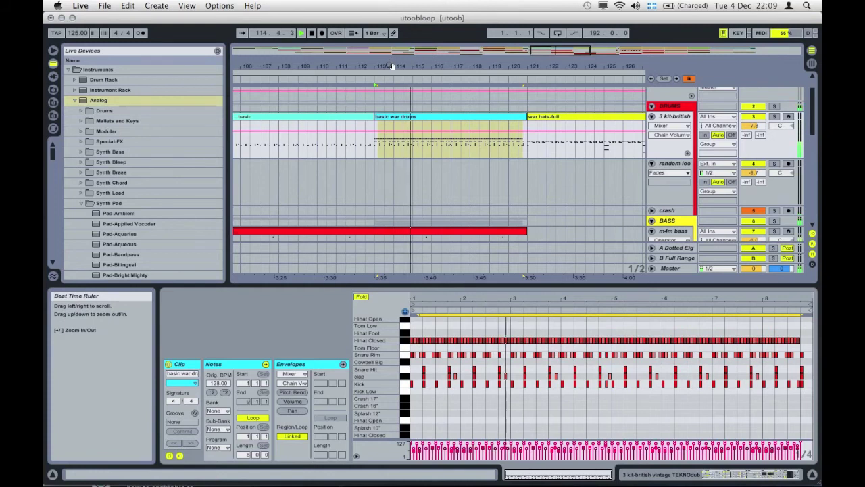
drag(392, 67, 388, 38)
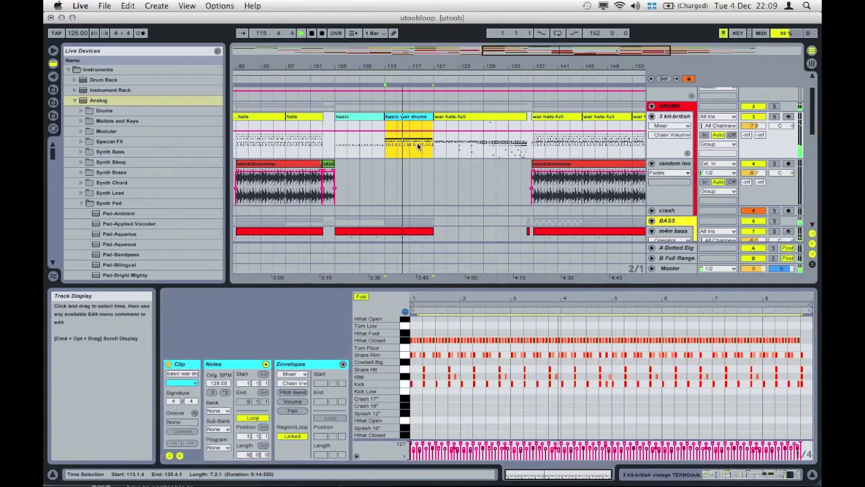
scroll(418, 146, down, 4)
scroll(417, 146, up, 4)
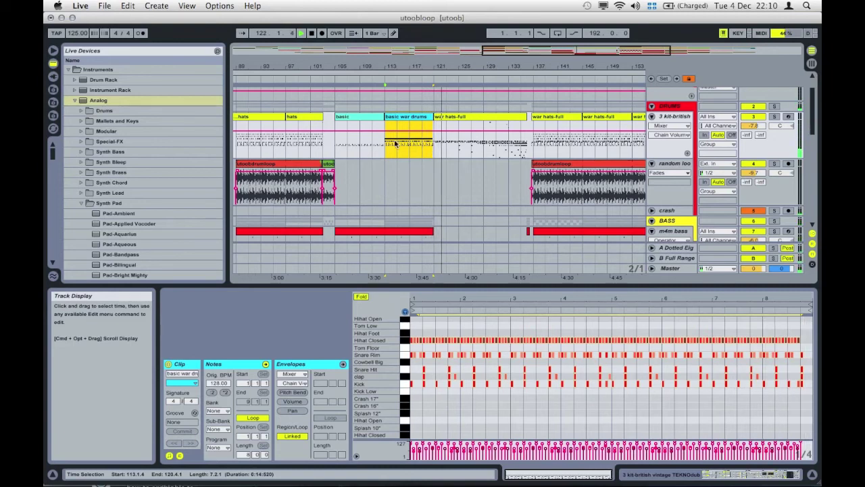
Step: Play from bar 103 to check the transition into the deactivated mouse bass clips
click(324, 150)
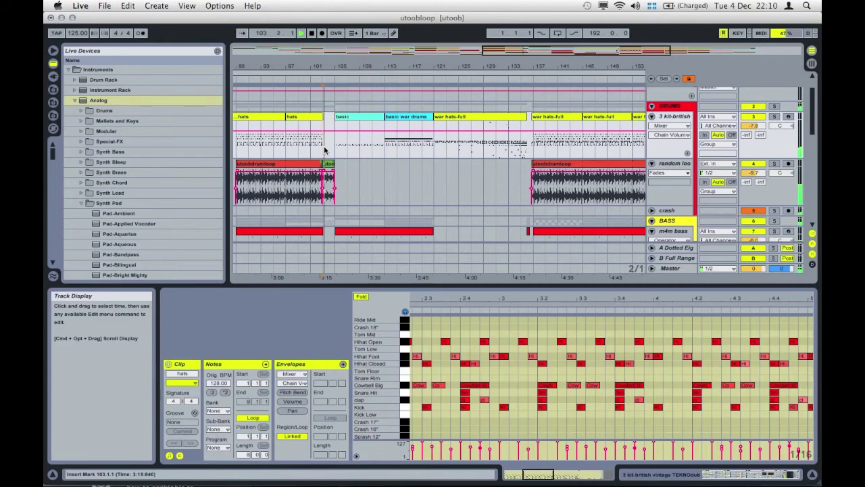
scroll(325, 150, down, 2)
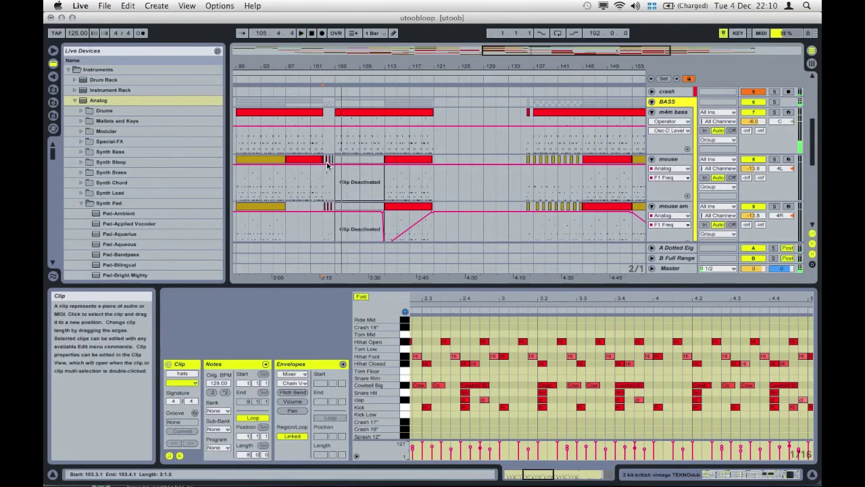
click(326, 167)
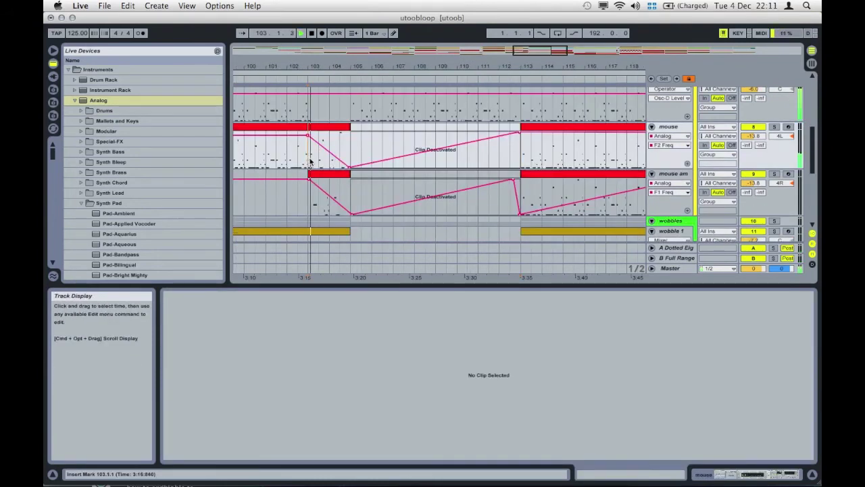
Step: Show the F2 Freq automation on mouse amped, add a breakpoint at bar 103 and ramp it down to the minimum at bar 105
click(678, 192)
scroll(688, 321, down, 5)
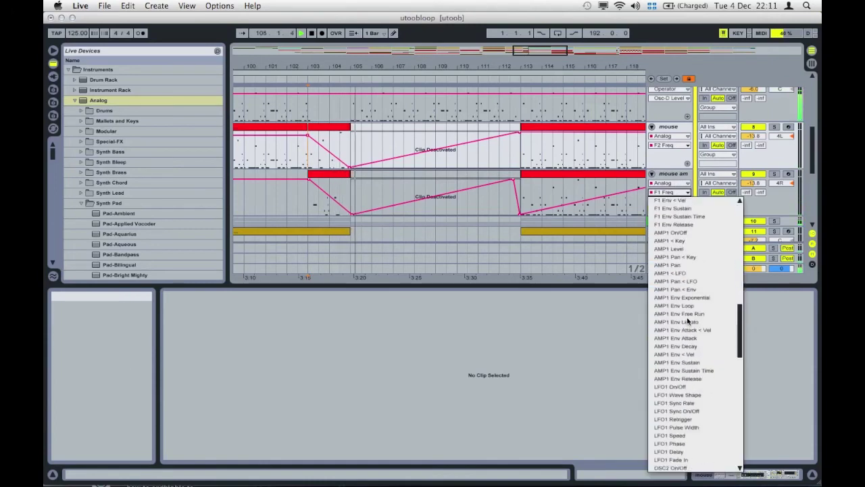
scroll(688, 321, down, 8)
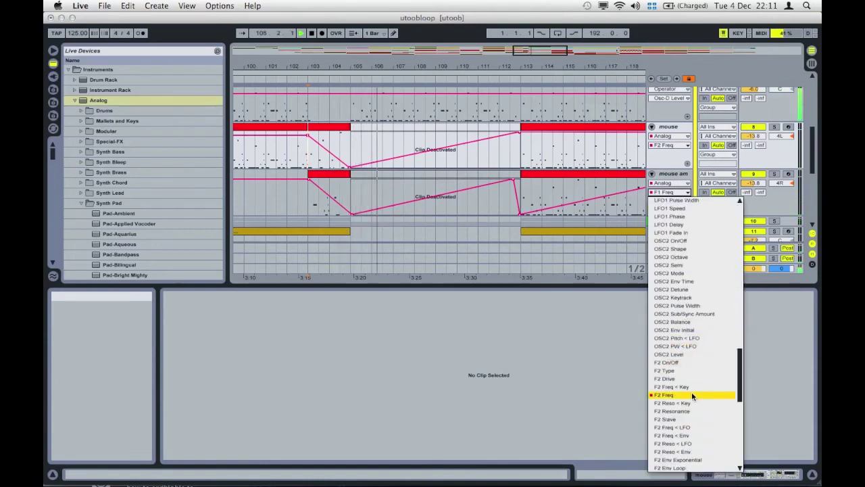
click(691, 395)
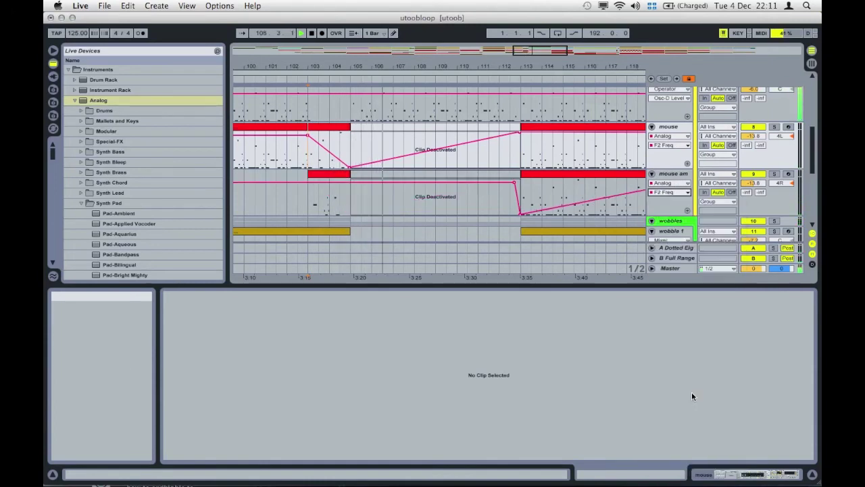
click(307, 183)
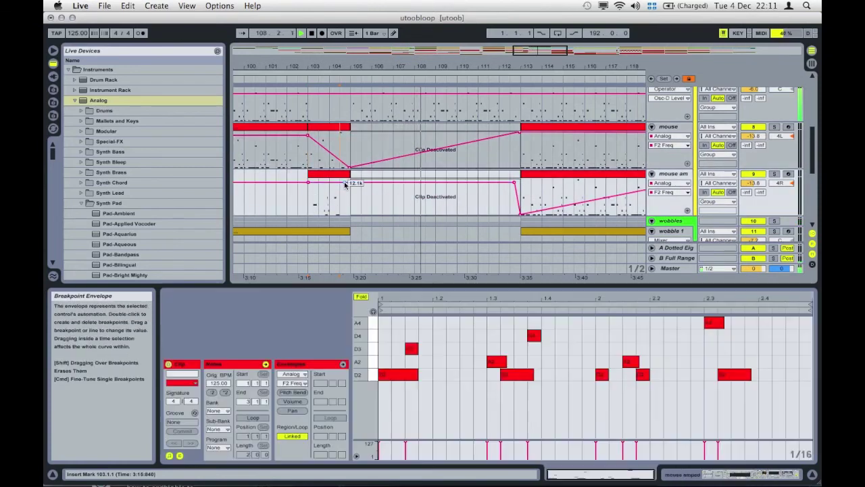
drag(345, 184, 350, 214)
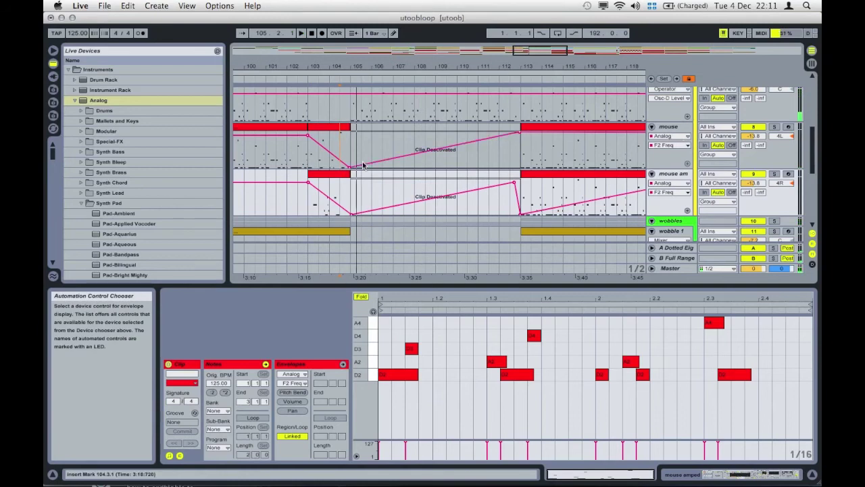
Step: Show the F1 Freq automation on the mouse track and add a breakpoint at bar 113 raised to the top of the lane
click(287, 156)
click(669, 145)
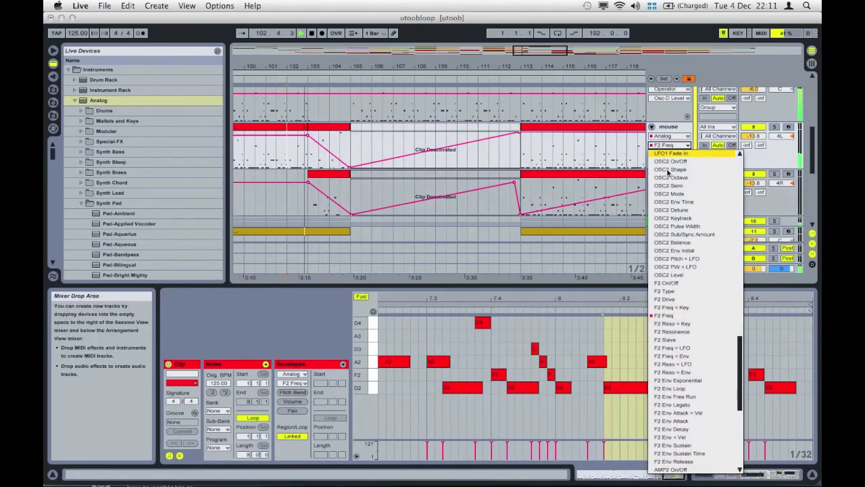
scroll(686, 257, up, 12)
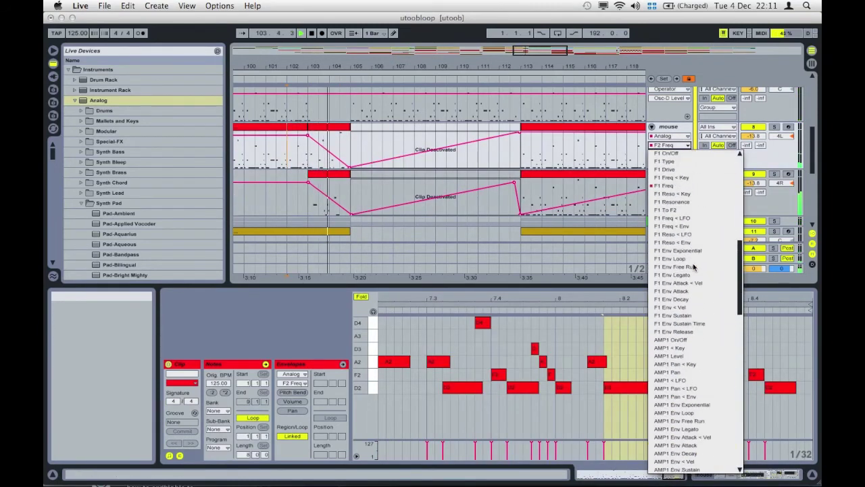
click(675, 242)
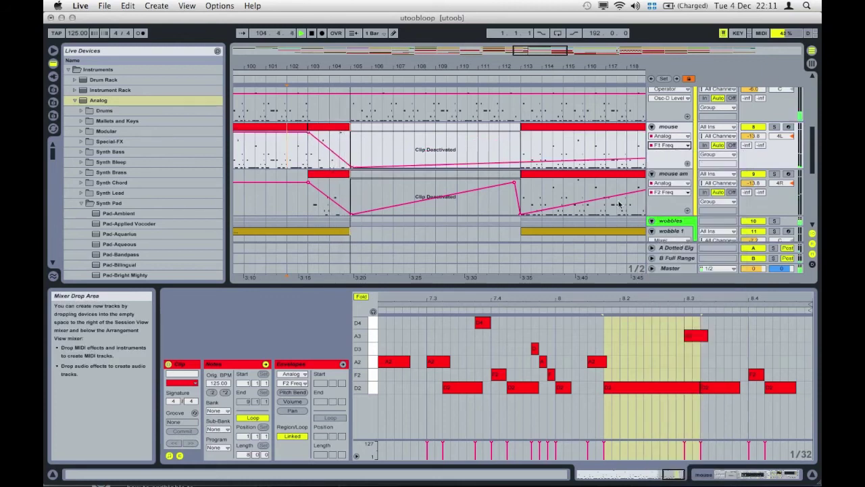
click(524, 163)
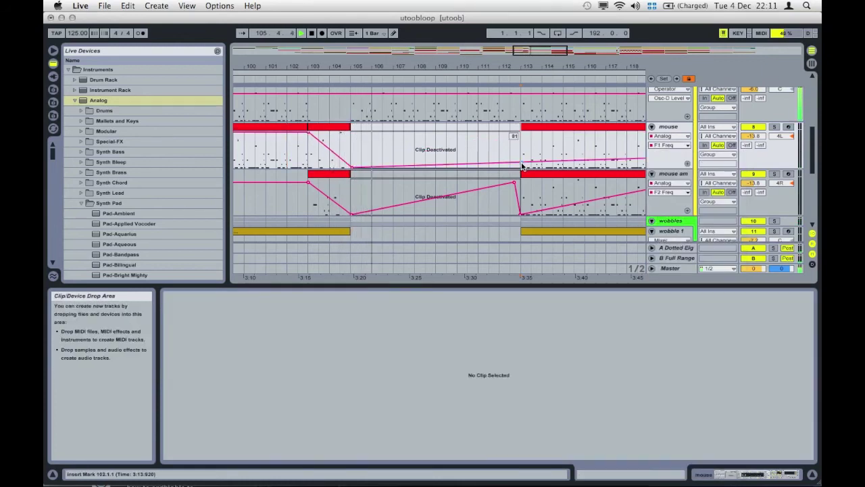
drag(521, 164, 520, 135)
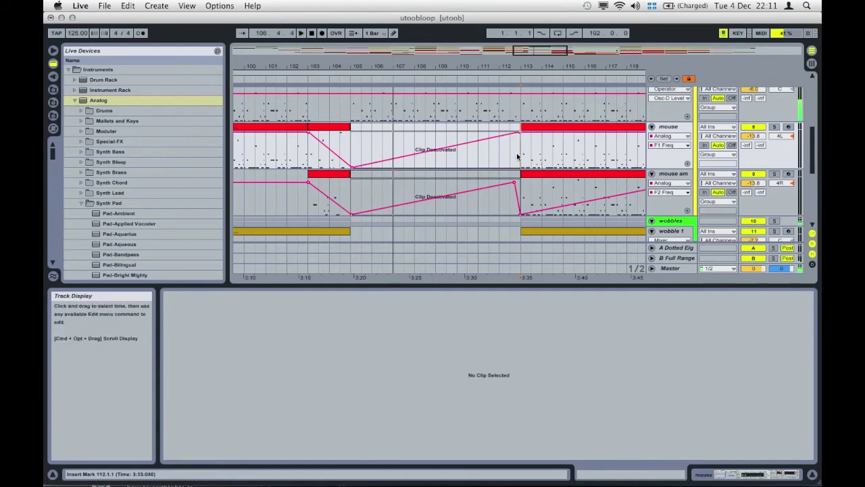
Step: Play from bar 103, open the 3 kit-british track's devices and select the clap chain's Send-b level in the snare rack
click(317, 159)
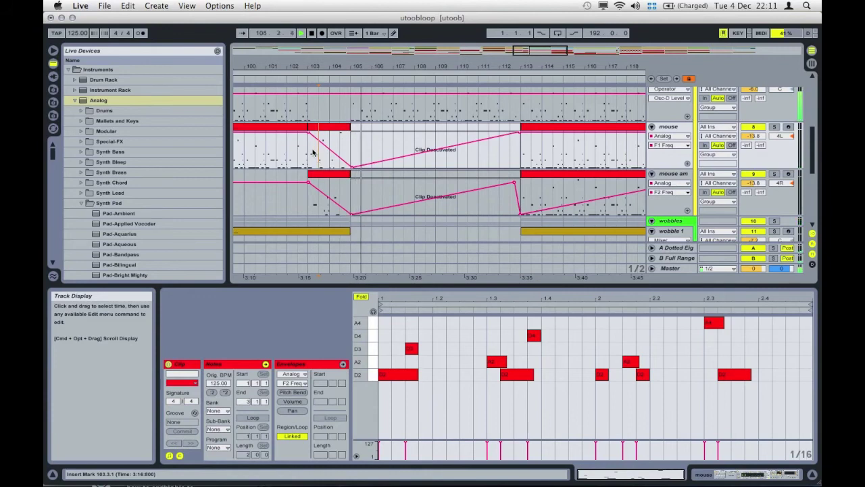
drag(331, 63, 341, 102)
scroll(340, 102, up, 5)
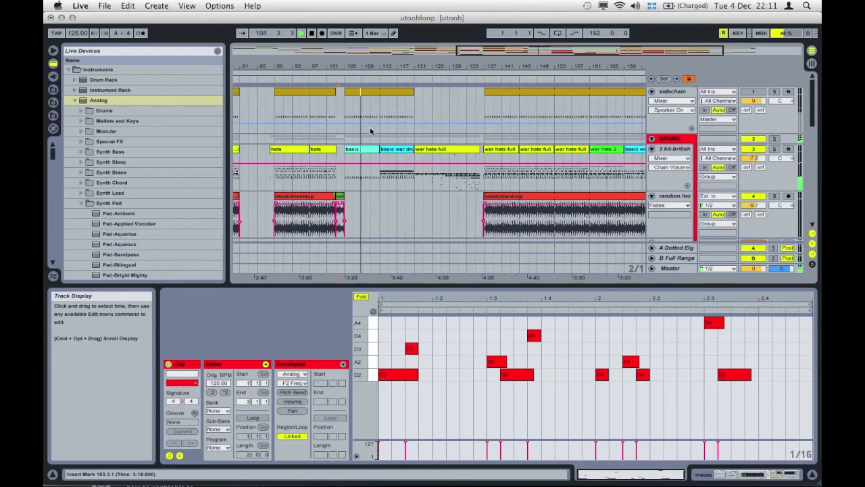
double_click(669, 149)
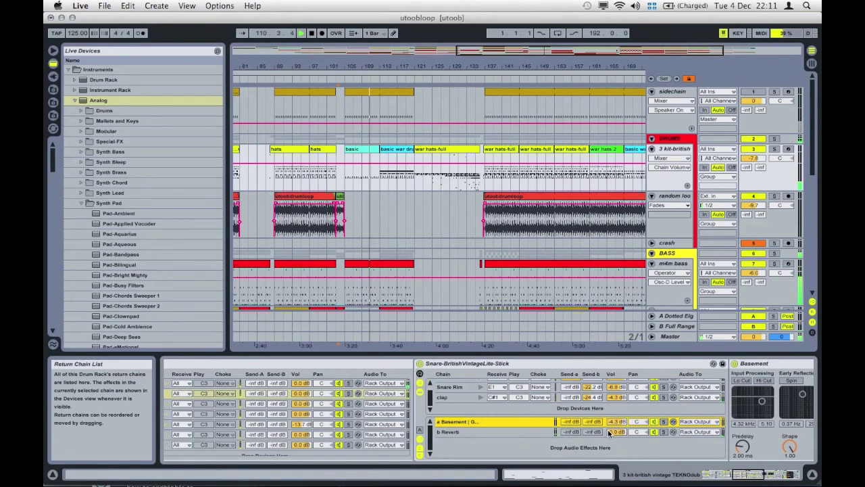
click(591, 399)
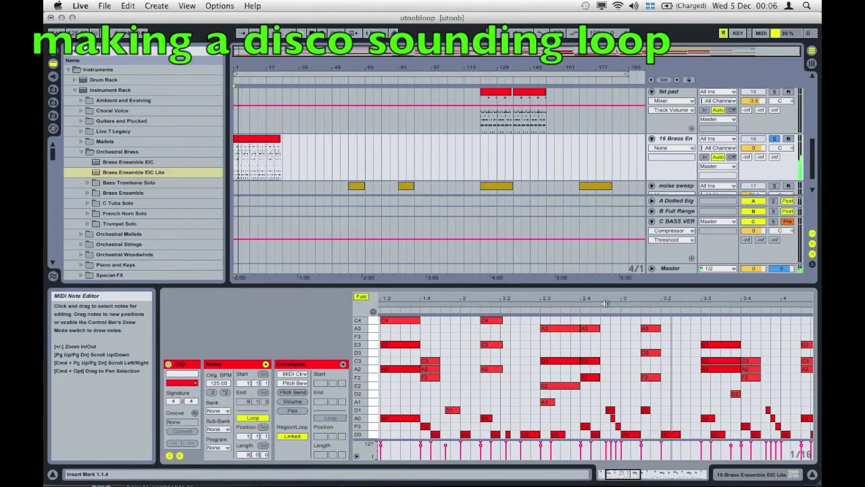
Step: Add an A3 note at 4.3.1 and a longer A3 note from 5.1.3 to 5.3.1 in the brass clip
drag(604, 292, 605, 274)
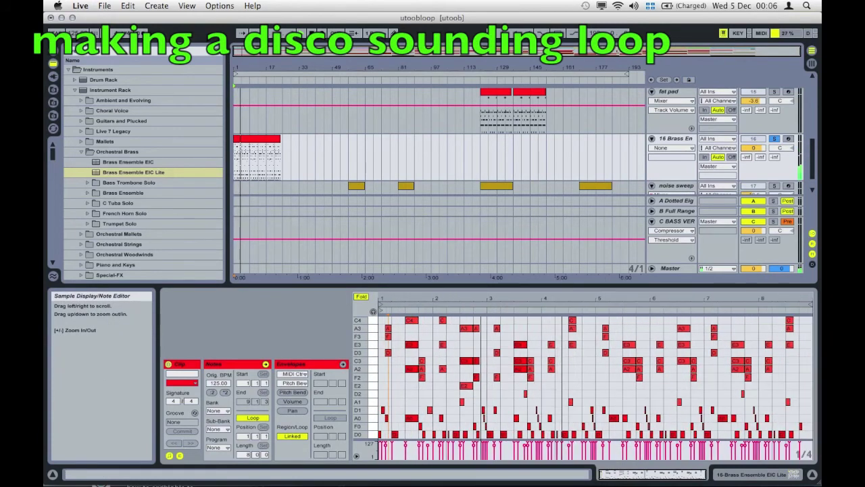
double_click(575, 327)
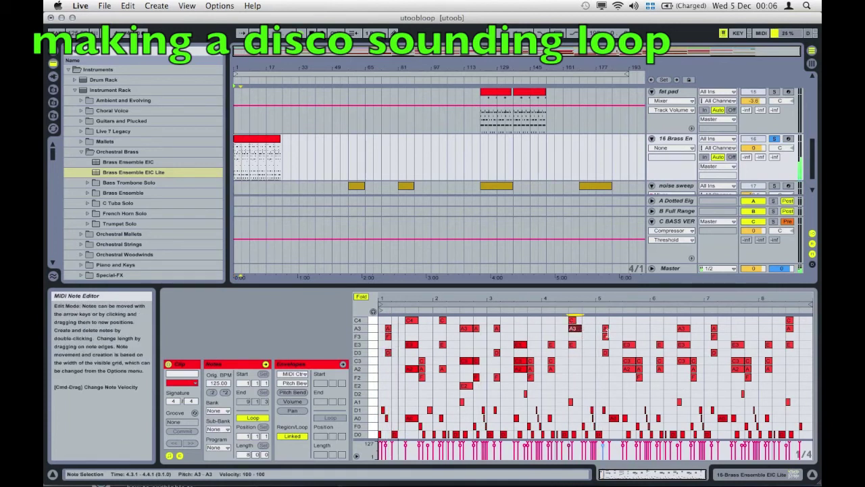
double_click(608, 329)
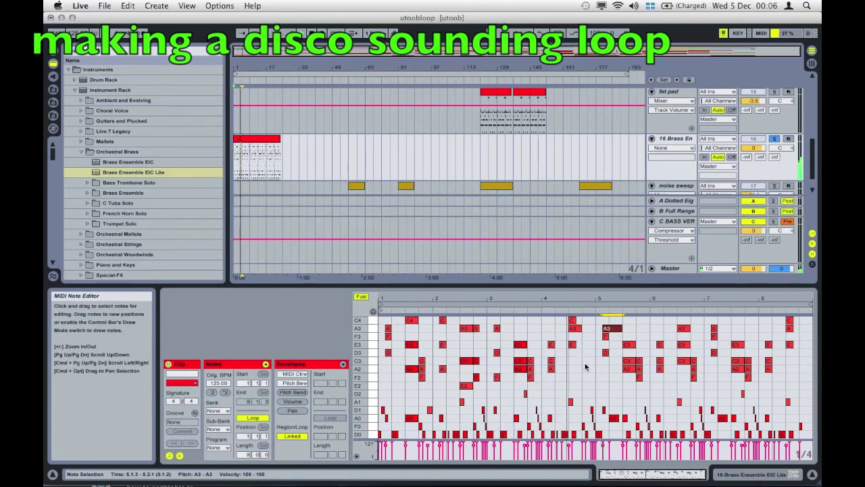
Step: Raise the velocity of the E3–C4 notes at 4.3.1 to 127 and of the A2–E3 chord at 5.3.1 to 126
drag(585, 363, 572, 316)
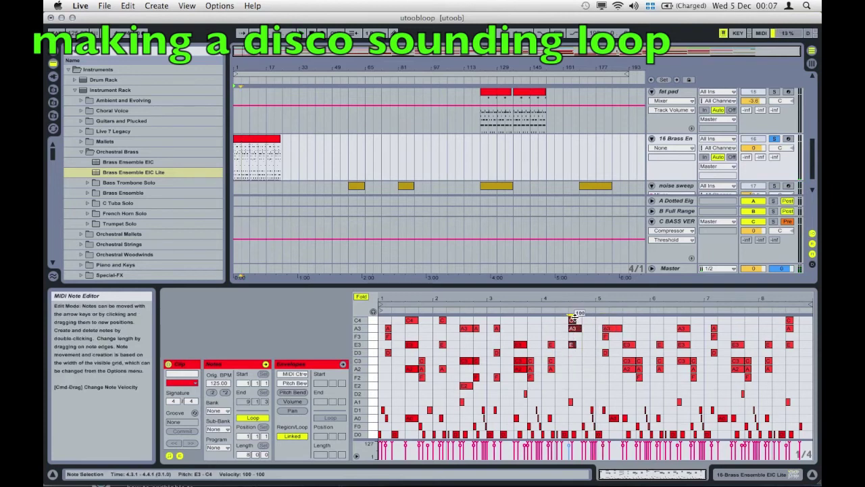
key(space)
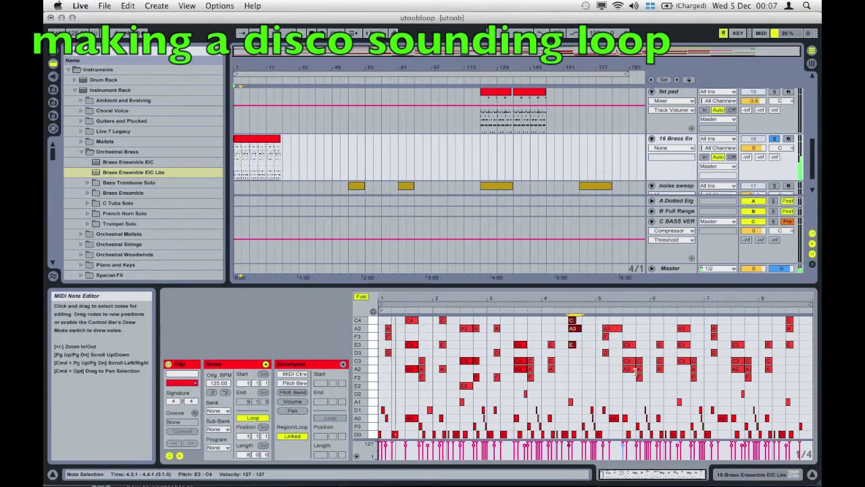
drag(632, 385, 628, 346)
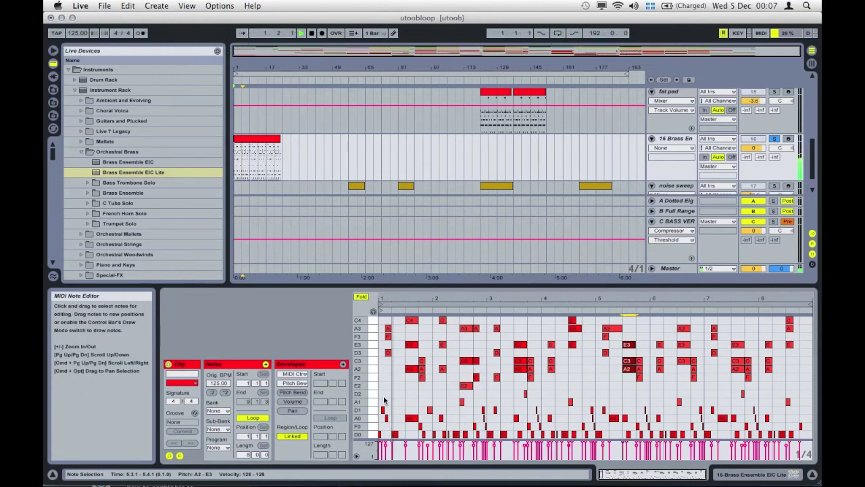
Step: Delete the D1 note at 1.4.3 and the low D0–D1 bass notes throughout bar 2 of the brass clip
click(428, 410)
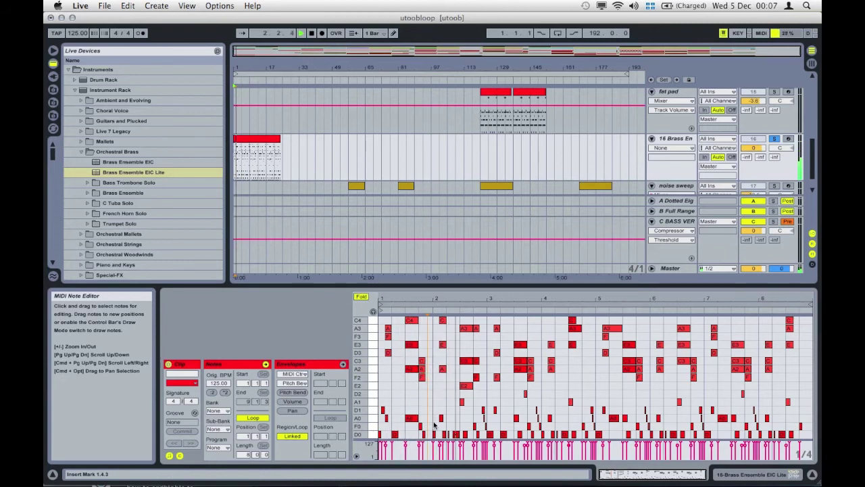
key(space)
drag(436, 413, 471, 426)
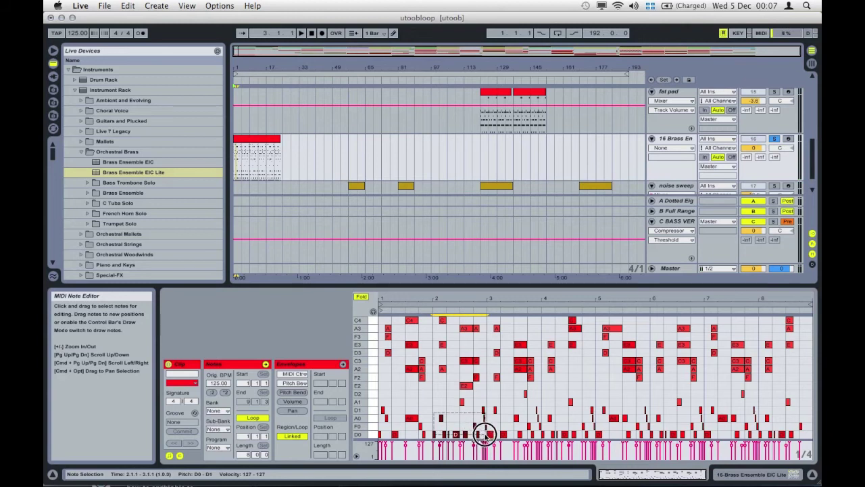
key(Delete)
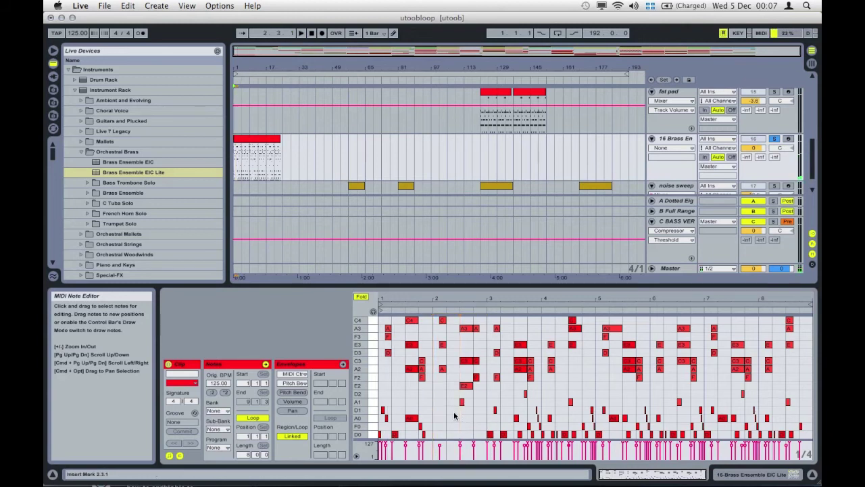
Step: Delete the short D1 and A0 notes in the first beat of bar 1, adjust the opening D0 note and play the clip
click(388, 420)
drag(388, 421, 380, 423)
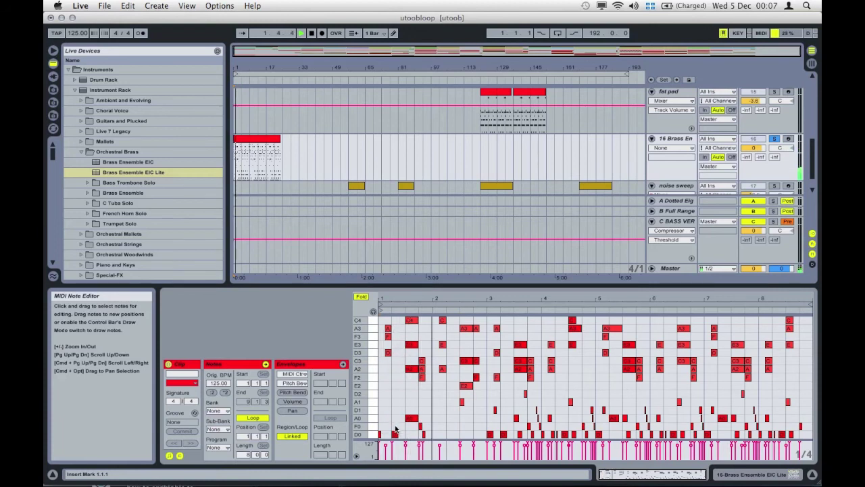
key(space)
key(plus)
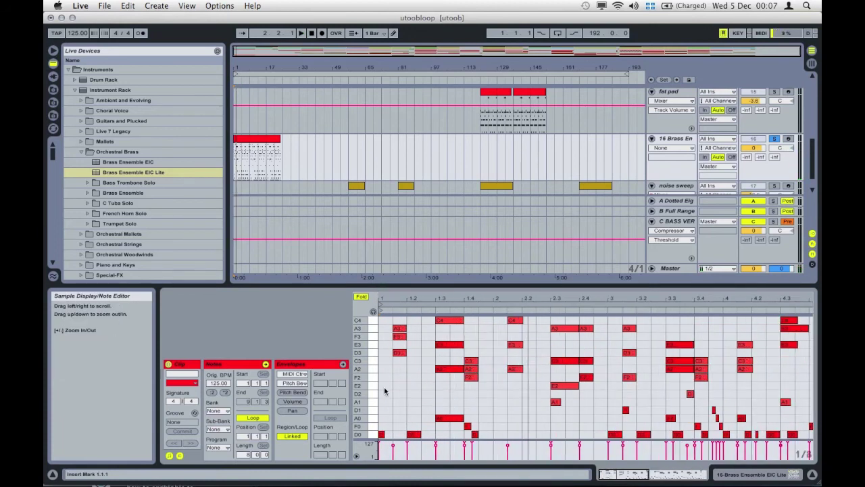
key(plus)
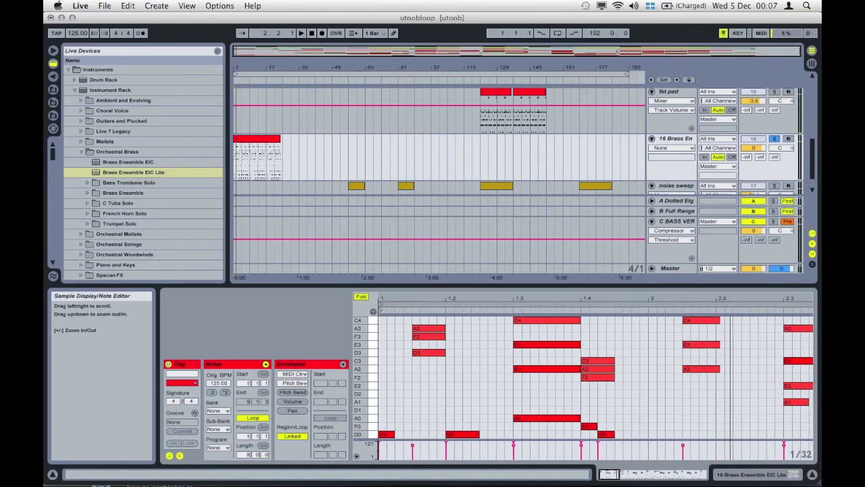
mouse_move(386, 434)
mouse_down()
mouse_move(411, 437)
mouse_move(394, 437)
mouse_move(406, 431)
mouse_up()
key(space)
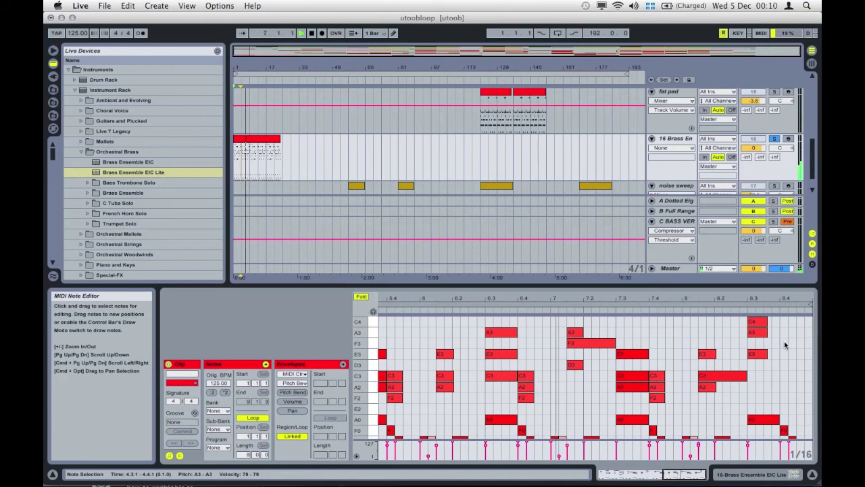
Step: Delete the F0 and D0 notes at beat 8.4 near the end of the brass clip
scroll(786, 365, down, 1)
double_click(792, 433)
drag(793, 441, 796, 446)
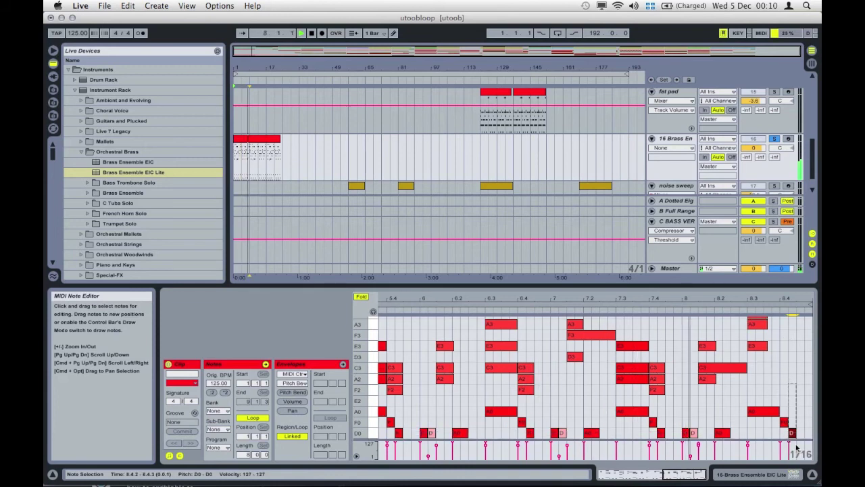
key(Delete)
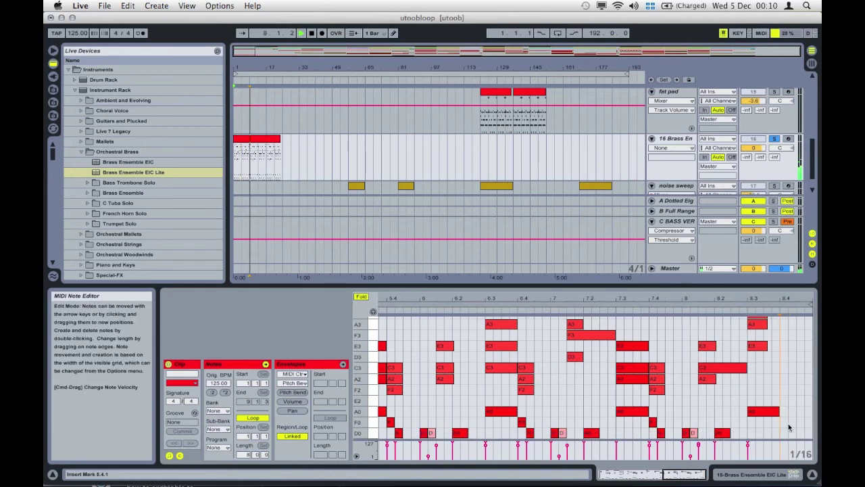
Step: Unsolo the 16 Brass Ensemble track, play the full arrangement from bar 1 and select the brass clip
click(777, 140)
key(space)
key(space)
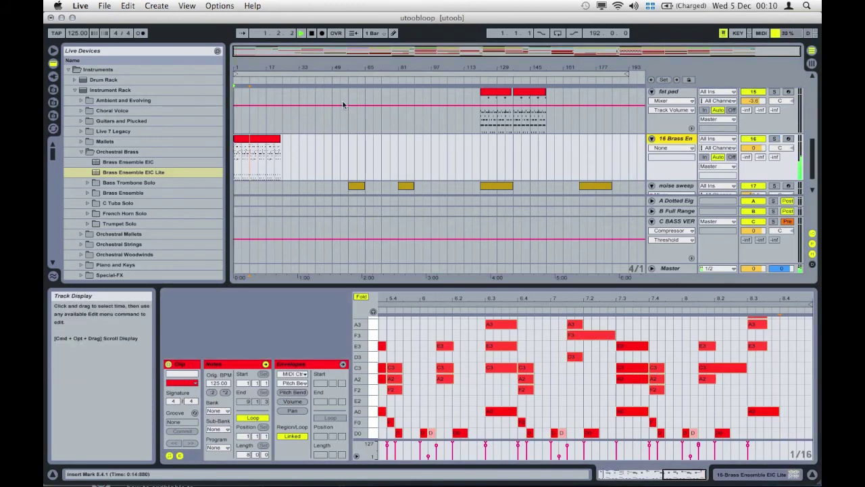
click(251, 140)
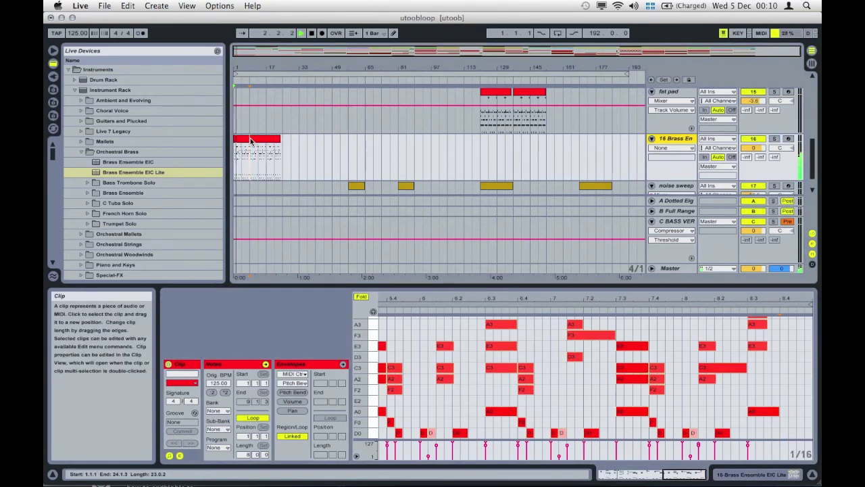
drag(251, 140, 465, 147)
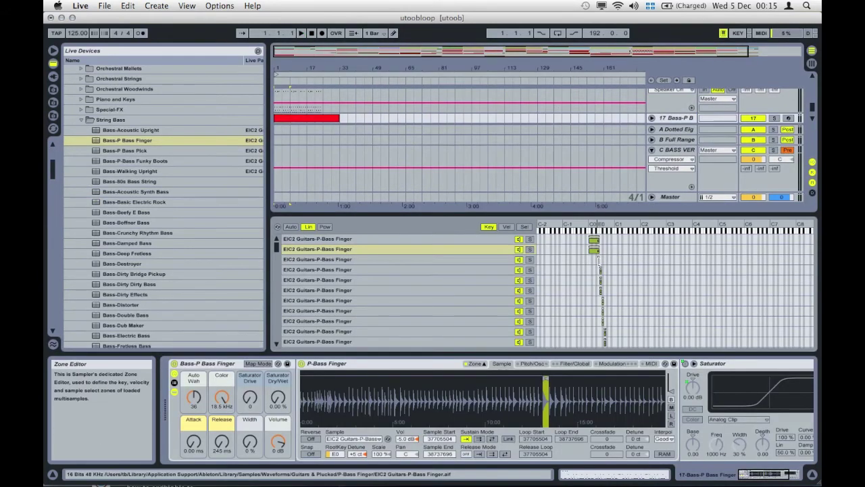
Step: View the third P-Bass Finger sample zone, hide the Zone Editor and control playback to check the bass sound
click(589, 260)
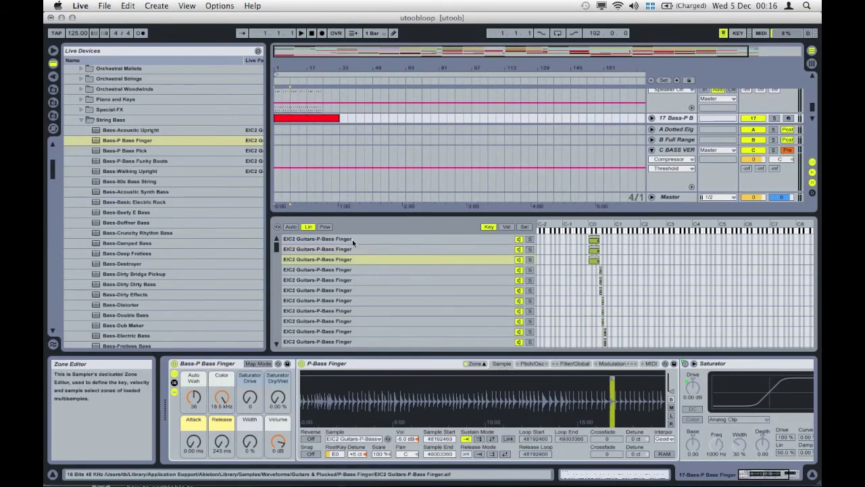
click(482, 365)
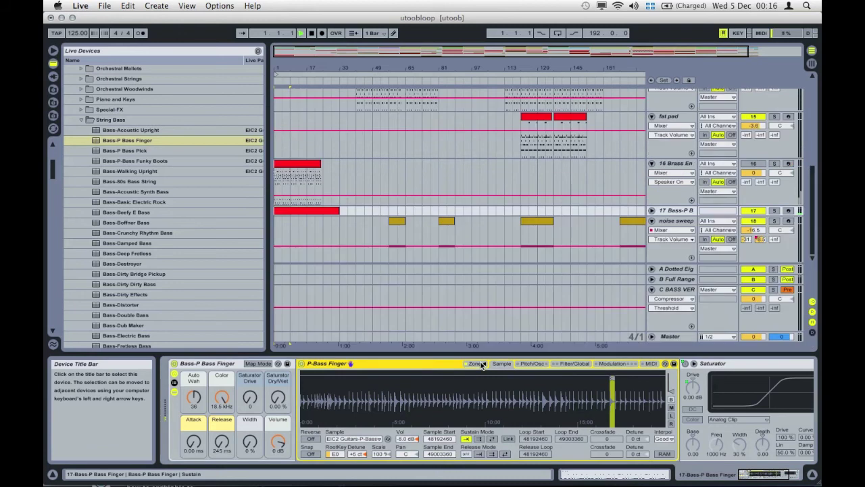
key(space)
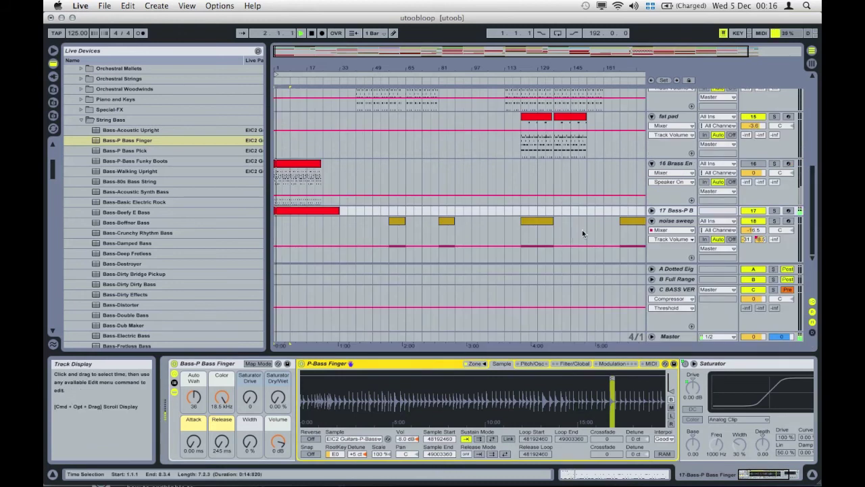
Step: Open the 17 Bass-P clip and set the velocity of all D0 notes to 98 and of the D1 note at 1.1.3 to 110
double_click(299, 211)
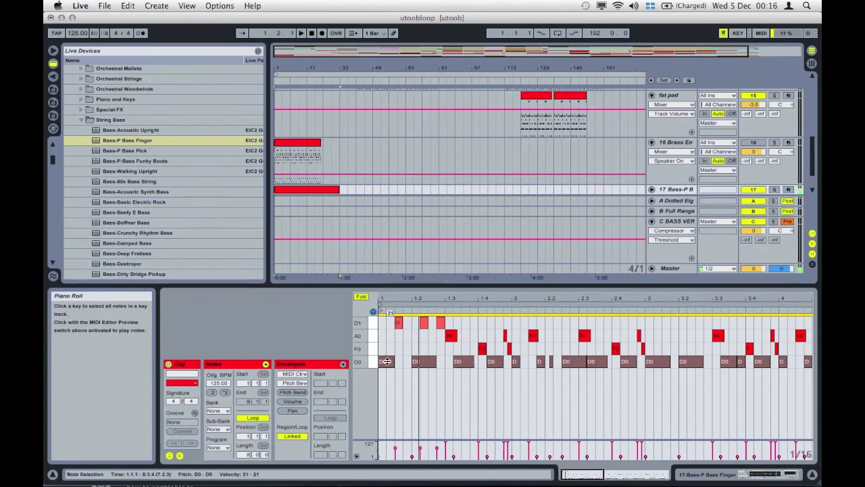
drag(386, 361, 386, 309)
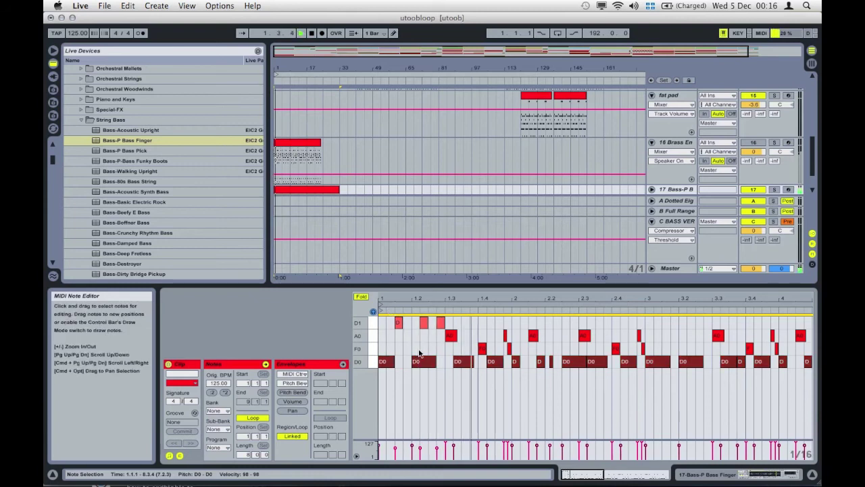
key(space)
click(423, 322)
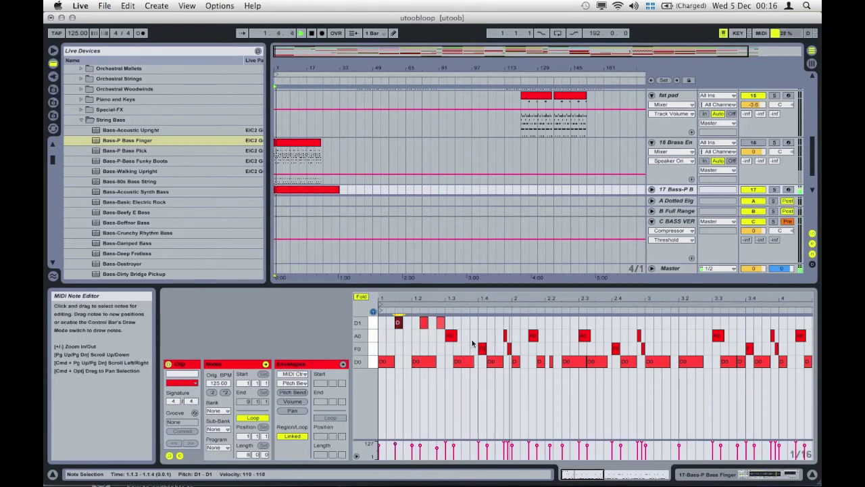
Step: Delete the short A0 and F0 notes just before bar 2, extend the D0 note at 2.1.4 to 2.2.3, and play from the start
click(503, 341)
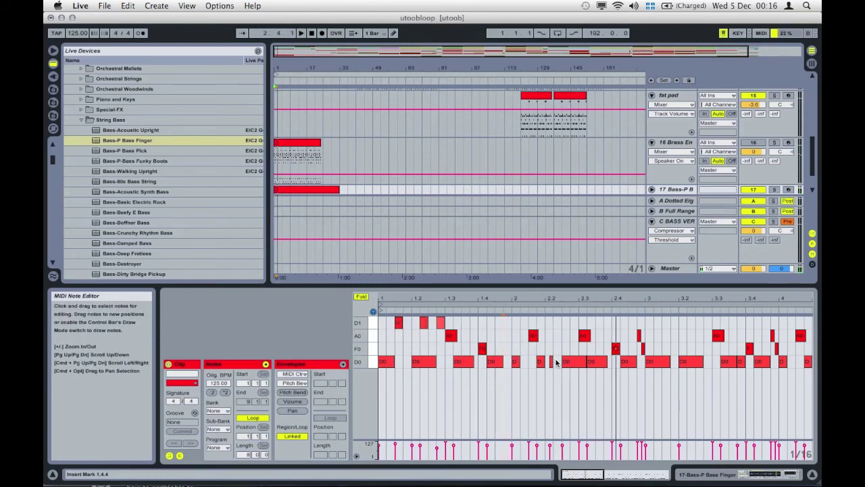
click(544, 360)
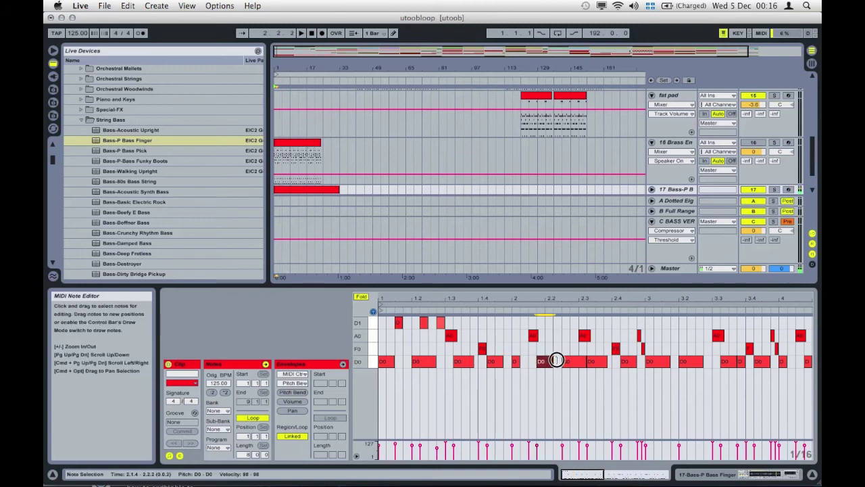
key(space)
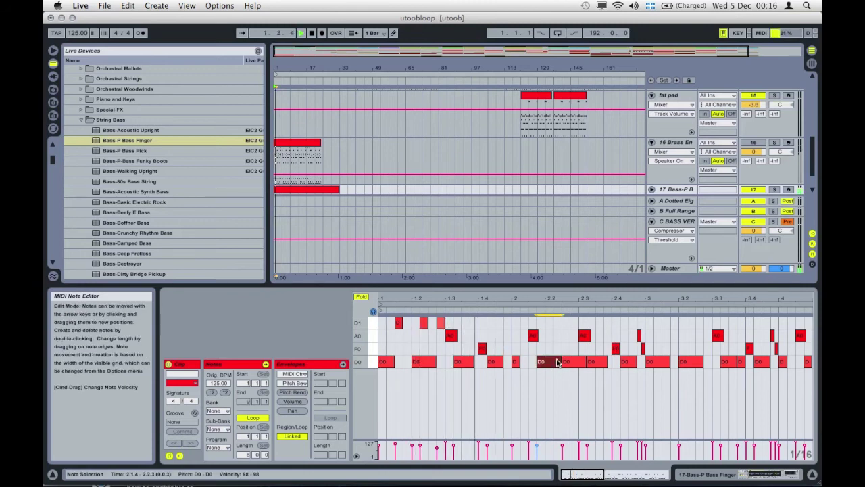
Step: Copy the three D1 notes from bar 1 to start at 2.1.3, lower the first copy to A0 and play the bass line
drag(395, 330, 534, 322)
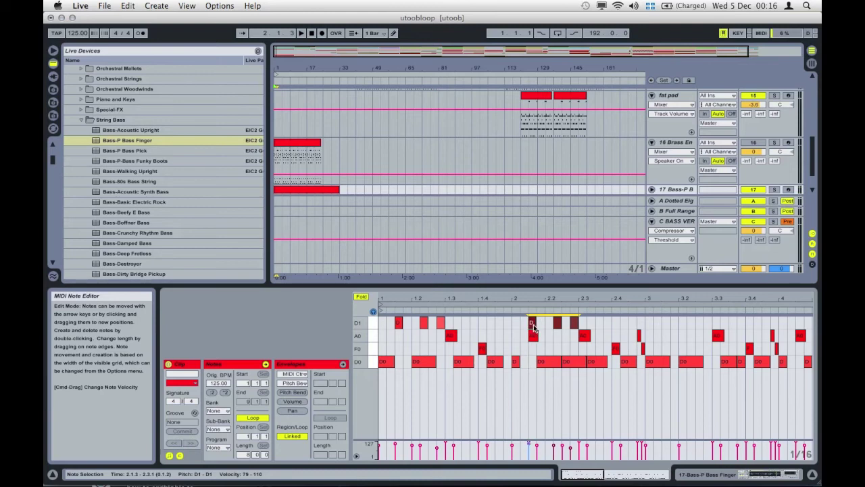
drag(532, 327, 532, 338)
key(space)
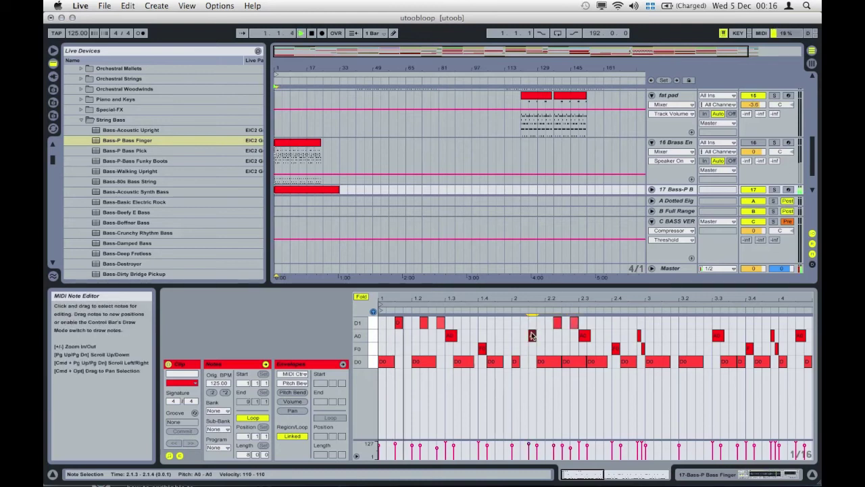
Step: Set the velocity of the D0 note at 1.1.1 to 112 and delete the short A0 note just before bar 3
click(515, 361)
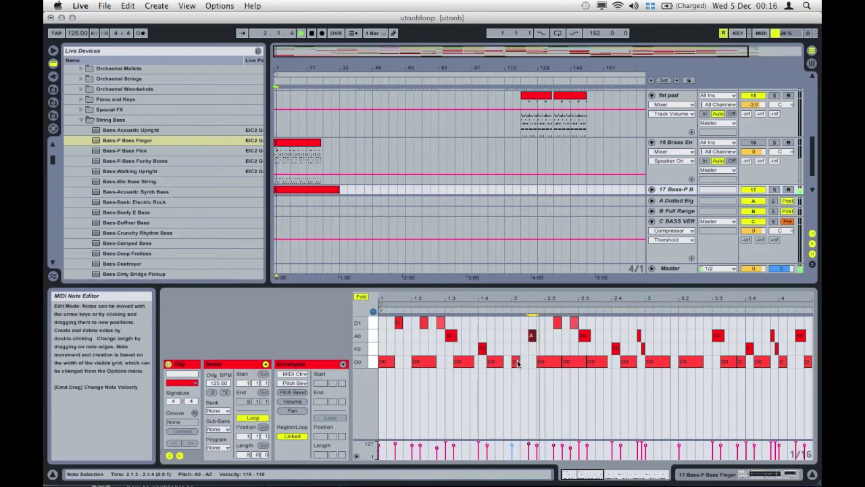
key(space)
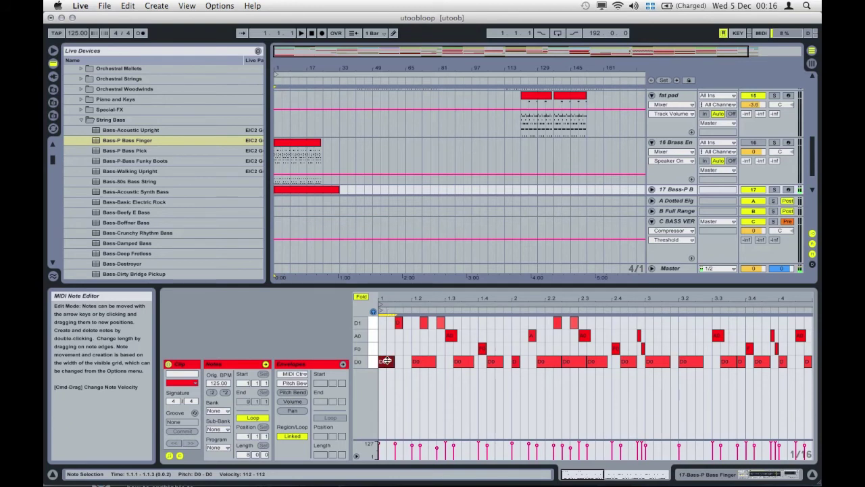
key(space)
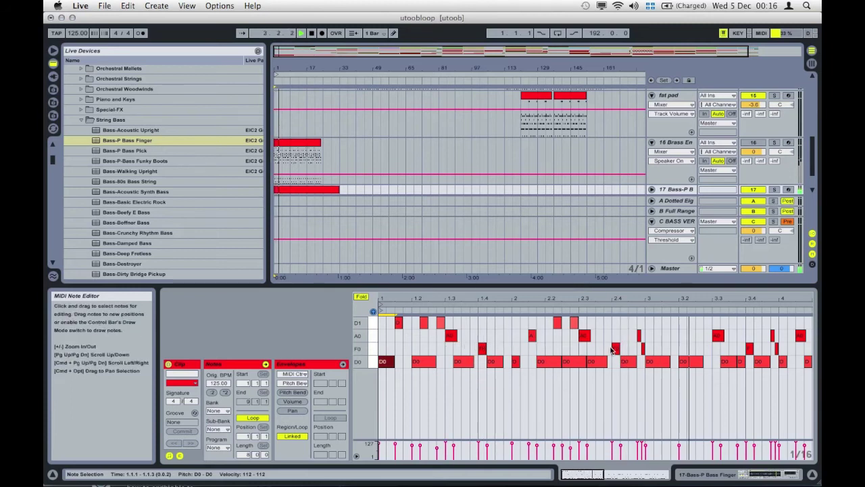
drag(626, 325, 651, 345)
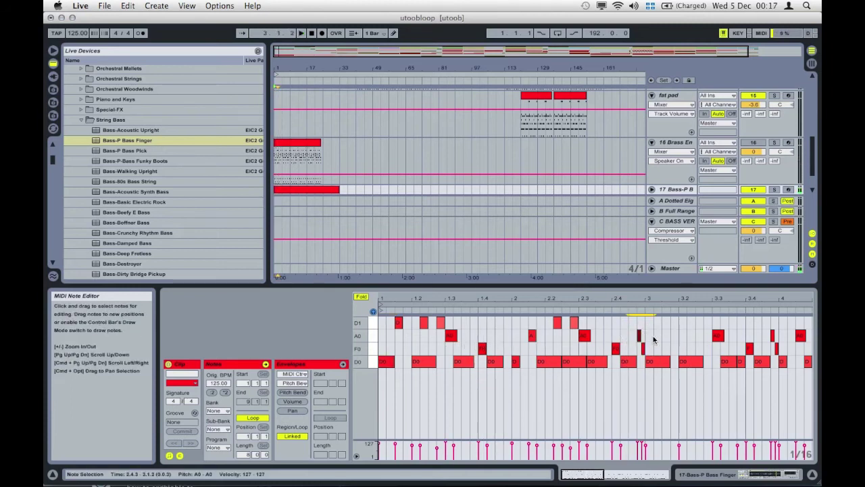
key(Delete)
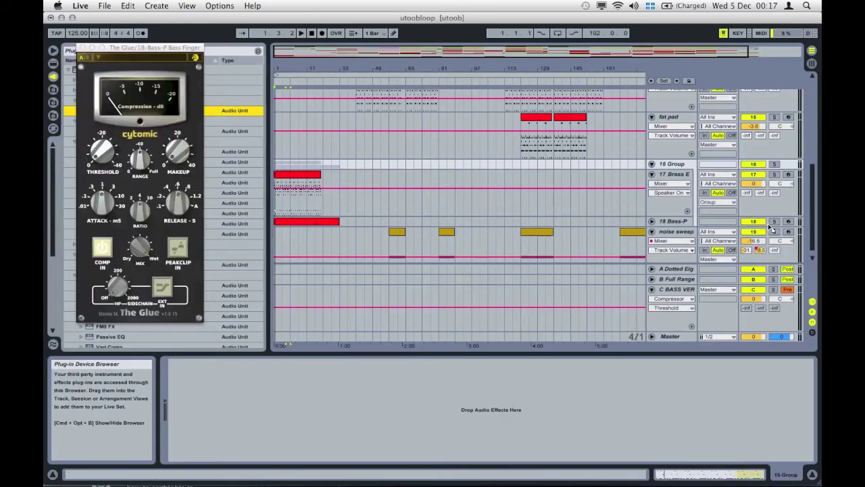
Step: Solo the 18 Bass-P track, set The Glue's threshold to -23.0 dB with more makeup gain, and toggle its compression and peak clip
click(773, 222)
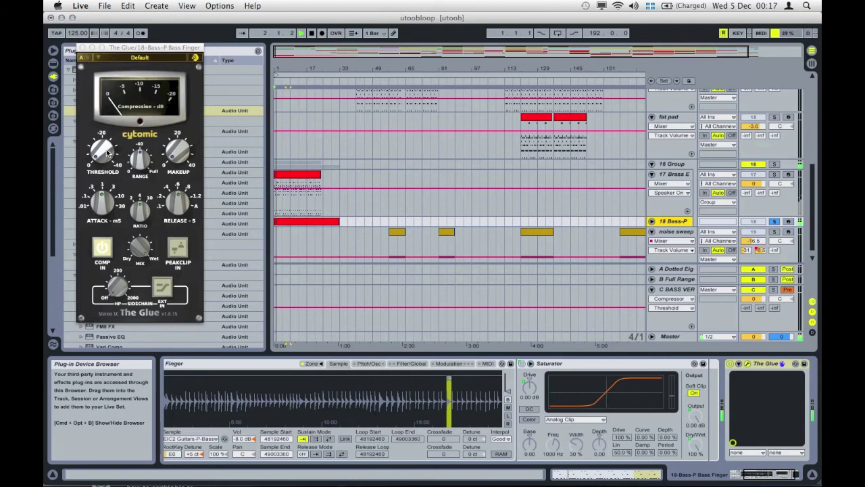
drag(106, 151, 81, 98)
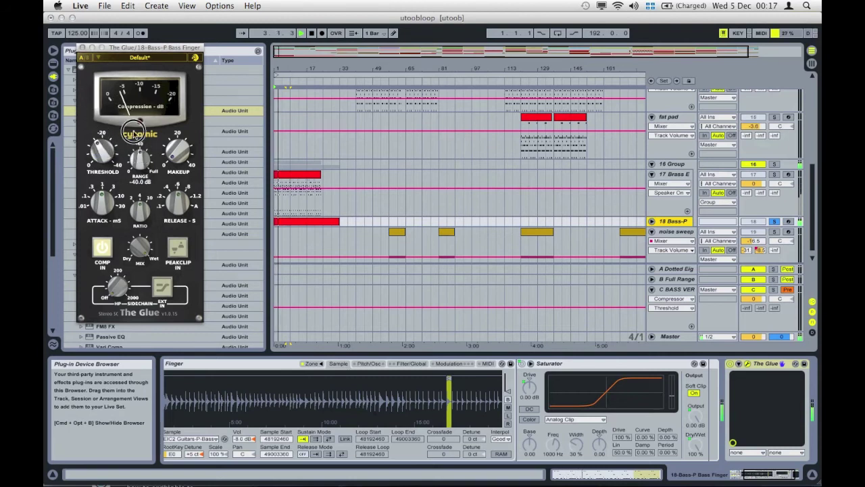
drag(178, 150, 159, 127)
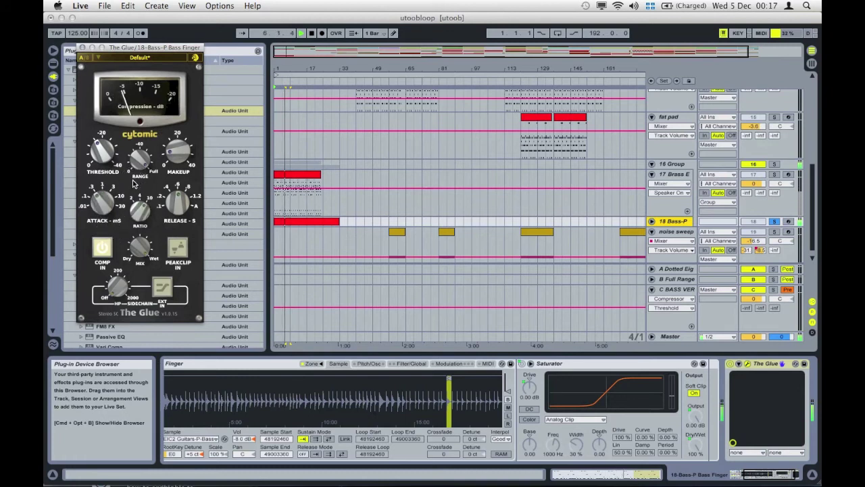
drag(101, 154, 85, 131)
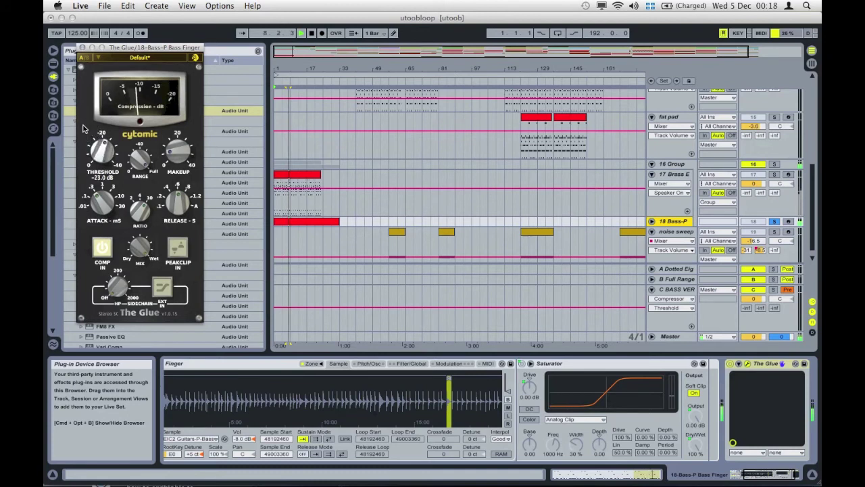
click(107, 250)
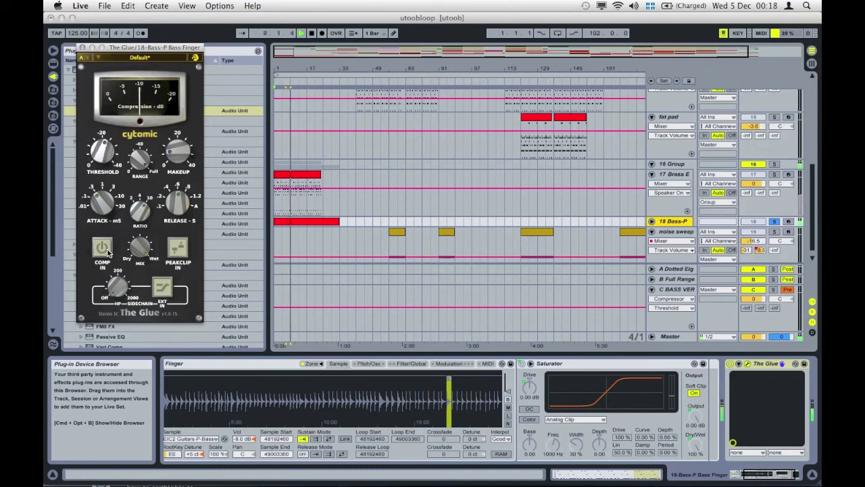
click(177, 249)
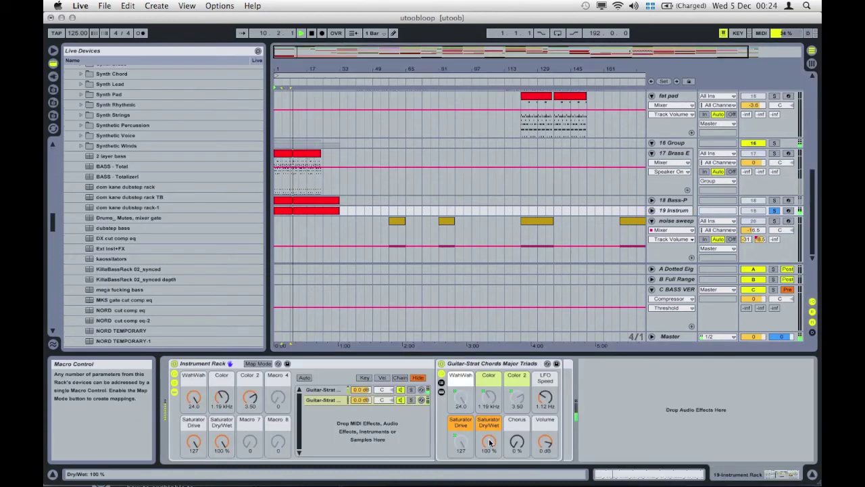
Step: Map the Major Triads rack's Saturator Dry/Wet to the outer Saturator Dry/Wet macro and try raising the Chorus amount
right_click(490, 442)
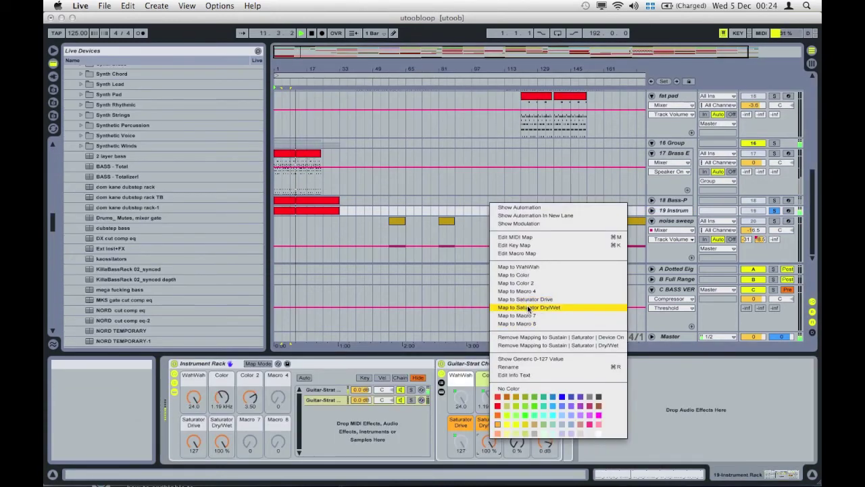
click(527, 305)
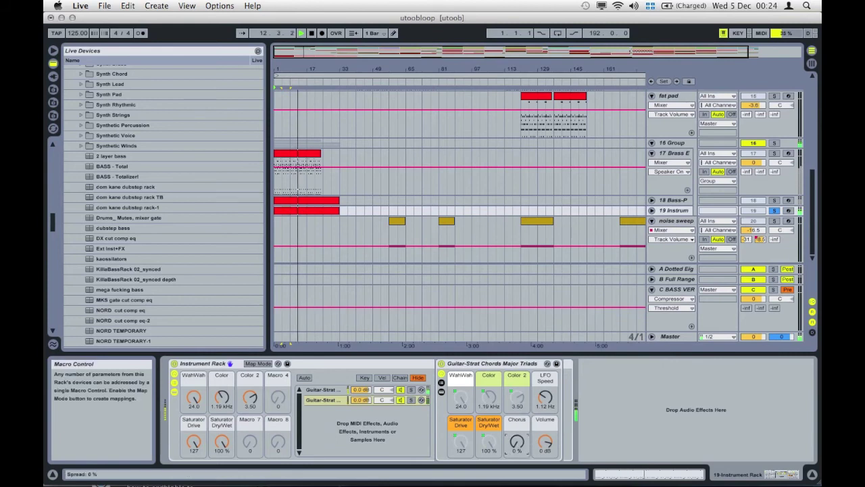
drag(517, 442, 516, 433)
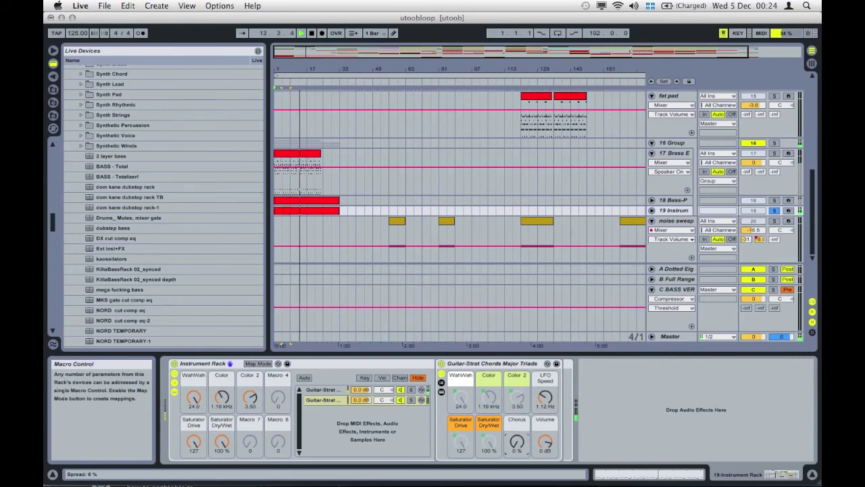
Step: Map the Minor Triads rack's LFO Speed to Macro 4 of the outer rack and set that macro to 0.64 Hz
click(334, 389)
drag(540, 404, 541, 392)
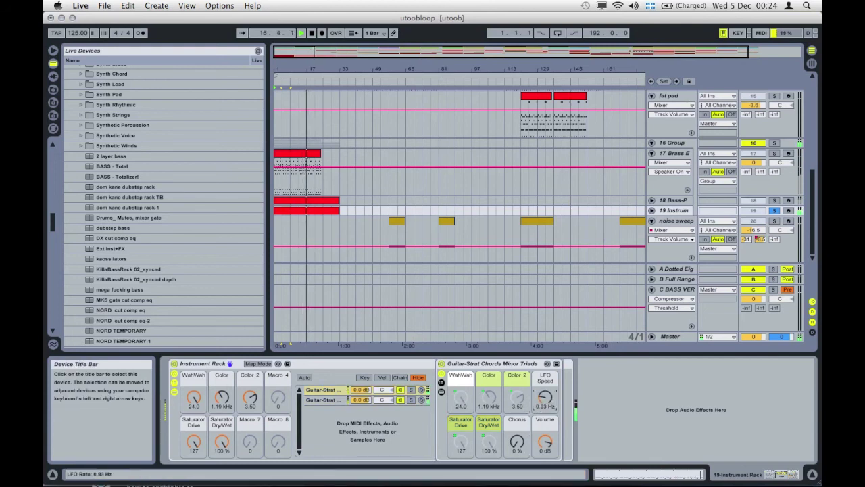
right_click(544, 399)
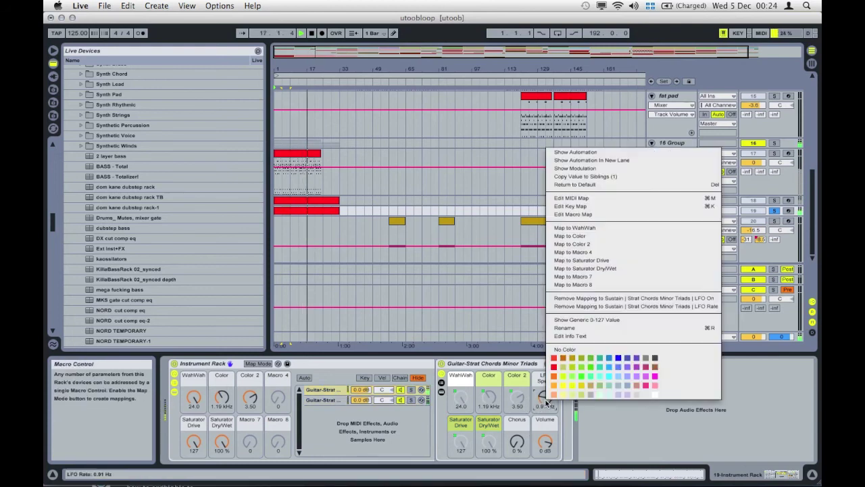
click(599, 252)
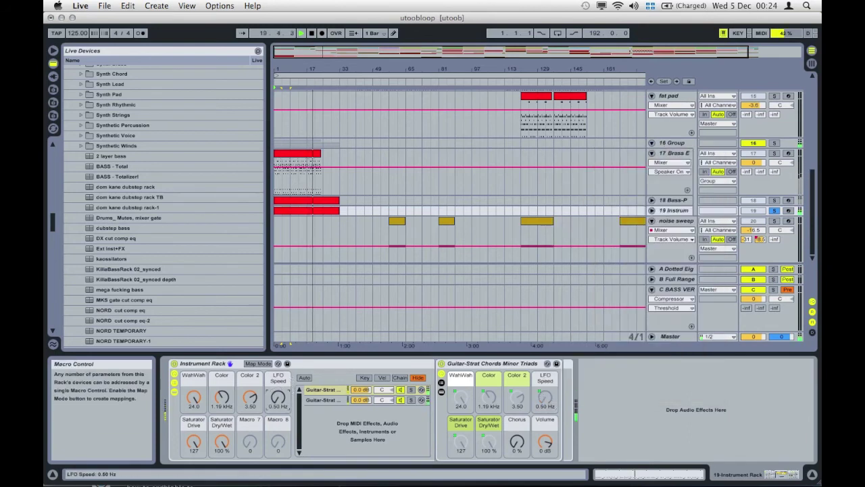
drag(278, 397, 278, 396)
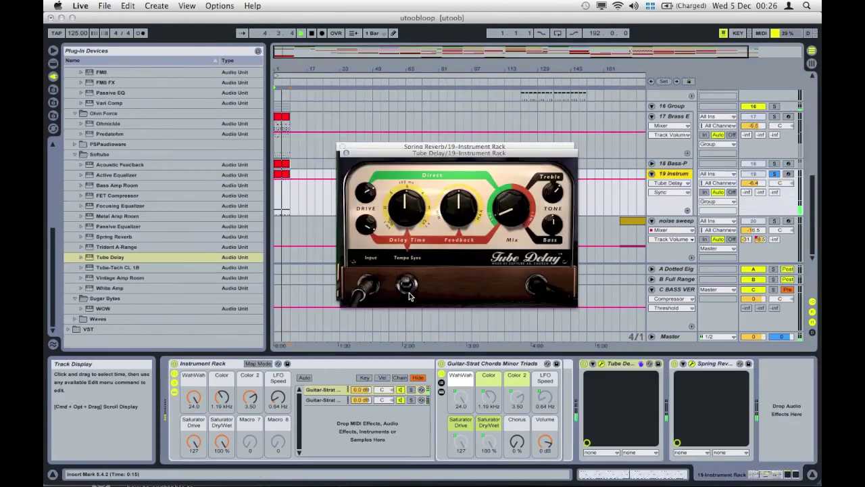
Step: Lower the Tube Delay's feedback and adjust its delay time to around the middle of the dial while playing the guitar track
drag(406, 208, 402, 171)
drag(455, 200, 468, 322)
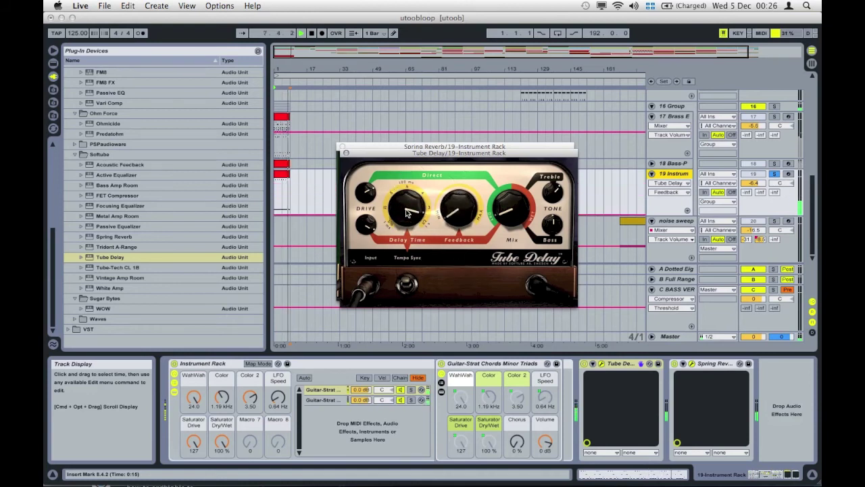
drag(406, 212, 426, 282)
key(space)
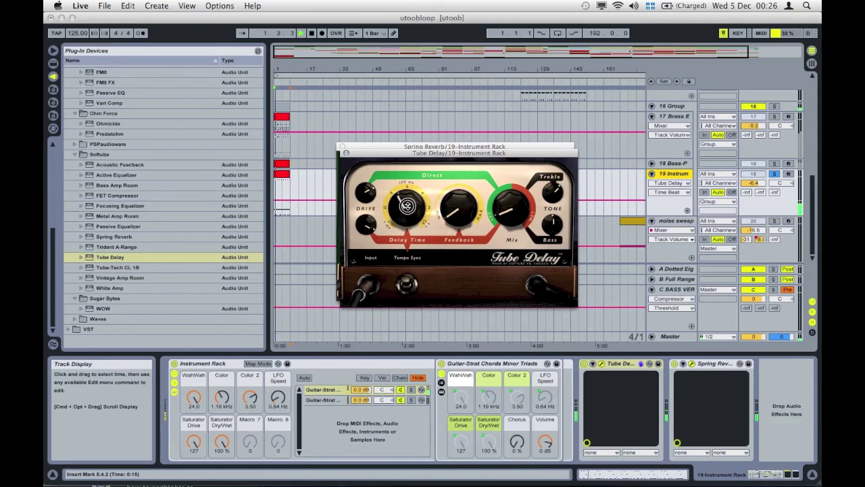
drag(407, 206, 401, 185)
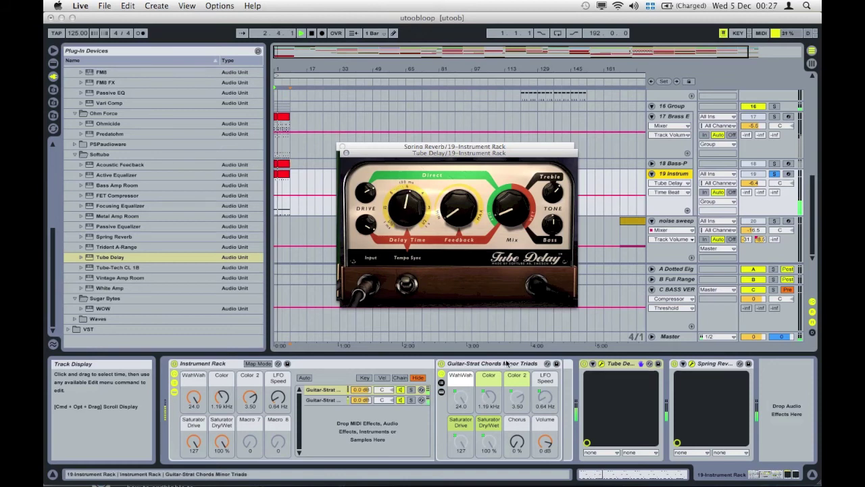
Step: Compare the guitar with the Spring Reverb bypassed and active, and reduce the reverb's mix to about a quarter
click(674, 363)
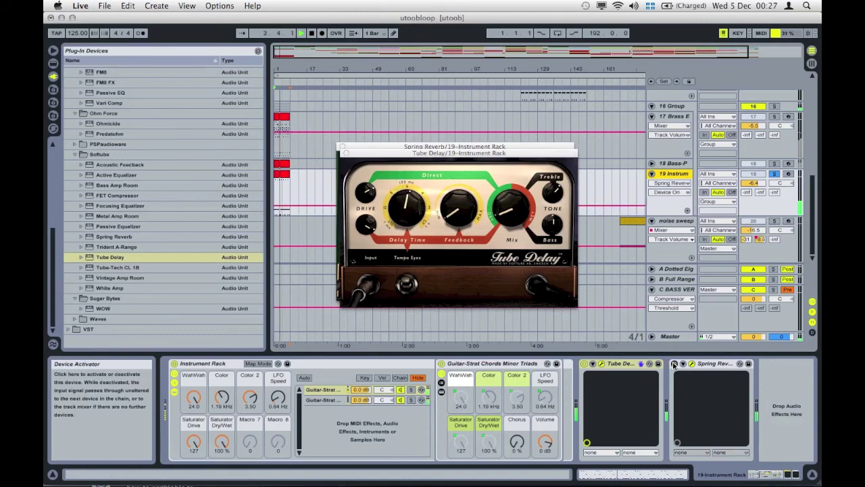
click(673, 364)
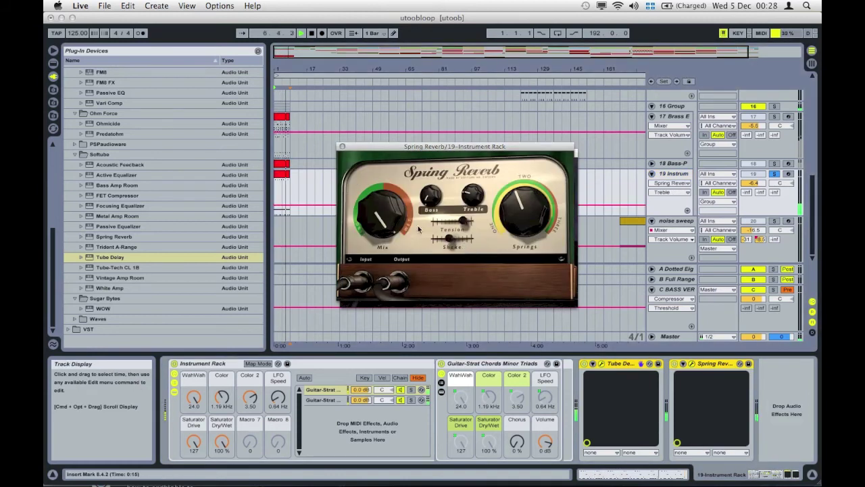
drag(392, 217, 384, 289)
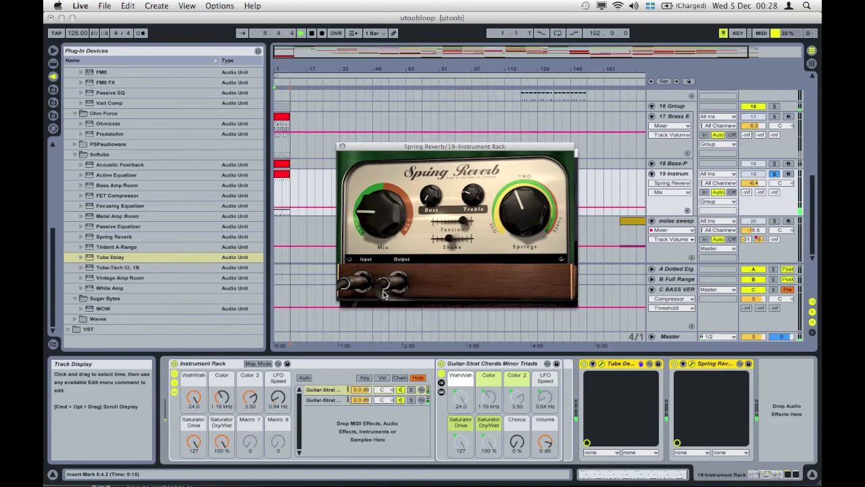
Step: Unsolo the 19 Instrum track, lower its volume to -7.6 dB, and close the Spring Reverb and Tube Delay windows
click(776, 178)
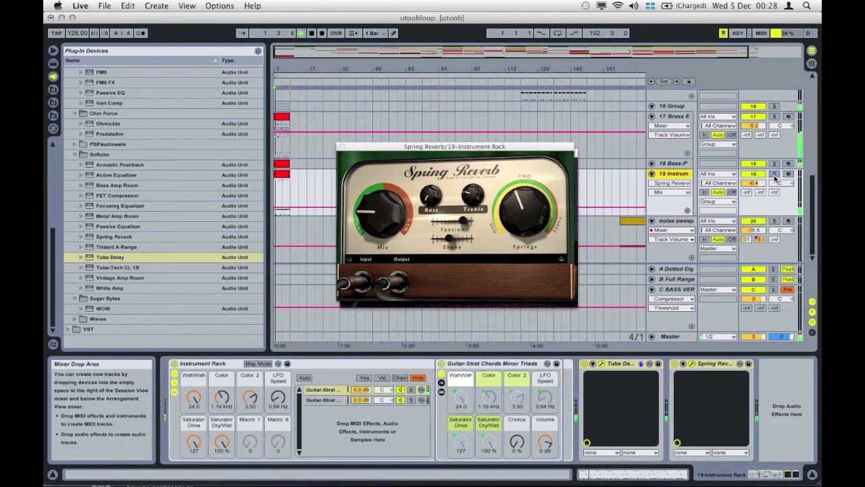
drag(757, 183, 757, 187)
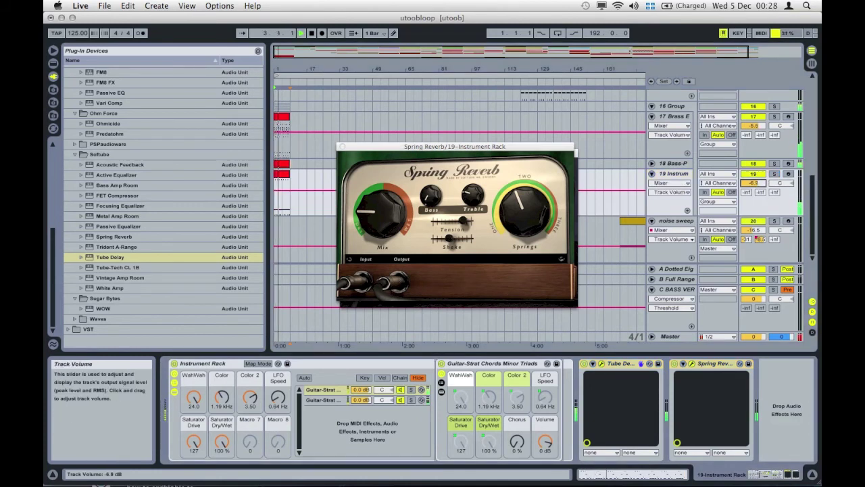
click(342, 147)
click(342, 146)
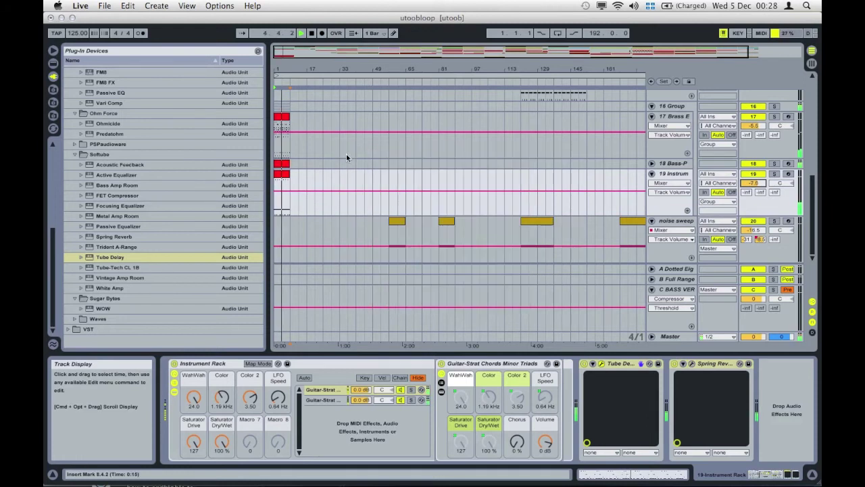
Step: Move the grouped brass, bass and guitar clips to start at bar 9, play them, and open the 19 Instrum clip
drag(284, 117, 300, 118)
key(space)
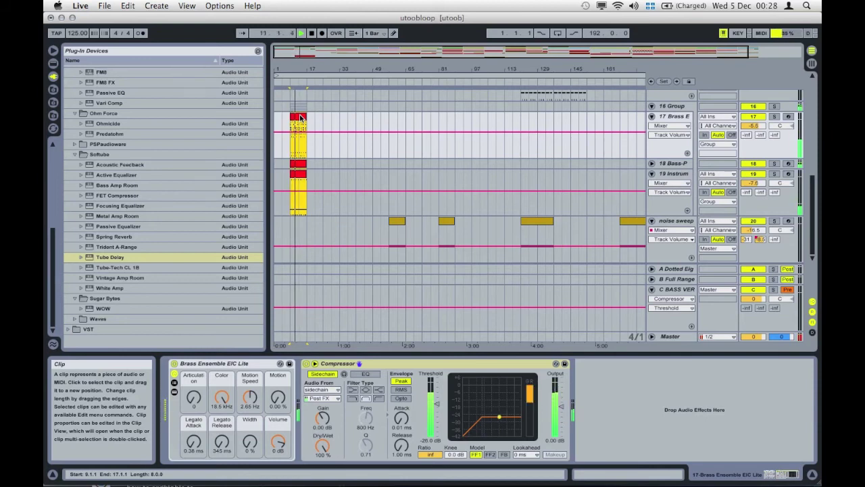
double_click(298, 179)
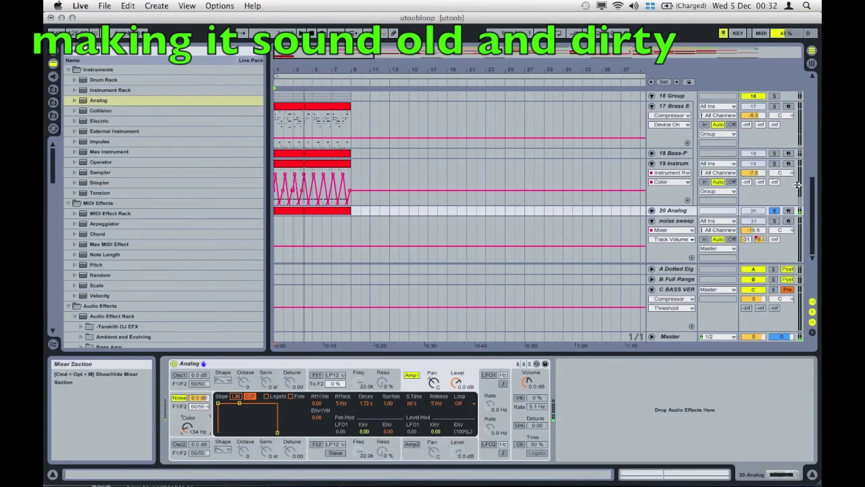
Step: Solo the 16 Group and move the Analog noise track into it, directly above the guitar instrument track
click(776, 96)
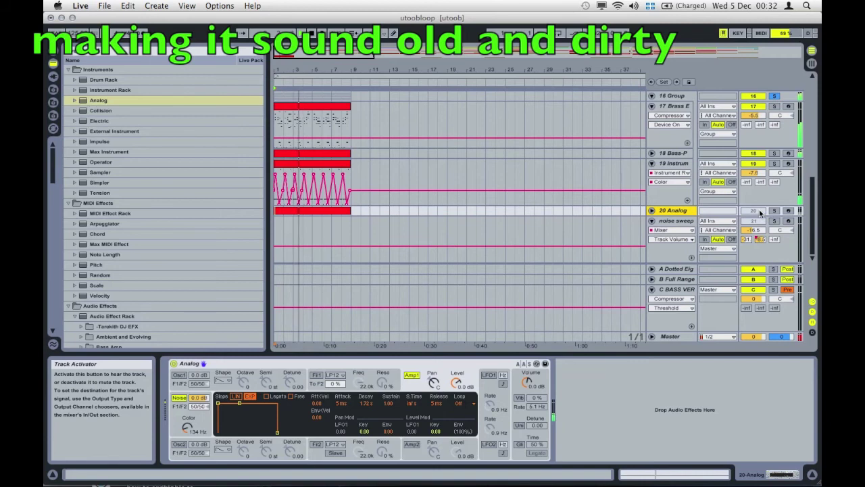
click(686, 213)
drag(685, 195, 682, 175)
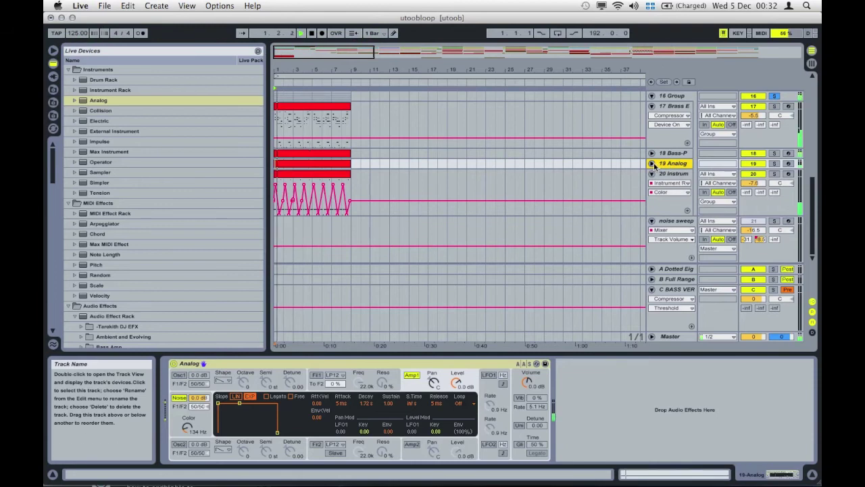
Step: Unfold the Analog track, lower its volume to -24.6 dB, and save the set under the new name utoobloop-DISCO SHIT
click(652, 163)
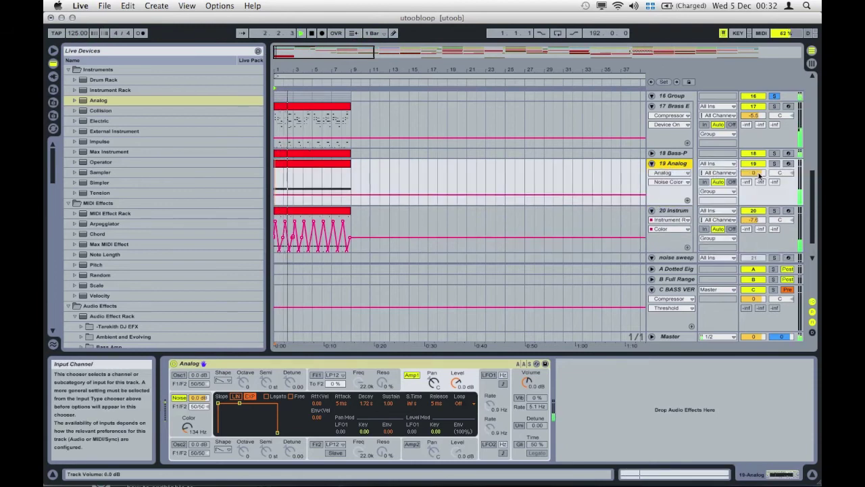
drag(759, 175, 759, 239)
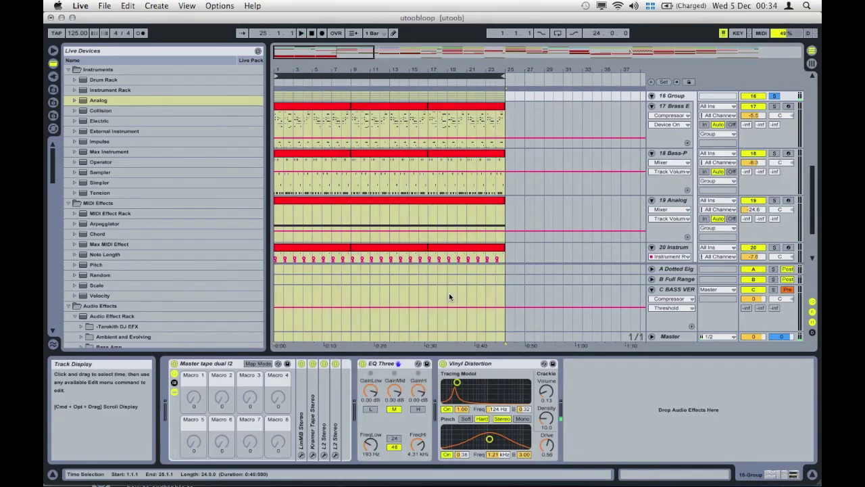
key(super+shift+s)
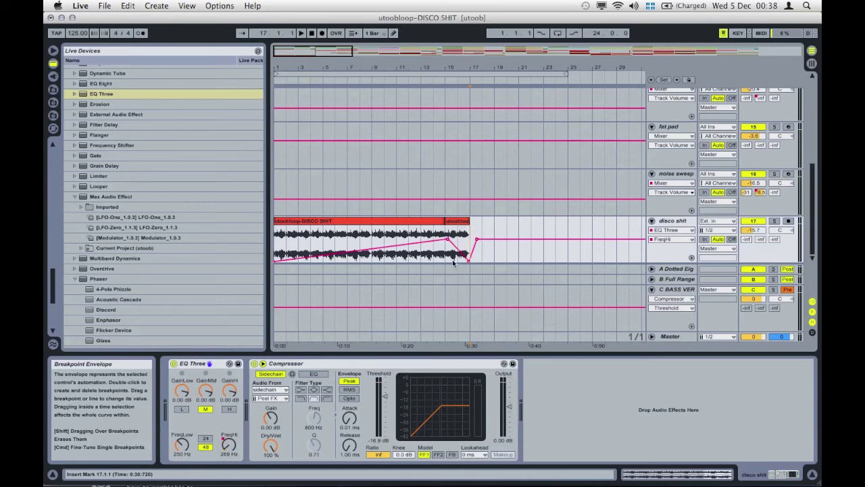
Step: Move the peak breakpoint of the disco track's EQ Three FreqHi automation earlier to about bar 14 and play the transition
click(447, 240)
key(space)
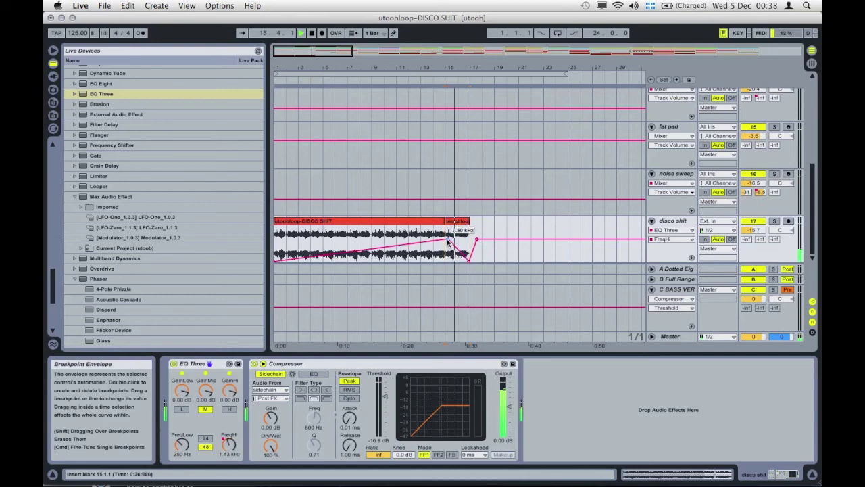
drag(447, 242, 435, 241)
key(space)
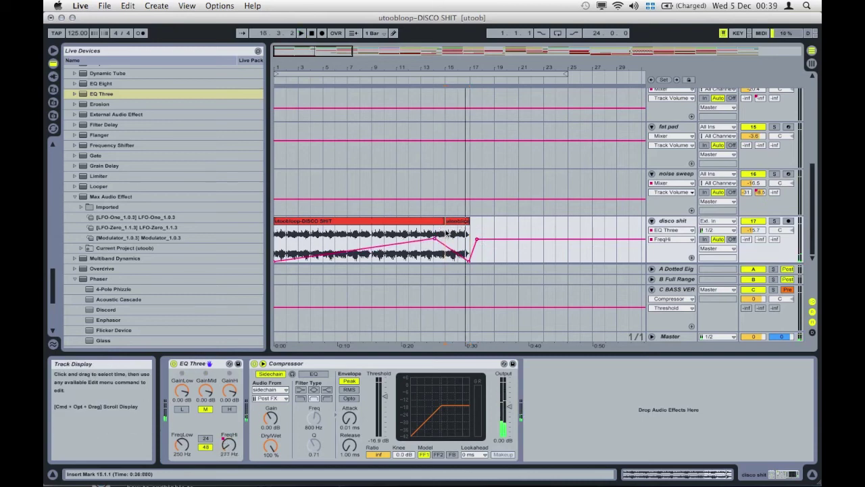
key(space)
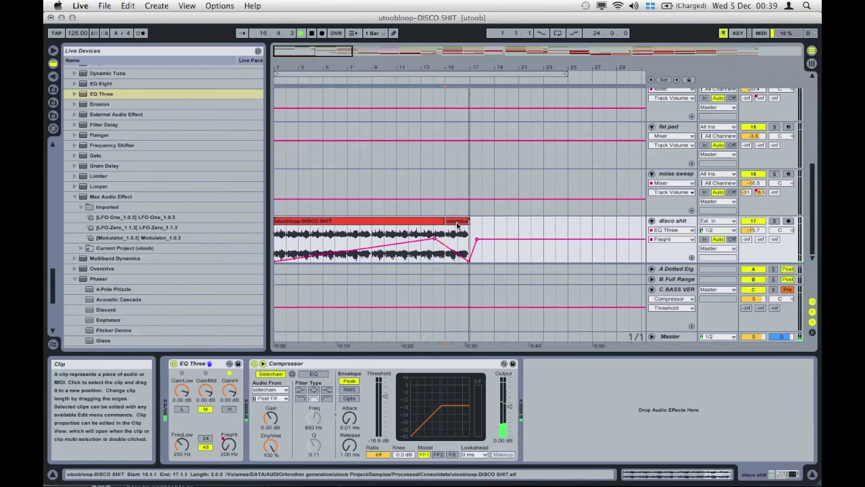
Step: Consolidate the short utoobloop clip from bar 15 to 17, open it in the clip view, and play it
click(457, 225)
key(super+j)
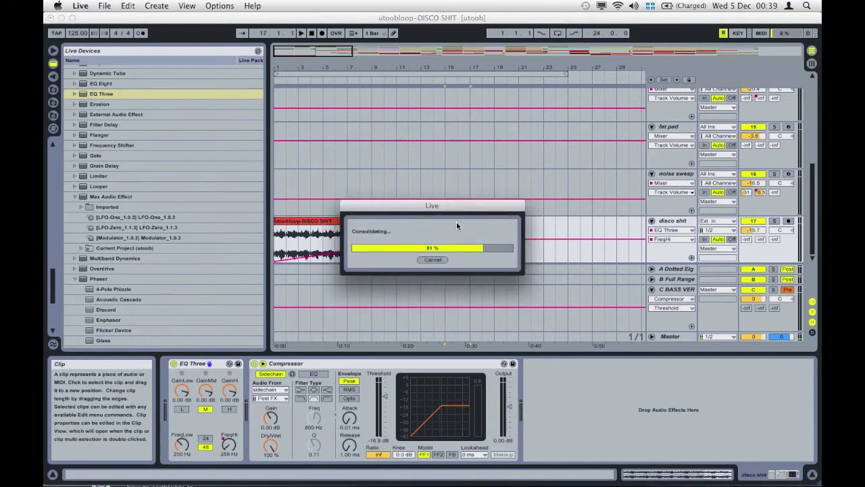
double_click(456, 225)
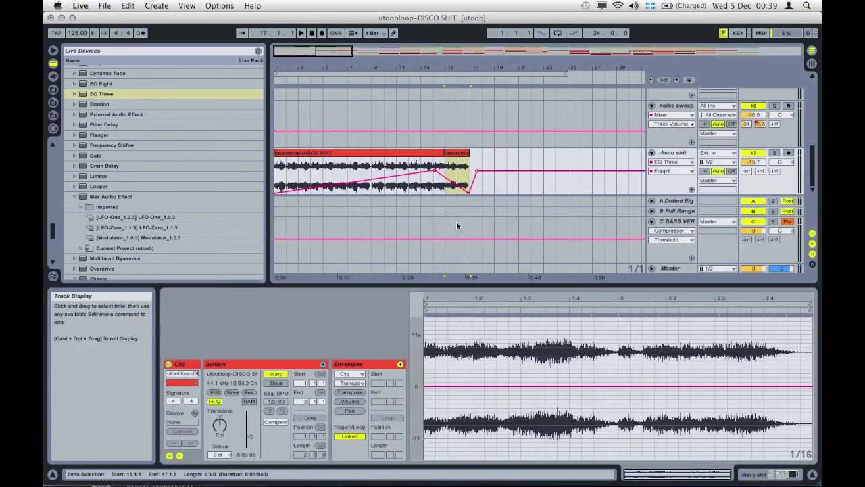
key(space)
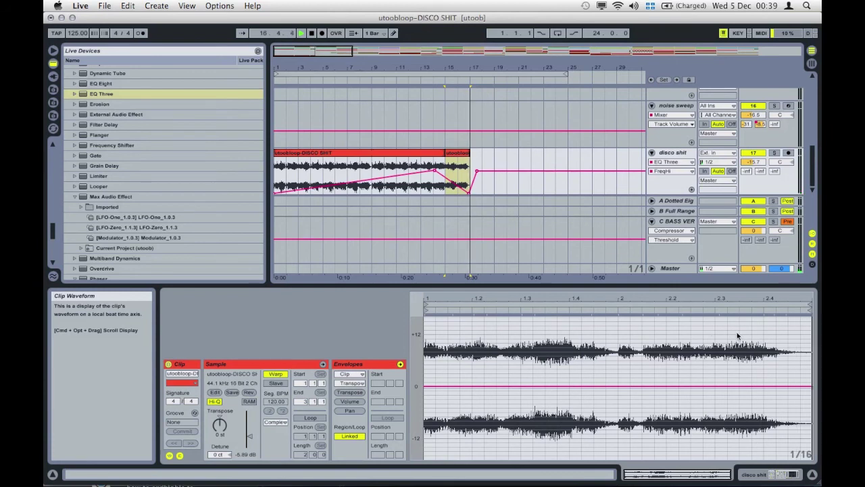
Step: Extend the arrangement loop from bar 1 to bar 193 and lock the automation envelopes to the song position
click(422, 165)
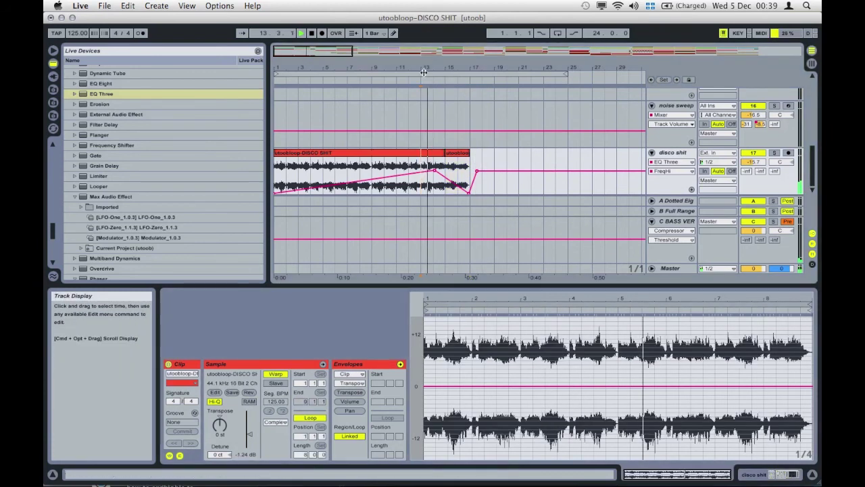
drag(425, 67, 630, 82)
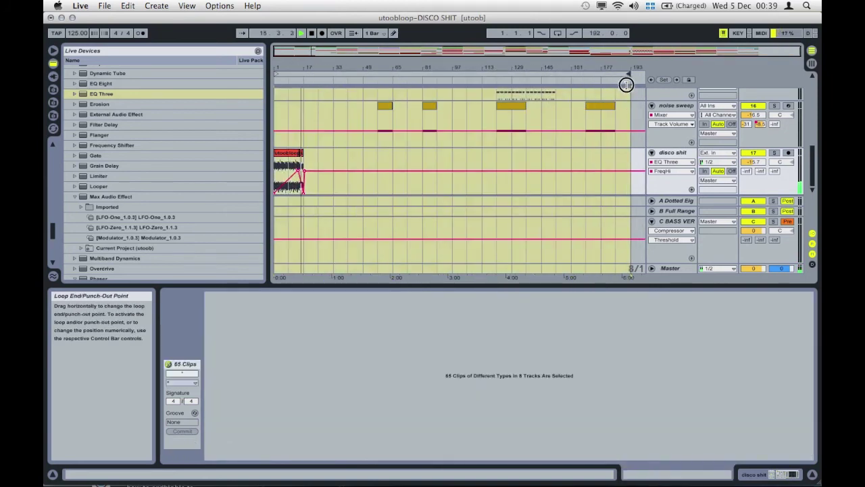
click(293, 150)
click(688, 80)
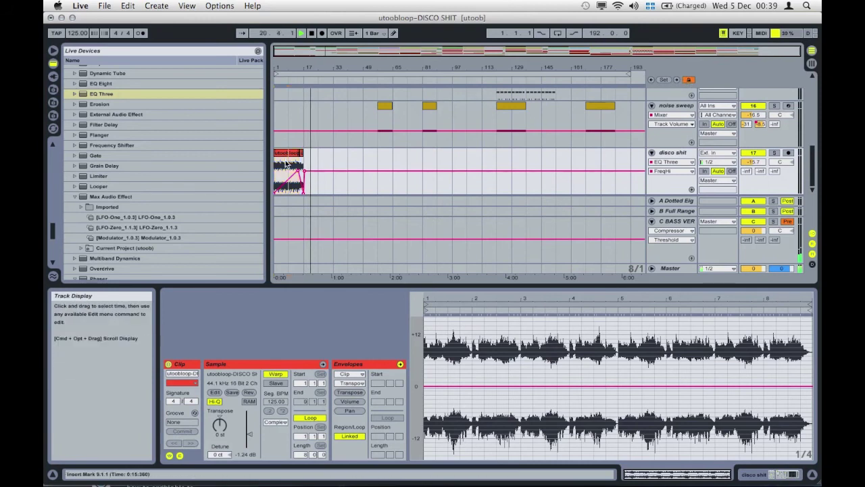
Step: Copy bars 1 to 9 of the disco shit track's audio and paste the excerpt at bar 25
drag(283, 65, 301, 172)
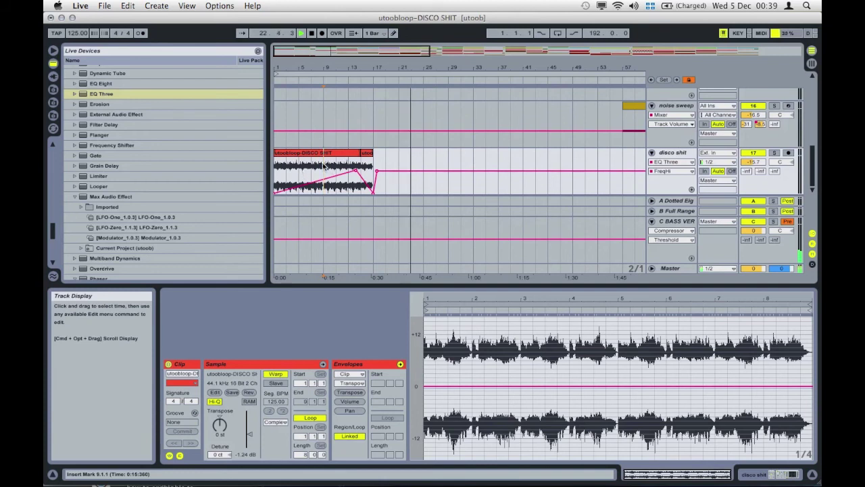
drag(324, 169, 245, 169)
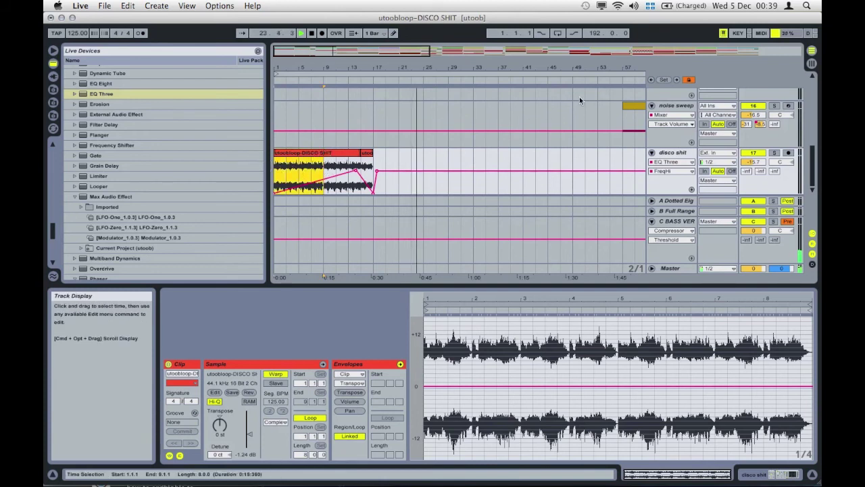
click(426, 160)
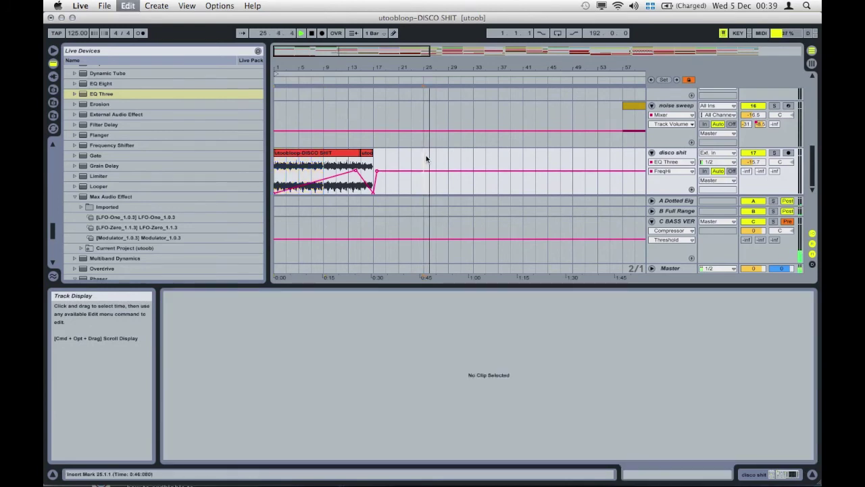
key(super+v)
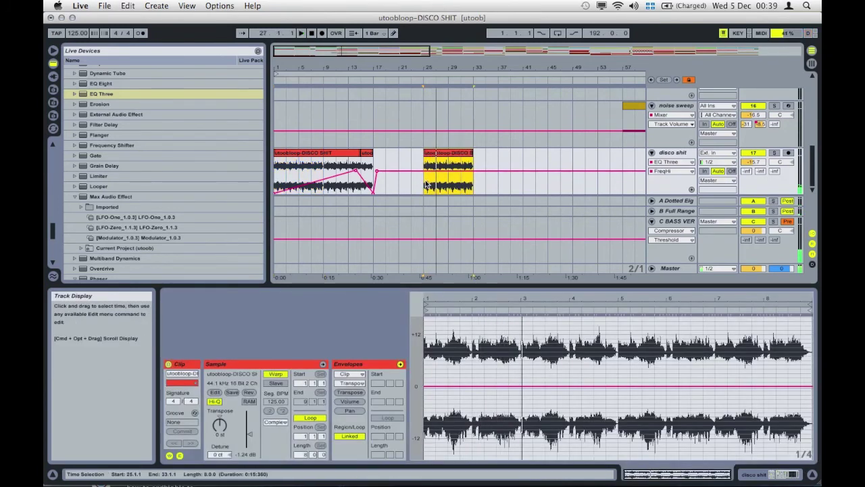
Step: Raise the disco track's FreqHi automation to 18.0 kHz just before bar 25 and play from there
click(425, 184)
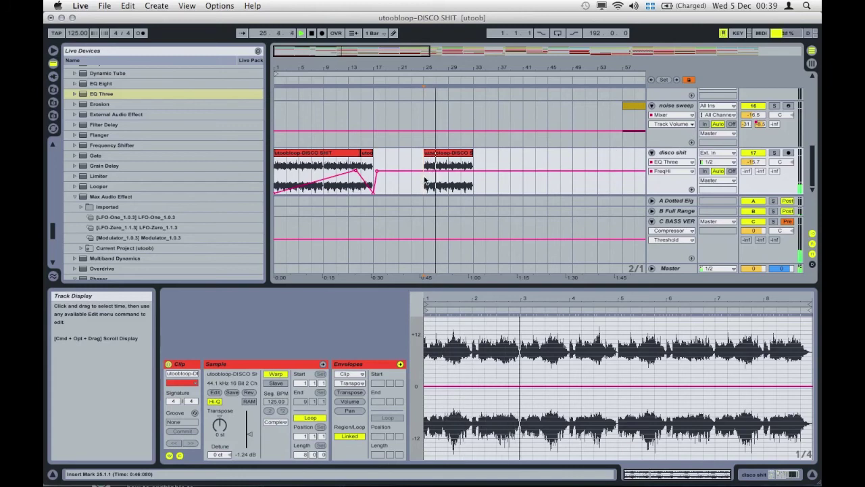
drag(422, 173, 423, 159)
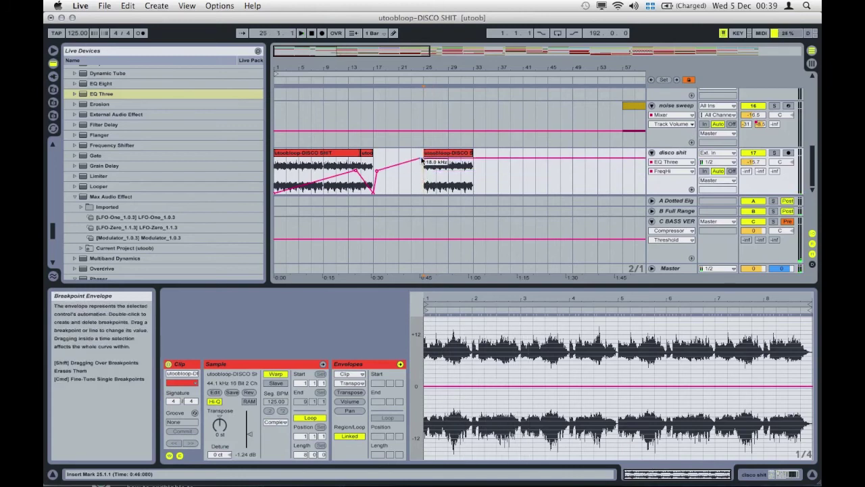
key(space)
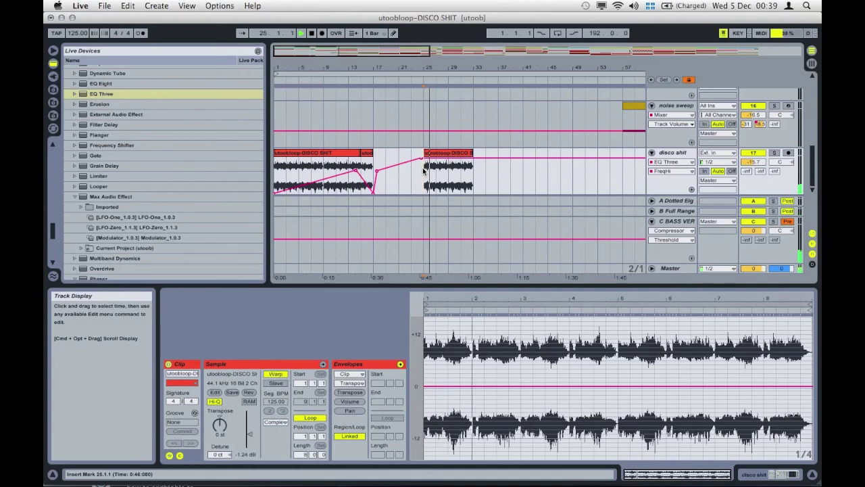
Step: Move the pasted 8-bar clip to bar 65, play from bar 63, and compare with the disco track muted and unmuted
click(670, 155)
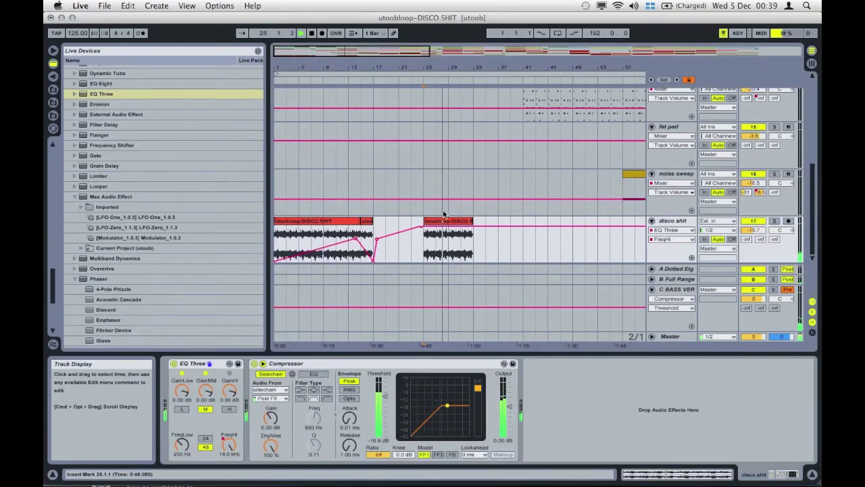
drag(442, 222, 546, 241)
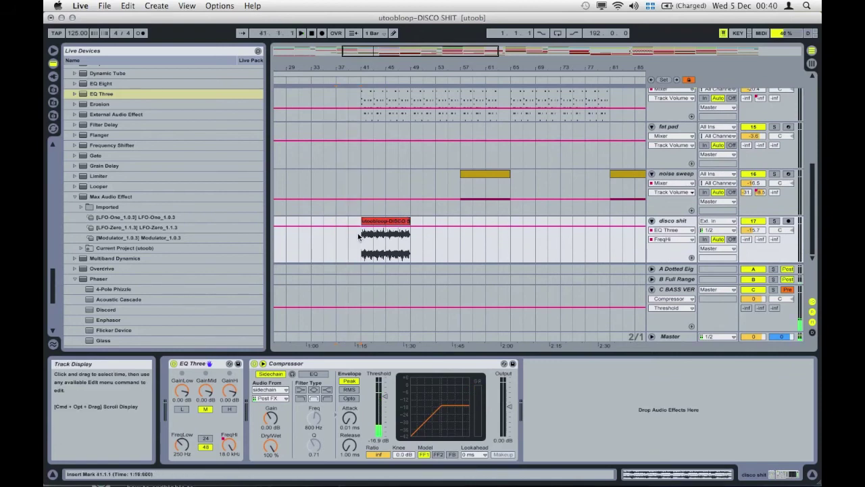
drag(381, 221, 533, 220)
click(504, 228)
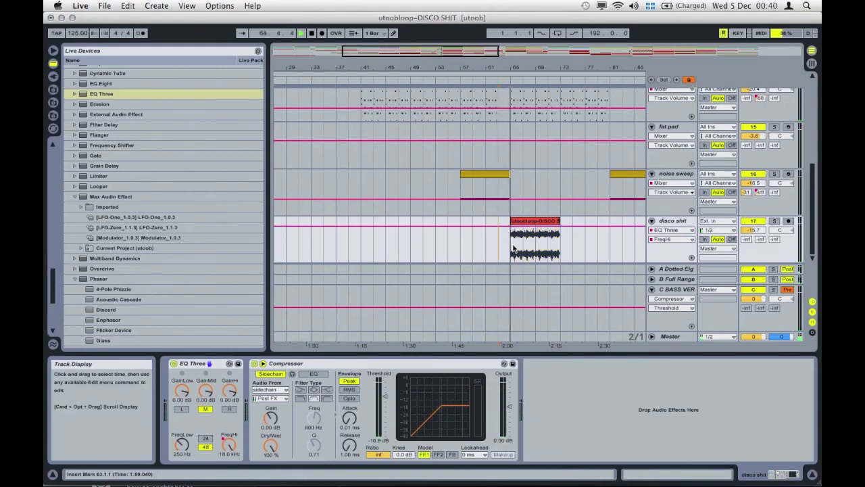
click(758, 225)
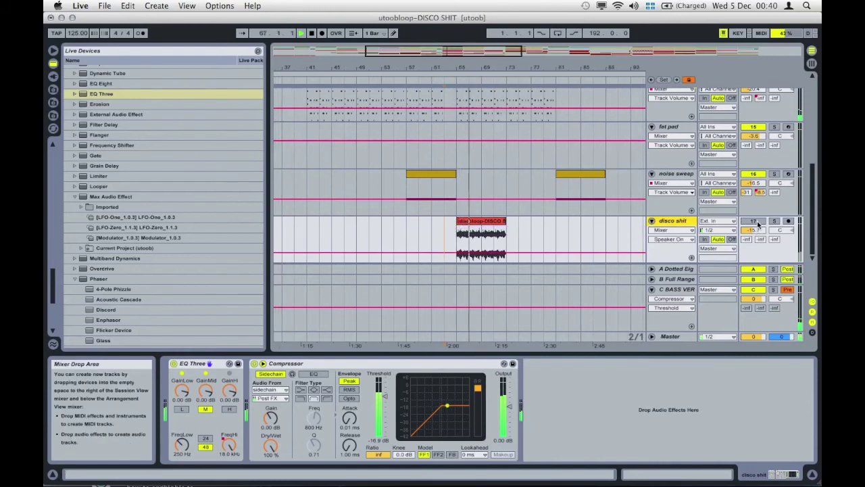
click(758, 225)
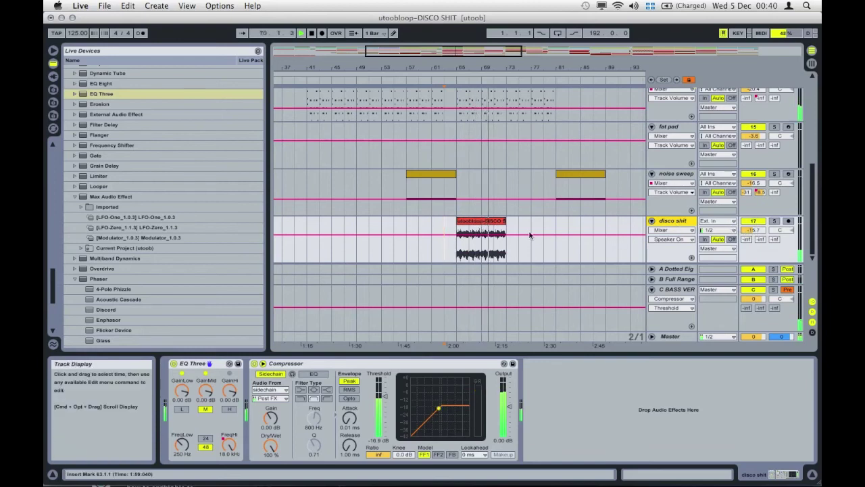
Step: Extend the looped disco clip at bar 65 to bar 89, in line with the end of the noise sweep
drag(503, 220, 556, 221)
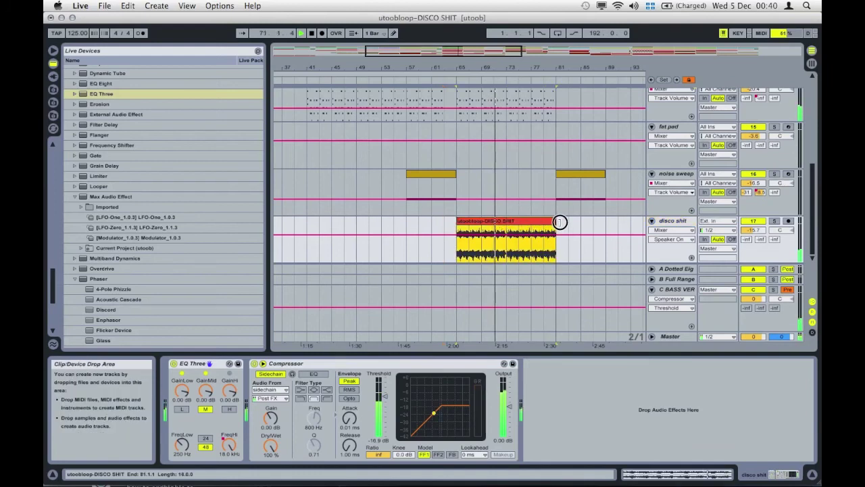
click(532, 251)
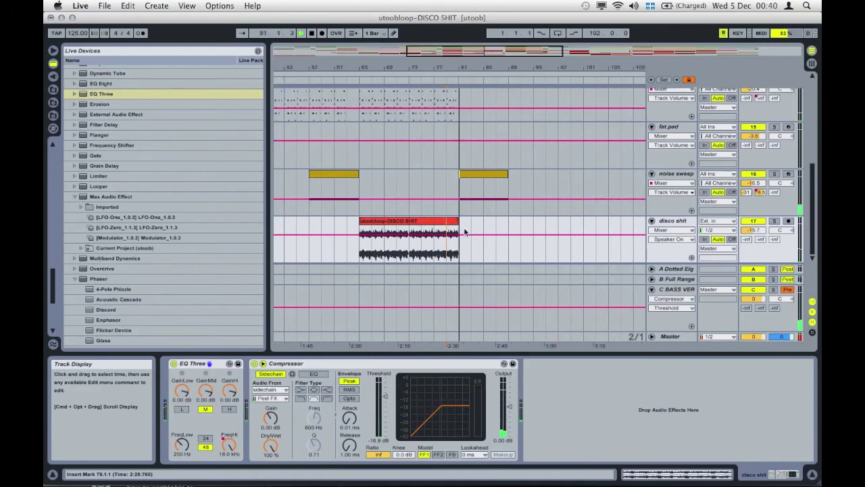
drag(458, 222, 506, 221)
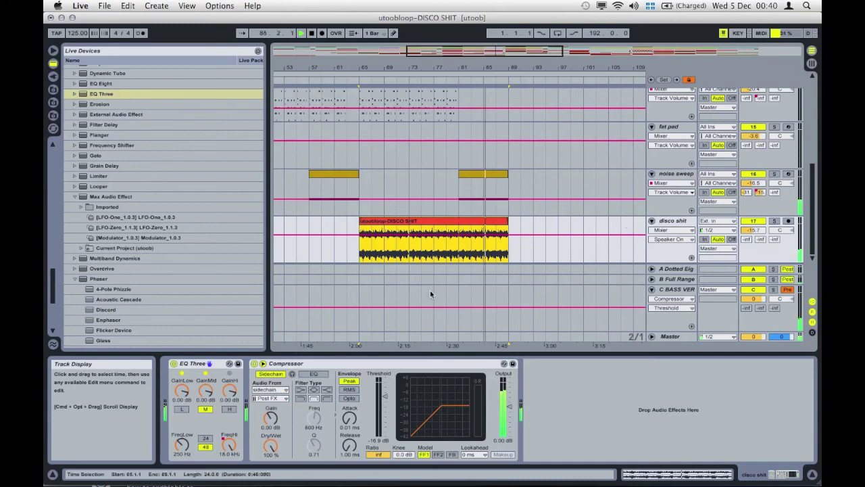
Step: Make the disco track's EQ Three FreqHi automation fall from 18.0 kHz at about bar 73 to its minimum at about bar 86
click(229, 446)
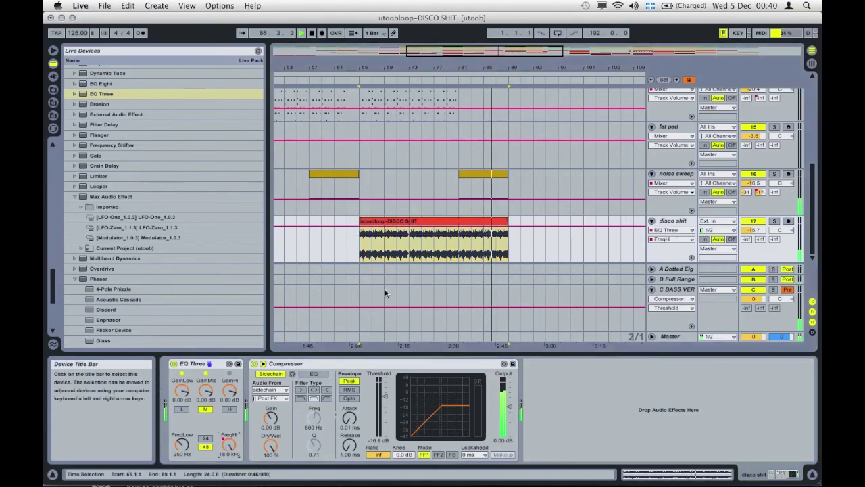
double_click(435, 227)
key(space)
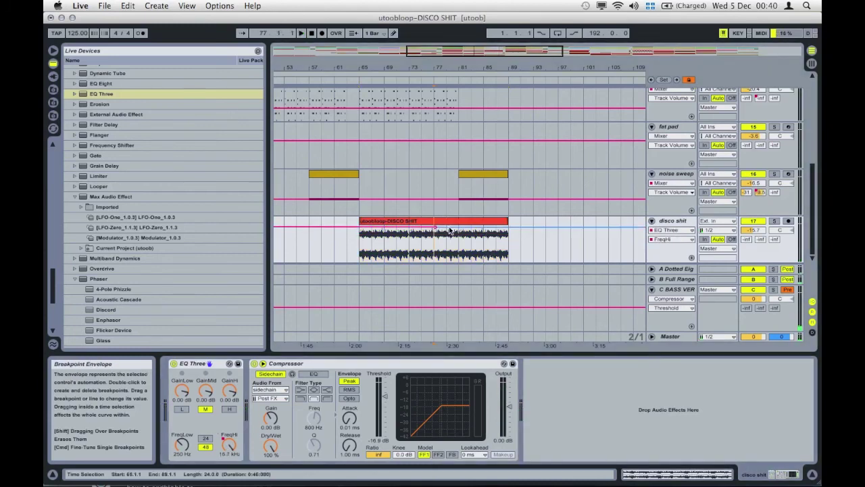
drag(450, 230, 507, 260)
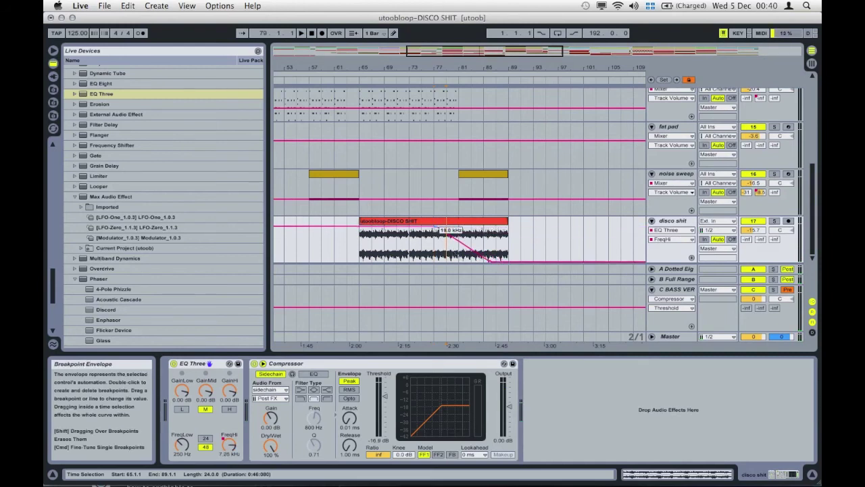
click(462, 254)
key(space)
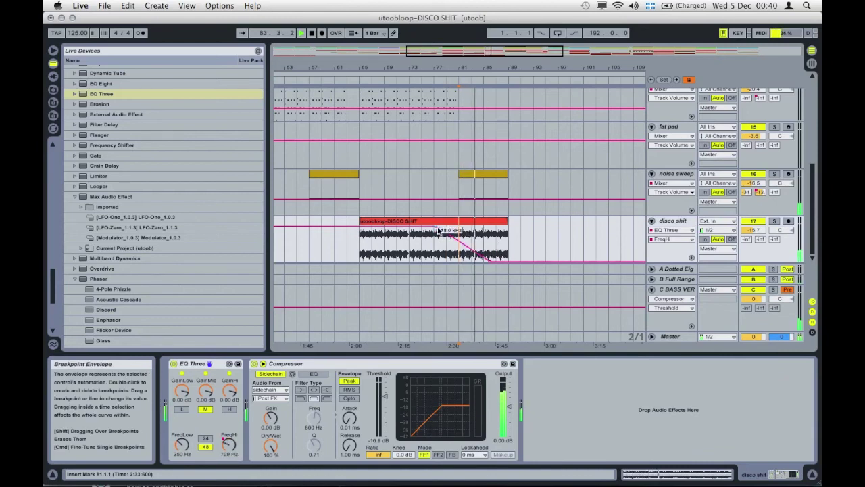
drag(436, 226, 409, 226)
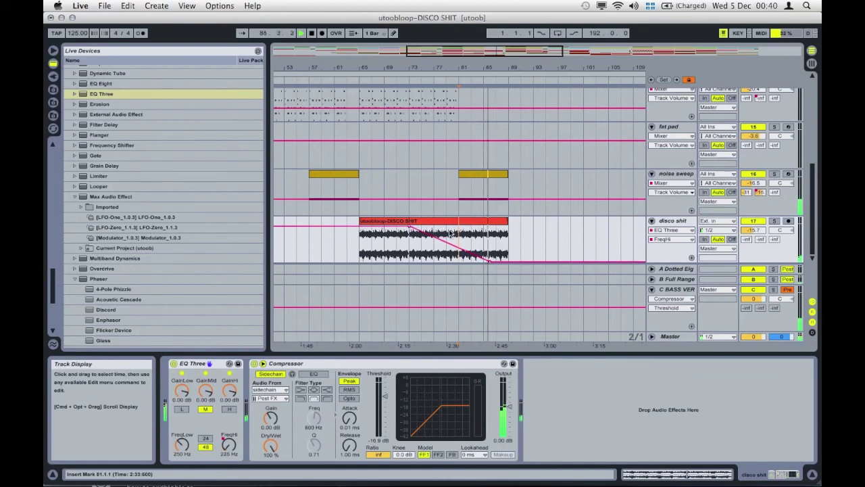
Step: Copy the 24-bar disco clip to bar 113 and raise its FreqHi automation to 18.0 kHz just before that bar
scroll(389, 222, right, 5)
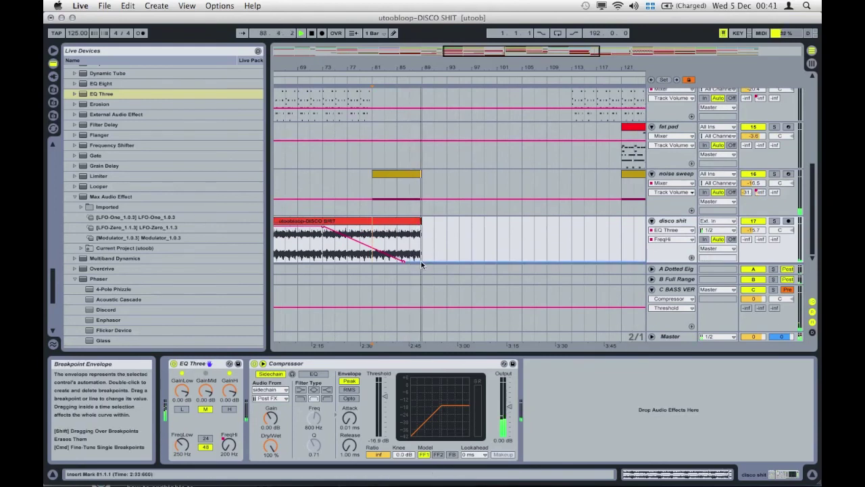
click(389, 223)
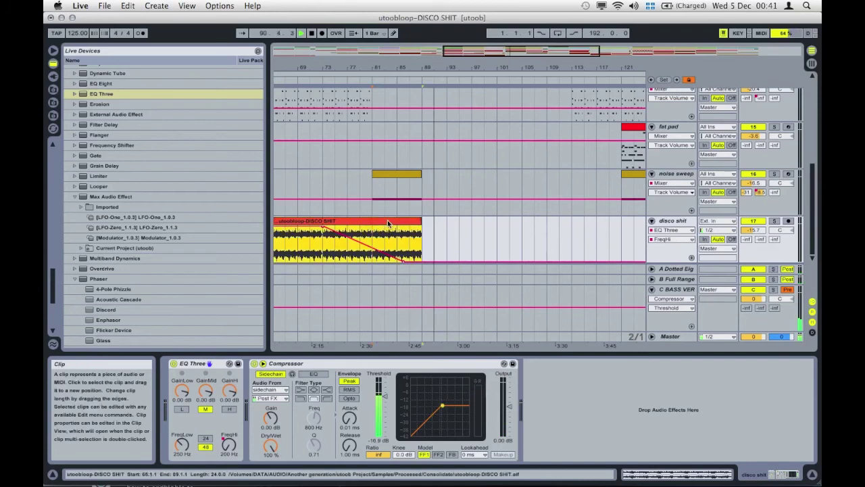
click(564, 234)
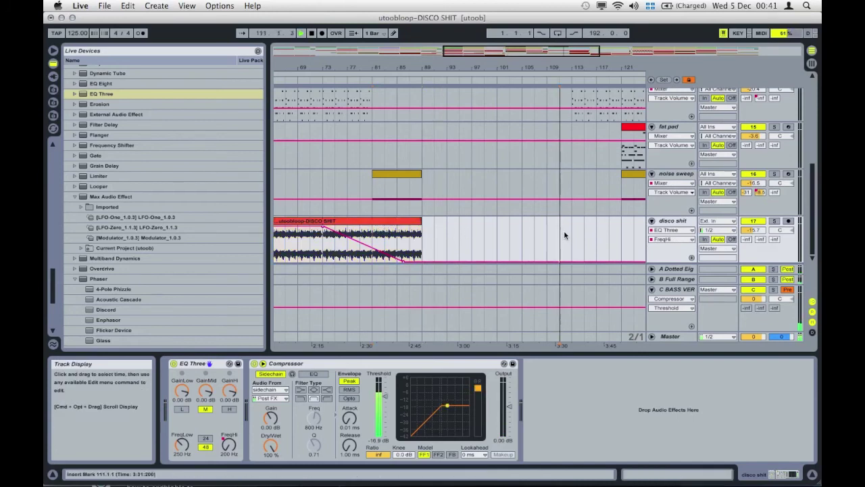
click(432, 247)
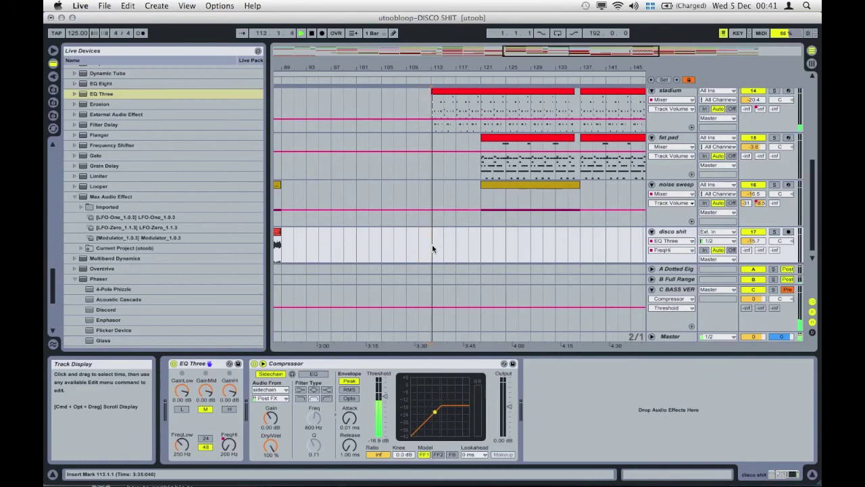
key(super+v)
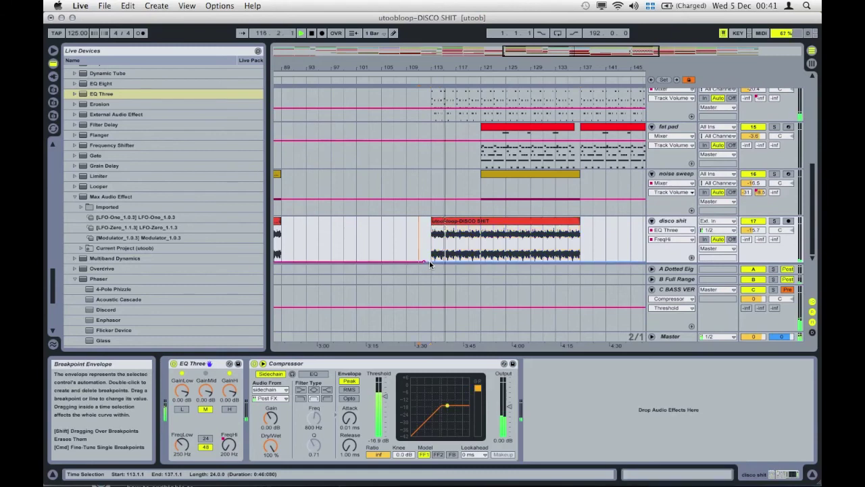
drag(429, 260, 429, 227)
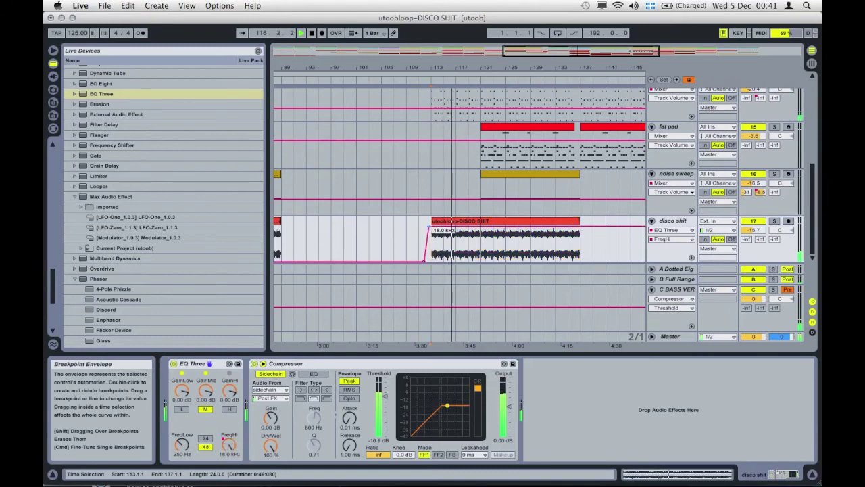
click(433, 243)
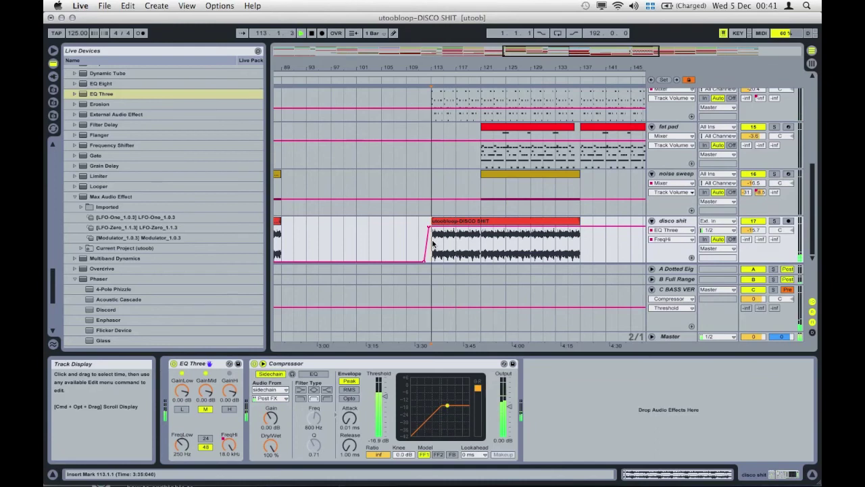
Step: Move the copied disco clip from bar 113 to bar 121, play it, and solo the disco shit track
scroll(434, 243, right, 5)
click(405, 233)
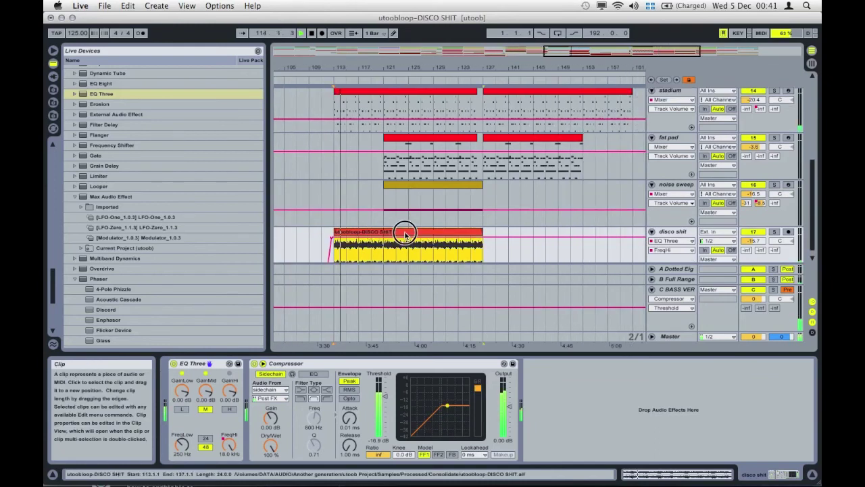
drag(405, 233, 432, 233)
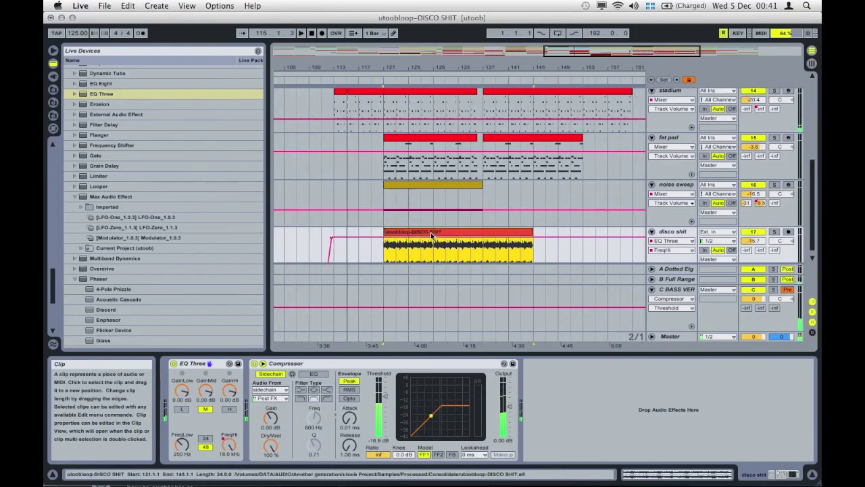
key(space)
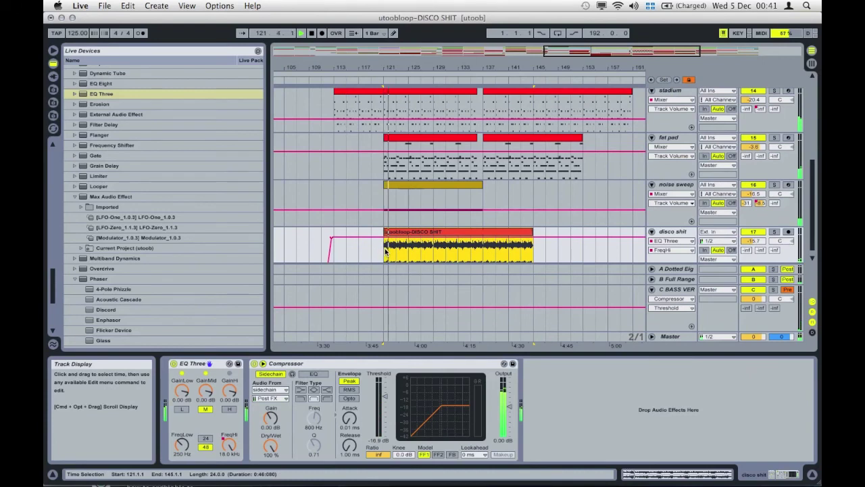
scroll(387, 252, down, 1)
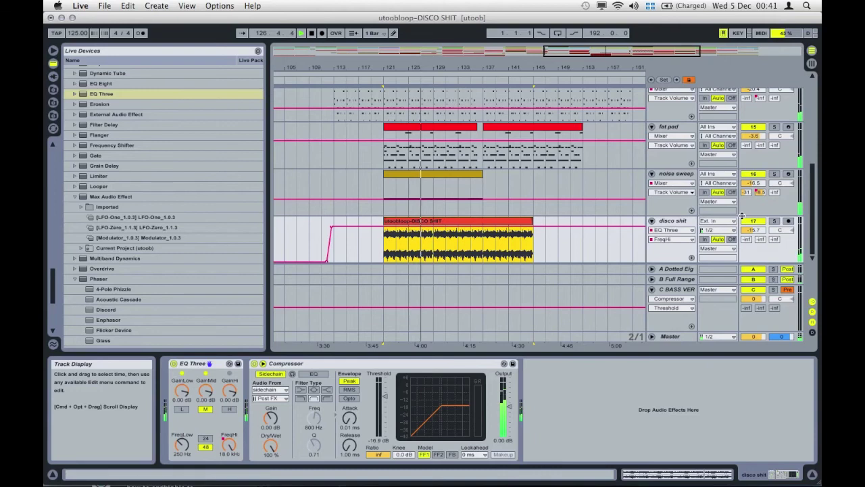
click(775, 221)
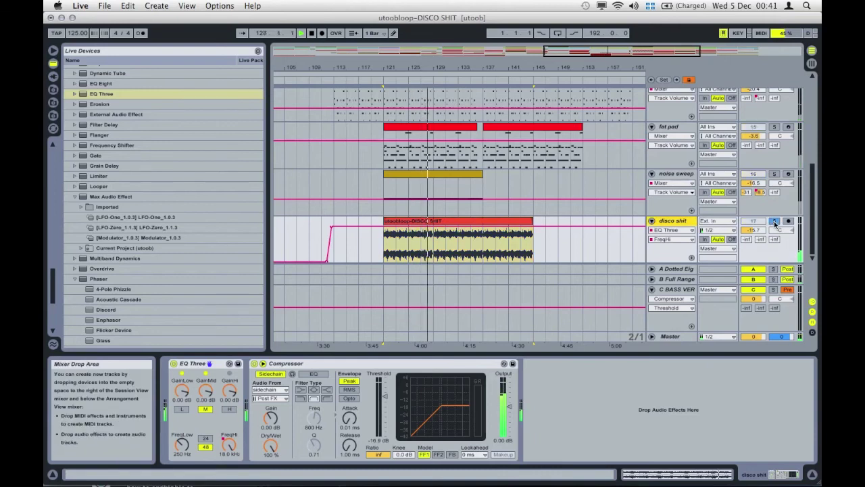
Step: Unsolo the disco shit track and stretch its FreqHi rise so it reaches 18.0 kHz at about bar 130
click(775, 221)
click(512, 248)
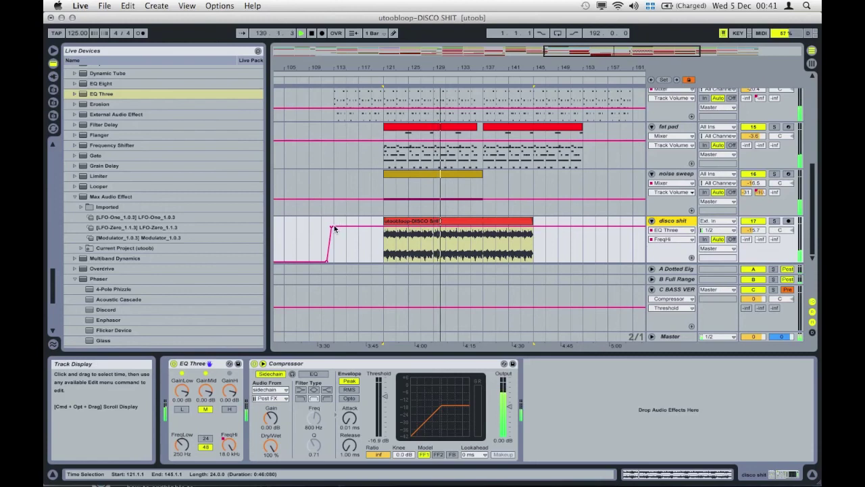
drag(334, 230, 428, 228)
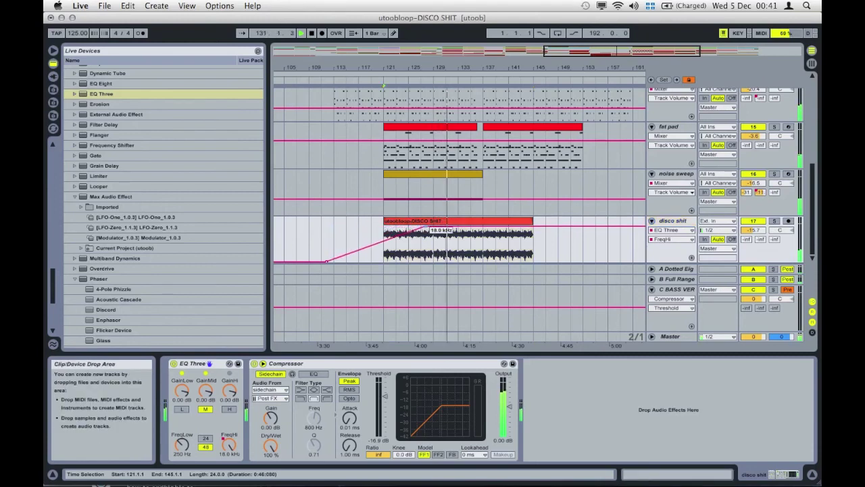
click(385, 255)
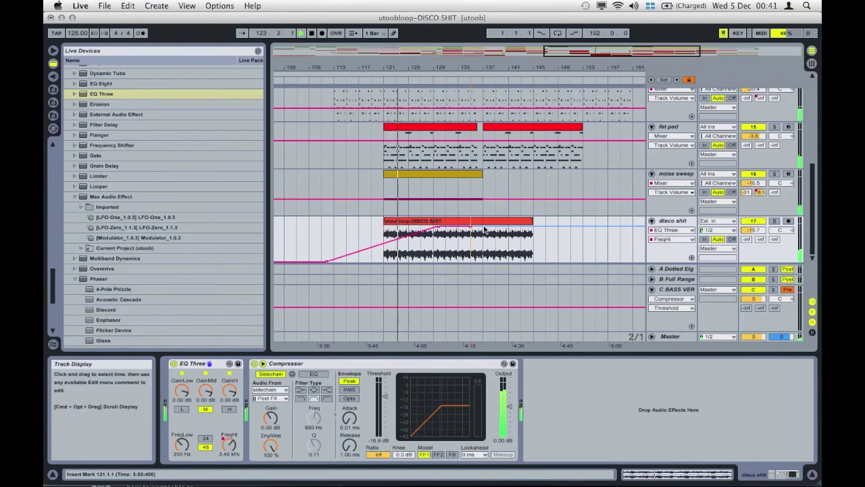
Step: Make the disco track's FreqHi automation fall from 18.0 kHz just after bar 130 to its minimum at about bar 144
double_click(483, 226)
drag(483, 227, 529, 261)
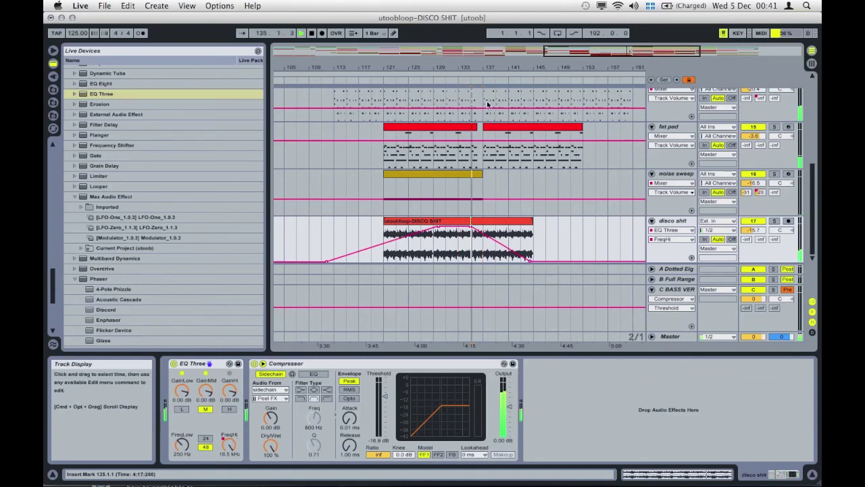
drag(487, 67, 449, 233)
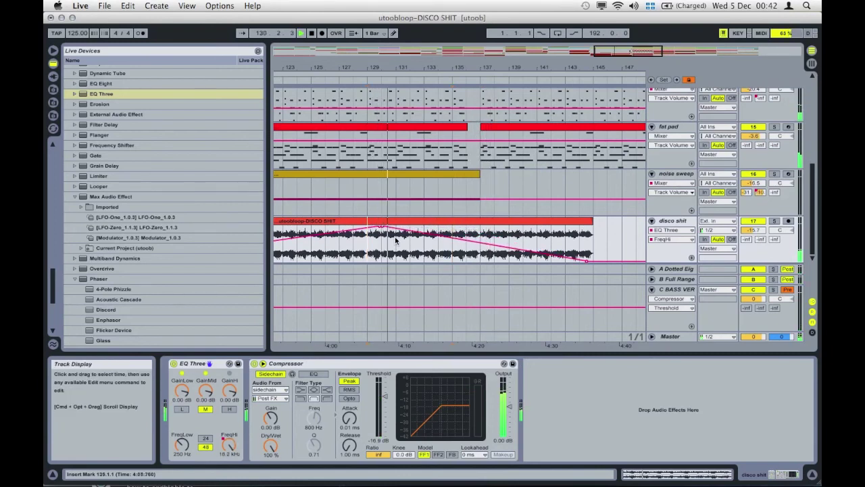
Step: Split the disco clip at bar 137 and shorten its first part to end at bar 136
scroll(396, 241, up, 8)
scroll(397, 240, down, 6)
scroll(397, 241, right, 1)
scroll(397, 241, down, 2)
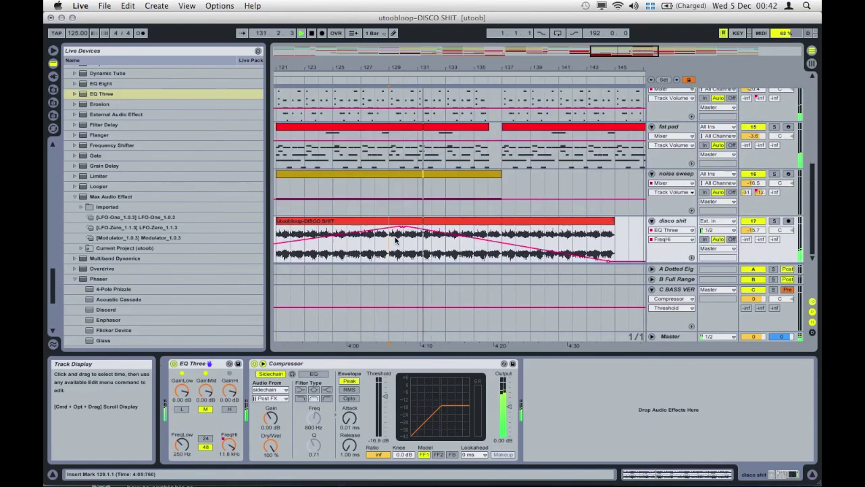
scroll(395, 240, right, 3)
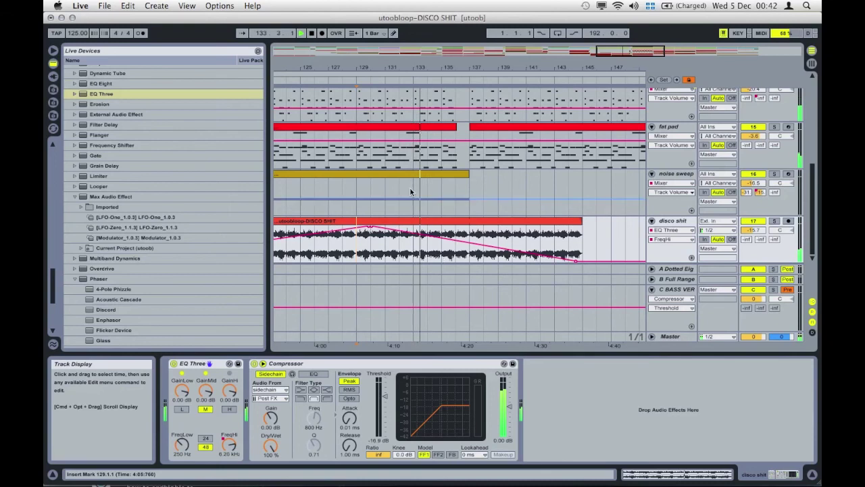
drag(376, 67, 398, 264)
scroll(483, 235, right, 2)
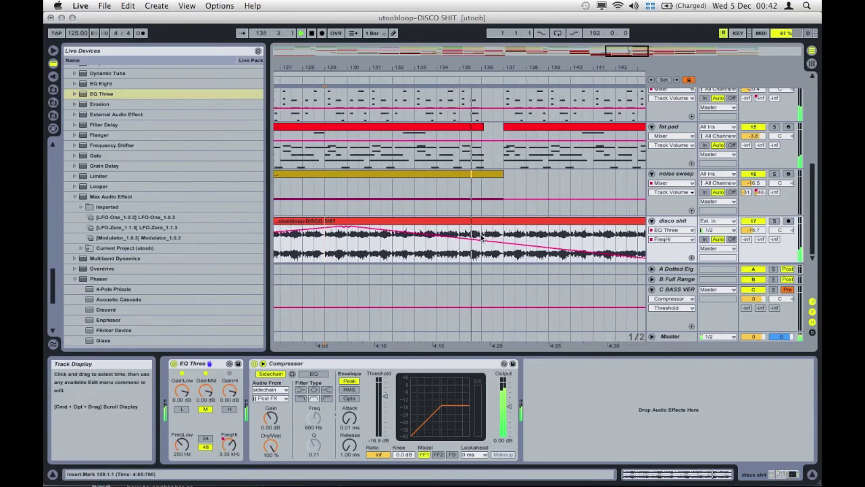
scroll(503, 228, right, 2)
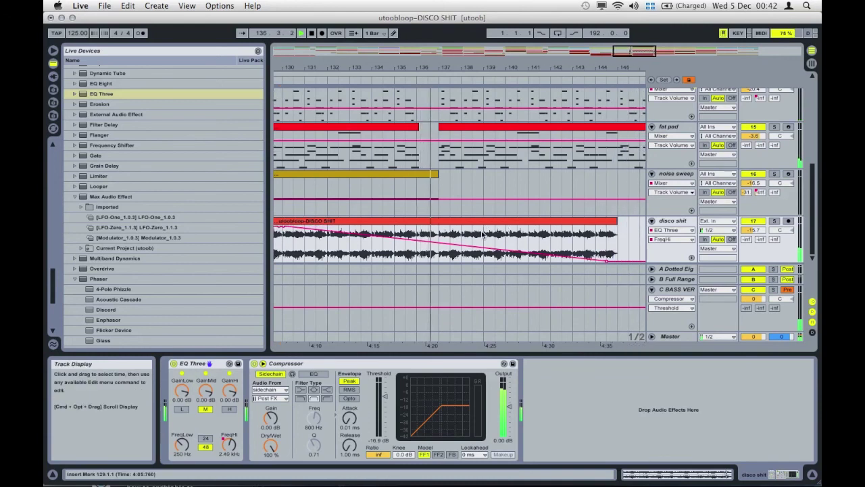
key(super+e)
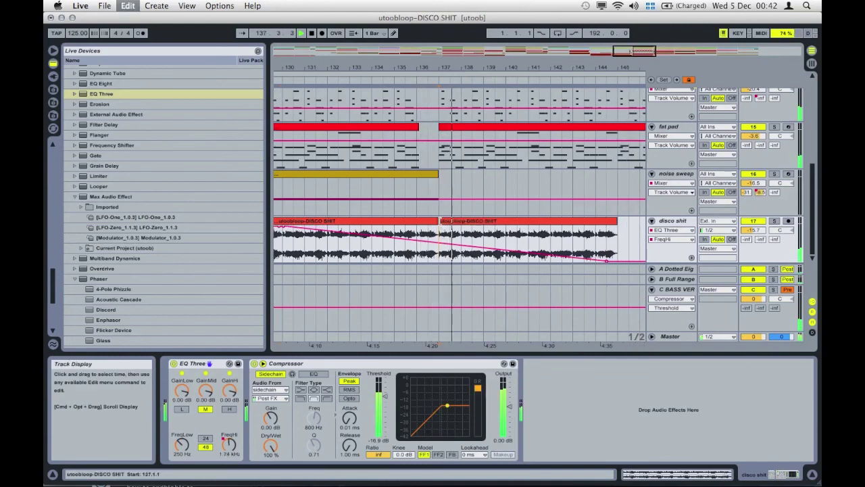
drag(438, 221, 415, 222)
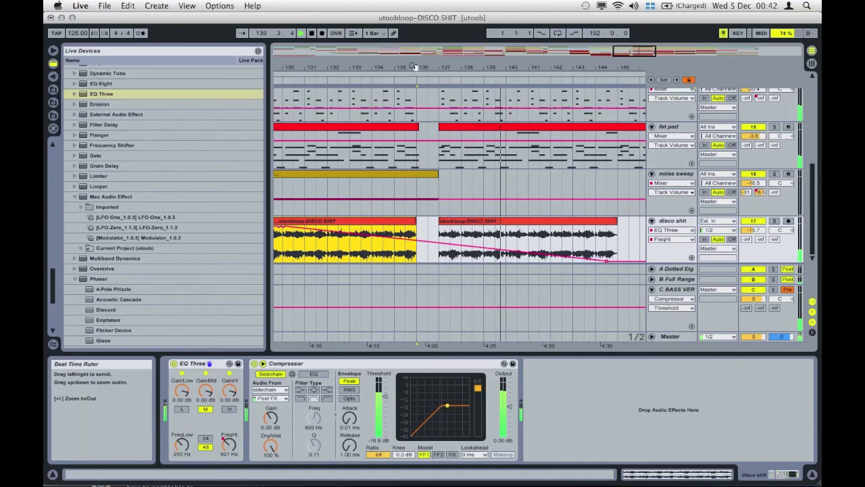
Step: Extend the second disco clip to bar 153 and raise its FreqHi automation to 18.0 kHz at that bar
drag(423, 67, 423, 49)
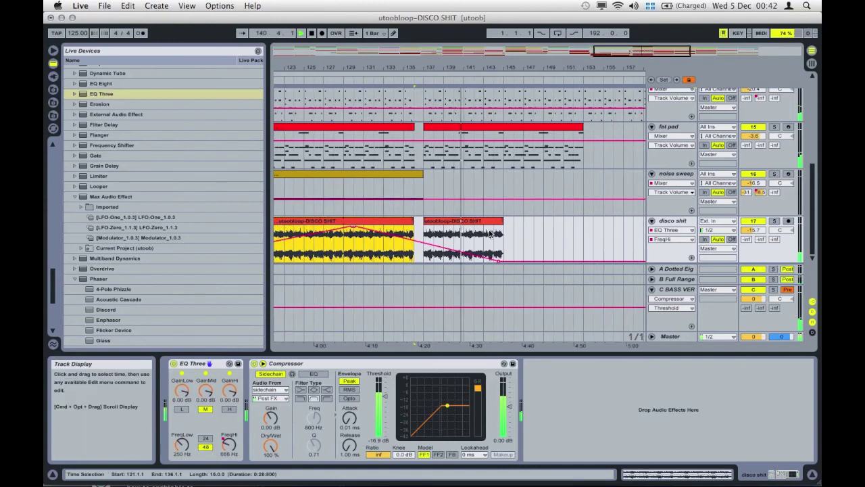
drag(502, 221, 582, 222)
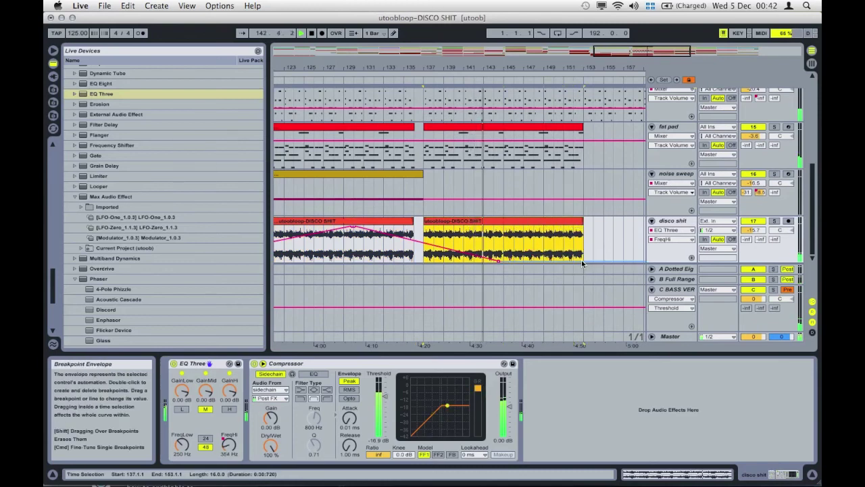
double_click(583, 261)
drag(583, 261, 583, 226)
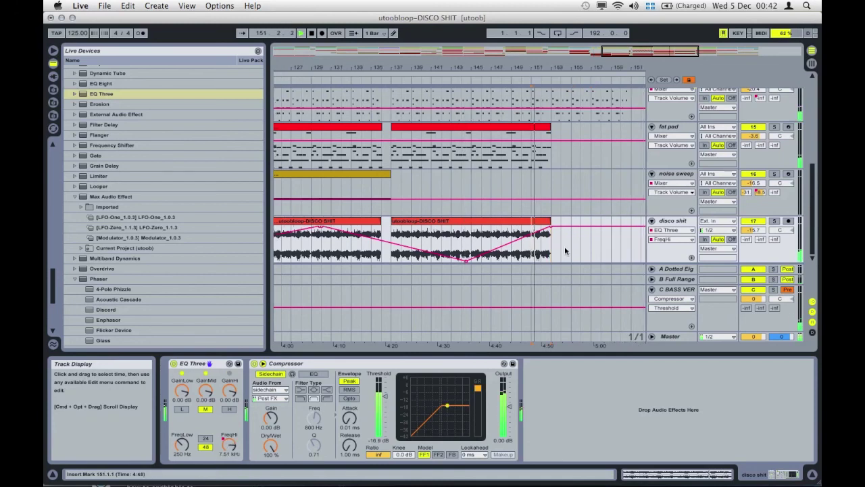
Step: Extend the disco clip to the noise sweep's start at bar 169 and lower FreqHi to its minimum at about bar 161
scroll(565, 246, right, 5)
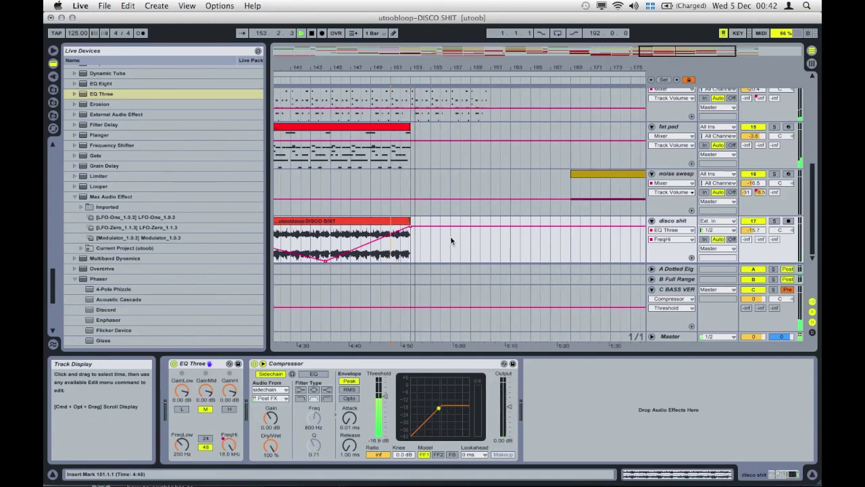
drag(408, 221, 569, 215)
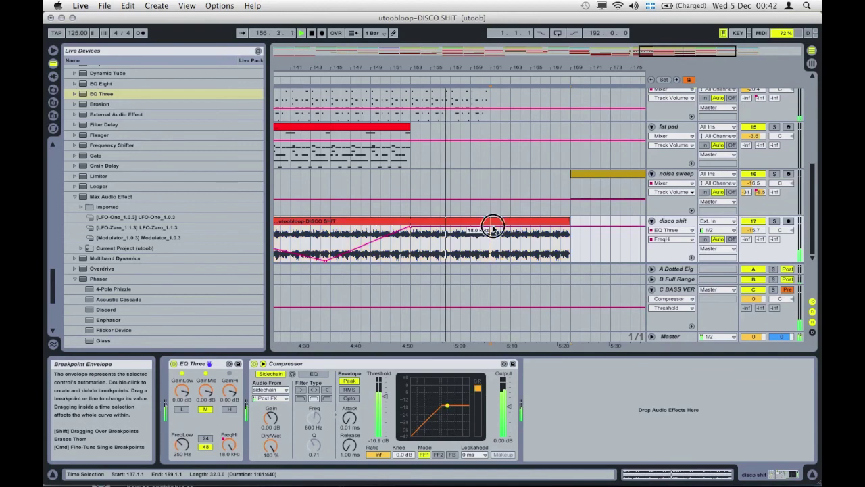
drag(488, 227, 490, 260)
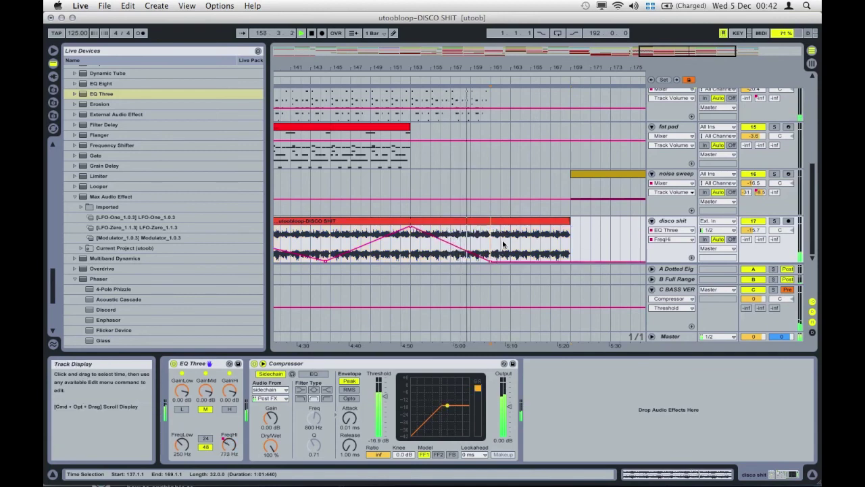
Step: Make the FreqHi automation rise back to 18.0 kHz at the disco clip's end at bar 169
click(548, 259)
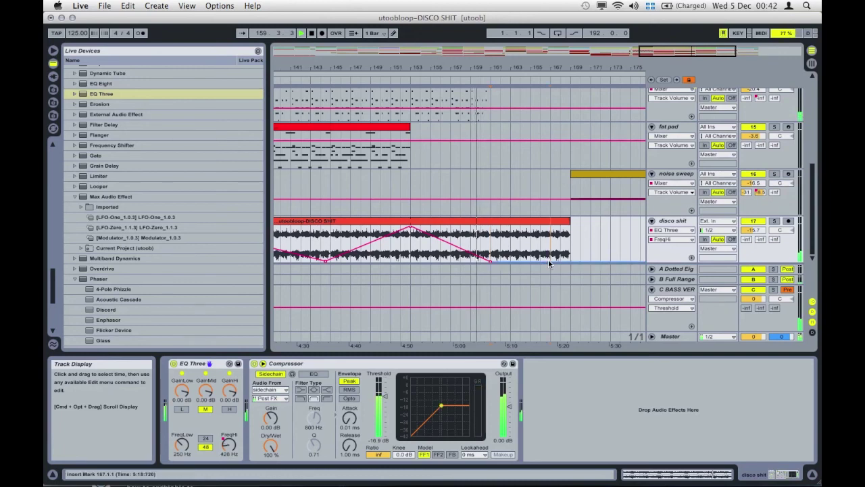
drag(545, 260, 550, 228)
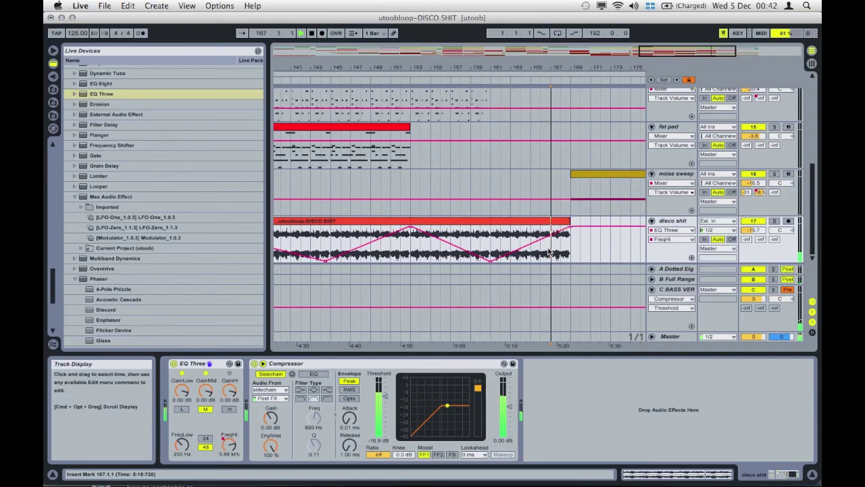
scroll(547, 247, right, 6)
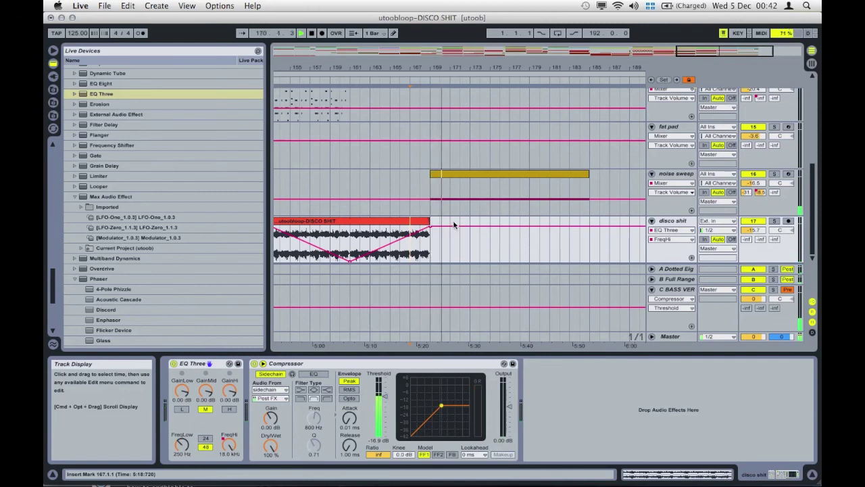
Step: Stop playback, delete the FreqHi breakpoint near bar 161 and lower the one at bar 169 to 200 Hz
key(space)
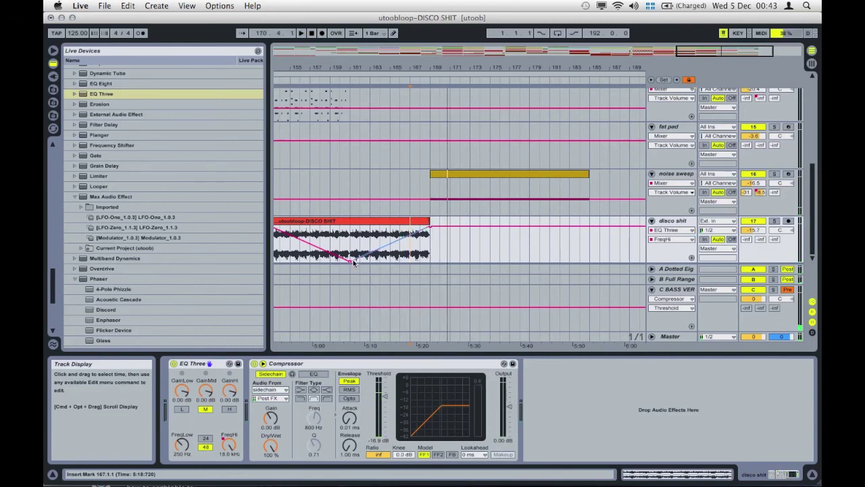
click(351, 261)
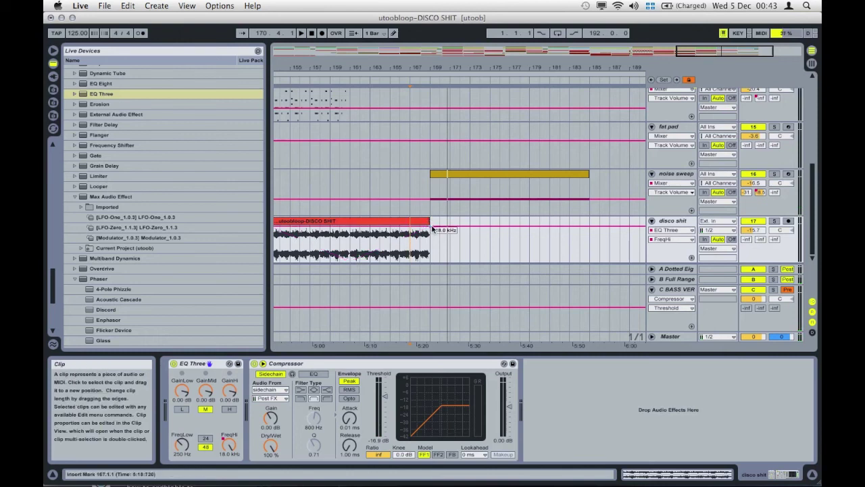
drag(432, 229, 424, 262)
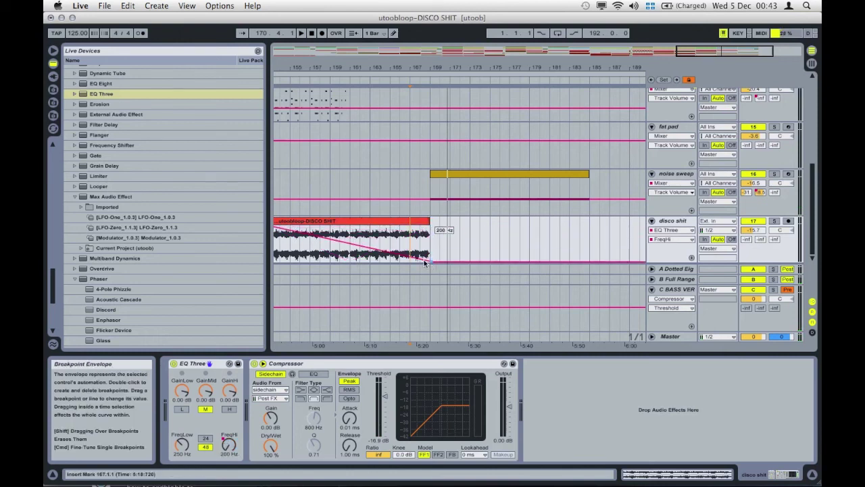
Step: Play the disco track from several points between bars 130 and 162 to check its FreqHi sweeps in the mix
click(364, 249)
key(space)
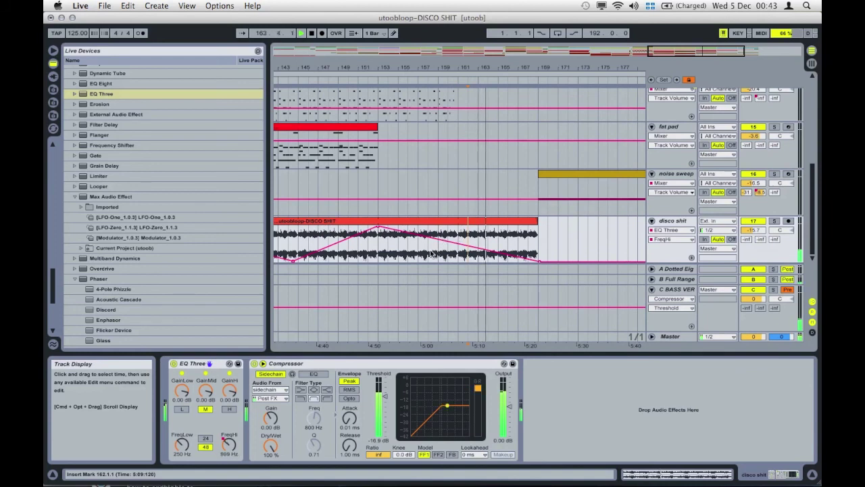
click(380, 254)
key(space)
key(space)
scroll(380, 254, left, 3)
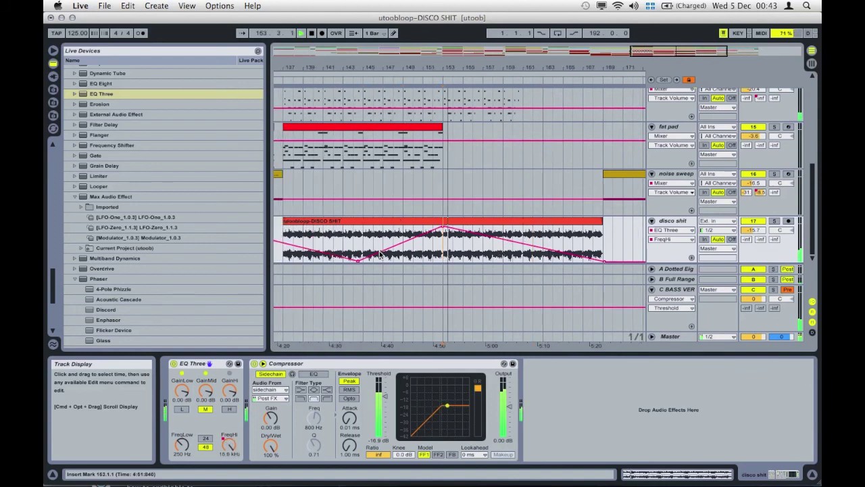
click(354, 235)
key(space)
key(space)
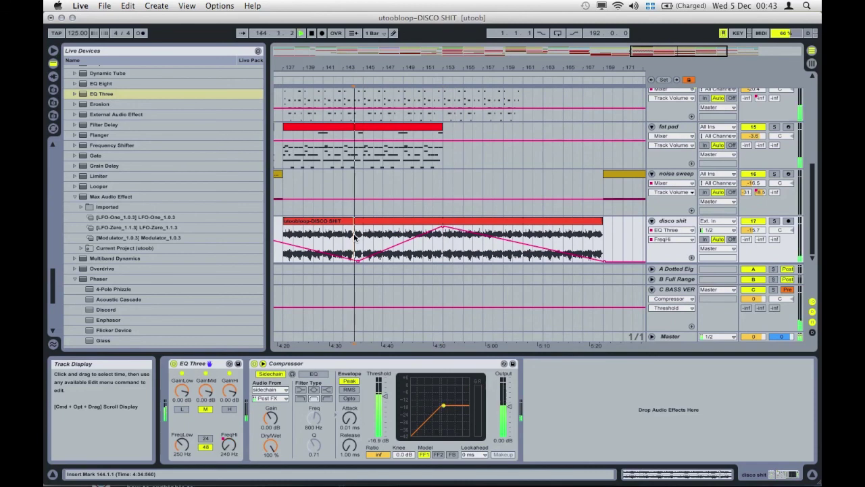
scroll(354, 235, left, 5)
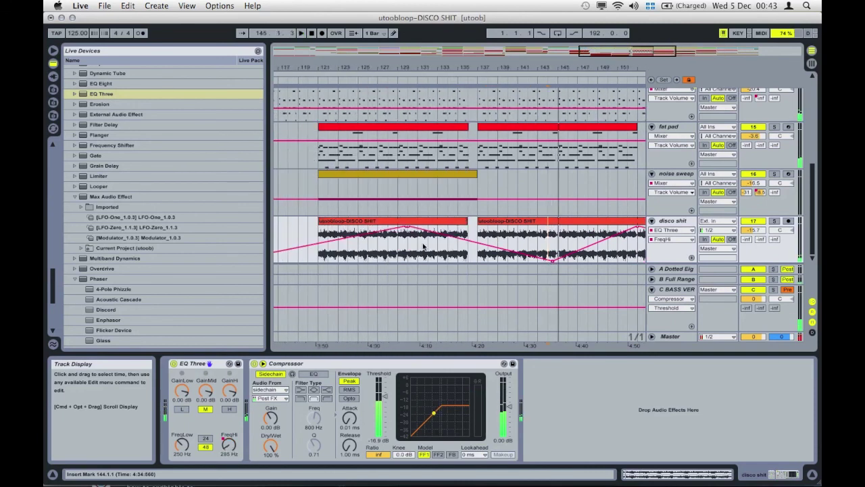
key(space)
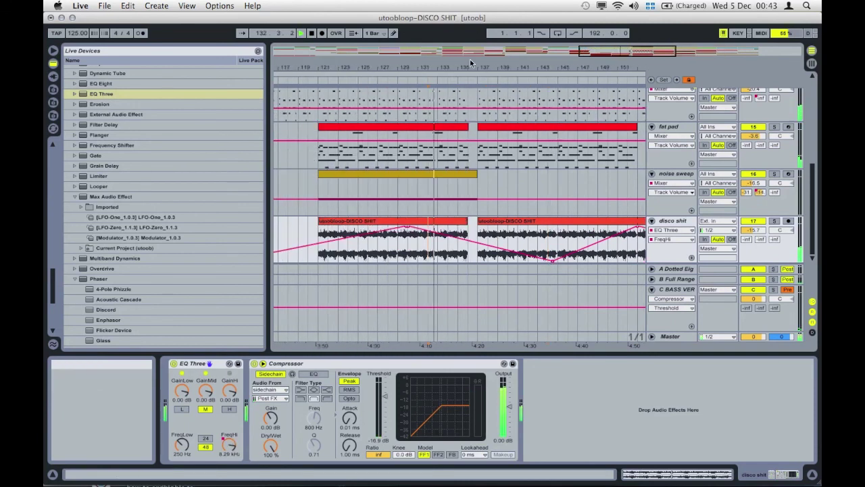
drag(468, 66, 468, 108)
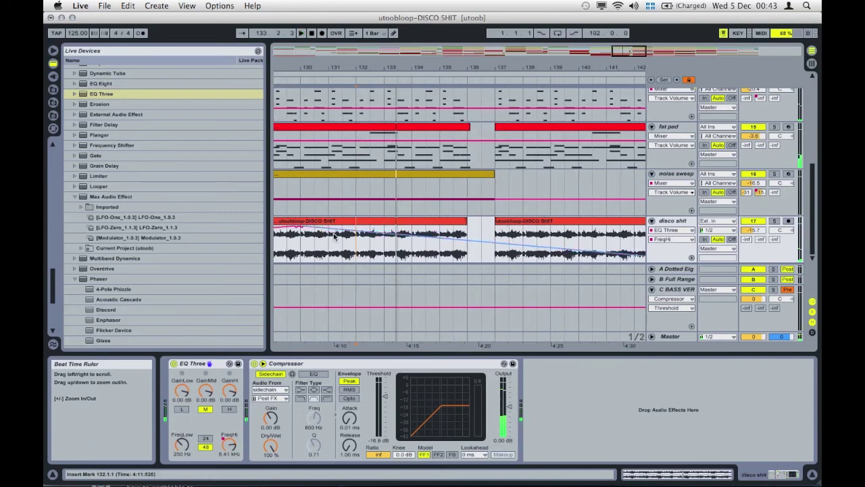
click(302, 250)
key(space)
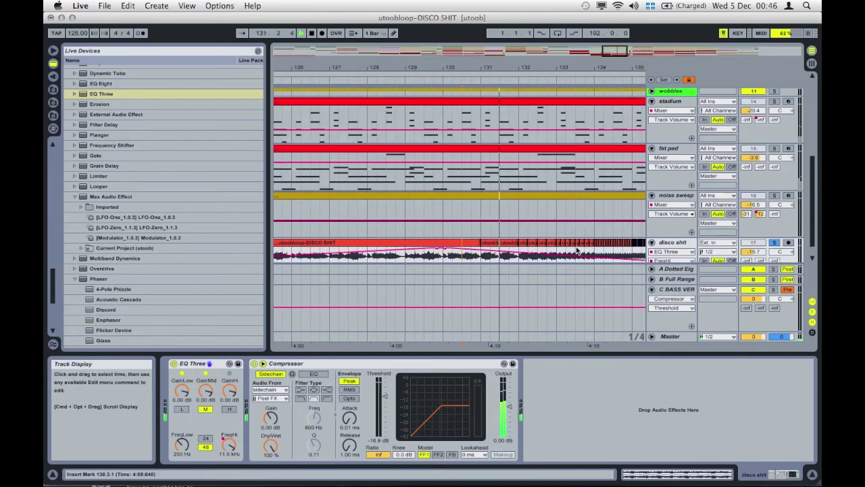
Step: Unsolo the disco shit track and replay its chopped section from bar 130.3 with the full mix
click(775, 243)
key(space)
key(space)
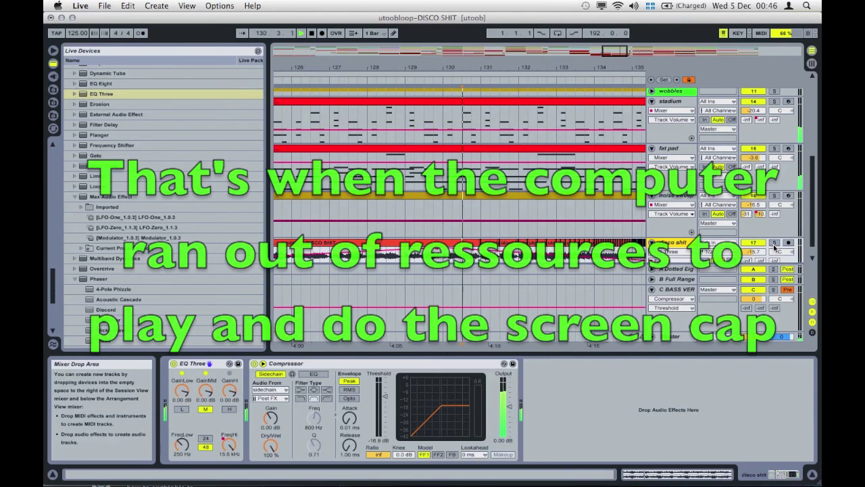